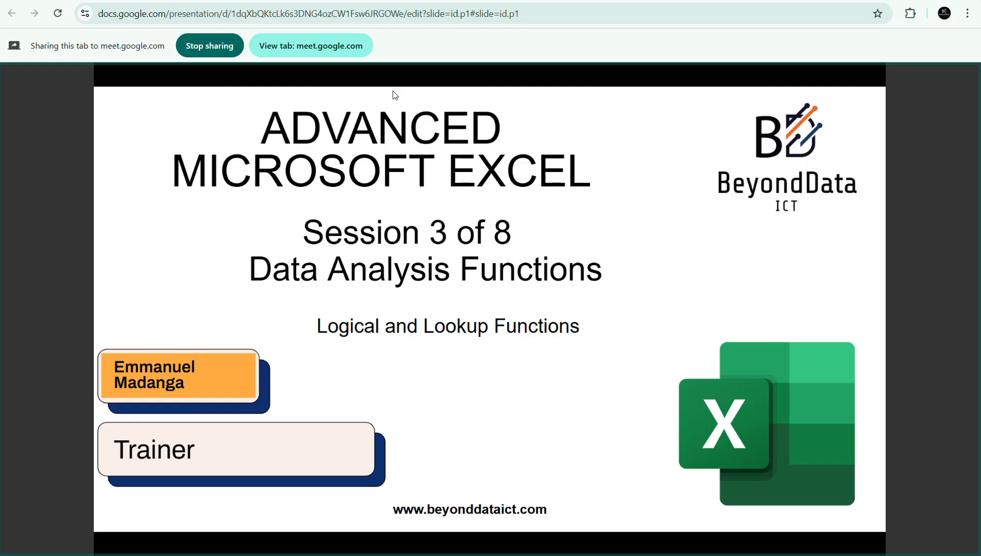
Stop sharing the slides tab and present the entire screen in the Google Meet call instead.
{"action": "left_click", "coordinate": [202, 51]}
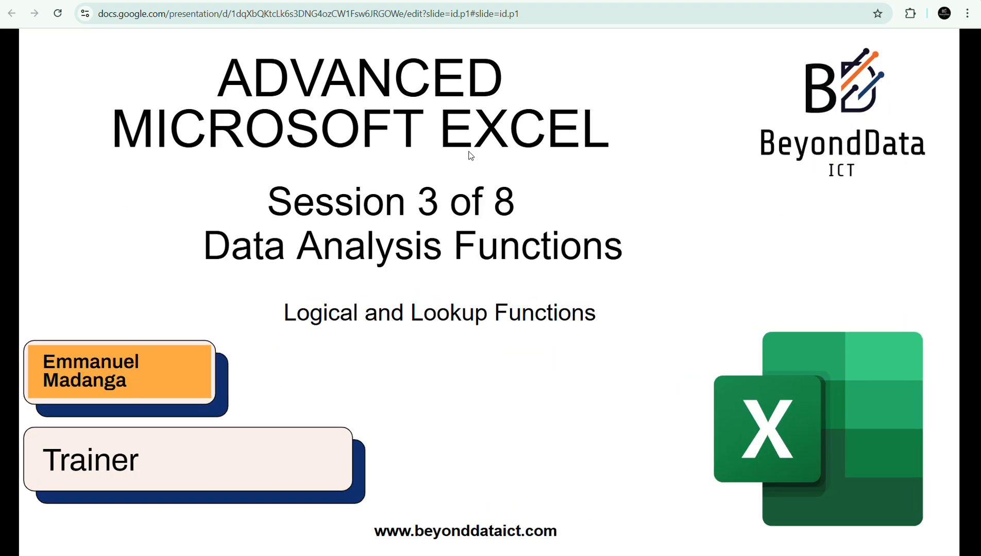
{"action": "key", "text": "ctrl+Tab"}
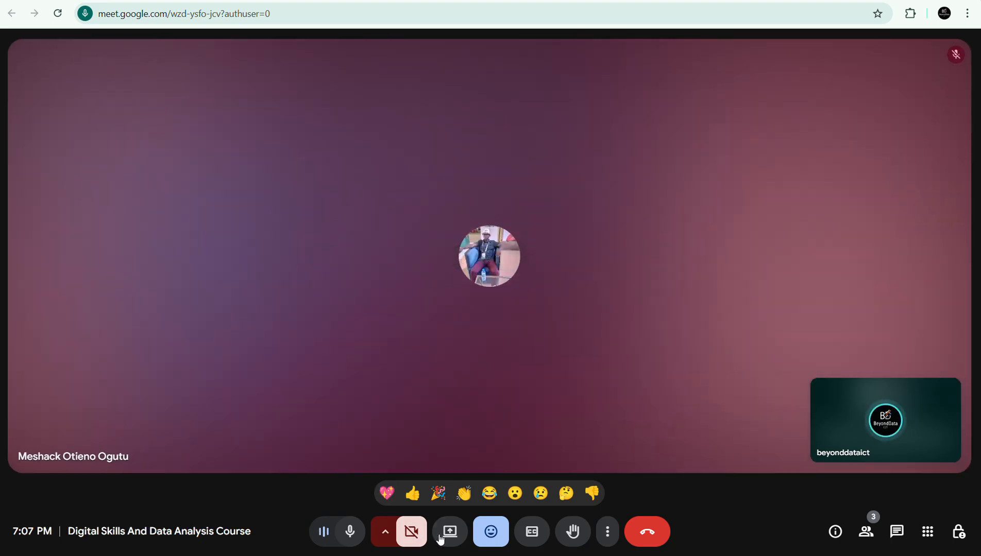
{"action": "left_click", "coordinate": [442, 540]}
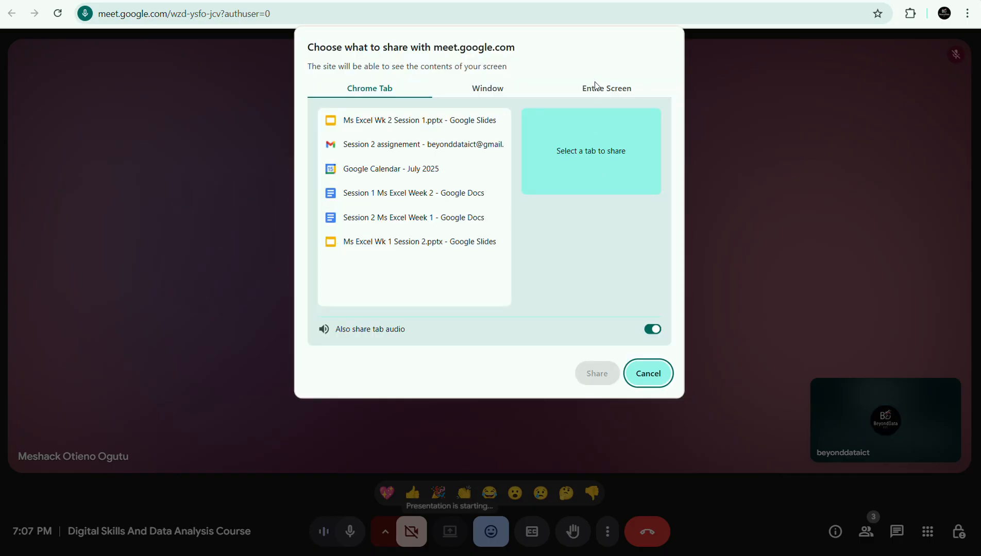
{"action": "left_click", "coordinate": [595, 86]}
{"action": "left_click", "coordinate": [445, 165]}
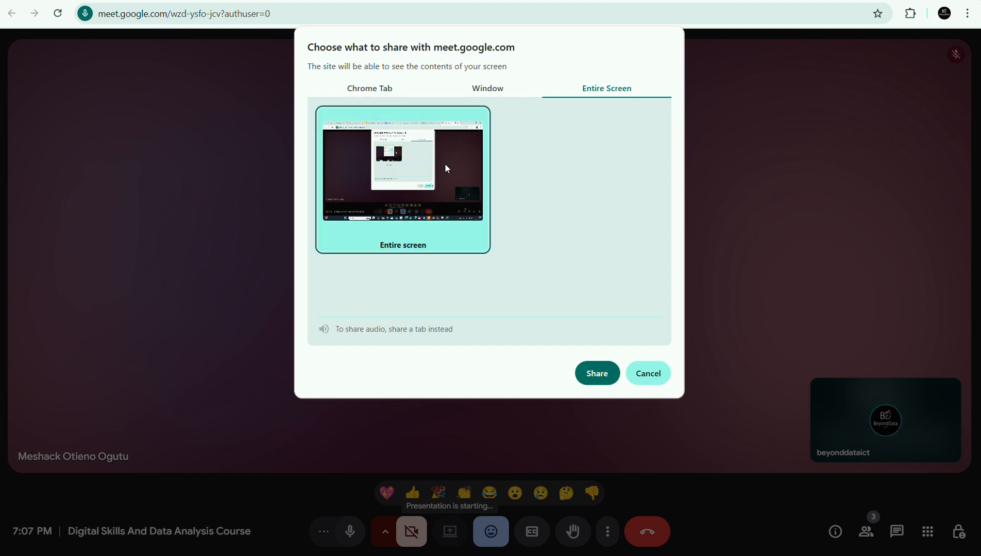
{"action": "left_click", "coordinate": [596, 373]}
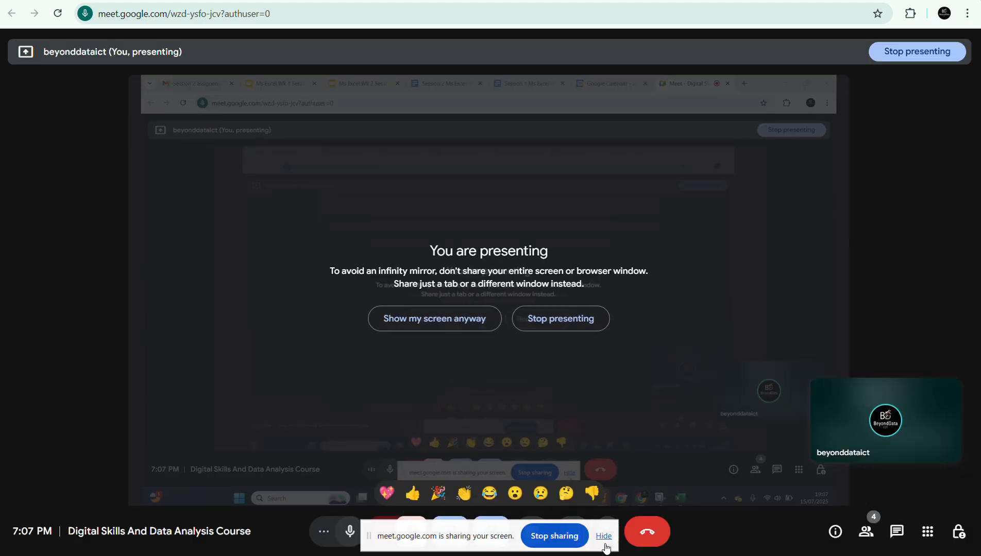
Show the shared screen in the call despite the mirror warning, and admit the waiting participant.
{"action": "left_click", "coordinate": [604, 537]}
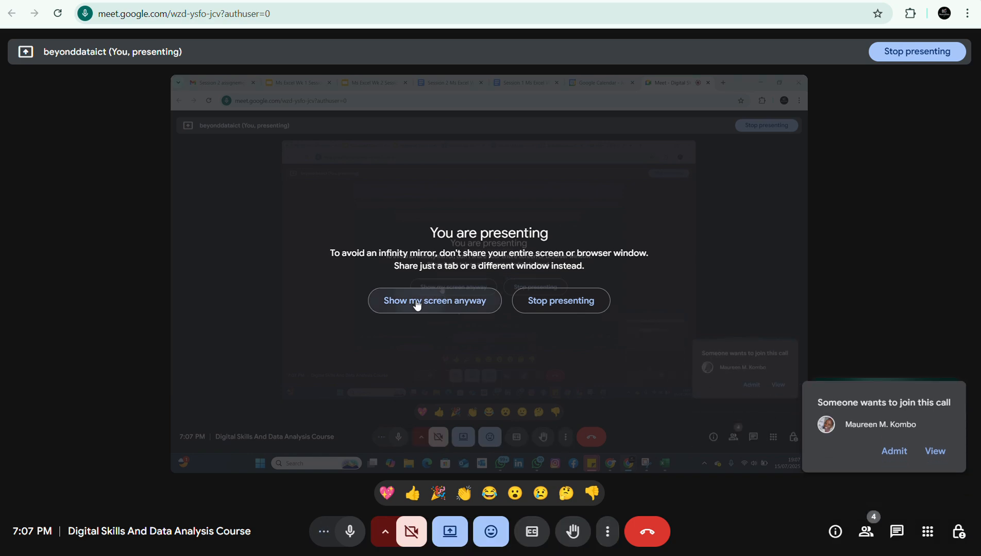
{"action": "left_click", "coordinate": [417, 304]}
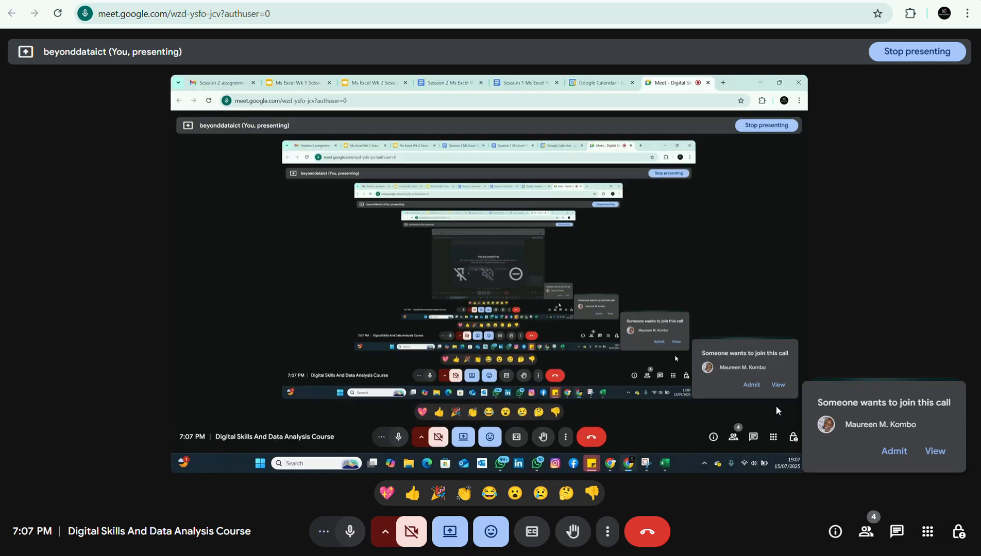
{"action": "left_click", "coordinate": [884, 451]}
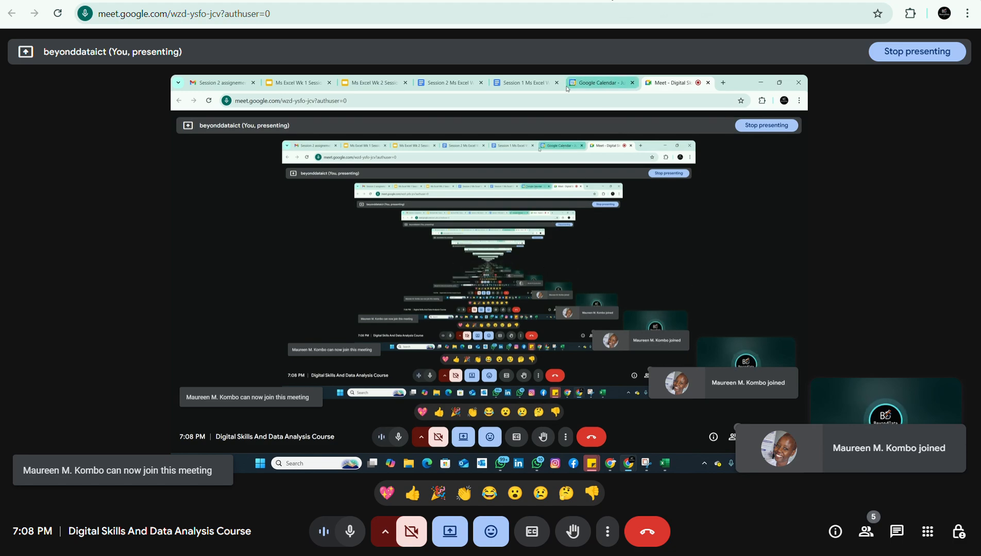
{"action": "left_click", "coordinate": [329, 0]}
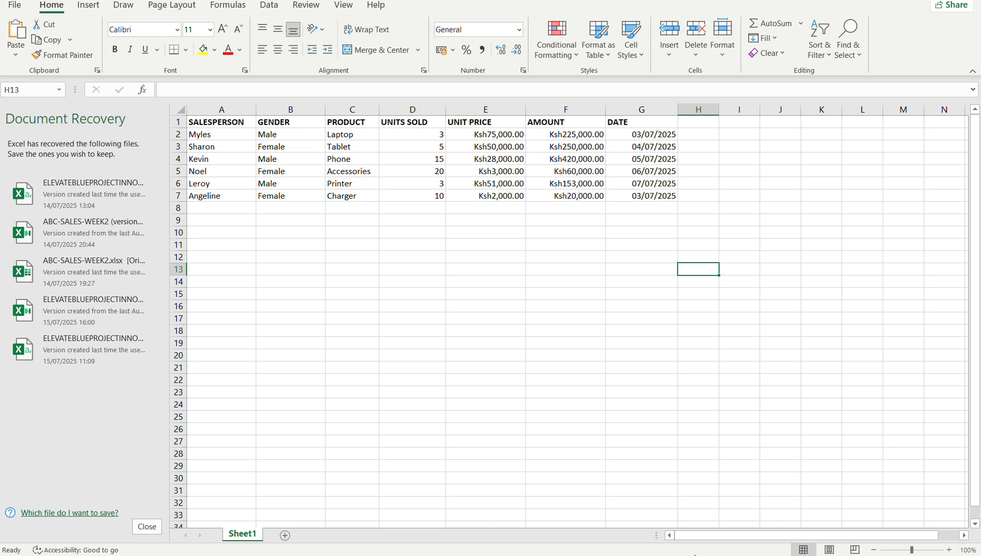
{"action": "mouse_move", "coordinate": [703, 555]}
{"action": "left_click", "coordinate": [671, 526]}
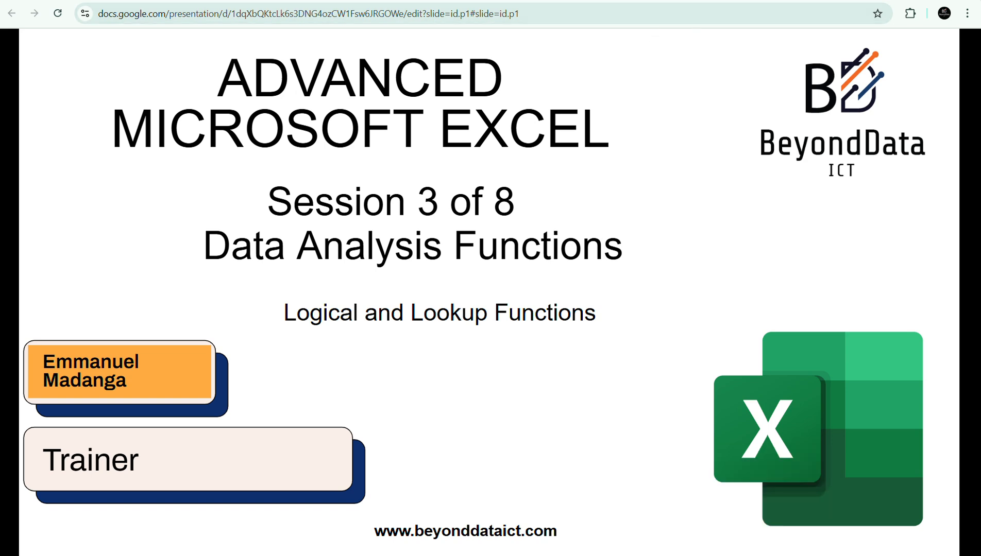
{"action": "left_click", "coordinate": [772, 0]}
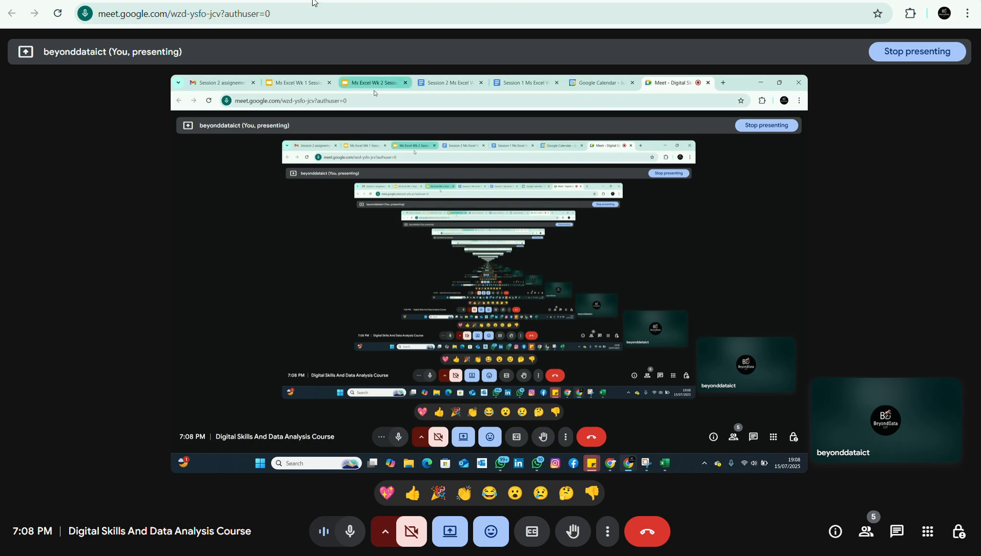
Download the ABC Sales Week1 workbook attached to the participant's assignment e-mail in Gmail, and open it in Excel with editing enabled.
{"action": "left_click", "coordinate": [72, 0]}
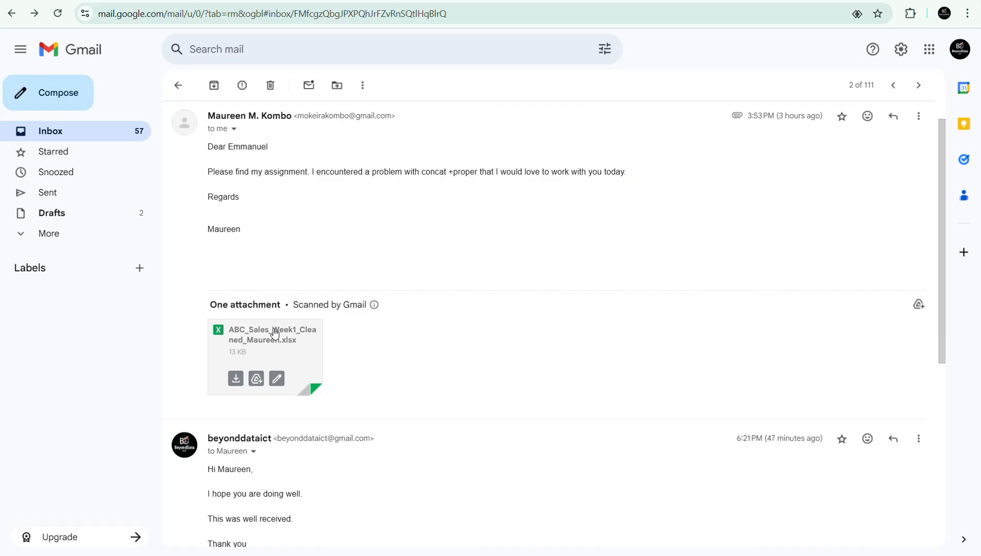
{"action": "left_click", "coordinate": [236, 382]}
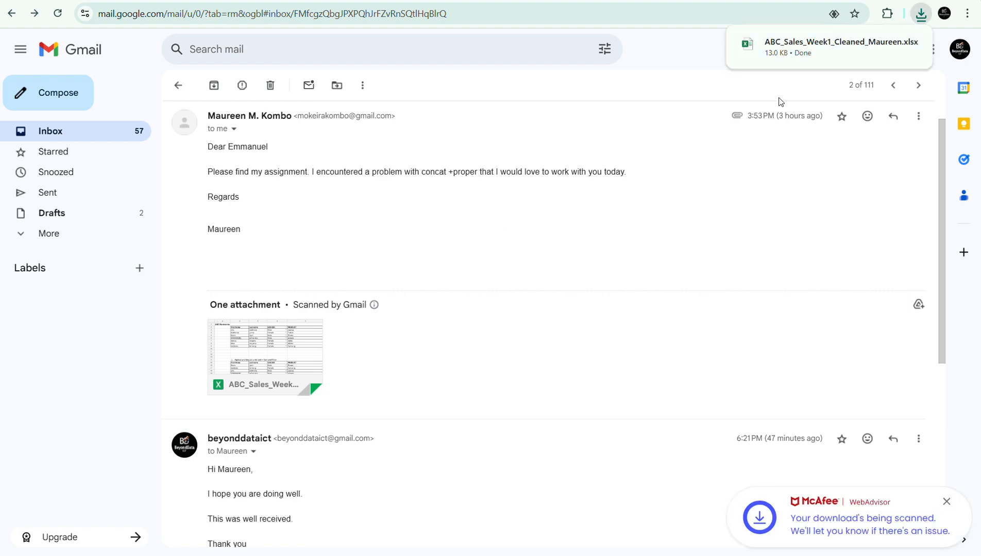
{"action": "left_click", "coordinate": [777, 51]}
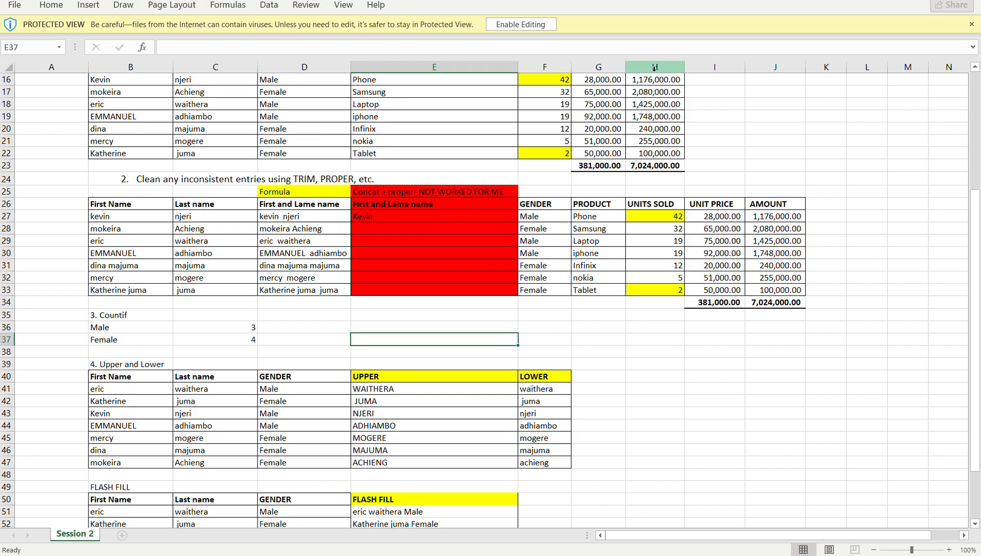
{"action": "left_click", "coordinate": [518, 24]}
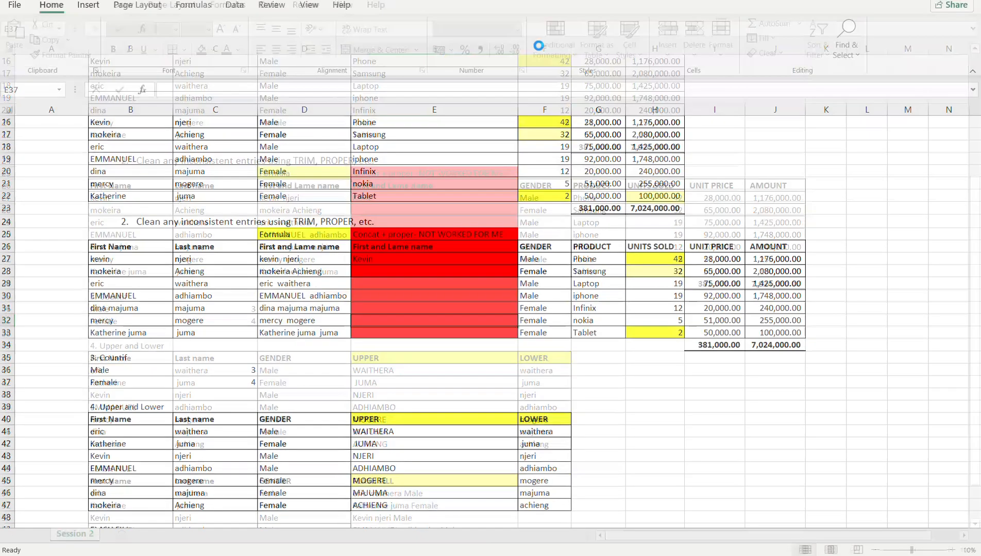
{"action": "left_click_drag", "start_coordinate": [977, 251], "coordinate": [975, 143]}
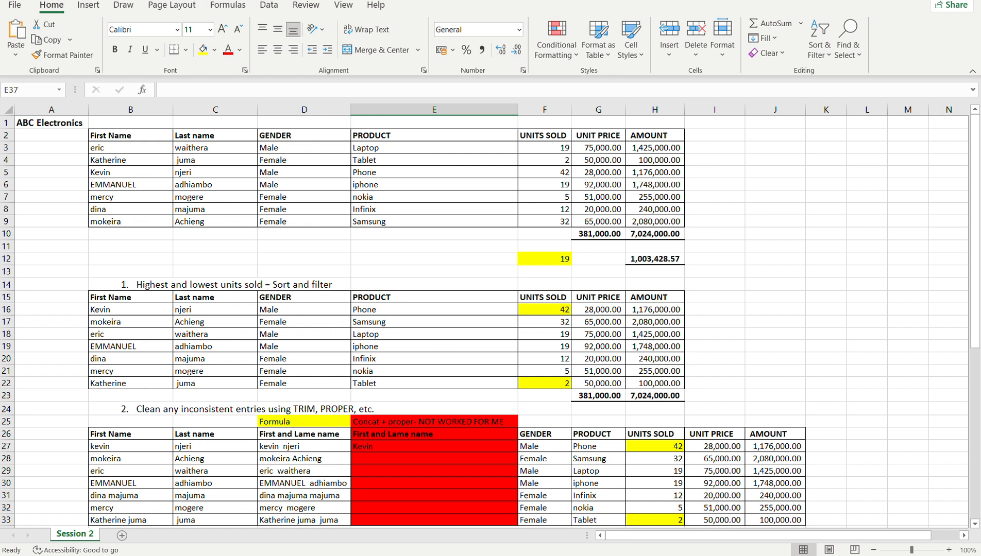
{"action": "left_click_drag", "start_coordinate": [977, 135], "coordinate": [979, 187]}
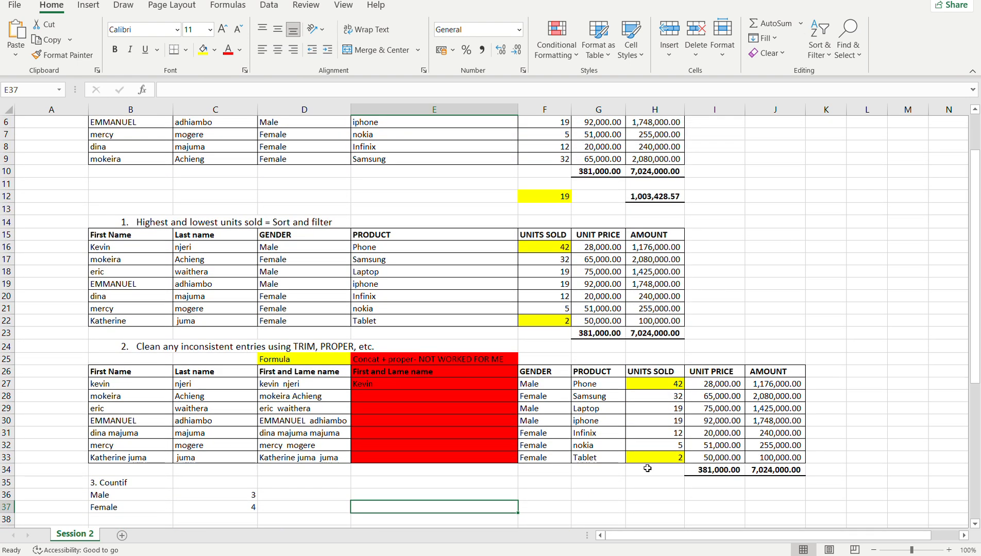
Switch back to the Google Meet call and check who is in the meeting.
{"action": "left_click", "coordinate": [656, 505]}
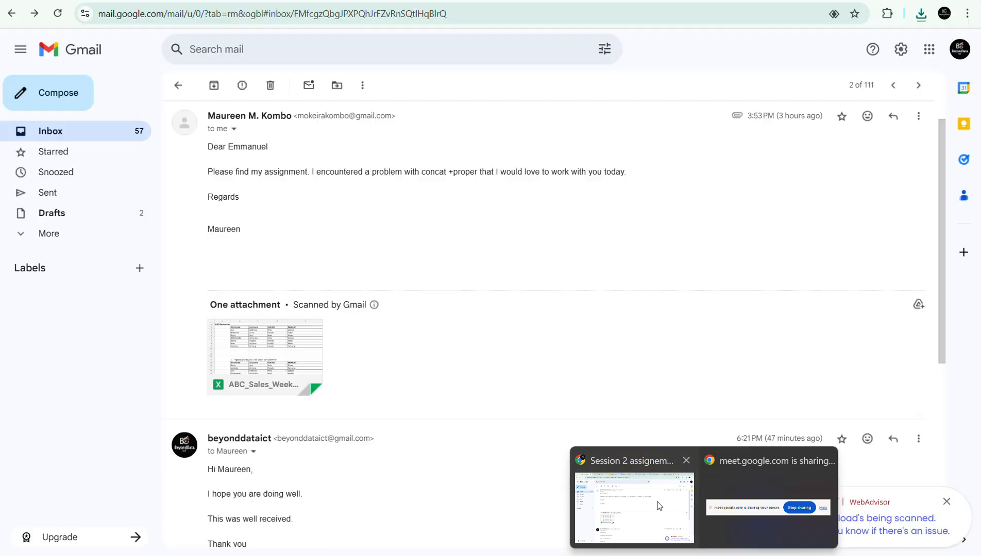
{"action": "left_click", "coordinate": [762, 0]}
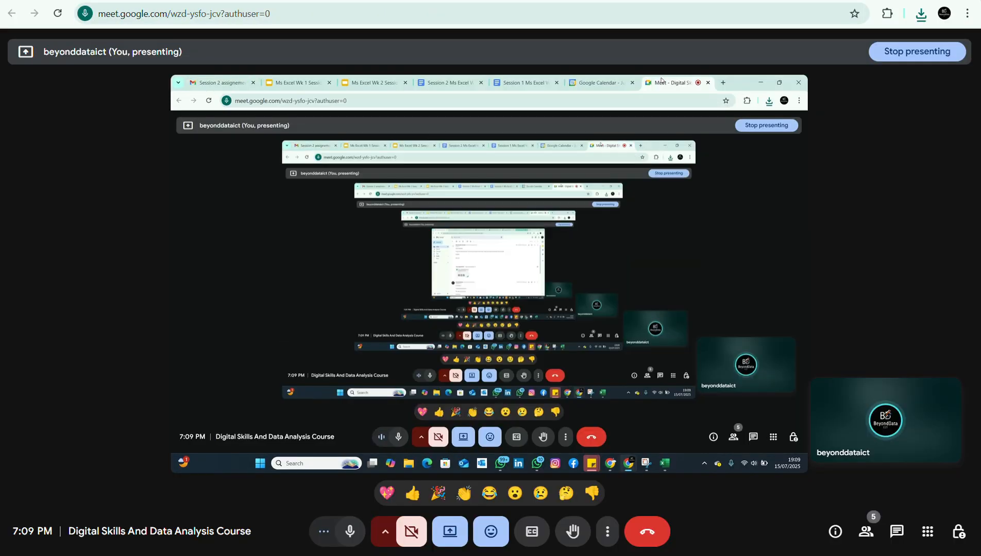
{"action": "left_click", "coordinate": [864, 530]}
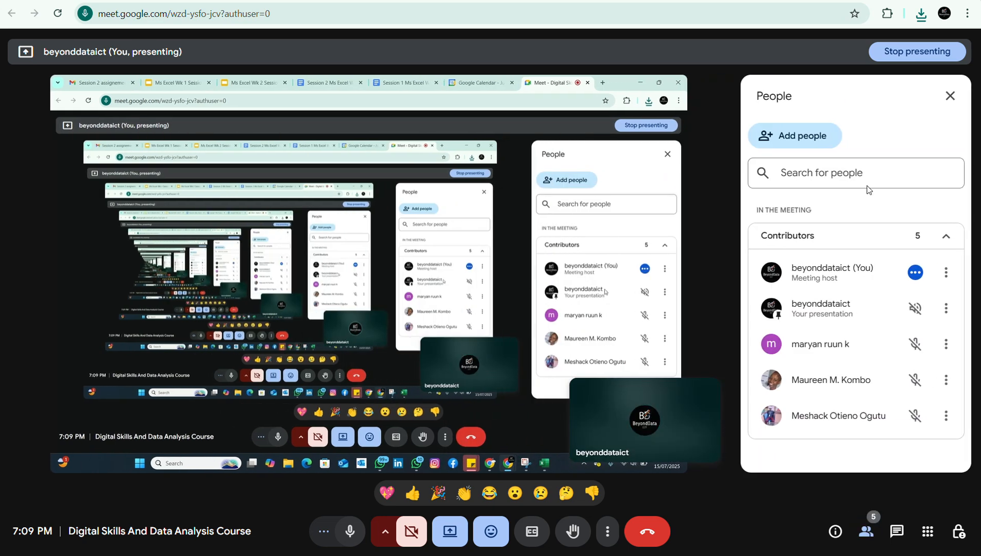
{"action": "left_click", "coordinate": [949, 96]}
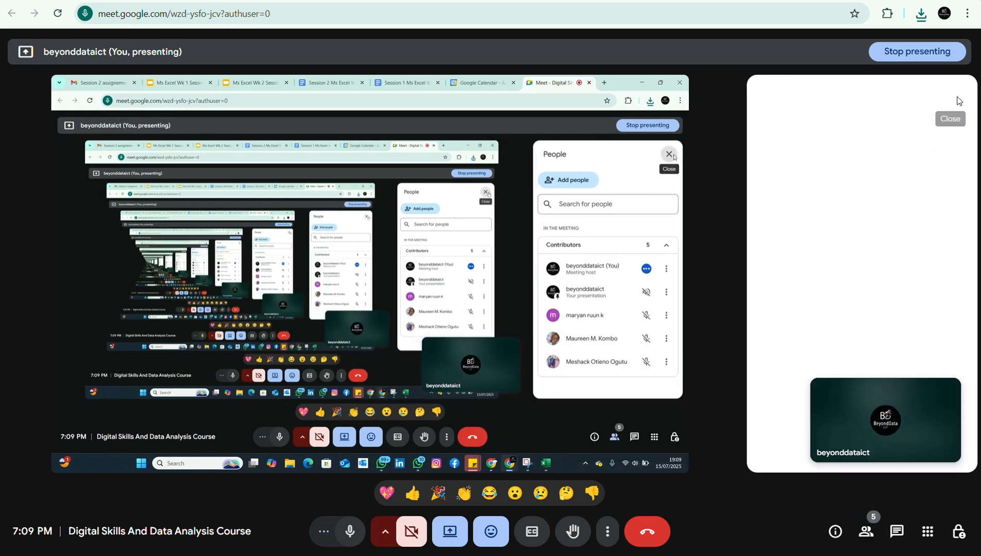
Return to the participant's ABC Sales Week1 workbook in Excel and raise the system volume to 100.
{"action": "mouse_move", "coordinate": [761, 547]}
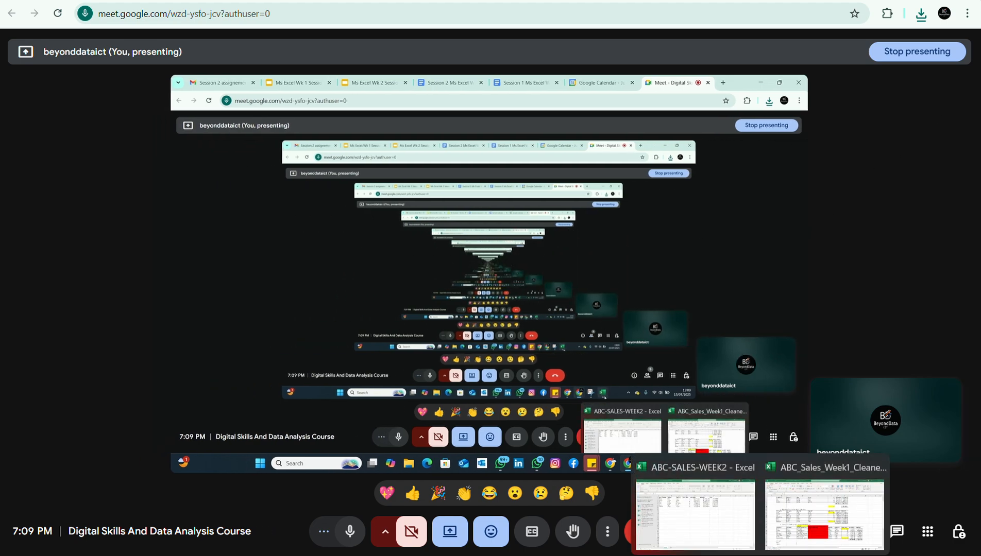
{"action": "left_click", "coordinate": [776, 530]}
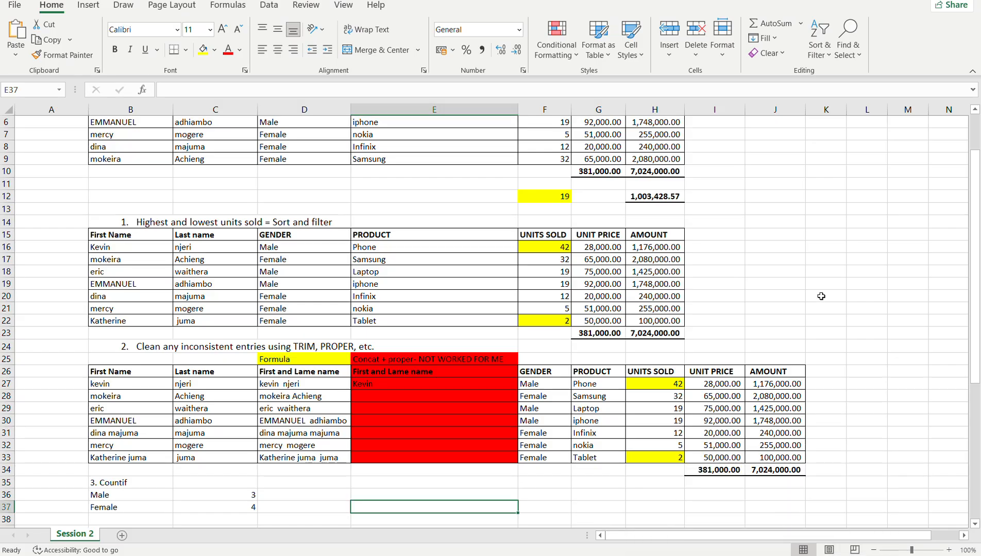
{"action": "left_click_drag", "start_coordinate": [970, 337], "coordinate": [970, 303]}
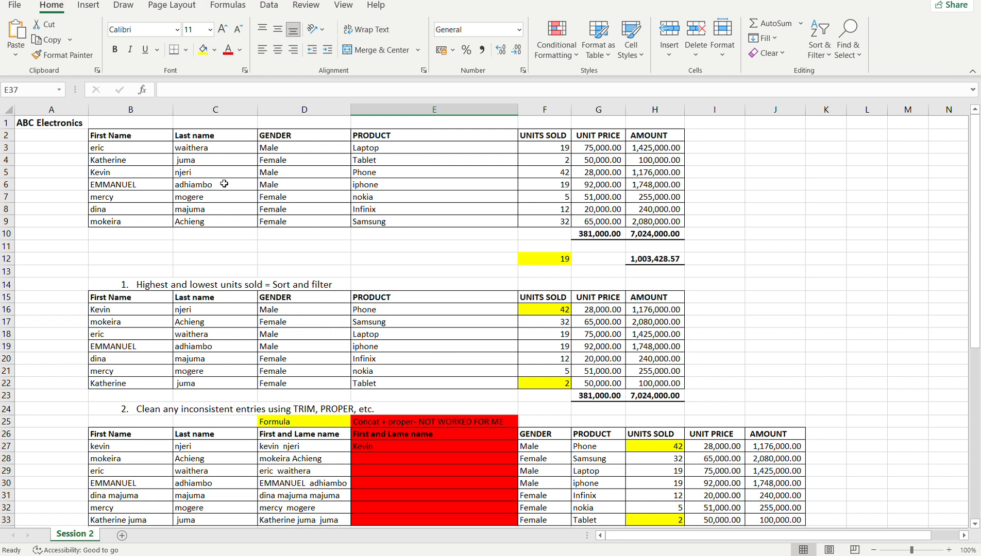
{"action": "key", "text": "XF86AudioRaiseVolume"}
{"action": "key", "text": "XF86AudioRaiseVolume"}
{"action": "key", "text": "XF86AudioRaiseVolume"}
{"action": "key", "text": "XF86AudioRaiseVolume"}
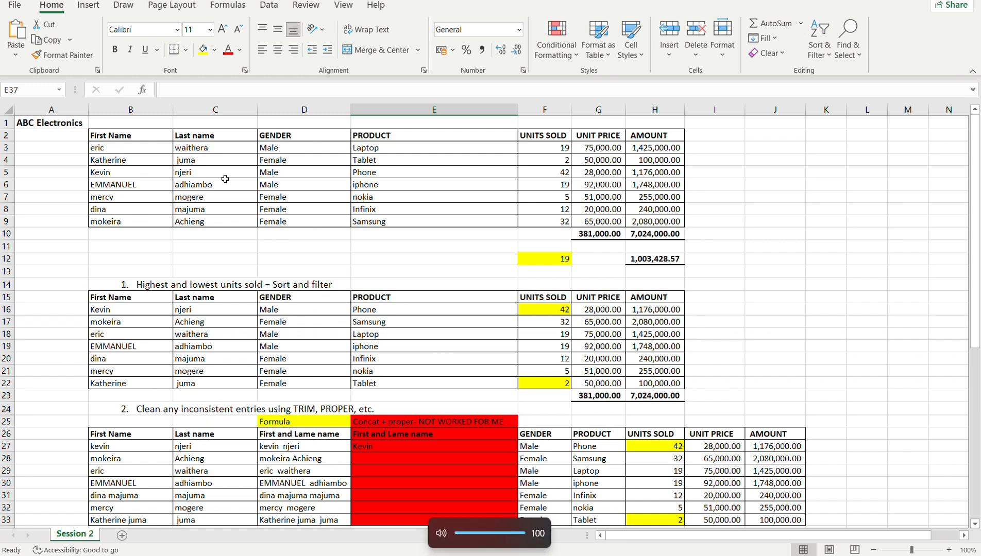
{"action": "left_click", "coordinate": [739, 259]}
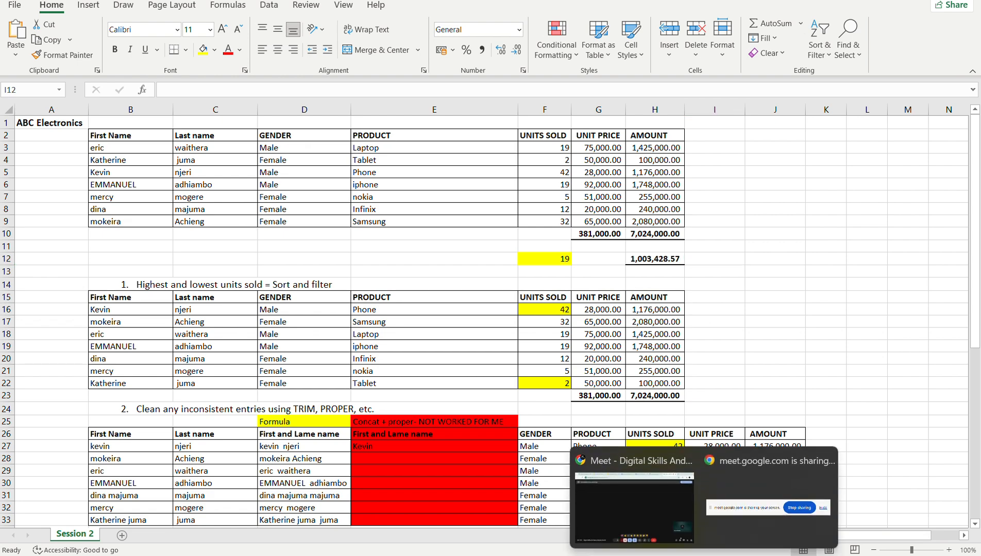
Switch to the Google Meet call and stop presenting the screen so the participant can share theirs.
{"action": "left_click", "coordinate": [656, 497]}
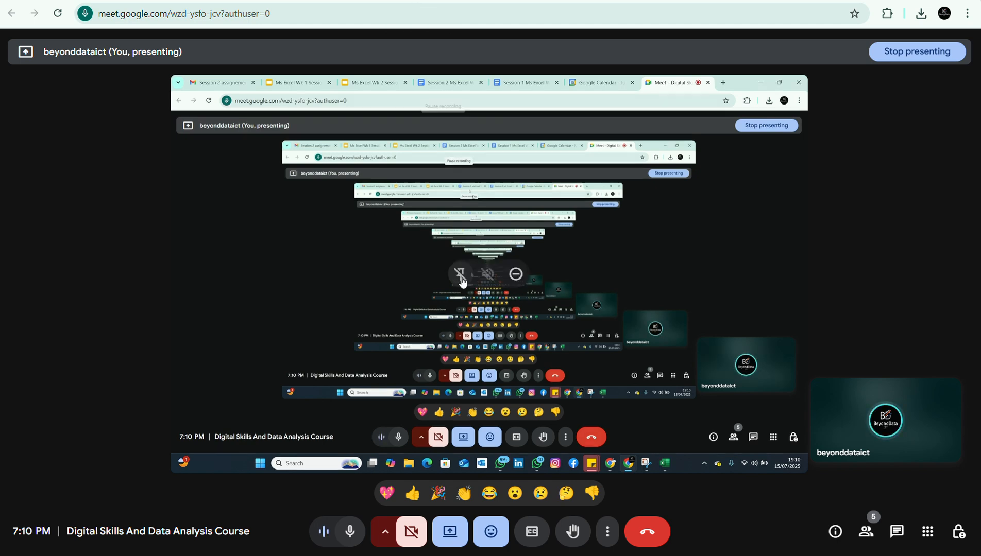
{"action": "left_click", "coordinate": [448, 531]}
{"action": "left_click", "coordinate": [460, 494]}
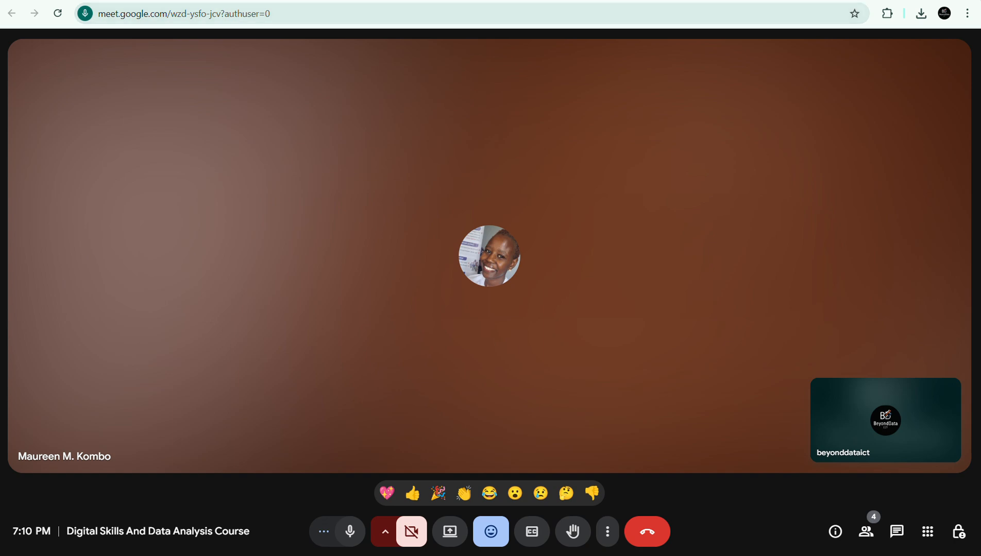
{"action": "left_click", "coordinate": [416, 0]}
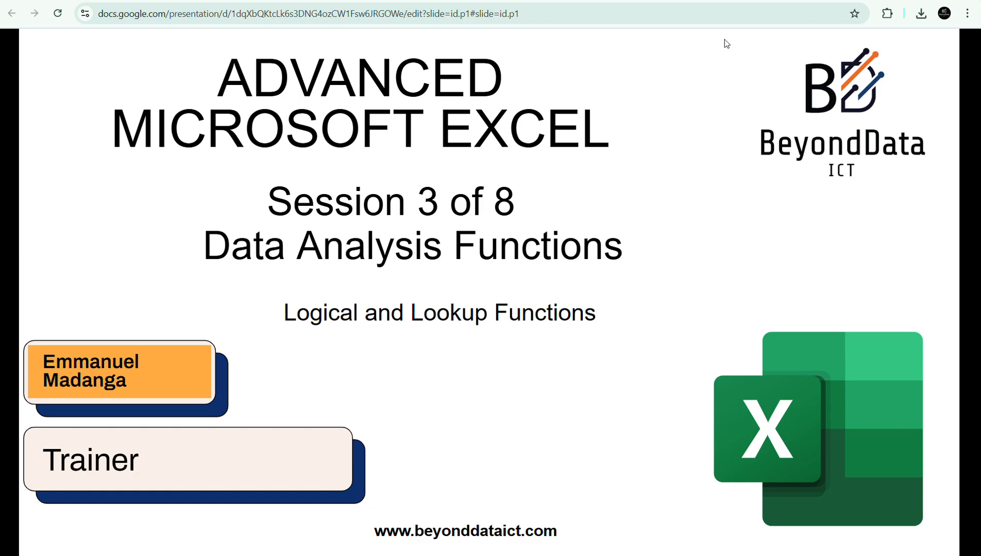
{"action": "left_click", "coordinate": [754, 0]}
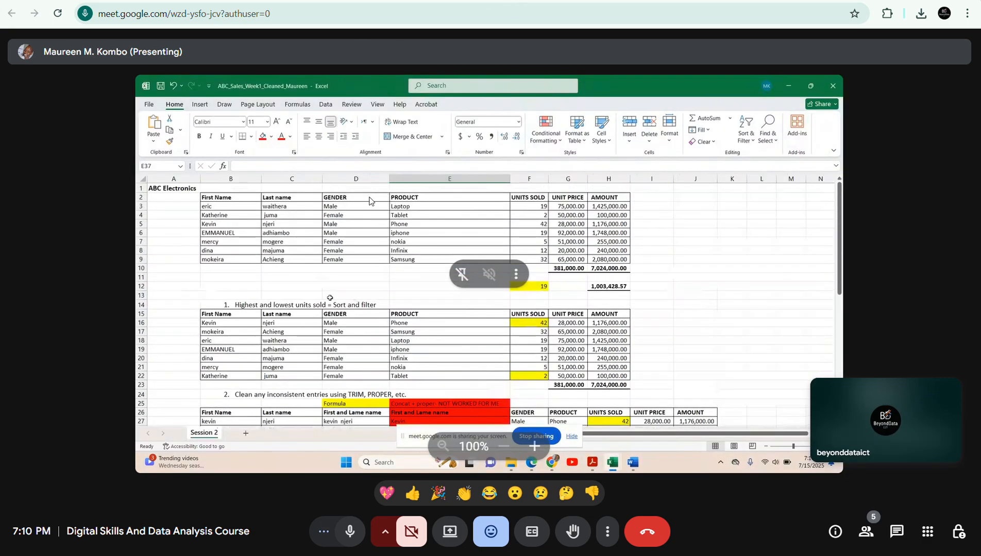
Keep the microphone muted while the participant presents the assignment, unmuting it only to respond.
{"action": "left_click", "coordinate": [356, 537]}
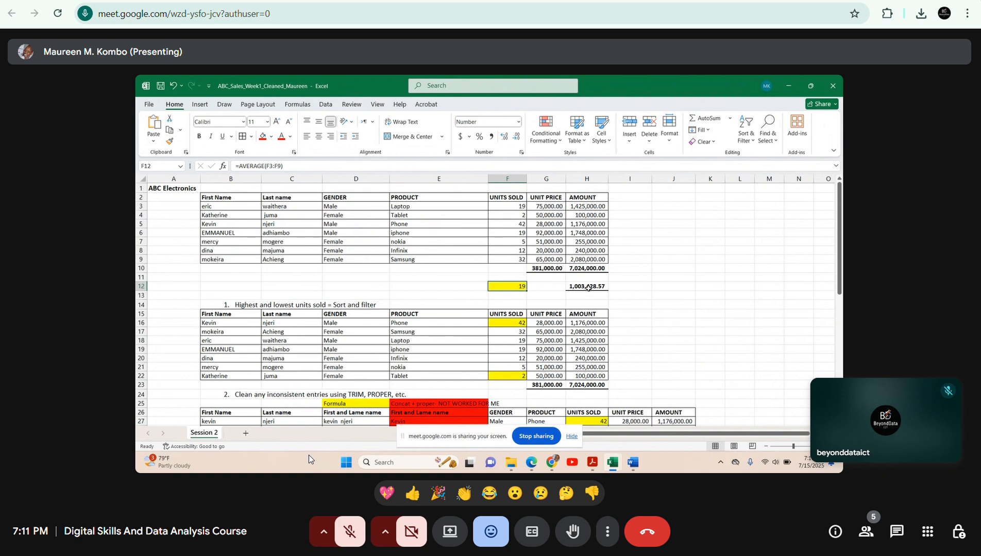
{"action": "left_click", "coordinate": [348, 530]}
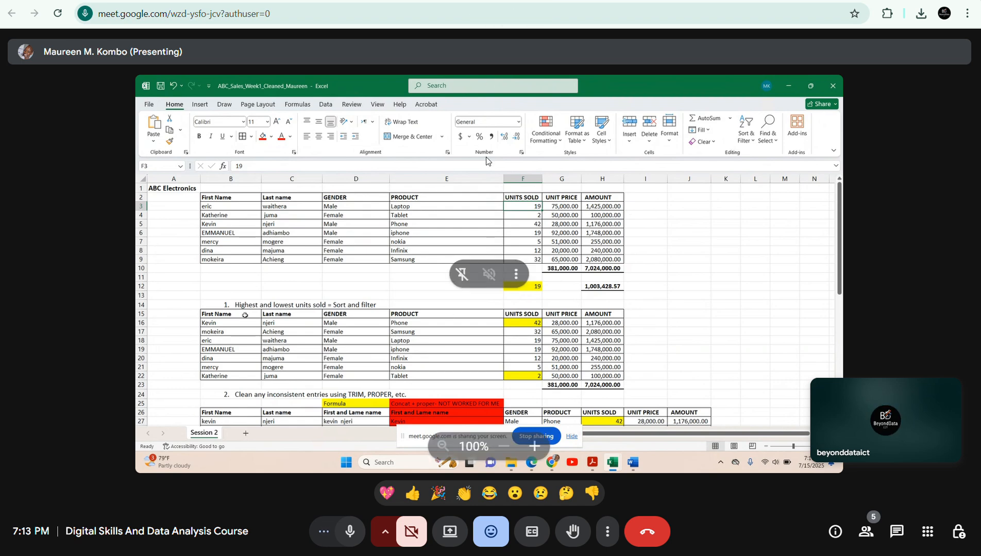
{"action": "left_click", "coordinate": [347, 531]}
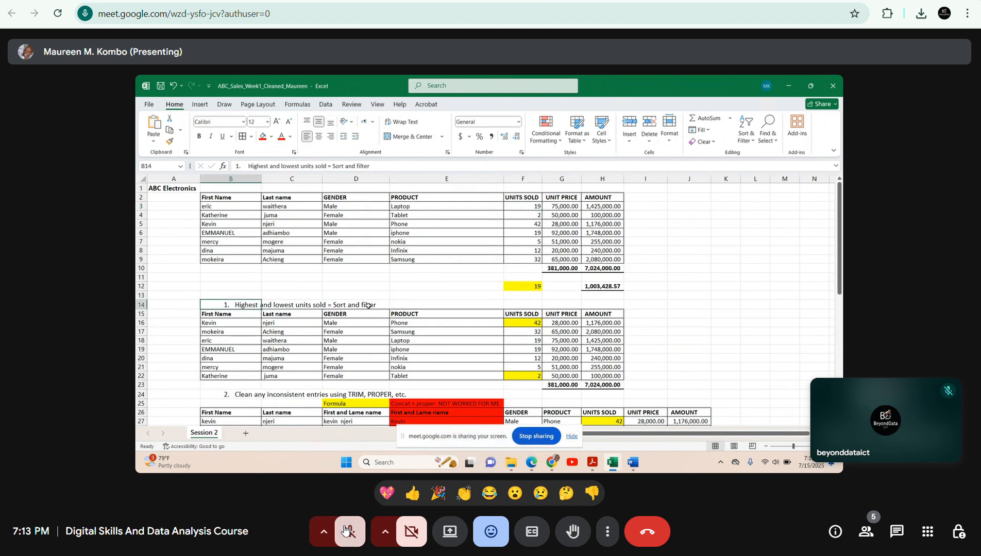
Open the meeting's participant list, check the available actions for the last contributor, and unmute the microphone only while speaking.
{"action": "left_click", "coordinate": [866, 531]}
{"action": "left_click", "coordinate": [350, 531]}
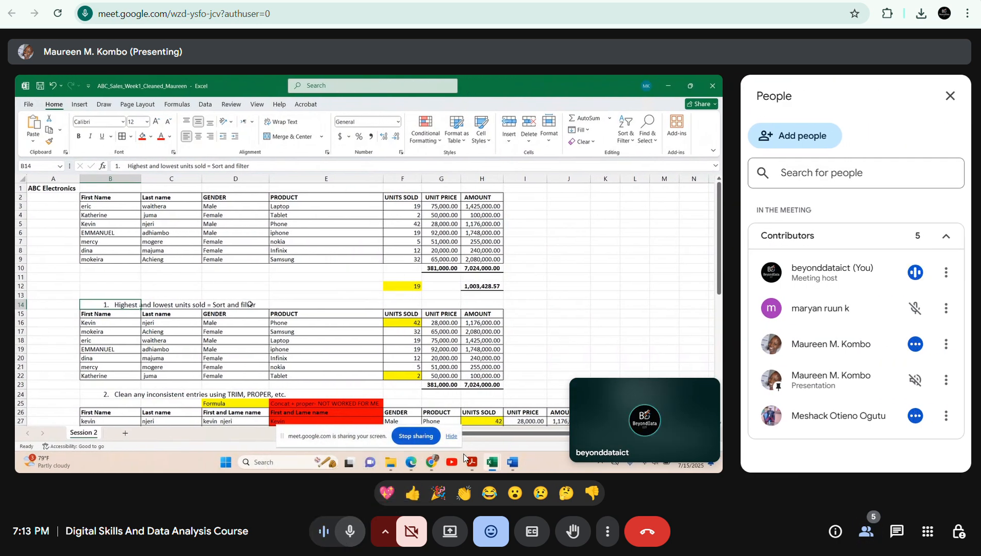
{"action": "left_click", "coordinate": [944, 415]}
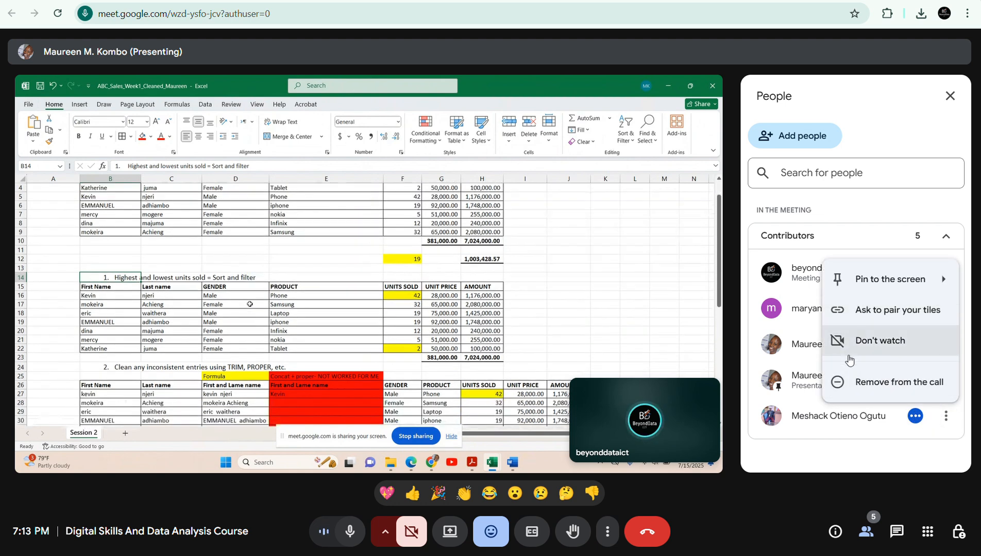
{"action": "left_click", "coordinate": [871, 442]}
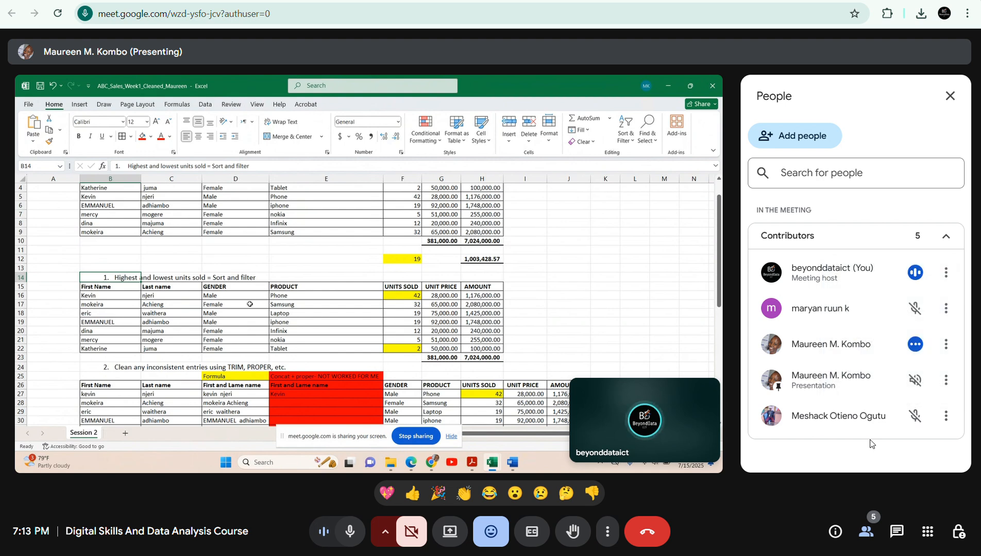
{"action": "left_click", "coordinate": [349, 531]}
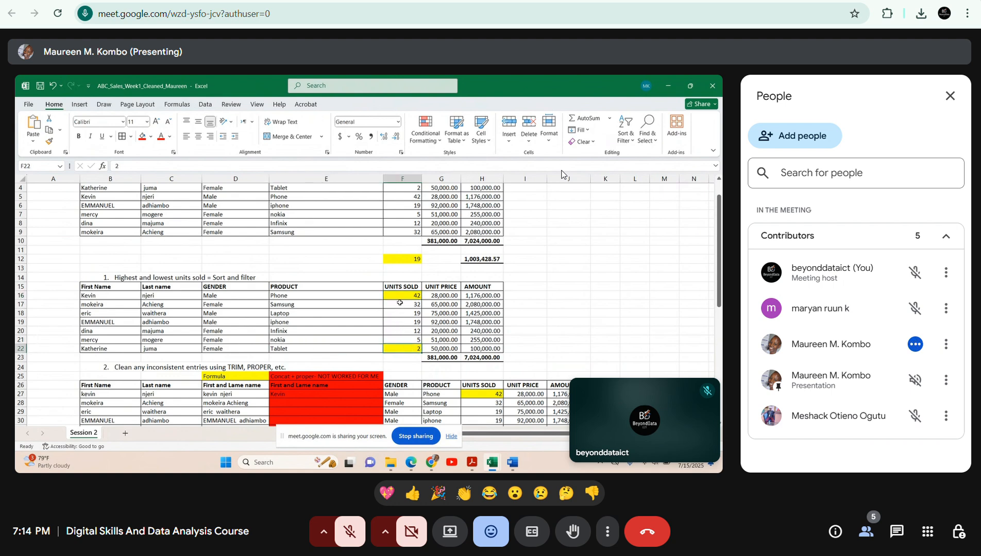
Send a thumbs-up reaction to the participant's sort and filter answer, and unmute the microphone only to respond.
{"action": "left_click", "coordinate": [479, 296]}
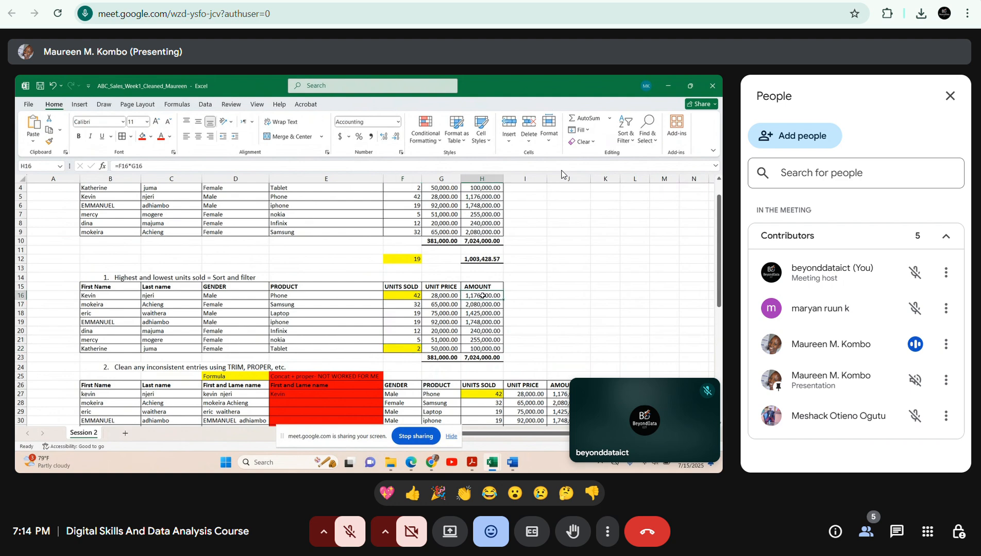
{"action": "scroll", "coordinate": [472, 222], "scroll_direction": "up", "scroll_amount": 1}
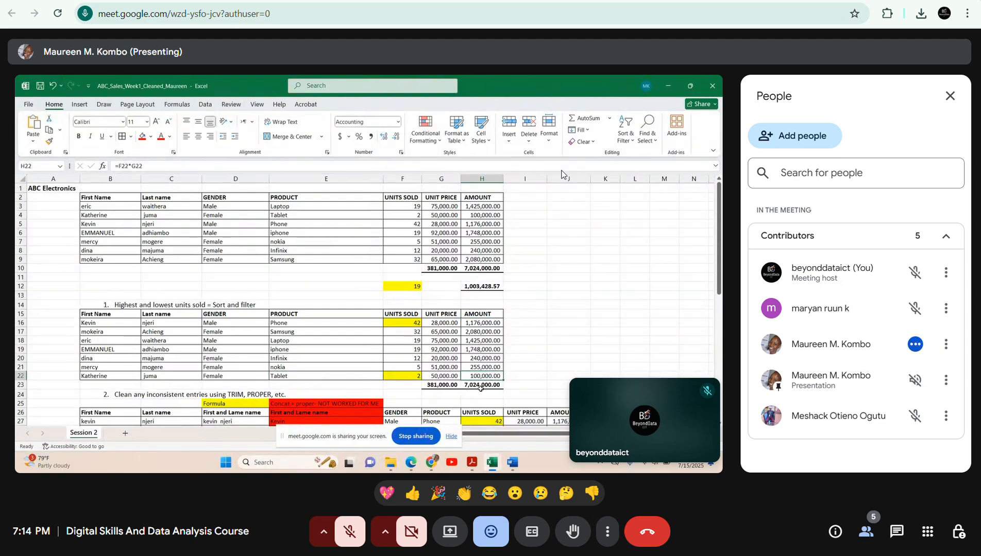
{"action": "left_click", "coordinate": [412, 494]}
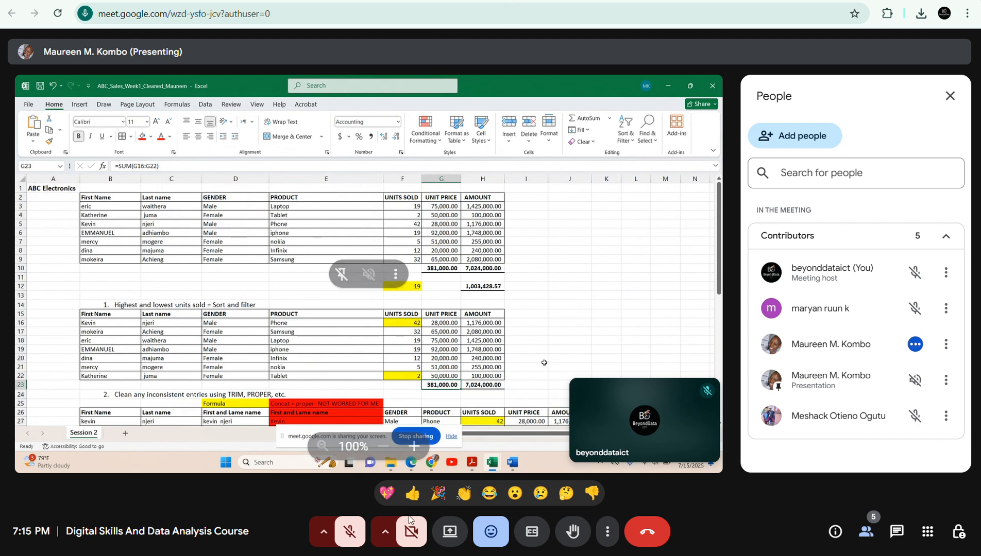
{"action": "left_click", "coordinate": [351, 531]}
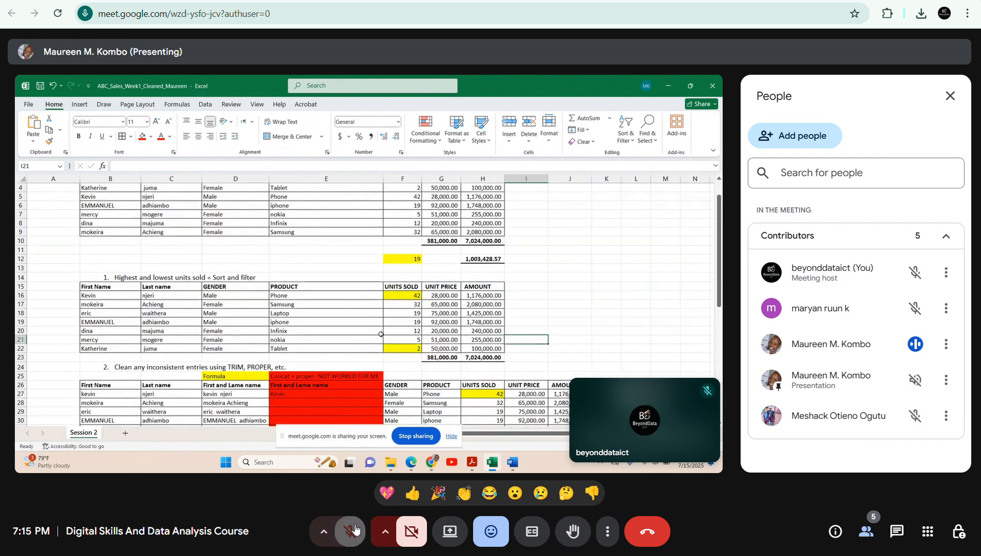
{"action": "left_click", "coordinate": [352, 531]}
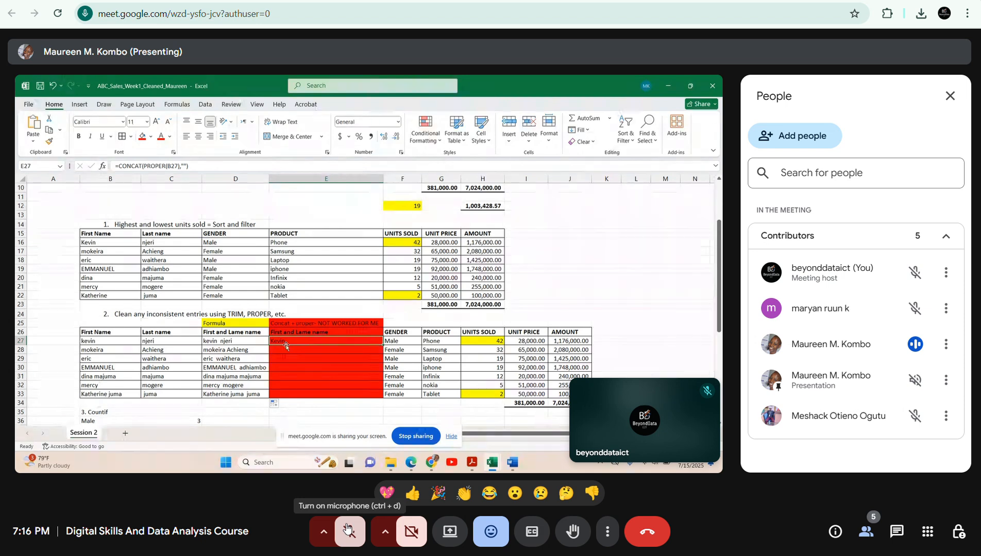
Unmute the microphone to comment on the participant's CONCAT and PROPER formula for the full names, muting it between remarks.
{"action": "left_click", "coordinate": [346, 528]}
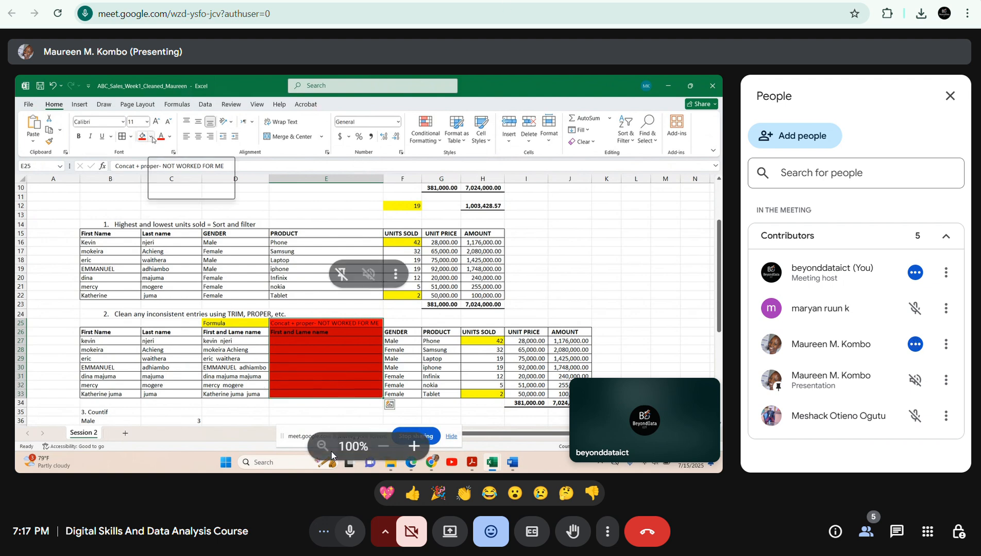
{"action": "left_click", "coordinate": [351, 531]}
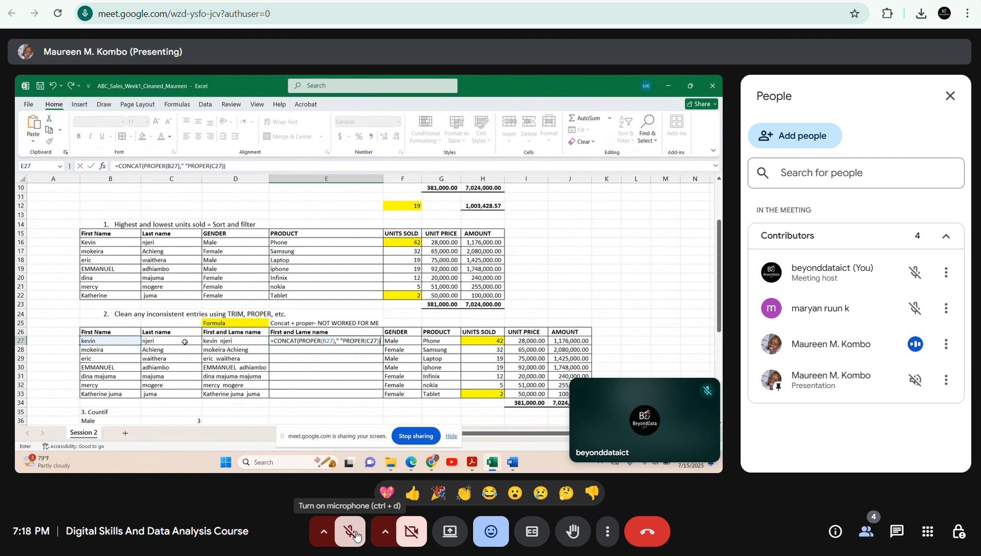
{"action": "left_click", "coordinate": [355, 535]}
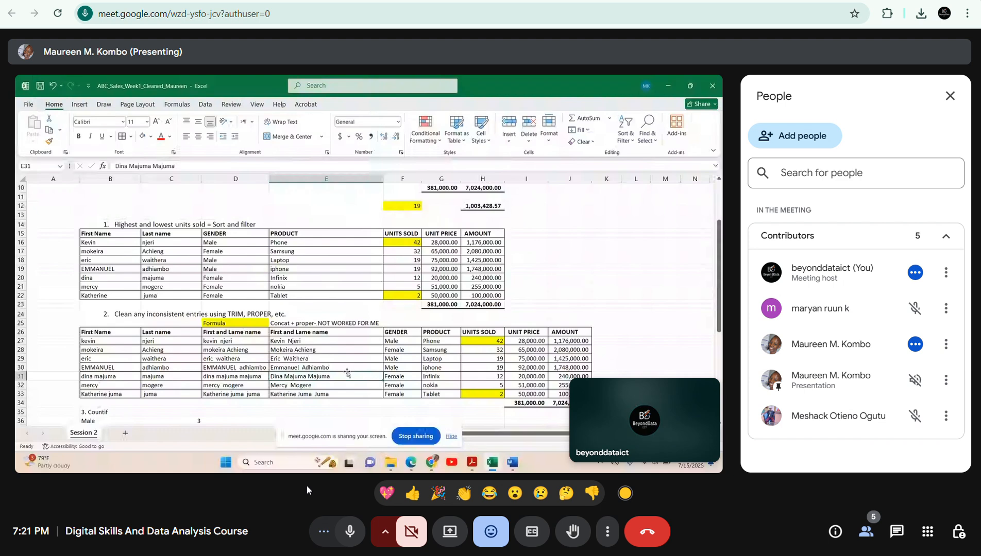
{"action": "left_click", "coordinate": [350, 531]}
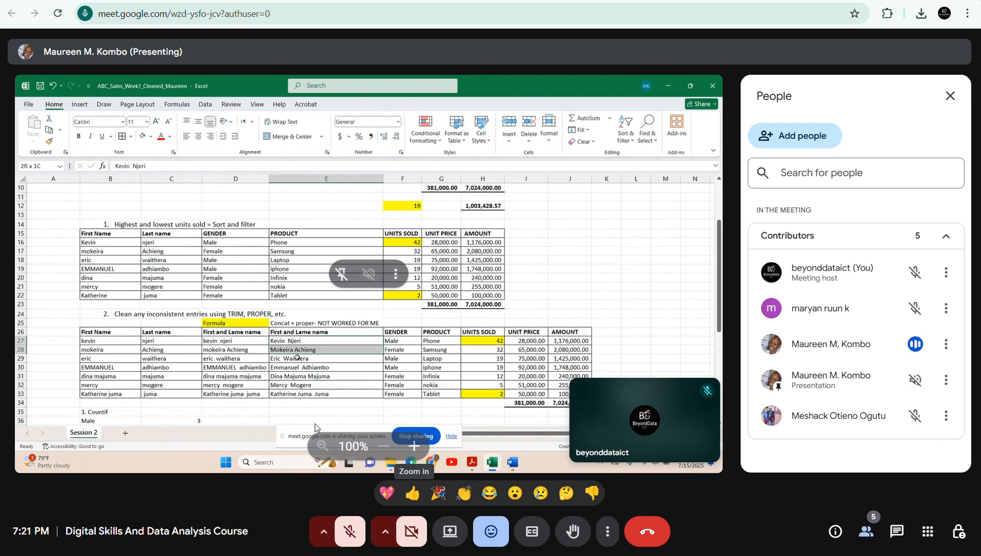
Unmute the microphone to discuss splitting the full names, mute it again, and close the participant list.
{"action": "left_click", "coordinate": [342, 530]}
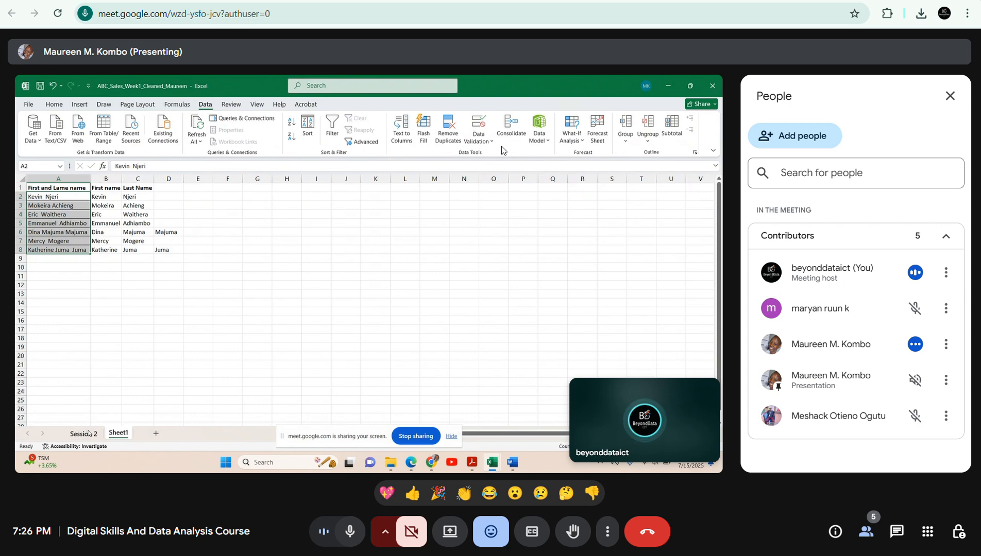
{"action": "left_click", "coordinate": [352, 531]}
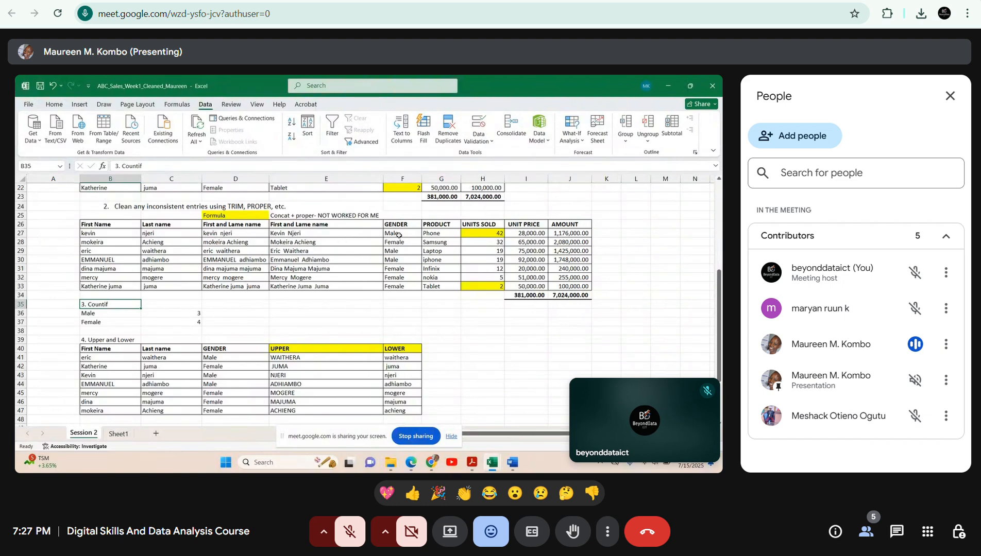
{"action": "left_click", "coordinate": [950, 97]}
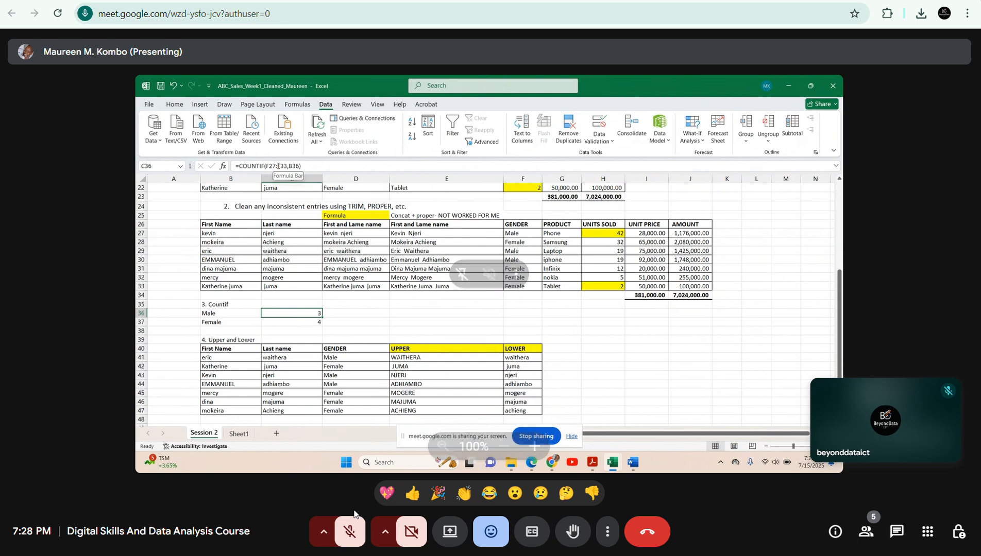
Toggle the microphone to comment on the participant's COUNTIF formula for males, leaving it muted while the presentation continues.
{"action": "left_click", "coordinate": [351, 531]}
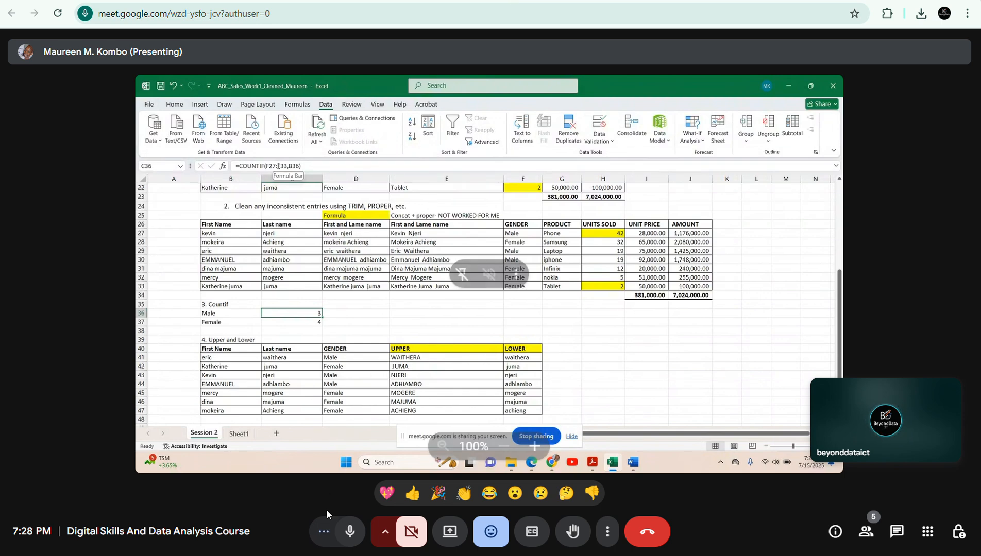
{"action": "left_click", "coordinate": [349, 535]}
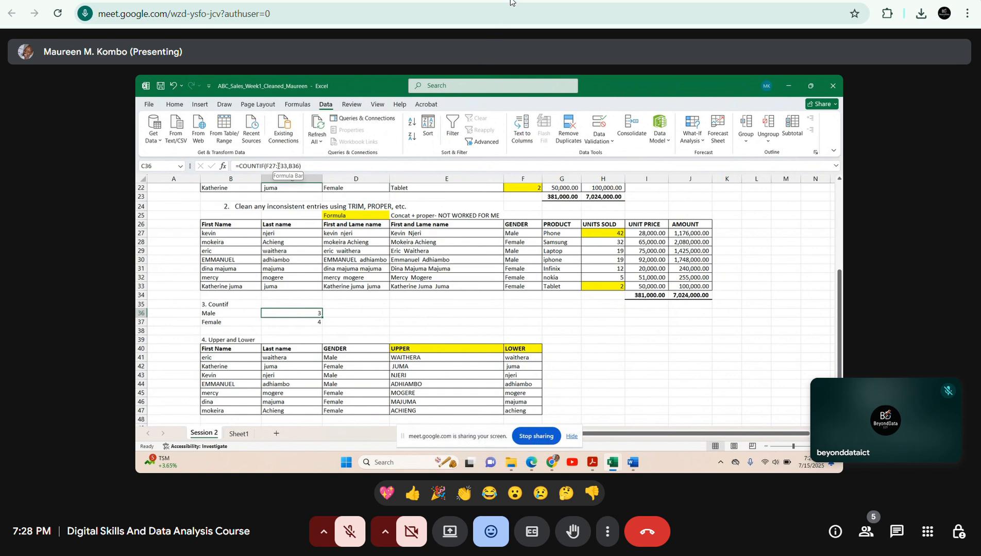
{"action": "left_click", "coordinate": [351, 541]}
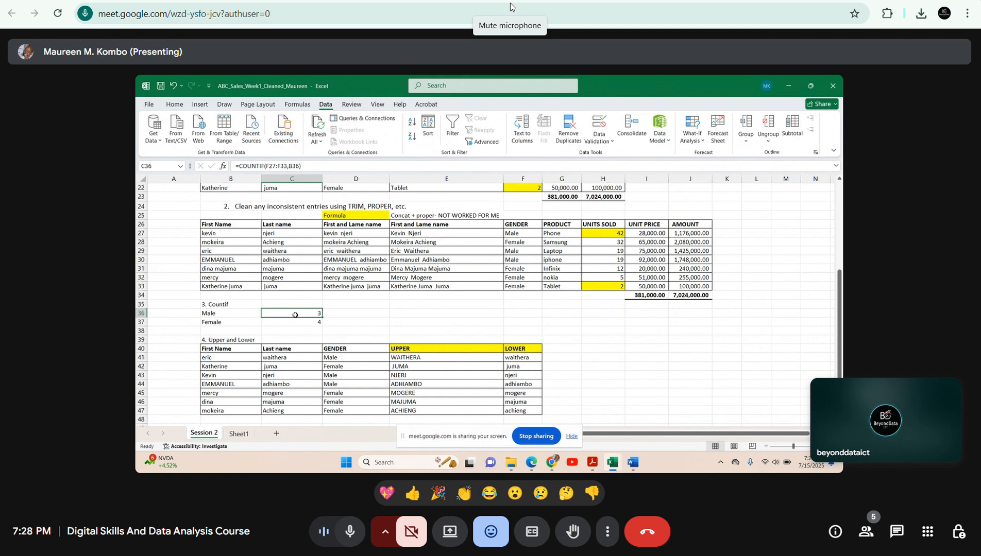
{"action": "mouse_move", "coordinate": [362, 282]}
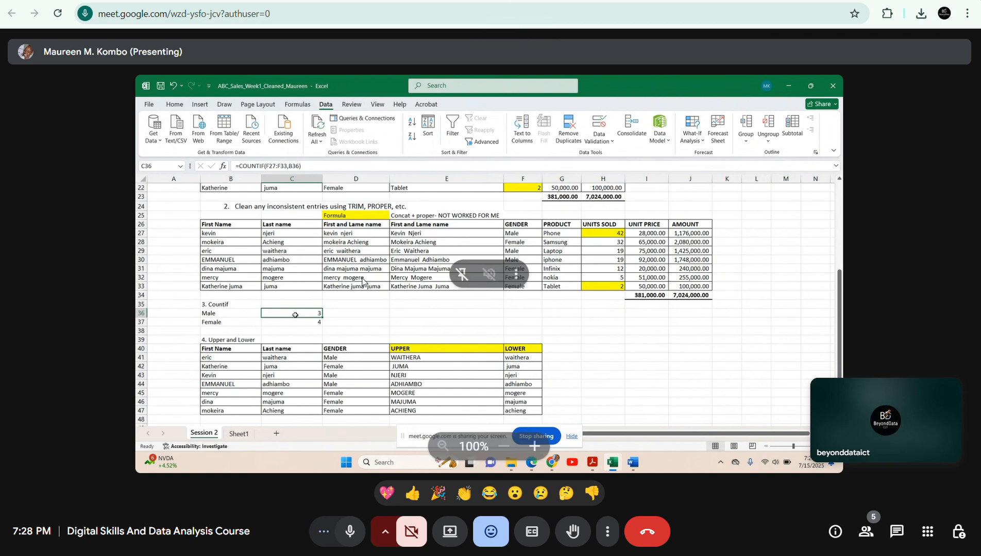
{"action": "left_click", "coordinate": [358, 535]}
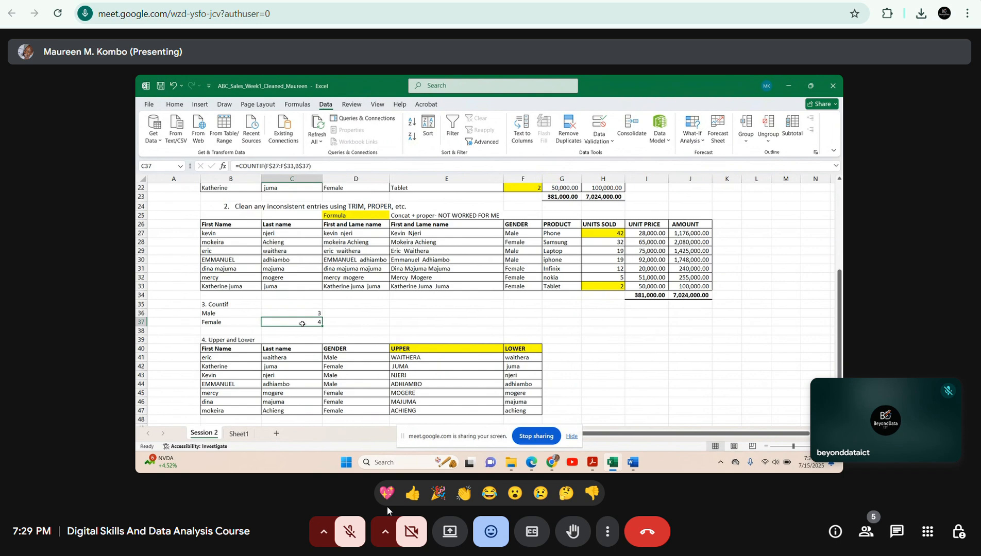
Unmute the microphone for feedback between the COUNTIF and Upper and Lower sections, and mute it while the participant explains.
{"action": "left_click", "coordinate": [356, 541]}
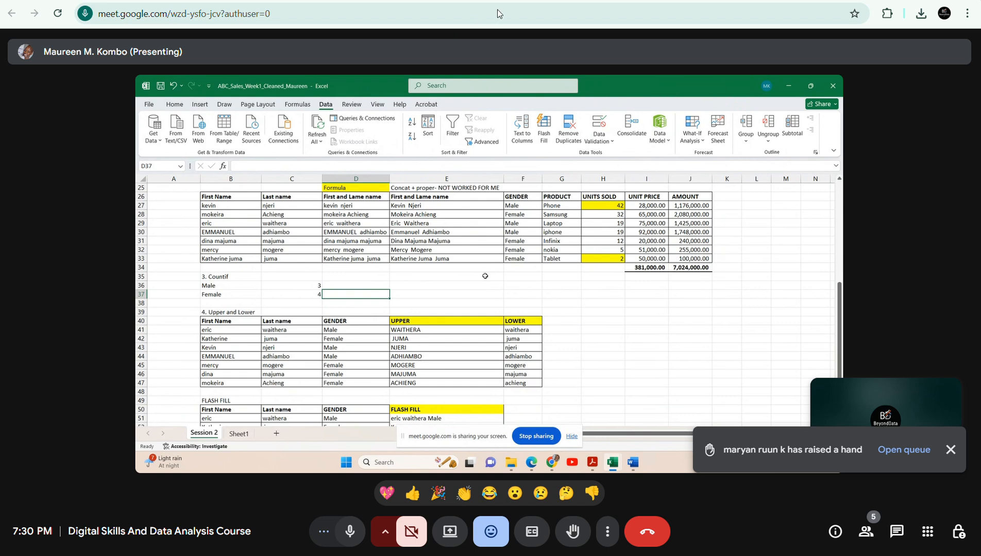
{"action": "left_click", "coordinate": [350, 540]}
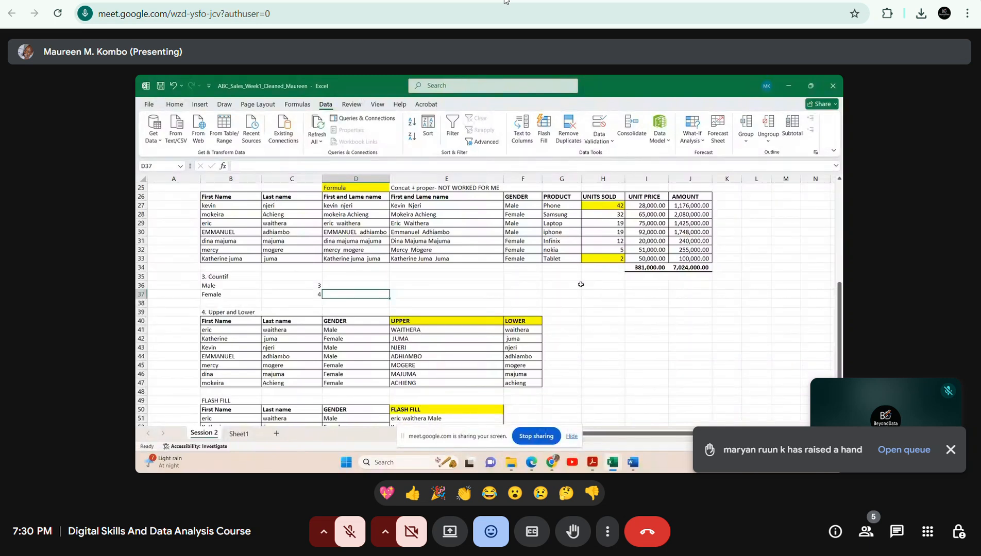
{"action": "left_click", "coordinate": [340, 546]}
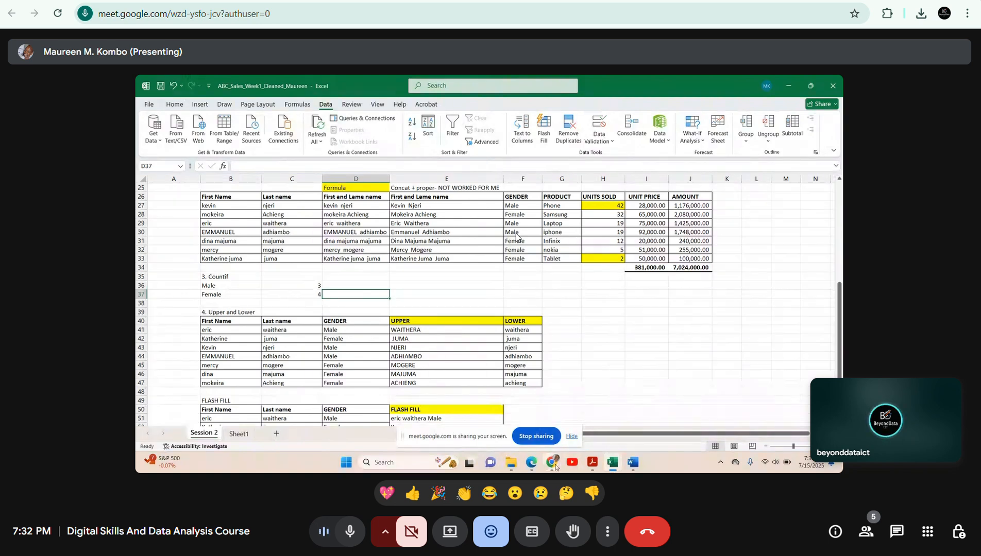
{"action": "mouse_move", "coordinate": [552, 463]}
{"action": "left_click", "coordinate": [548, 443]}
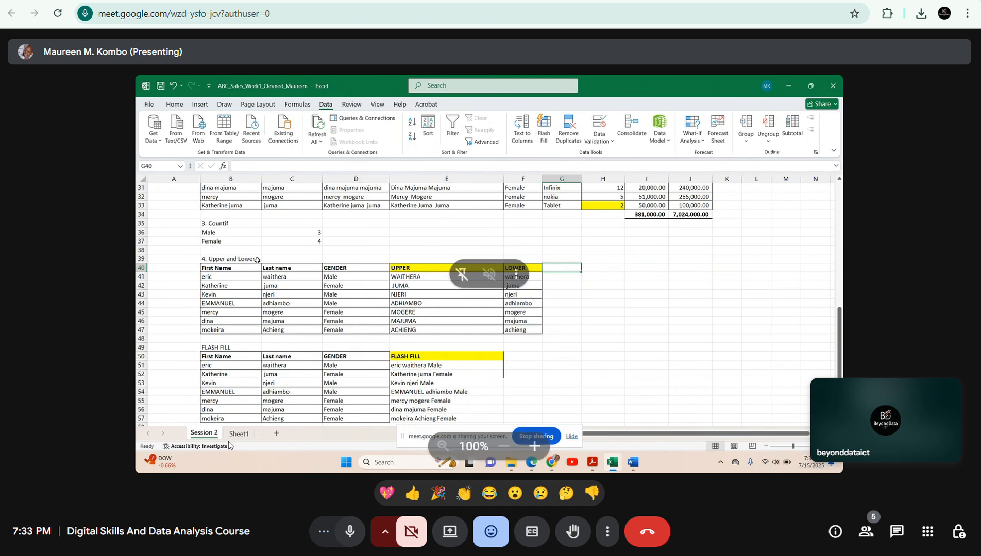
{"action": "left_click", "coordinate": [344, 536]}
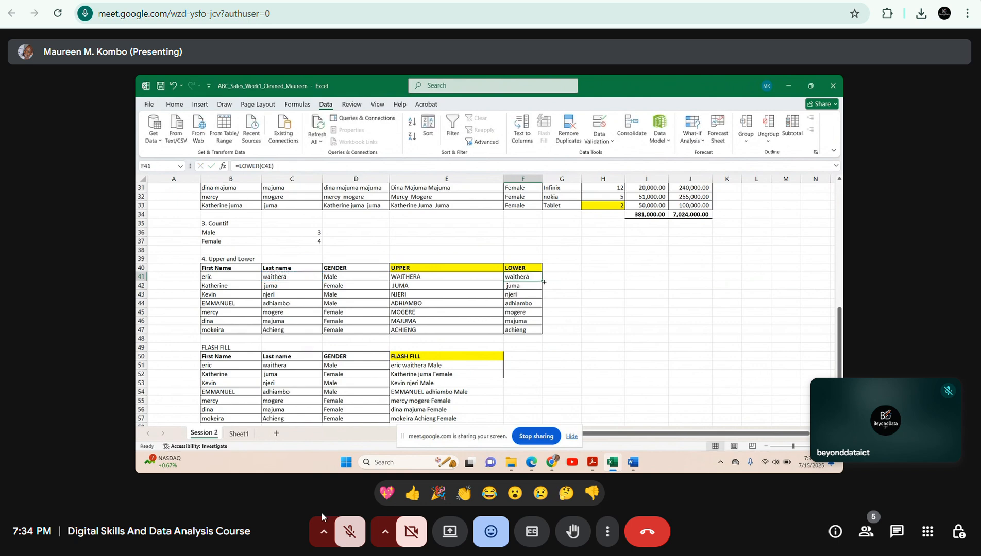
Capture a full-screen screenshot of the participant's Upper and Lower section and dismiss the capture notification.
{"action": "key", "text": "super+shift+s"}
{"action": "left_click_drag", "start_coordinate": [0, 0], "coordinate": [980, 555]}
{"action": "double_click", "coordinate": [542, 281]}
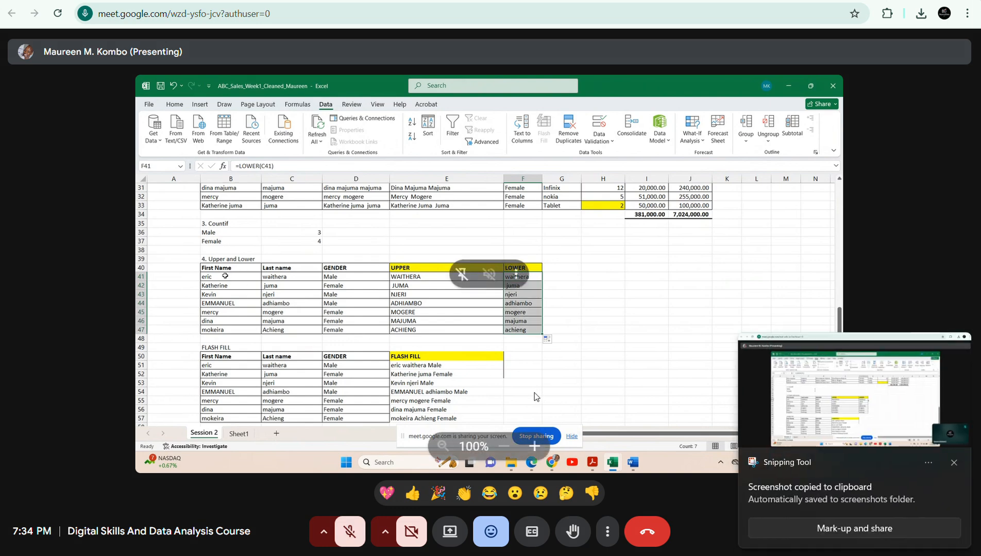
{"action": "left_click", "coordinate": [953, 463]}
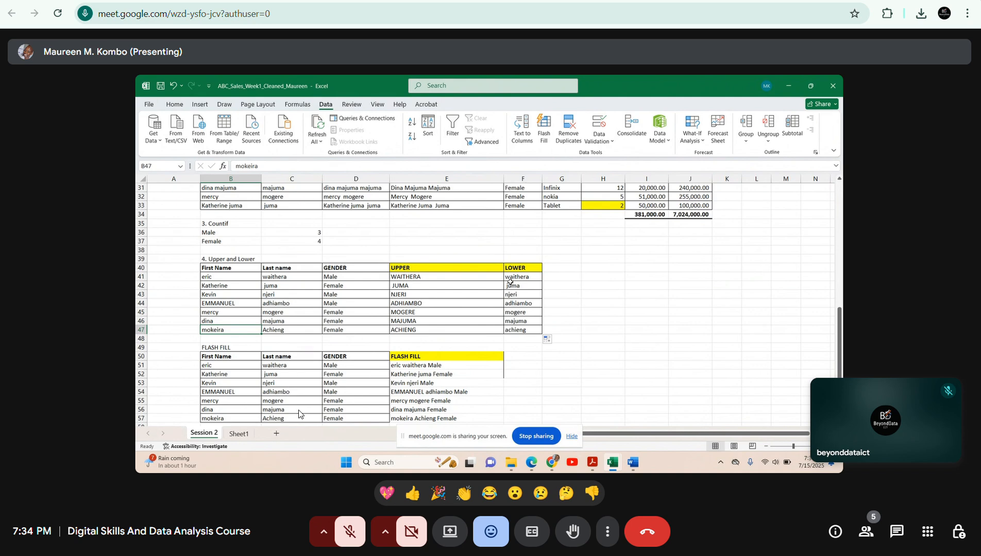
Unmute the microphone and applaud the finished presentation with clapping-hands and party-popper reactions.
{"action": "left_click", "coordinate": [346, 530]}
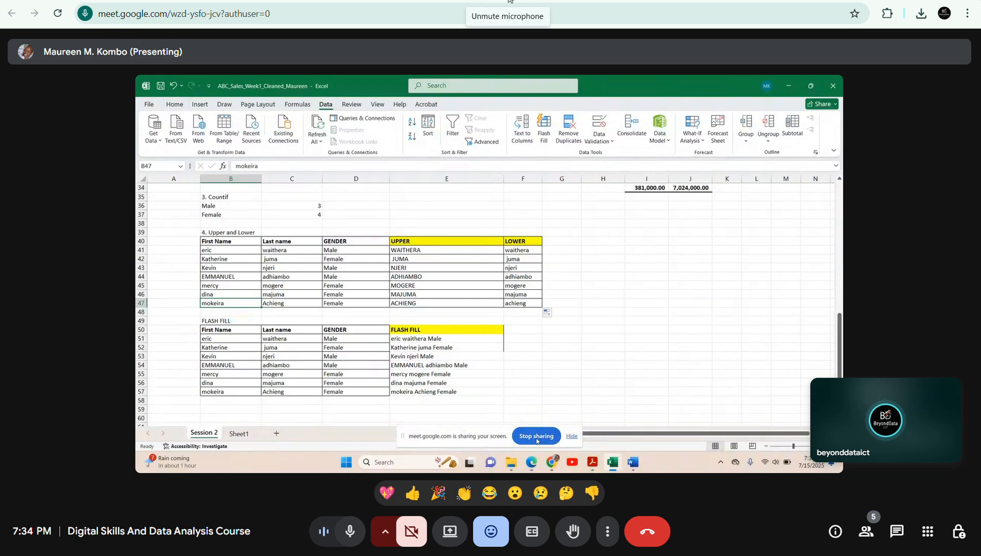
{"action": "left_click", "coordinate": [463, 495]}
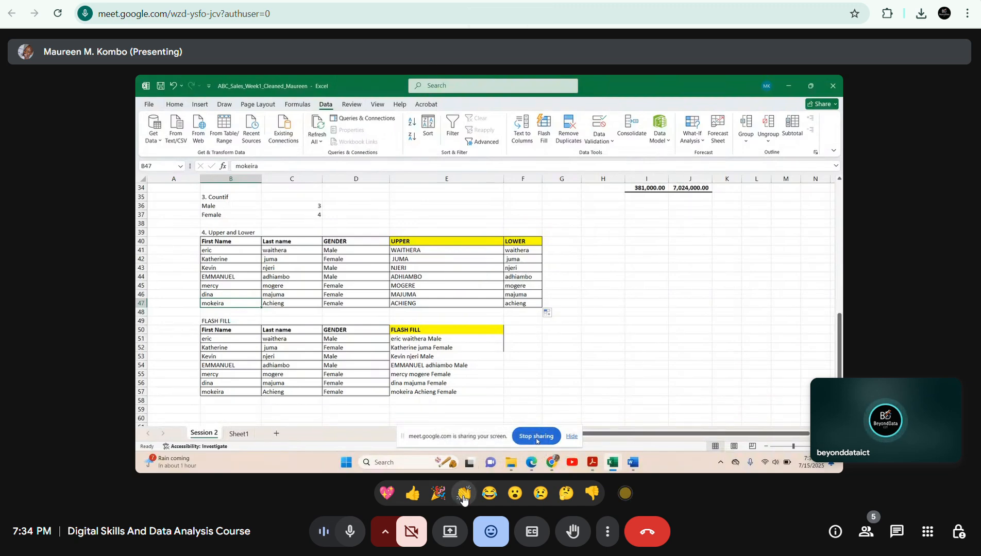
{"action": "left_click", "coordinate": [464, 495]}
{"action": "left_click", "coordinate": [463, 494]}
{"action": "left_click", "coordinate": [464, 494]}
{"action": "left_click", "coordinate": [437, 493]}
{"action": "left_click", "coordinate": [437, 493]}
{"action": "left_click", "coordinate": [437, 493]}
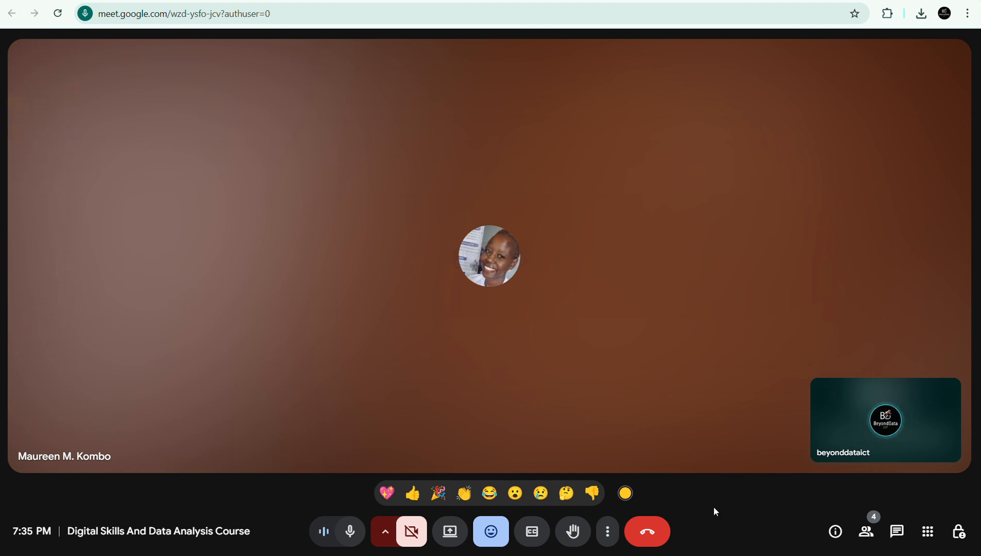
Present the entire screen in the meeting and hide the screen-sharing notice.
{"action": "left_click", "coordinate": [460, 536]}
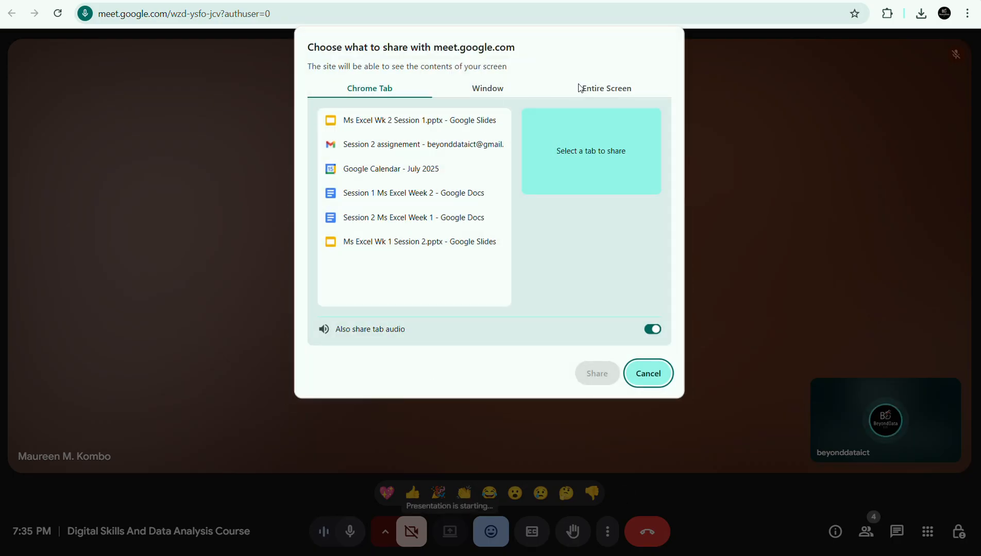
{"action": "left_click", "coordinate": [581, 88]}
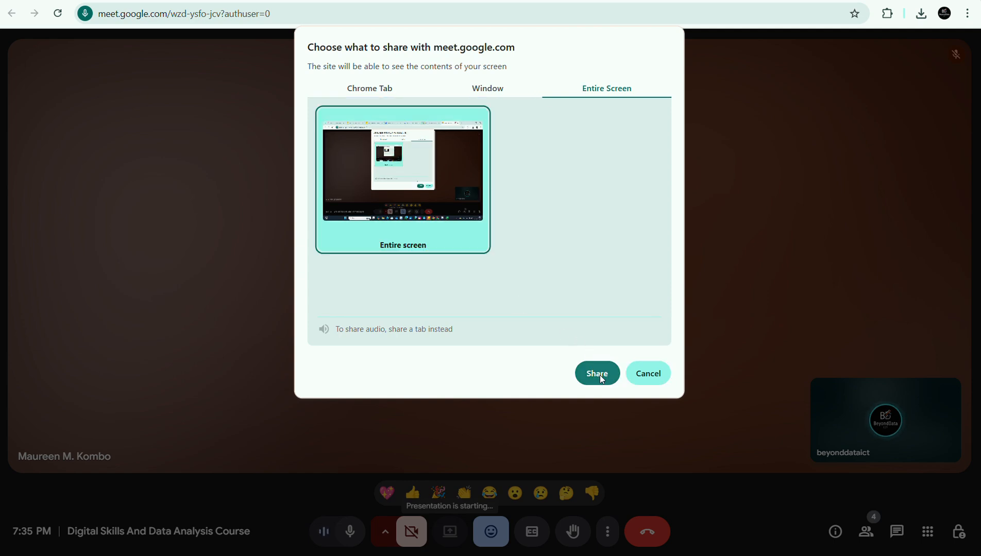
{"action": "left_click", "coordinate": [601, 375]}
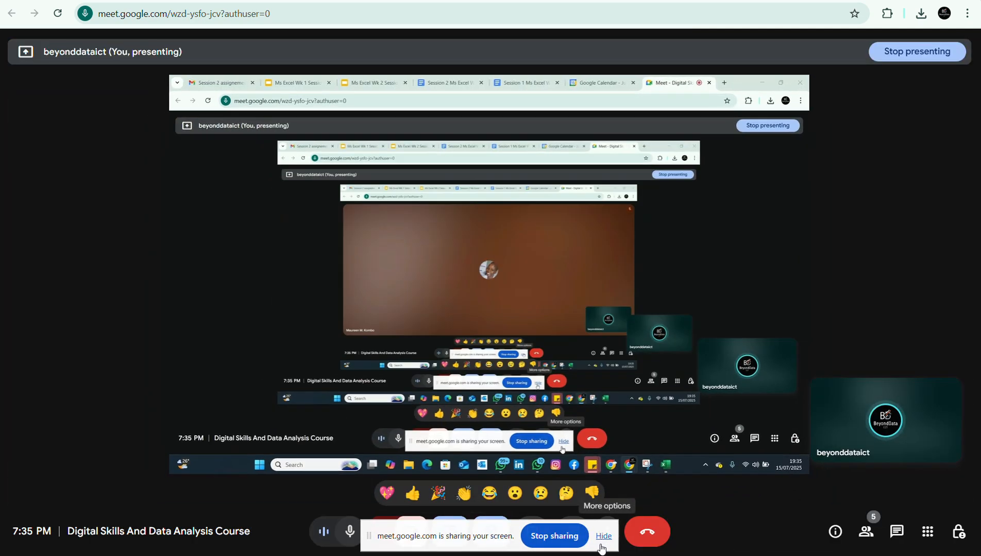
{"action": "left_click", "coordinate": [604, 540]}
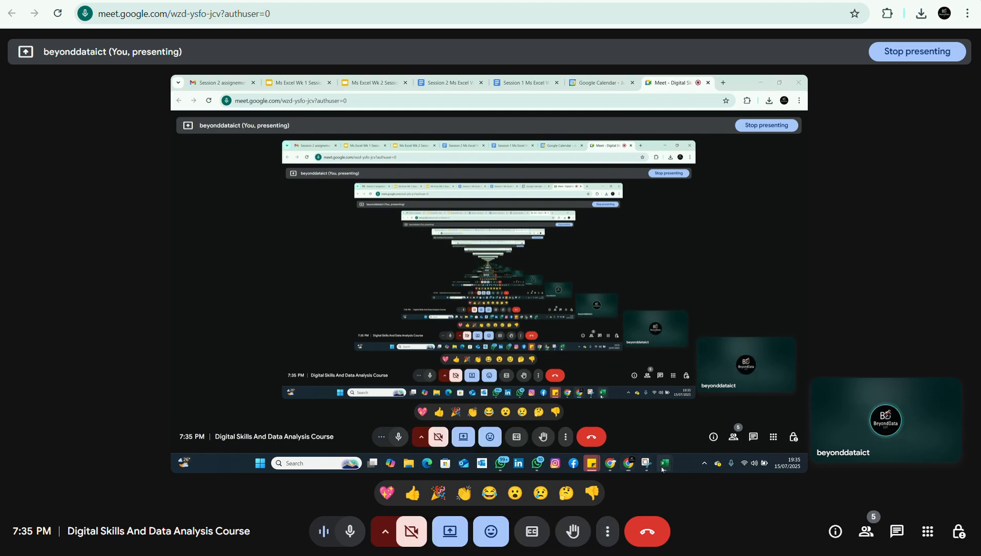
Switch to the ABC_Sales_Week1 workbook in Excel and add a new blank worksheet after Session 2.
{"action": "mouse_move", "coordinate": [754, 547]}
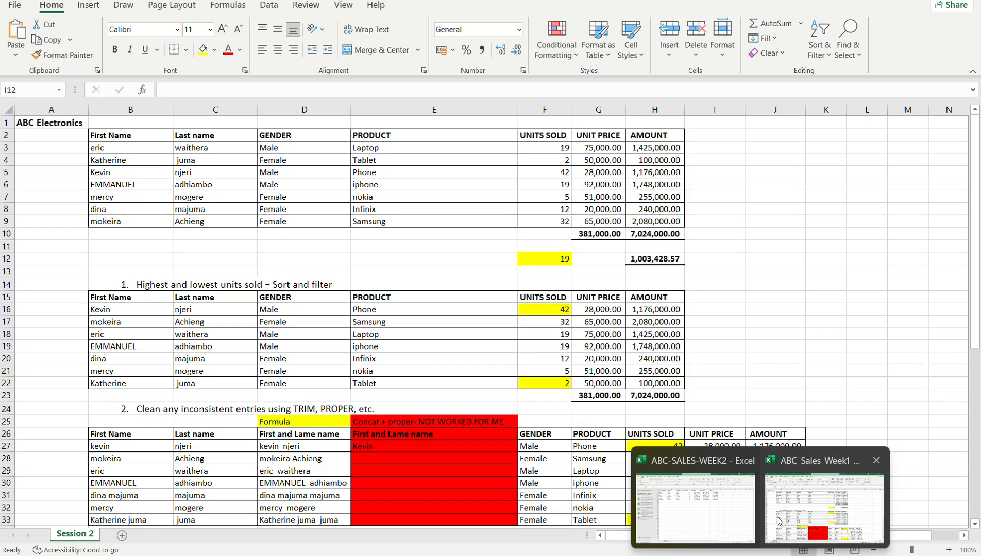
{"action": "left_click", "coordinate": [778, 521]}
{"action": "left_click", "coordinate": [122, 535]}
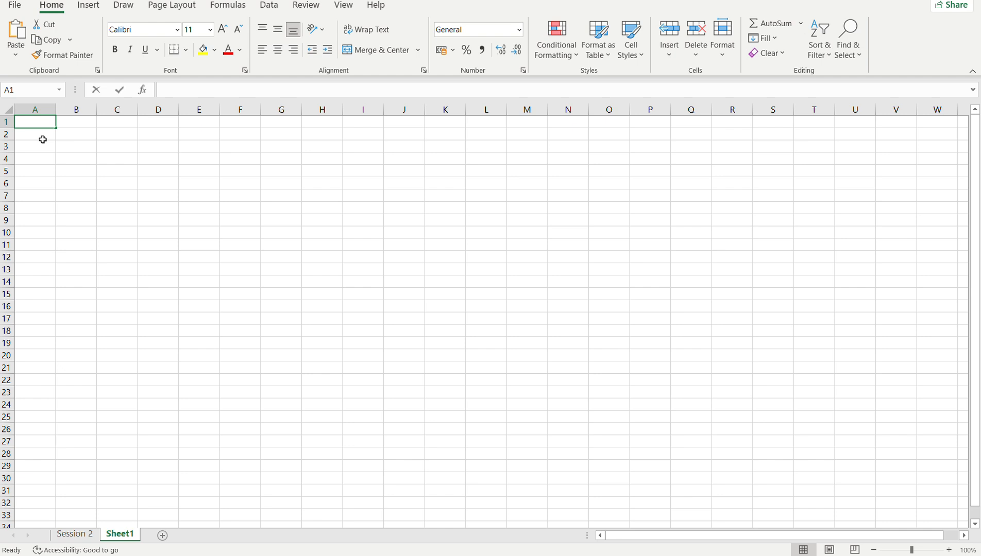
Enter ABC in cell A1 of the new sheet and move it to cell B1.
{"action": "type", "text": "ABC"}
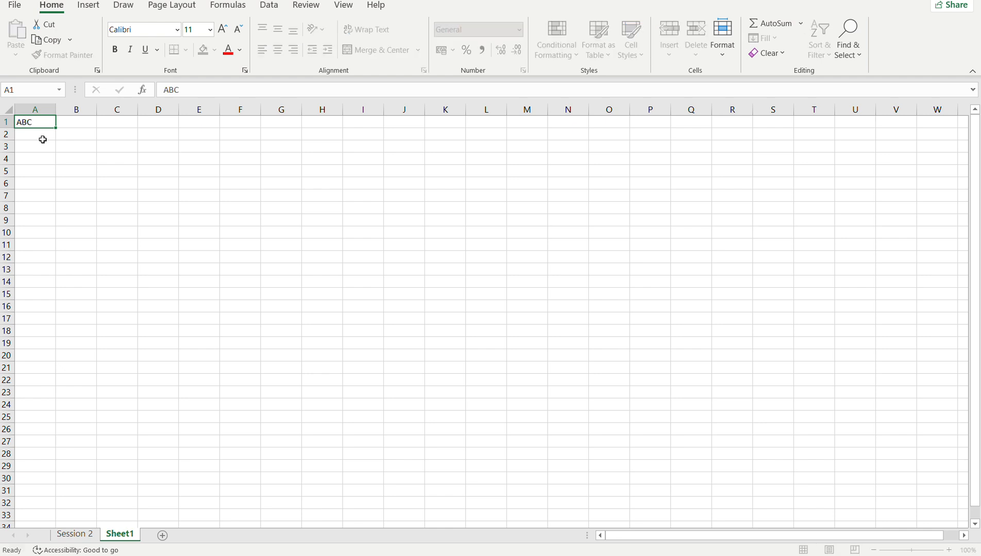
{"action": "key", "text": "Return"}
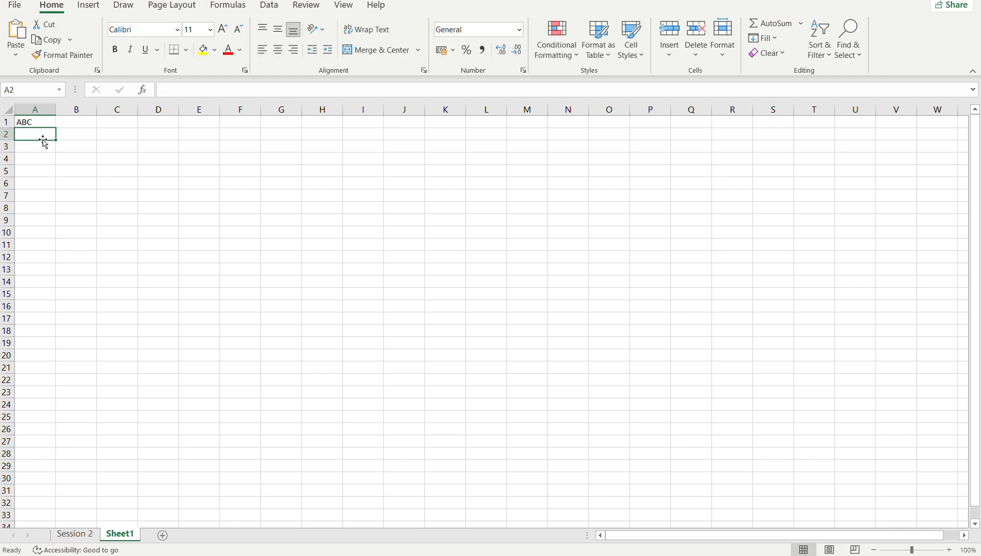
{"action": "left_click", "coordinate": [26, 118]}
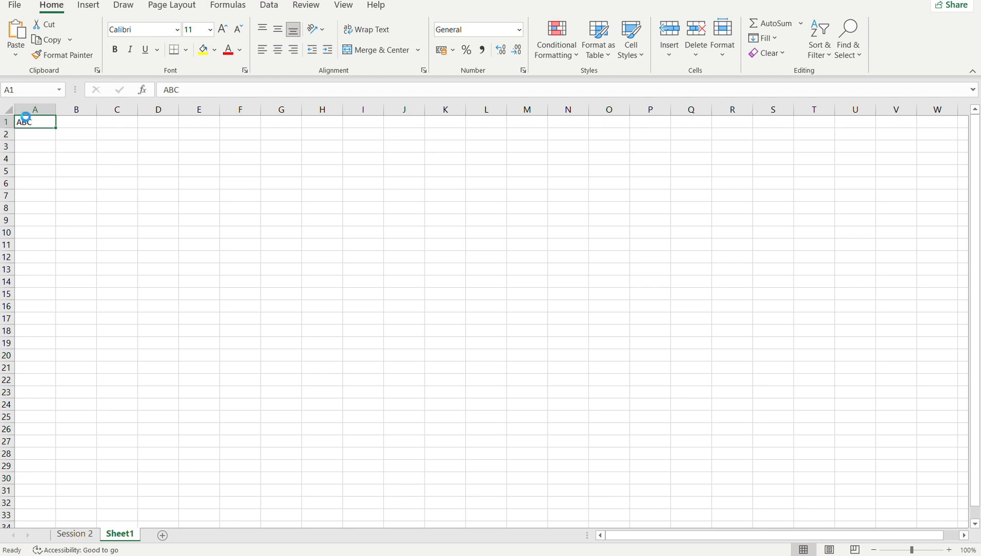
{"action": "key", "text": "ctrl+c"}
{"action": "left_click", "coordinate": [90, 126]}
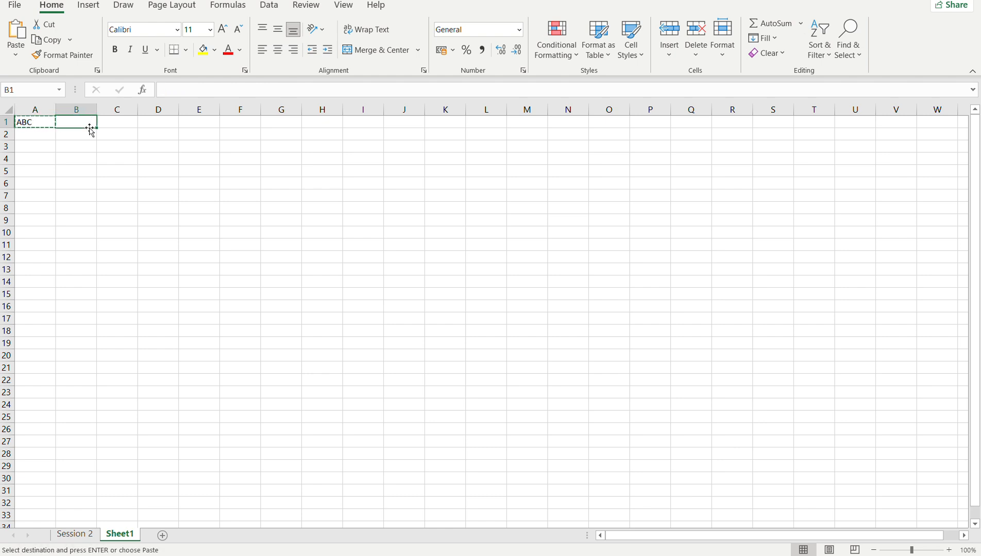
{"action": "key", "text": "Return"}
Extend the heading in B1 to ABC Domain and enter abc.com in the cell below it.
{"action": "double_click", "coordinate": [85, 122]}
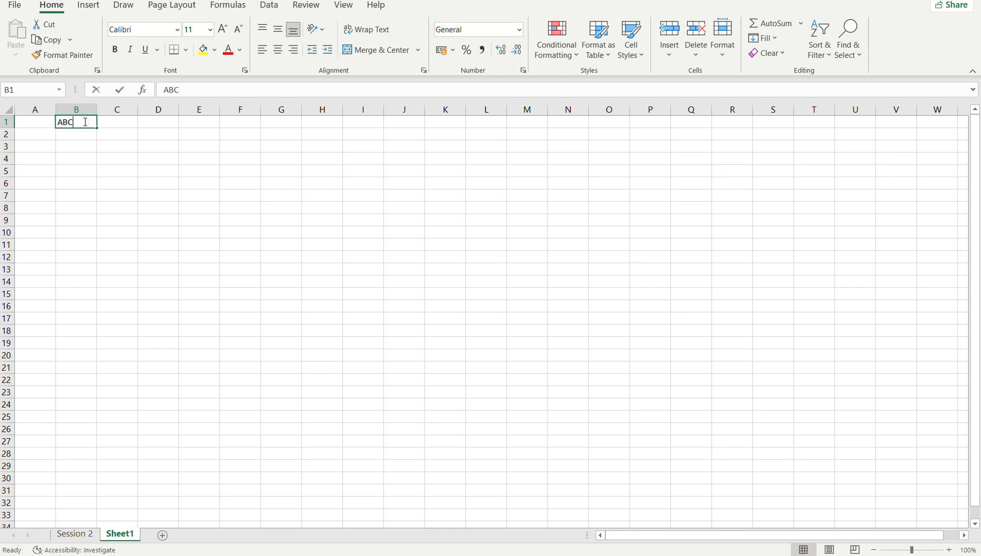
{"action": "type", "text": "Domain"}
{"action": "key", "text": "ctrl+Return"}
{"action": "left_click", "coordinate": [79, 134]}
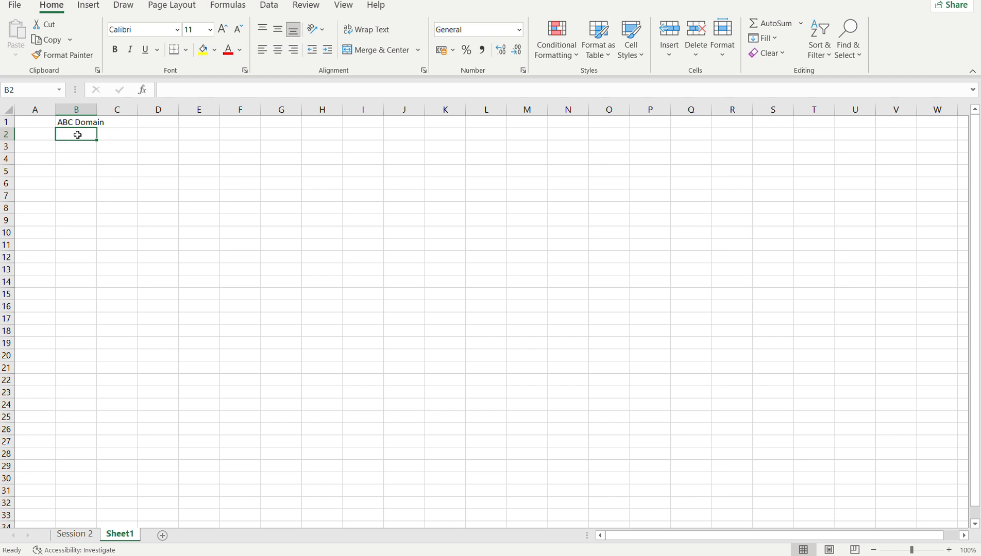
{"action": "type", "text": "ab"}
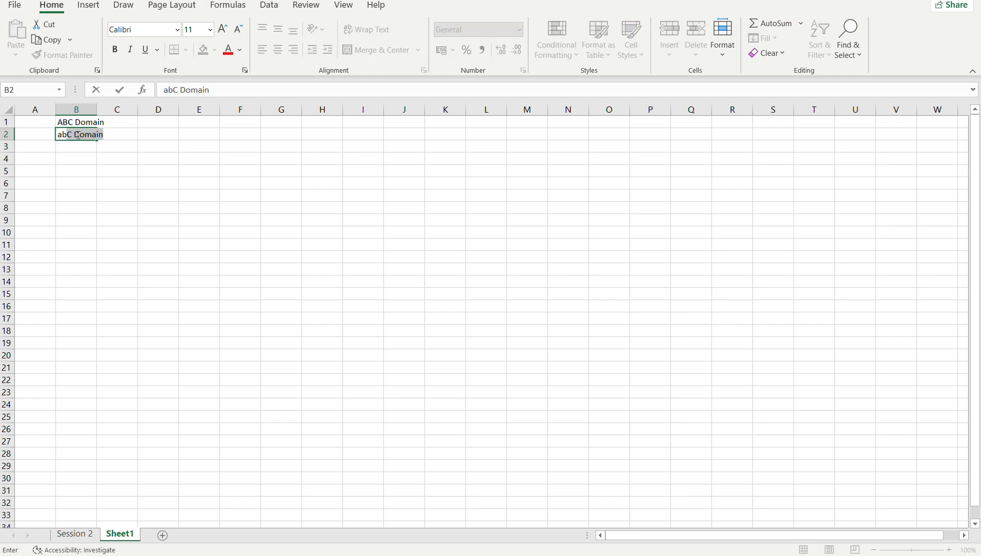
{"action": "type", "text": "c.com"}
{"action": "key", "text": "Return"}
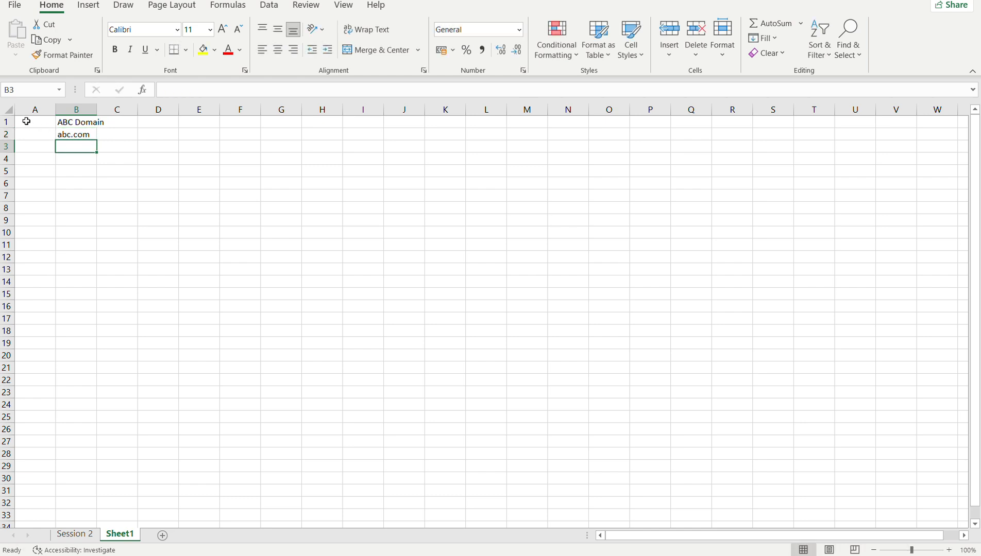
Add the heading First Name in cell A1 and widen column A to fit it.
{"action": "left_click", "coordinate": [29, 123]}
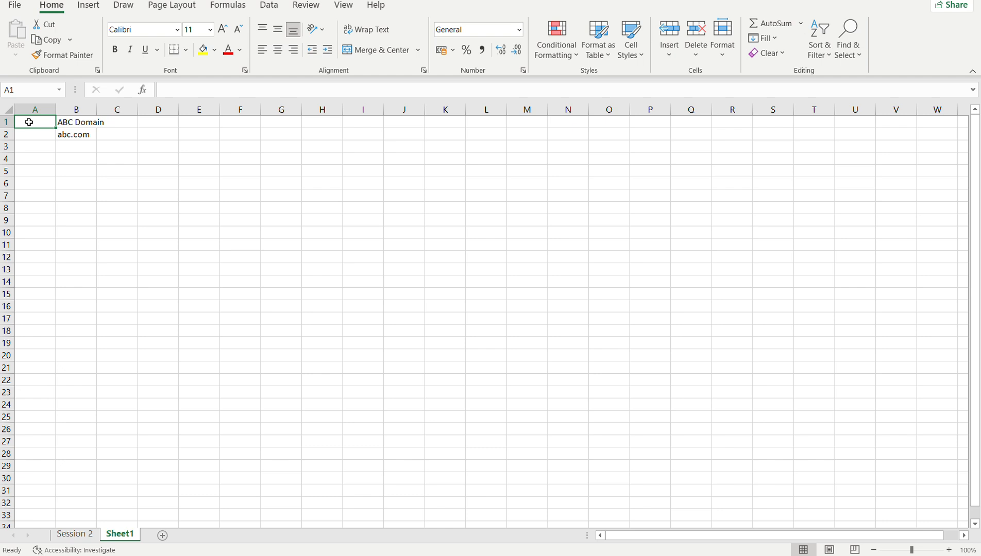
{"action": "type", "text": "First"}
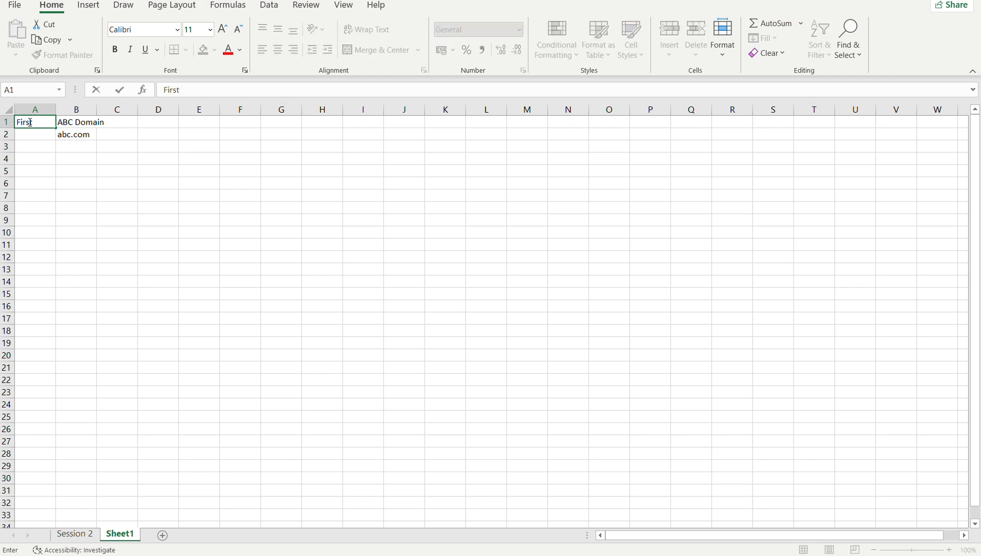
{"action": "type", "text": " Name"}
{"action": "left_click", "coordinate": [29, 136]}
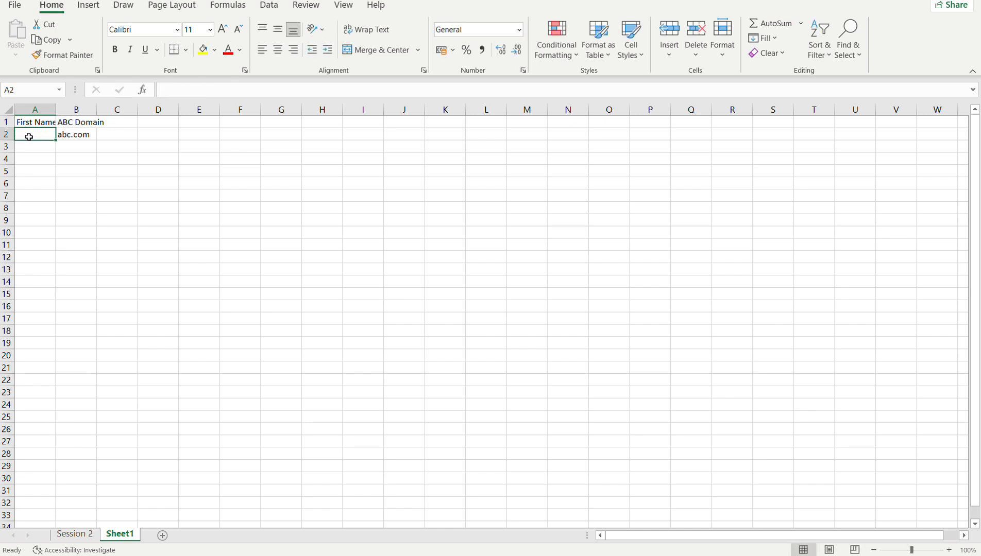
{"action": "left_click_drag", "start_coordinate": [56, 114], "coordinate": [87, 116]}
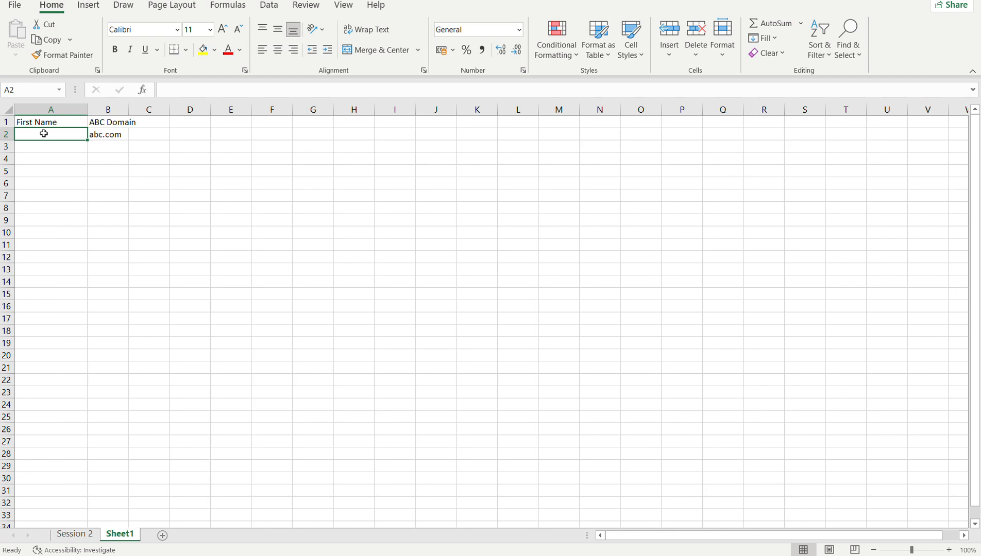
Enter three sample first names in cells A2 to A4 under the First Name heading.
{"action": "type", "text": "Henry"}
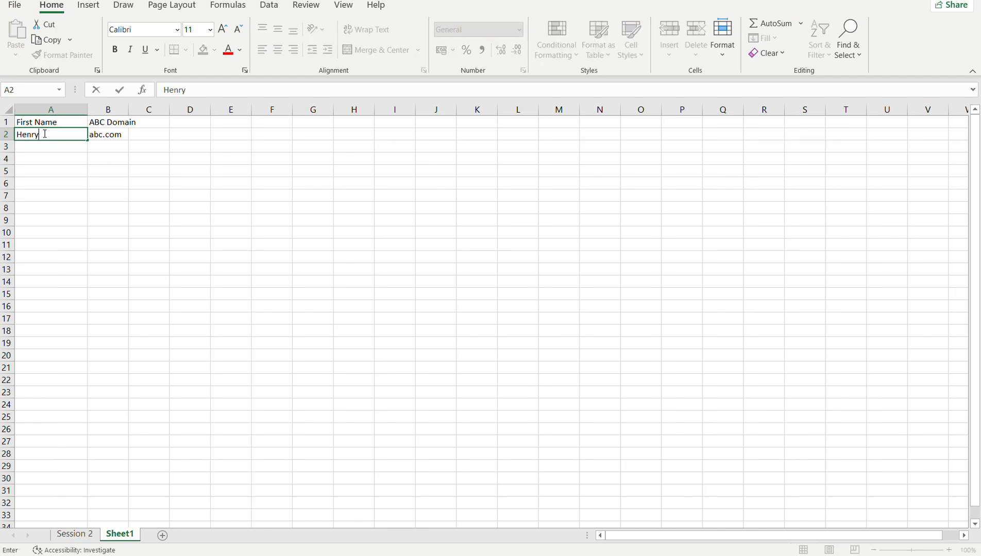
{"action": "key", "text": "Return"}
{"action": "type", "text": "Micheal"}
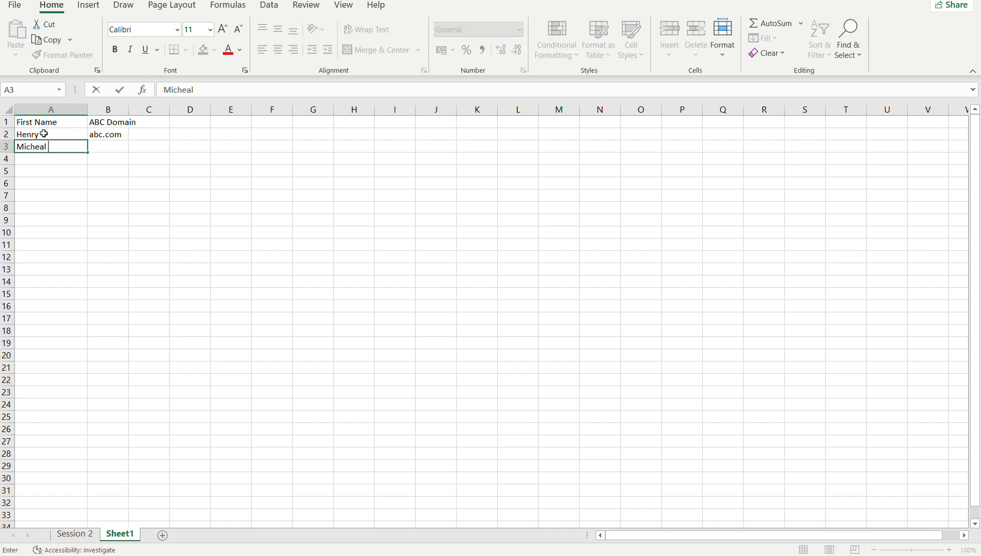
{"action": "key", "text": "Return"}
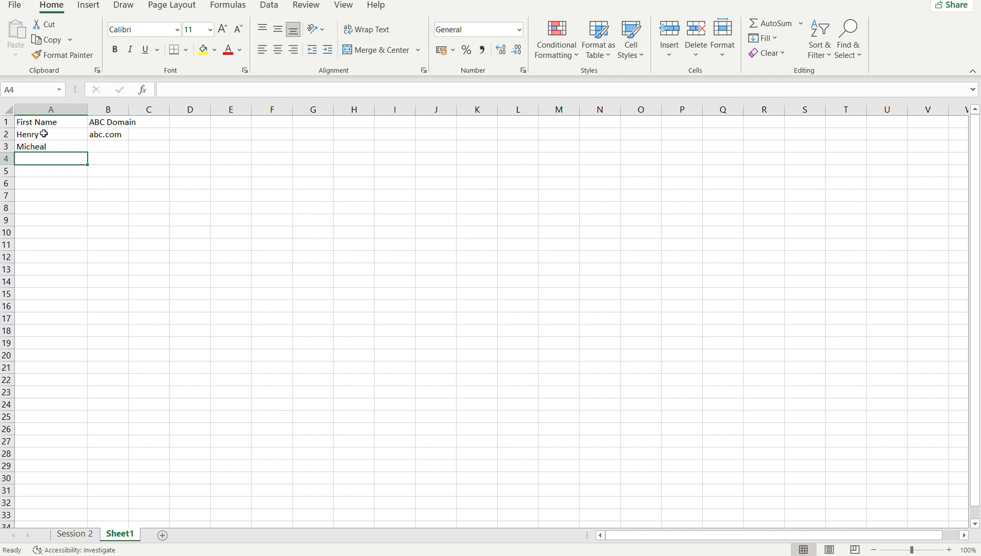
{"action": "type", "text": "Emmanuel"}
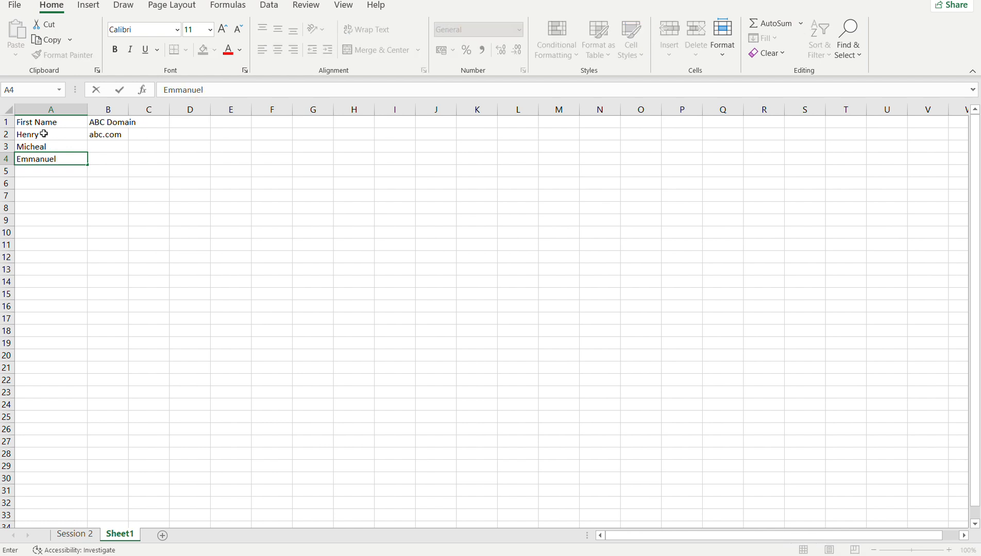
{"action": "key", "text": "Return"}
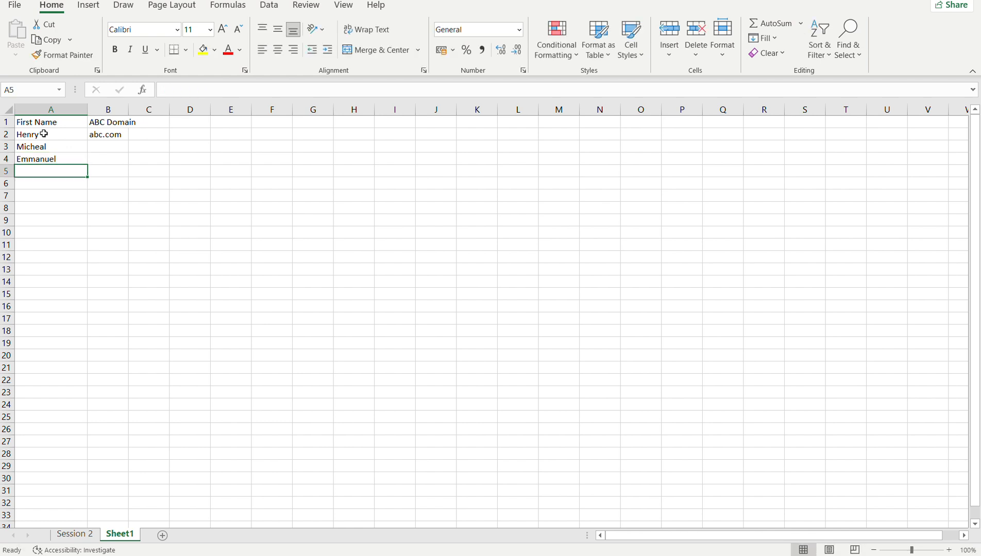
Fill the abc.com domain from B2 down to B4 alongside the first names.
{"action": "left_click", "coordinate": [109, 137]}
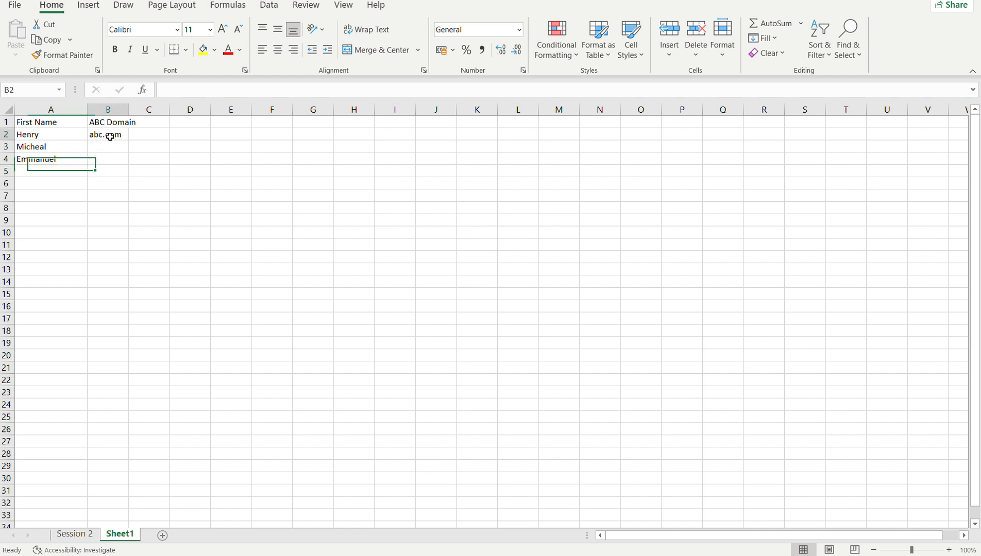
{"action": "left_click_drag", "start_coordinate": [128, 140], "coordinate": [128, 165]}
{"action": "left_click", "coordinate": [28, 134]}
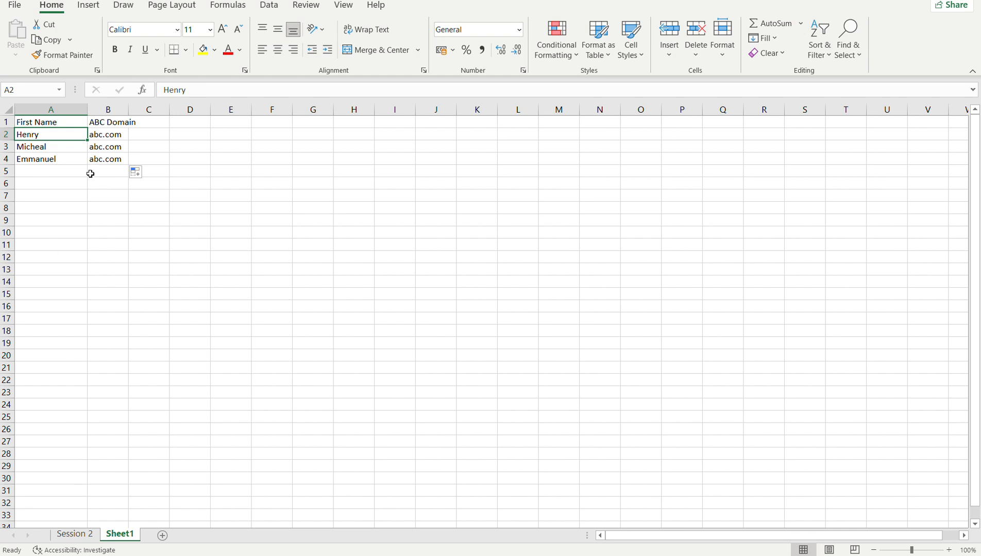
Enter the first person's e-mail address in C2, combining the lowercase first name, @ and the abc.com domain.
{"action": "left_click", "coordinate": [154, 134]}
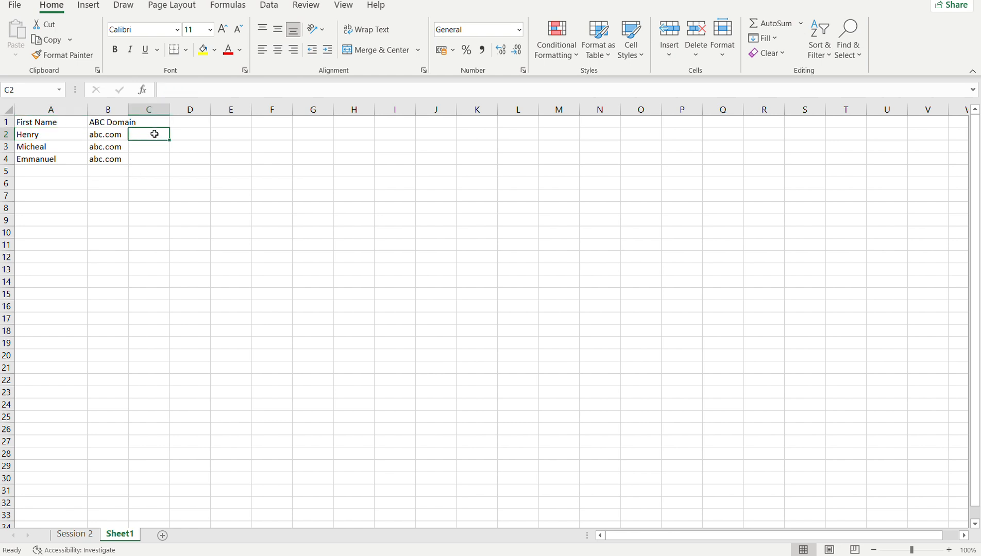
{"action": "type", "text": "henry"}
{"action": "type", "text": "@a"}
{"action": "key", "text": "BackSpace"}
{"action": "type", "text": "abc.com"}
{"action": "key", "text": "Return"}
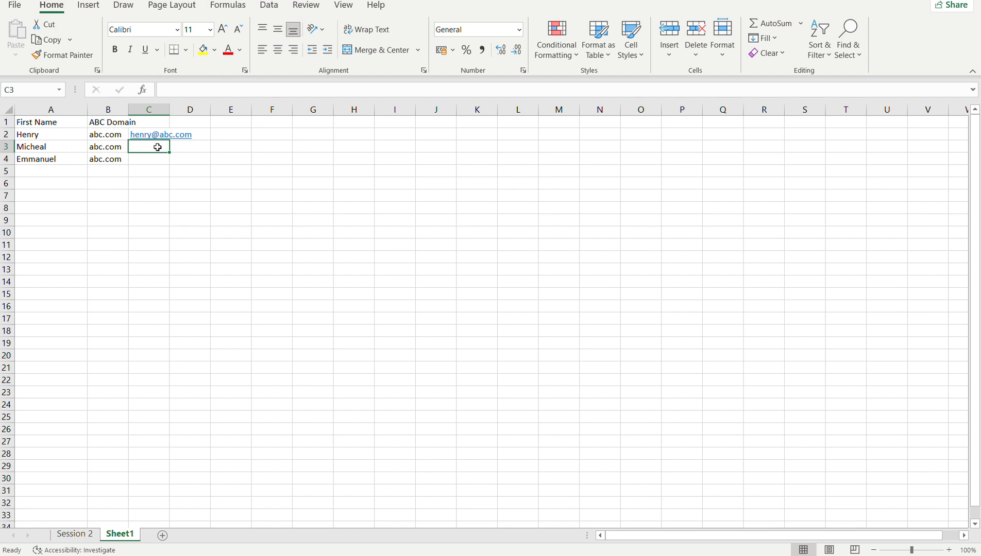
Enter a CONCAT formula in C3 that joins the first name in A3, "@" and the domain in B3.
{"action": "type", "text": "="}
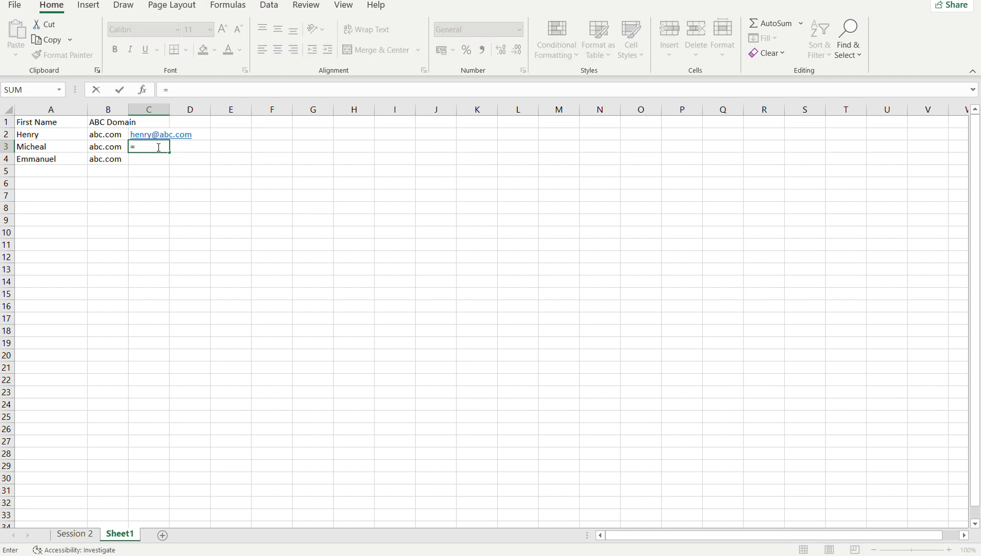
{"action": "type", "text": "conc"}
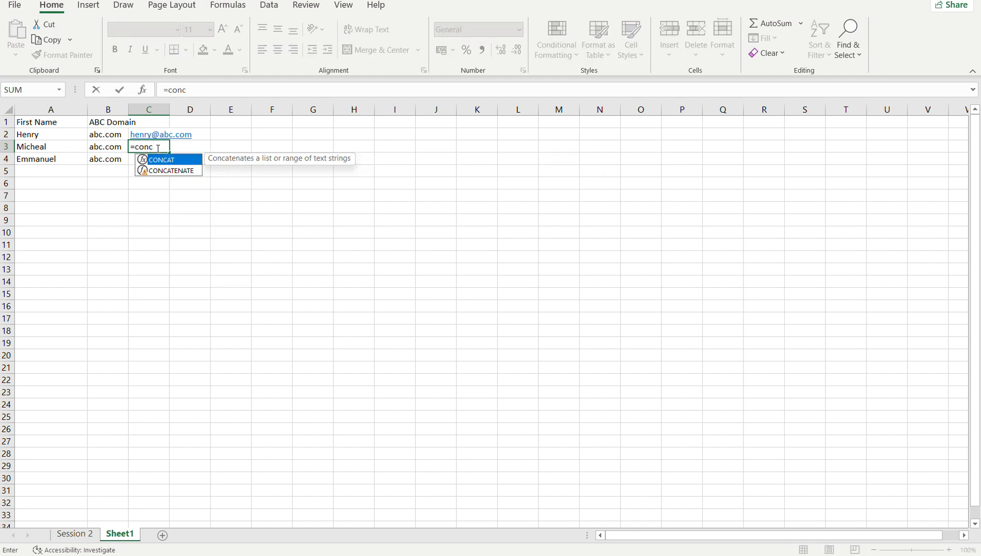
{"action": "double_click", "coordinate": [157, 161]}
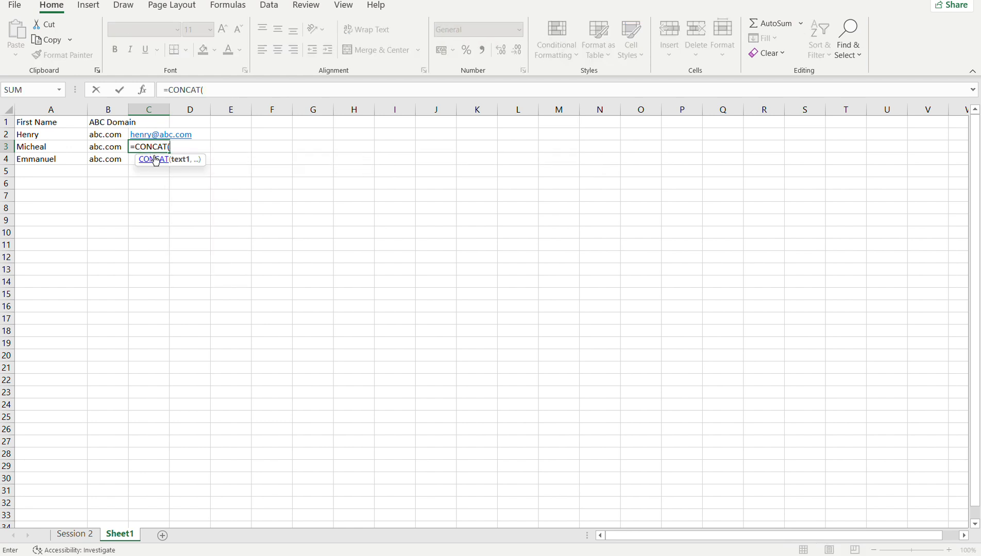
{"action": "left_click", "coordinate": [45, 148]}
{"action": "type", "text": ","}
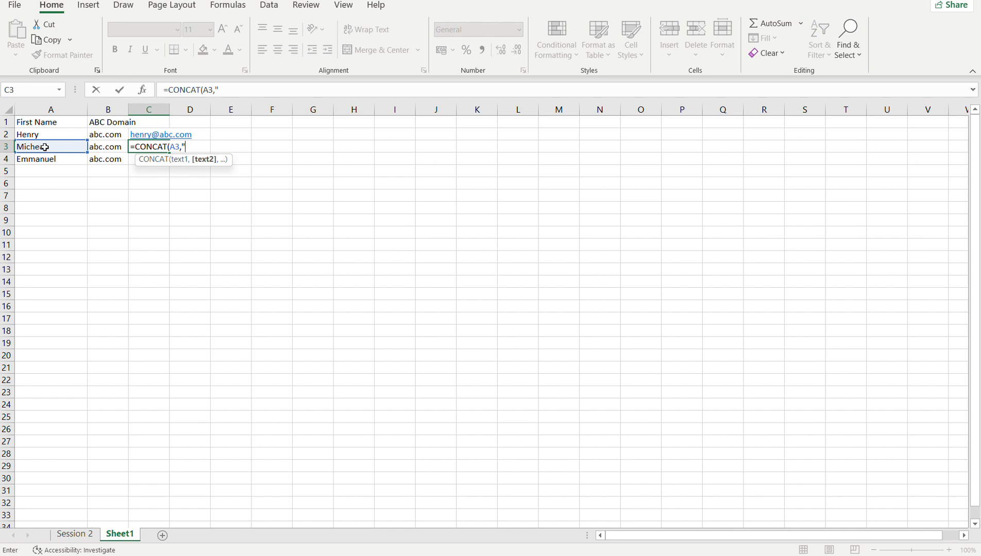
{"action": "type", "text": "@\","}
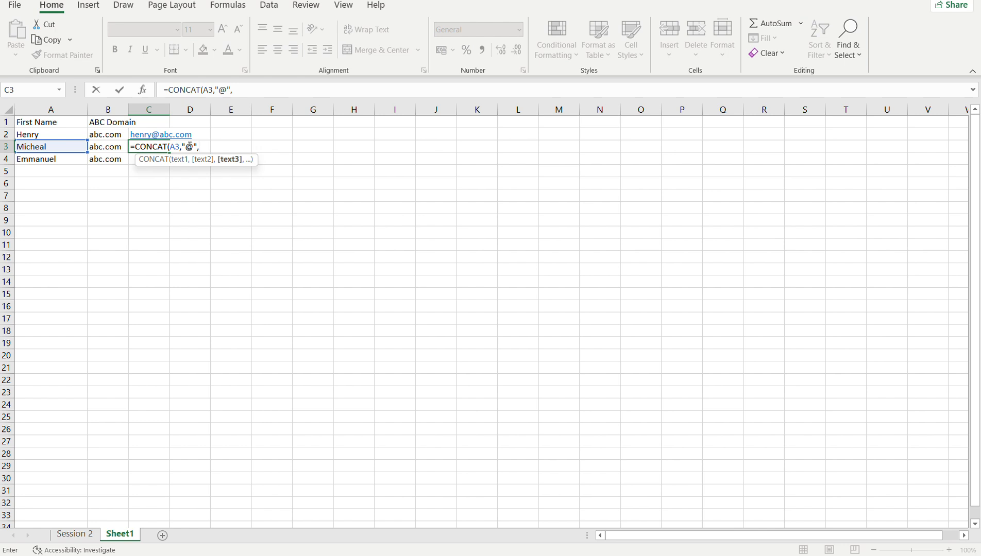
{"action": "left_click", "coordinate": [111, 147]}
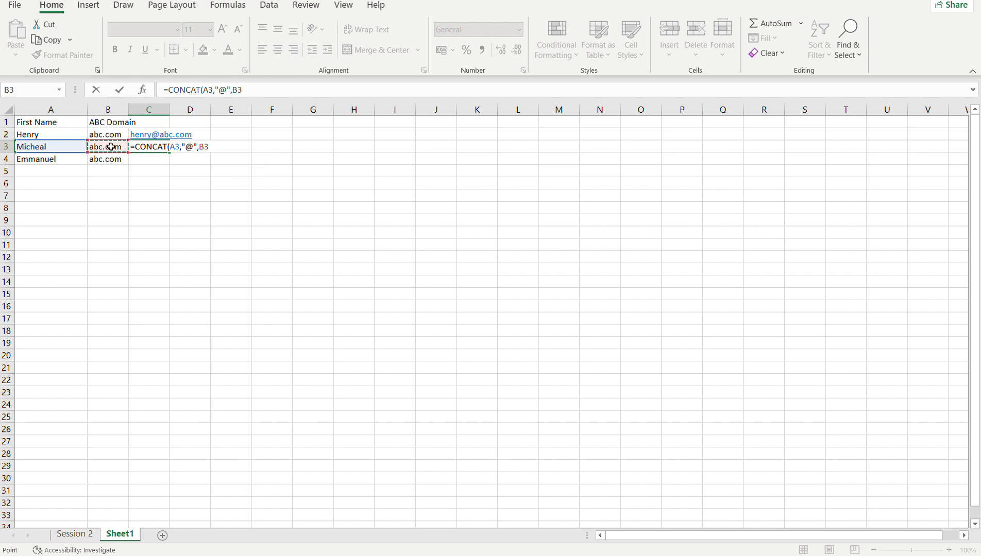
{"action": "key", "text": "Return"}
Review the CONCAT formula in C3 and fill it down to C4.
{"action": "left_click", "coordinate": [159, 149]}
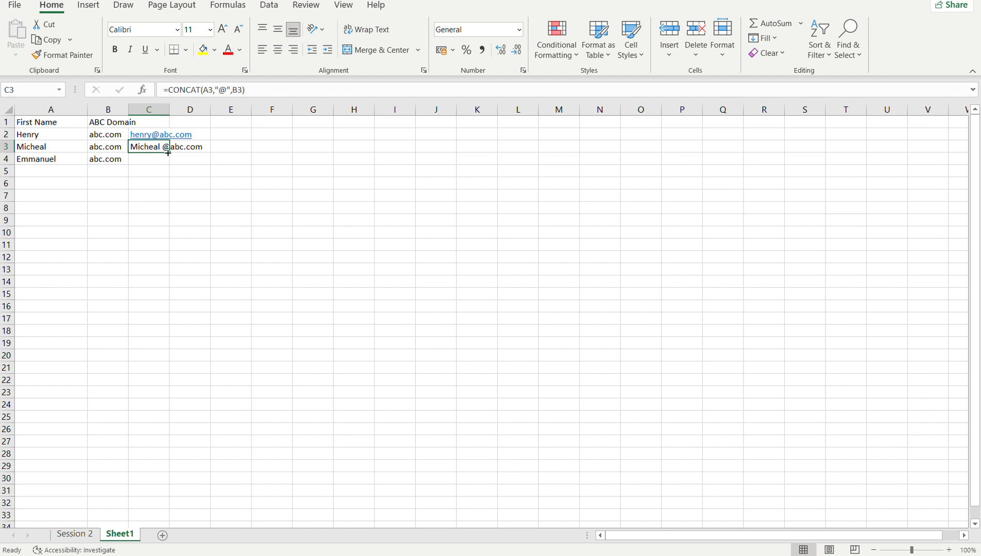
{"action": "double_click", "coordinate": [157, 147]}
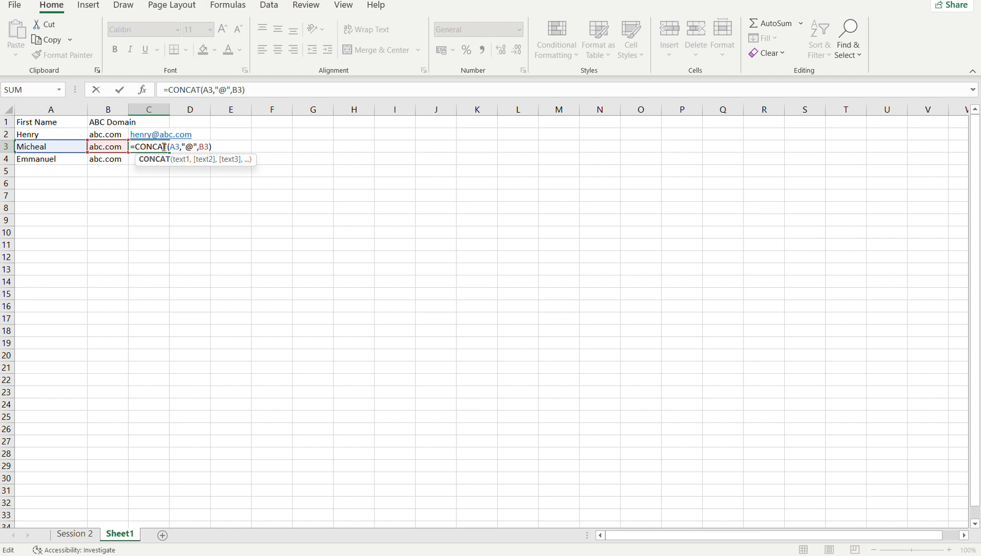
{"action": "key", "text": "Return"}
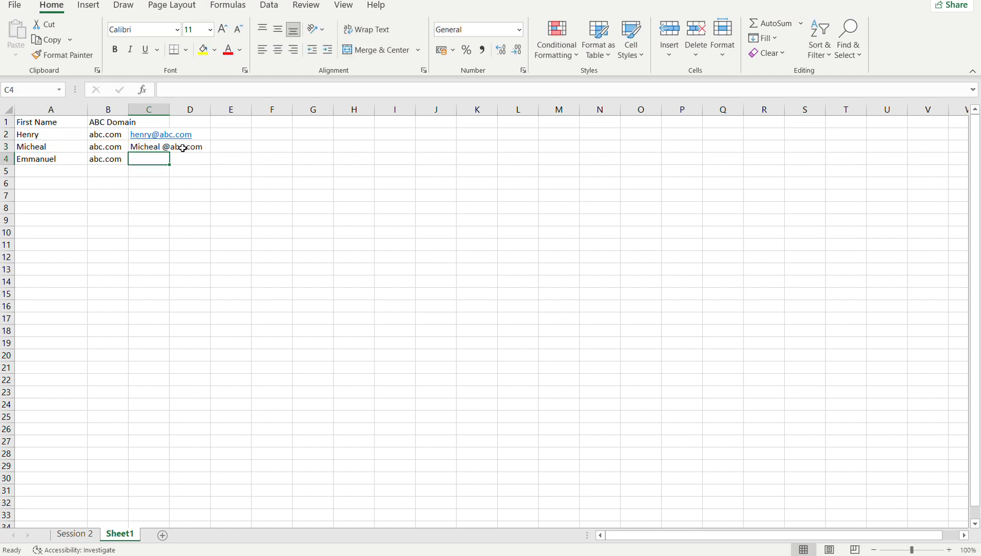
{"action": "left_click", "coordinate": [167, 147]}
{"action": "left_click_drag", "start_coordinate": [169, 153], "coordinate": [171, 168]}
{"action": "left_click", "coordinate": [142, 186]}
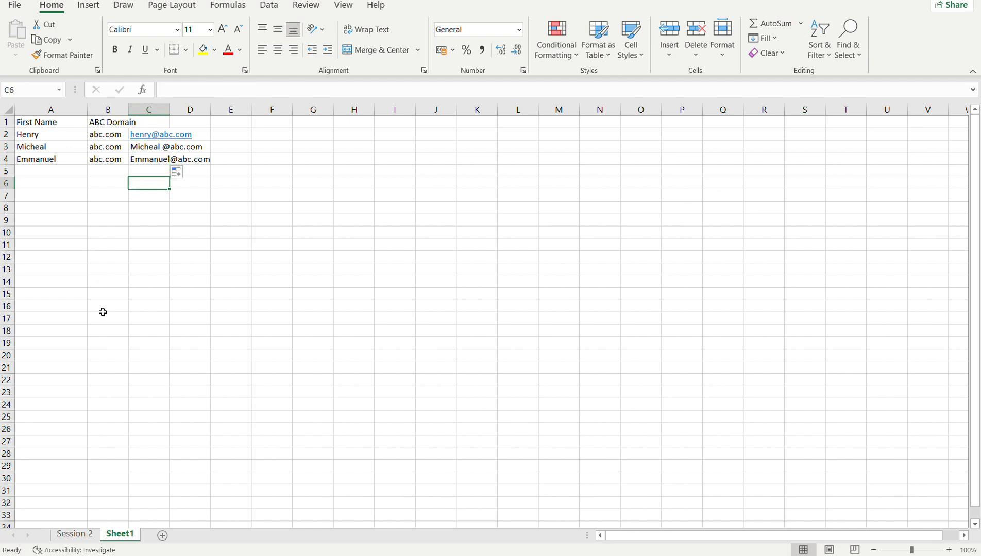
{"action": "left_click", "coordinate": [146, 158]}
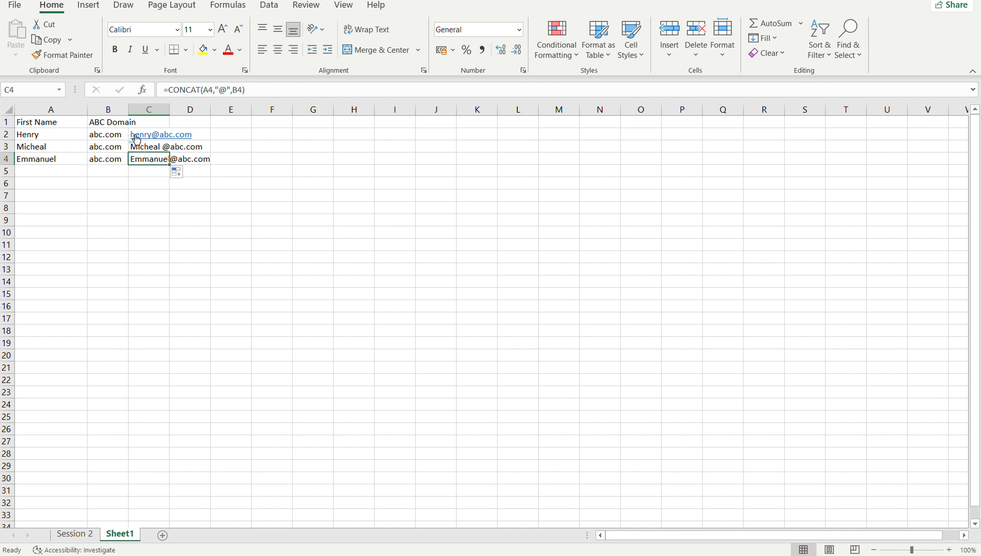
Try to split column C with Text to Columns, using @ as the custom delimiter.
{"action": "left_click", "coordinate": [149, 110]}
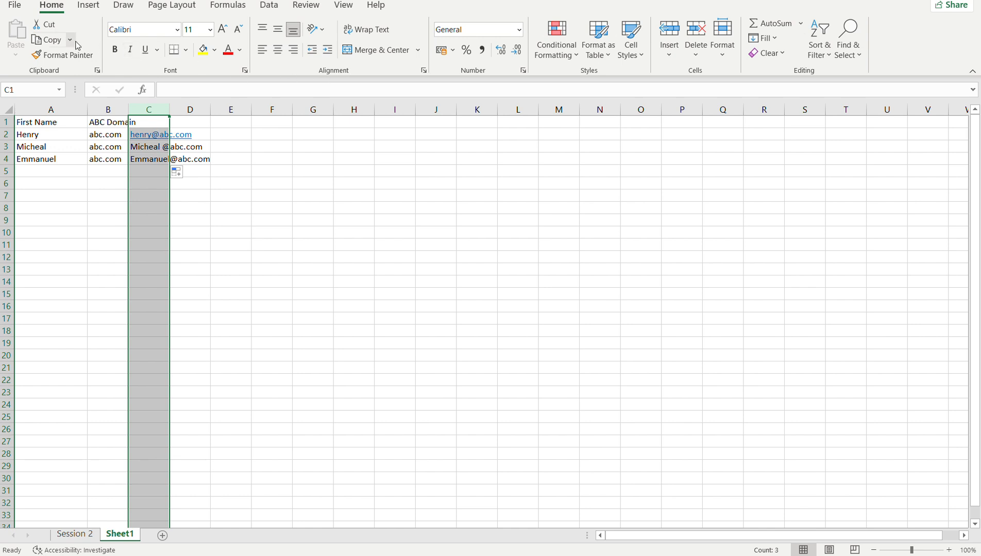
{"action": "left_click", "coordinate": [277, 9]}
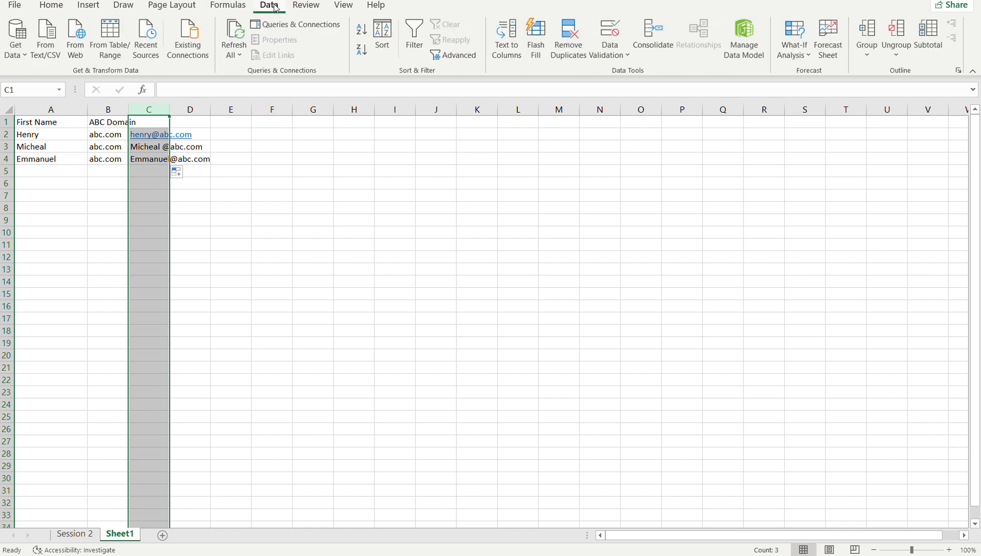
{"action": "left_click", "coordinate": [515, 0]}
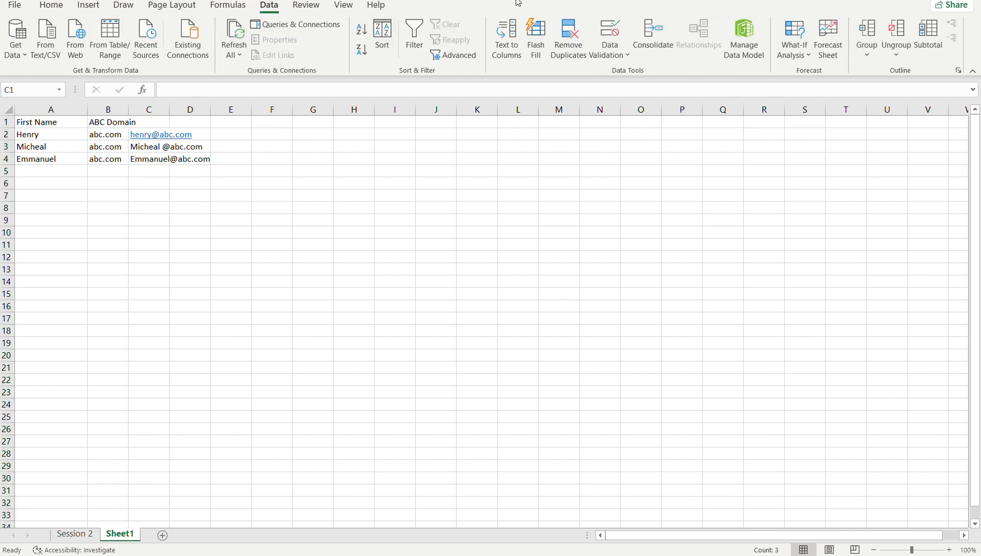
{"action": "left_click", "coordinate": [147, 108]}
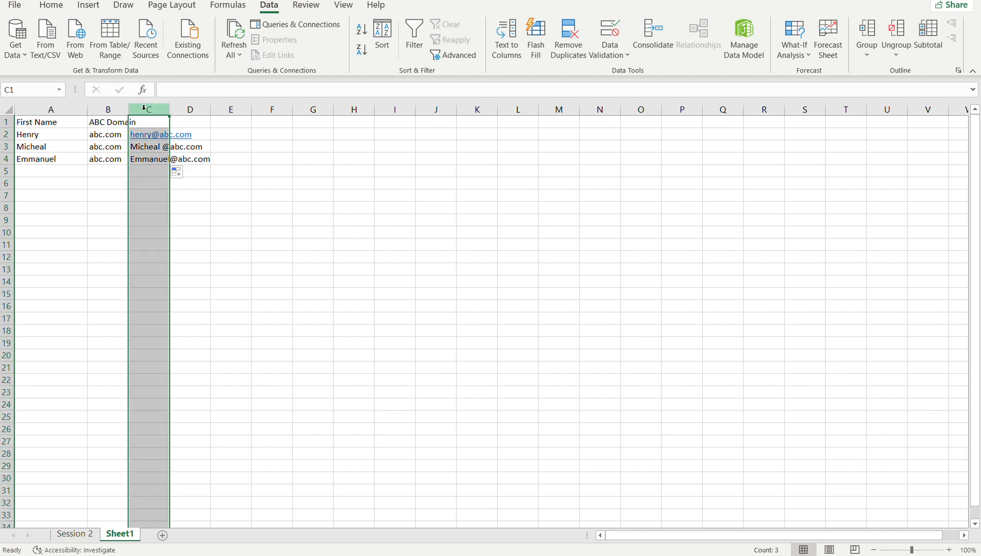
{"action": "left_click", "coordinate": [509, 45]}
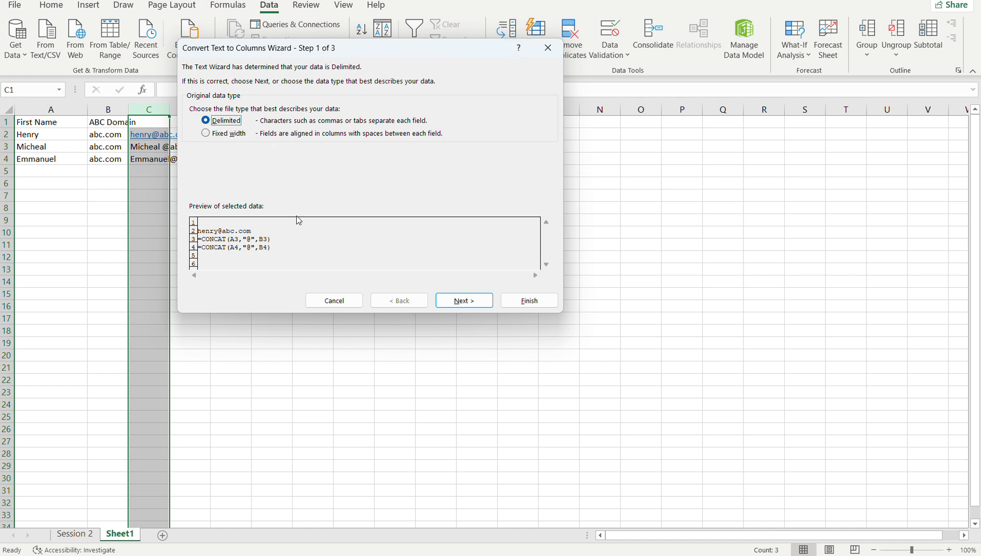
{"action": "left_click", "coordinate": [451, 302]}
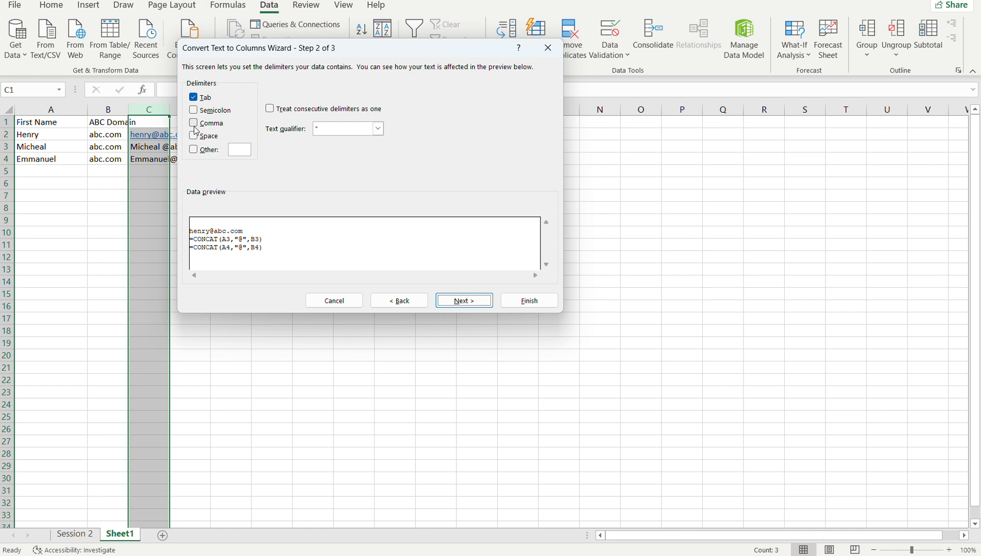
{"action": "left_click", "coordinate": [197, 153]}
{"action": "type", "text": "@"}
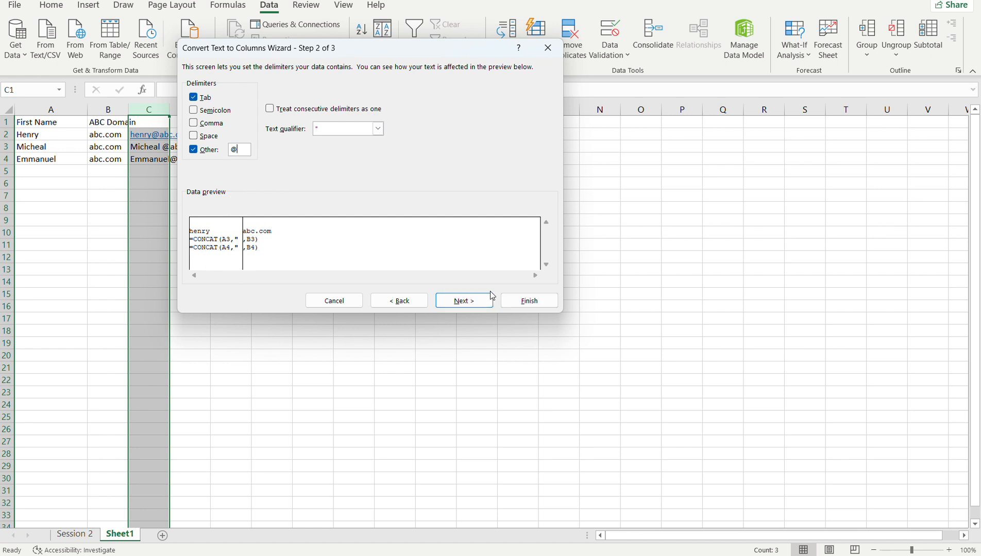
{"action": "left_click", "coordinate": [331, 297]}
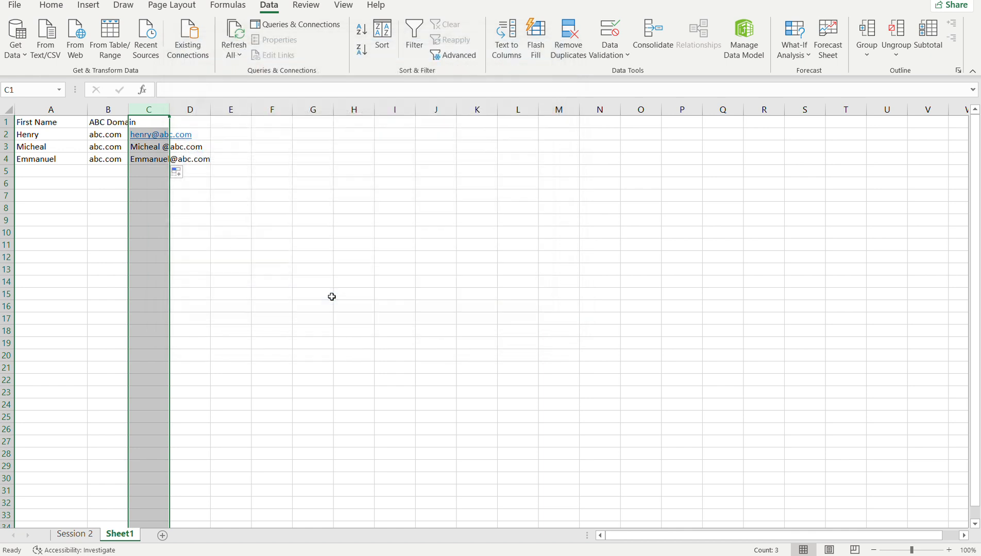
Add the heading Email in cell C1 above the e-mail addresses.
{"action": "left_click", "coordinate": [141, 123]}
{"action": "type", "text": "Email"}
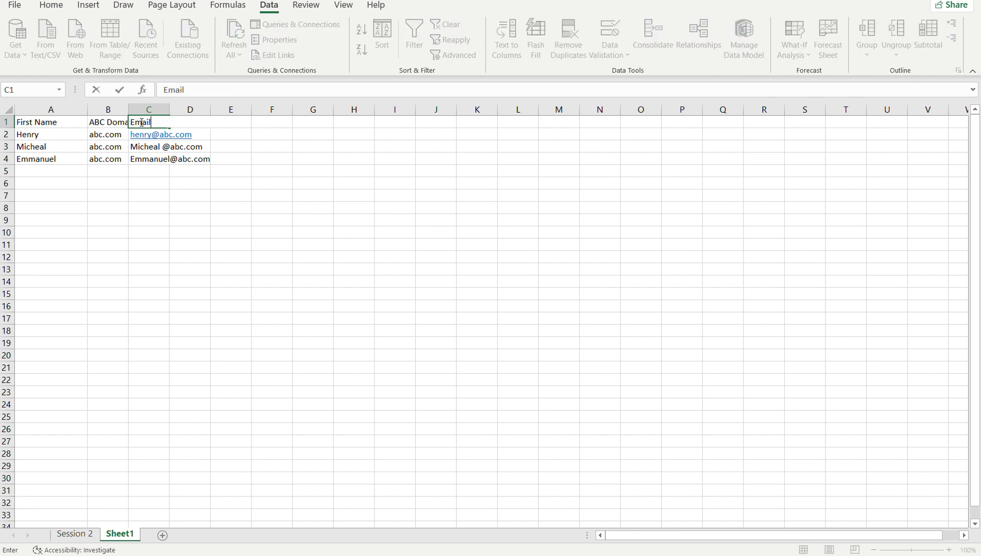
{"action": "key", "text": "Return"}
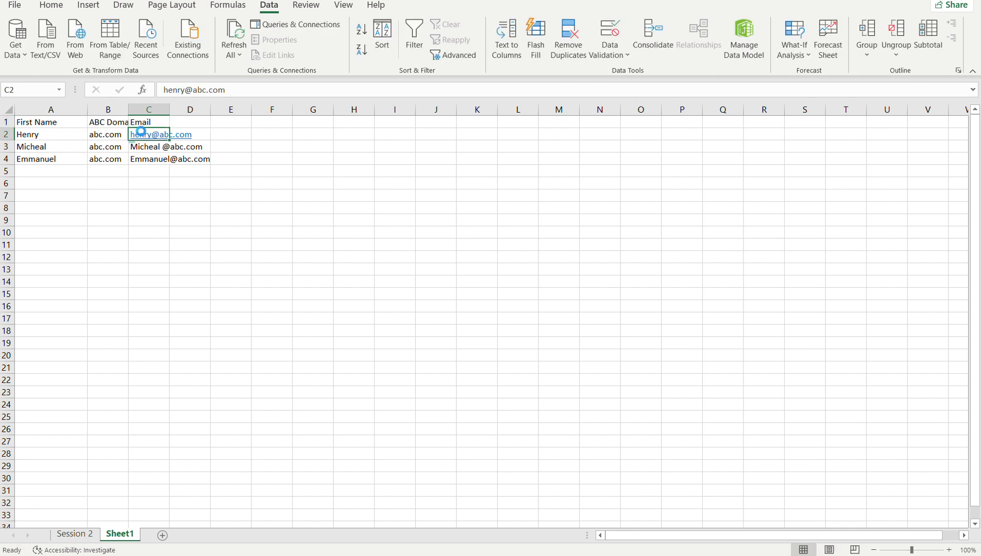
Copy the three e-mail address cells, C2 to C4, under the Email heading.
{"action": "left_click", "coordinate": [143, 159]}
{"action": "double_click", "coordinate": [143, 160]}
{"action": "left_click", "coordinate": [137, 199]}
{"action": "left_click", "coordinate": [138, 162]}
{"action": "left_click_drag", "start_coordinate": [137, 159], "coordinate": [136, 136]}
{"action": "key", "text": "ctrl+c"}
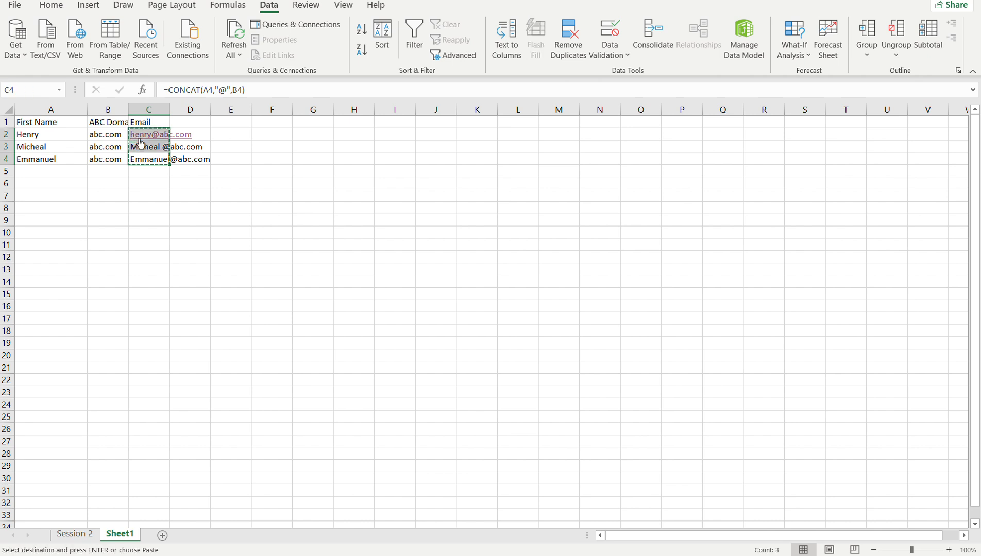
{"action": "left_click", "coordinate": [142, 136]}
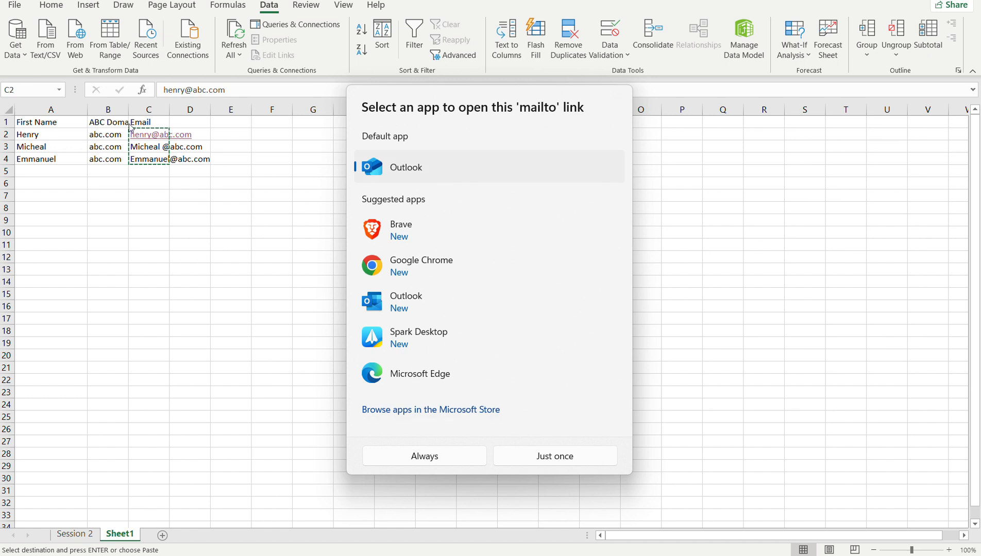
{"action": "key", "text": "Escape"}
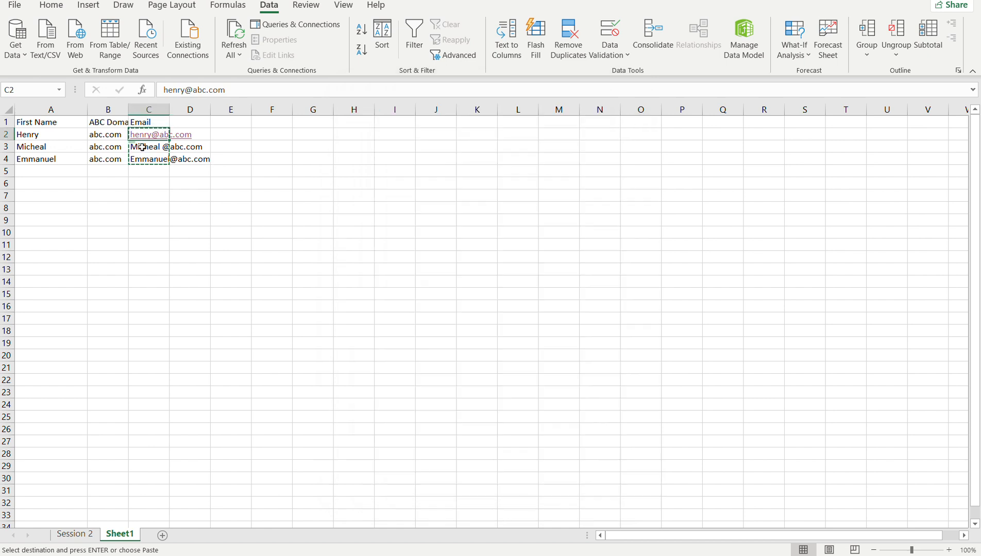
{"action": "right_click", "coordinate": [142, 147]}
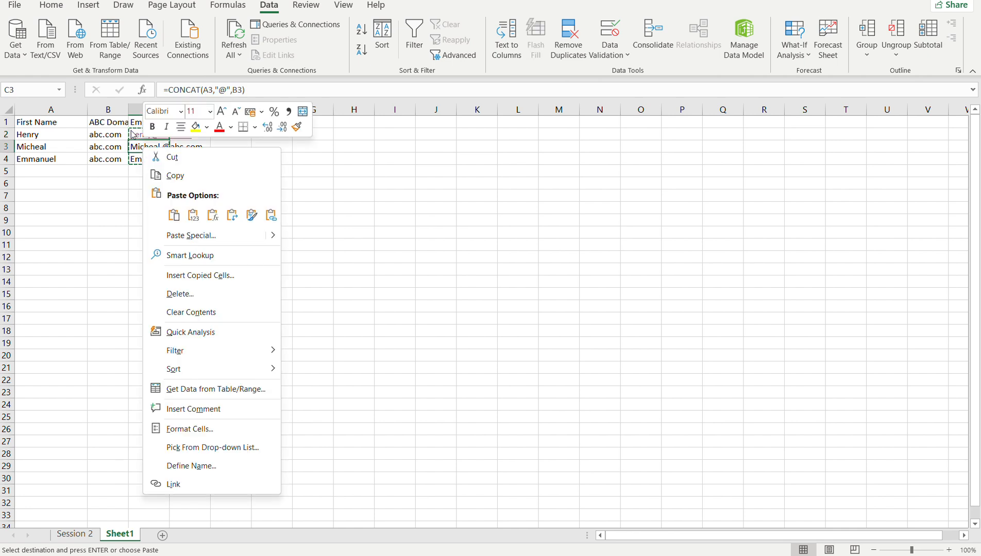
{"action": "key", "text": "Escape"}
{"action": "left_click", "coordinate": [137, 136]}
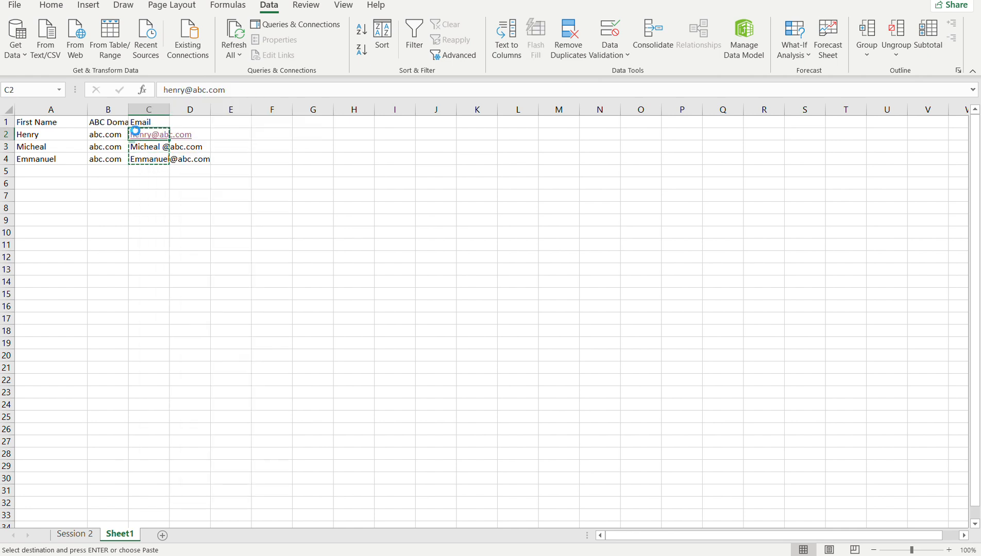
{"action": "left_click", "coordinate": [231, 179]}
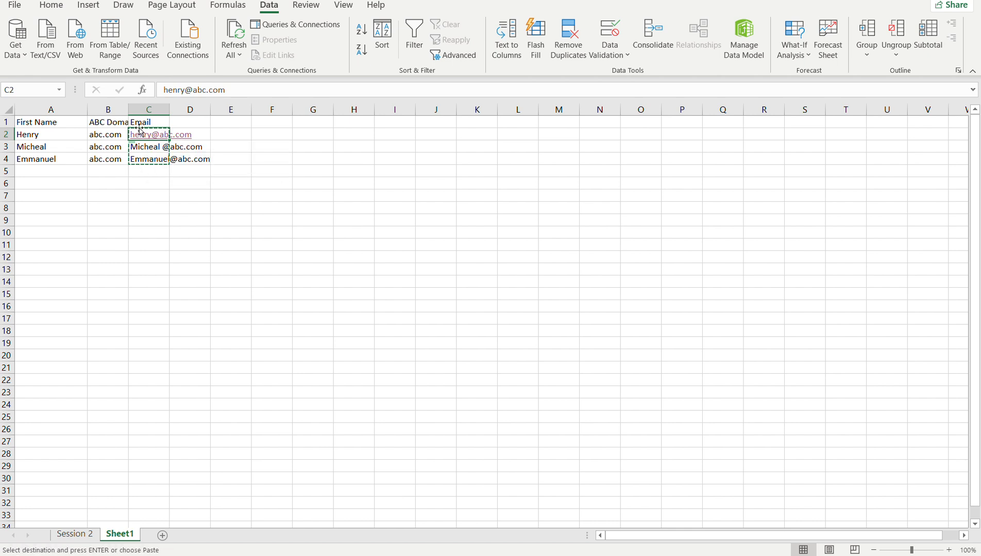
Paste the copied e-mail addresses back over C2 to C4 as values only, replacing the CONCAT formulas.
{"action": "left_click_drag", "start_coordinate": [140, 156], "coordinate": [137, 133]}
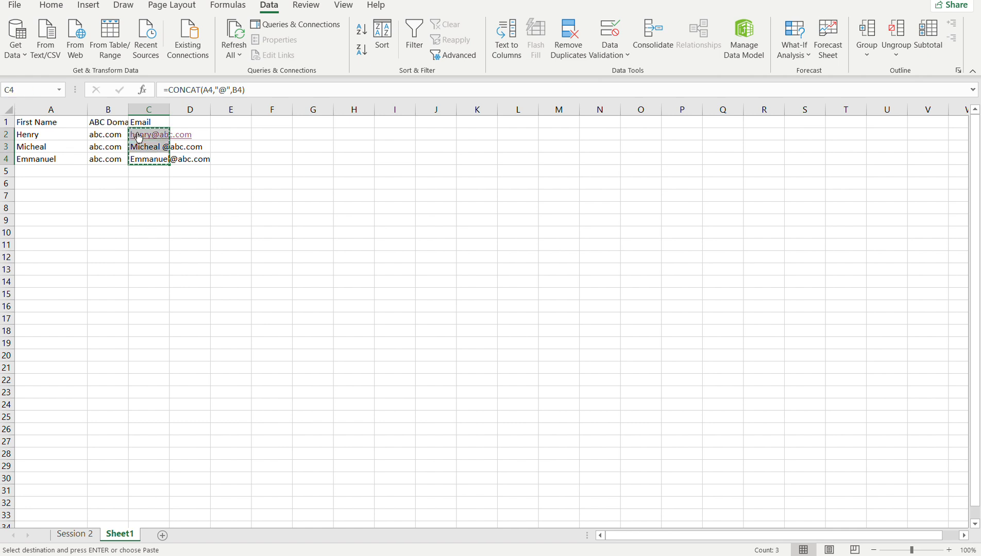
{"action": "right_click", "coordinate": [136, 133]}
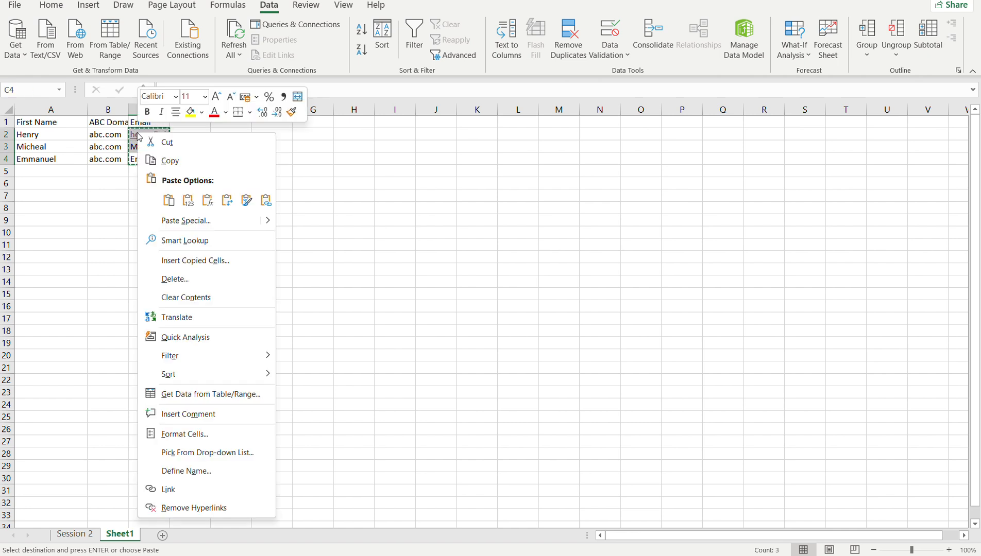
{"action": "left_click", "coordinate": [188, 200]}
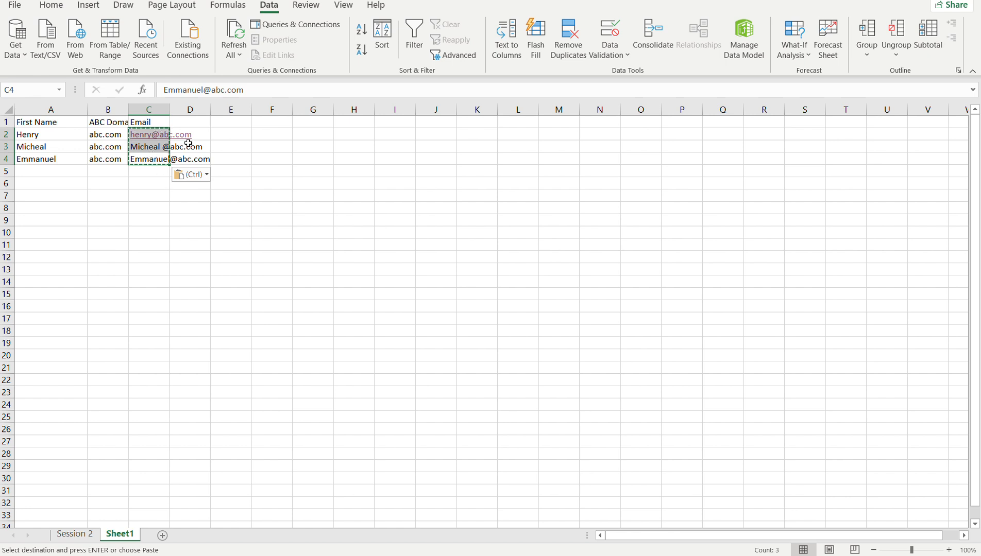
Split column C with Text to Columns as delimited text using the @ delimiter, placing the output from $D$1 so the original addresses stay.
{"action": "left_click", "coordinate": [146, 109]}
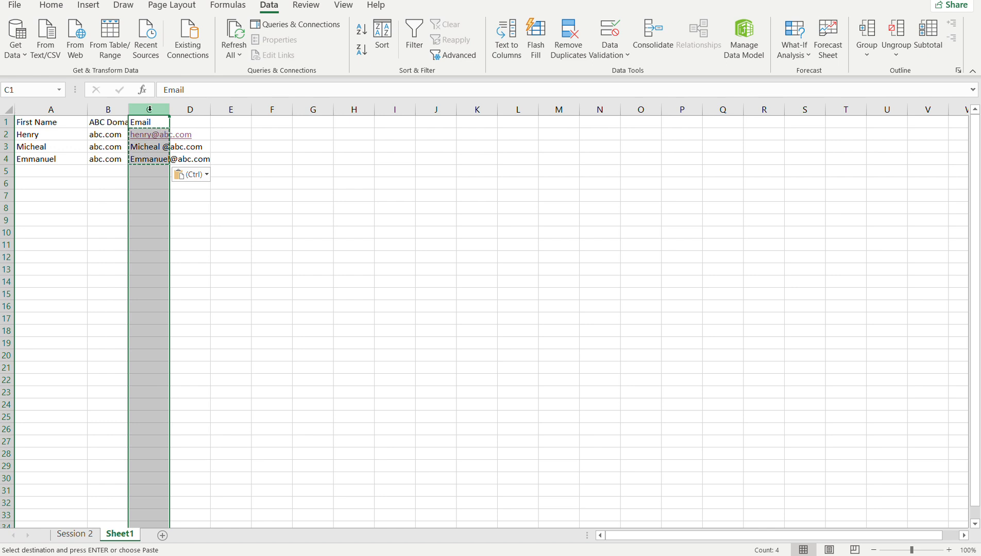
{"action": "left_click", "coordinate": [497, 47]}
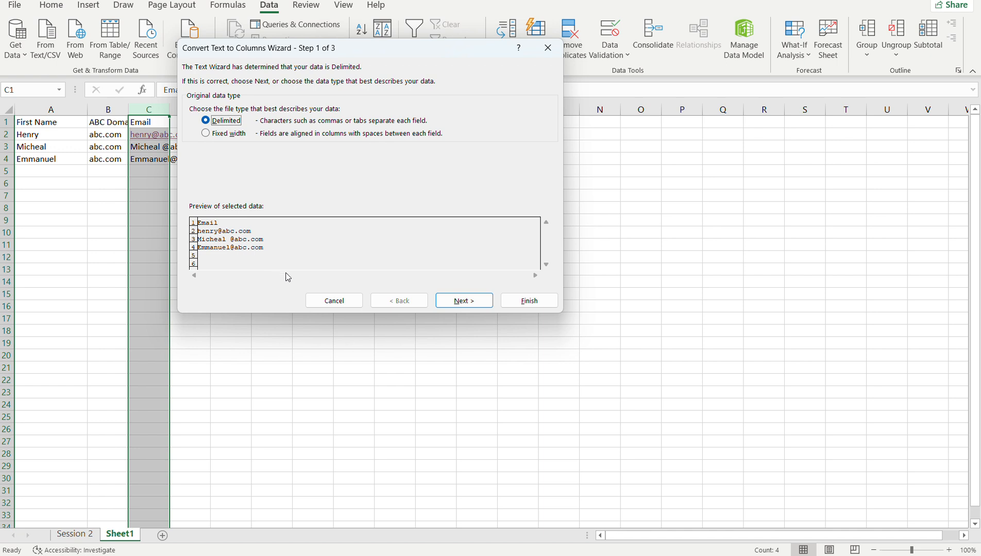
{"action": "left_click", "coordinate": [464, 301]}
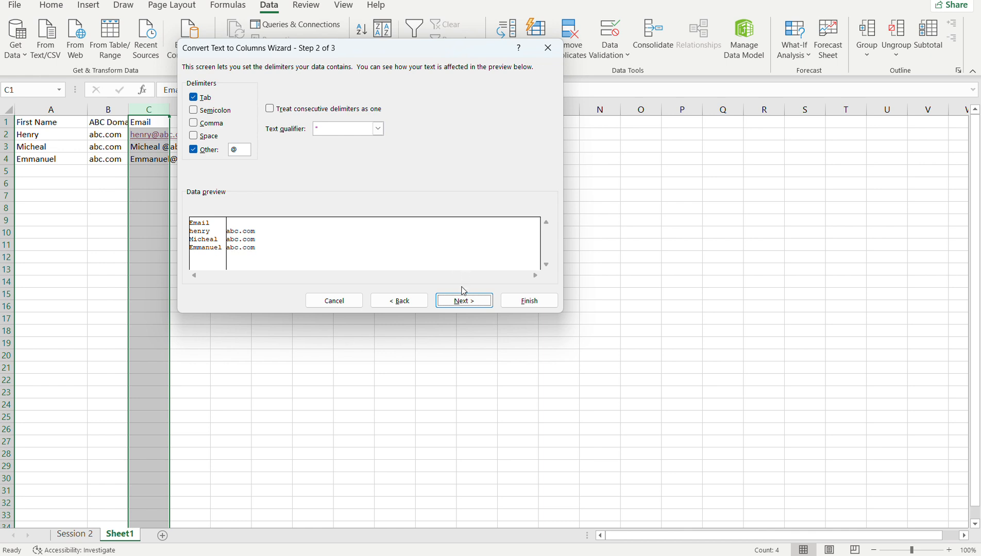
{"action": "left_click", "coordinate": [474, 301]}
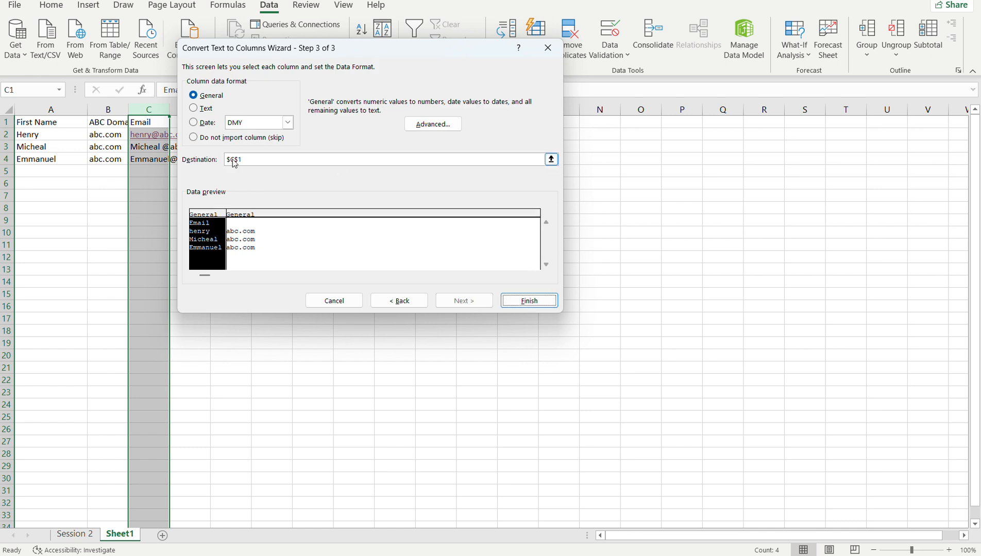
{"action": "left_click", "coordinate": [231, 160]}
{"action": "key", "text": "BackSpace"}
{"action": "type", "text": "D"}
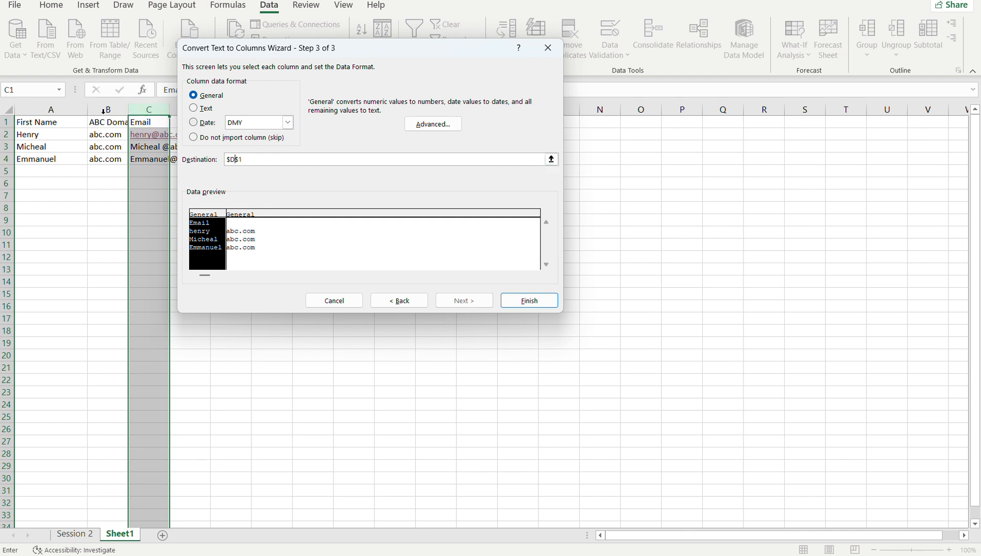
{"action": "left_click", "coordinate": [527, 300]}
{"action": "left_click", "coordinate": [198, 135]}
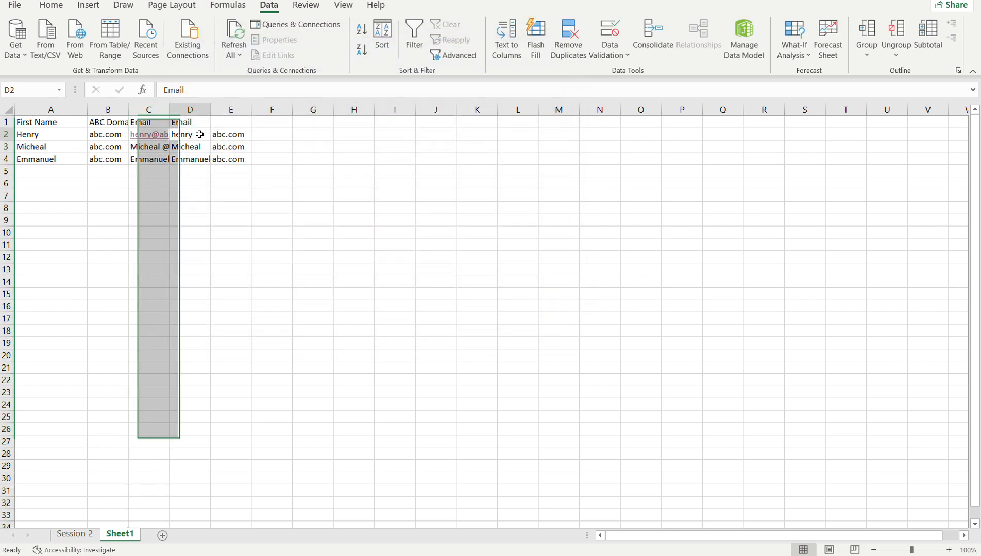
{"action": "left_click", "coordinate": [223, 136]}
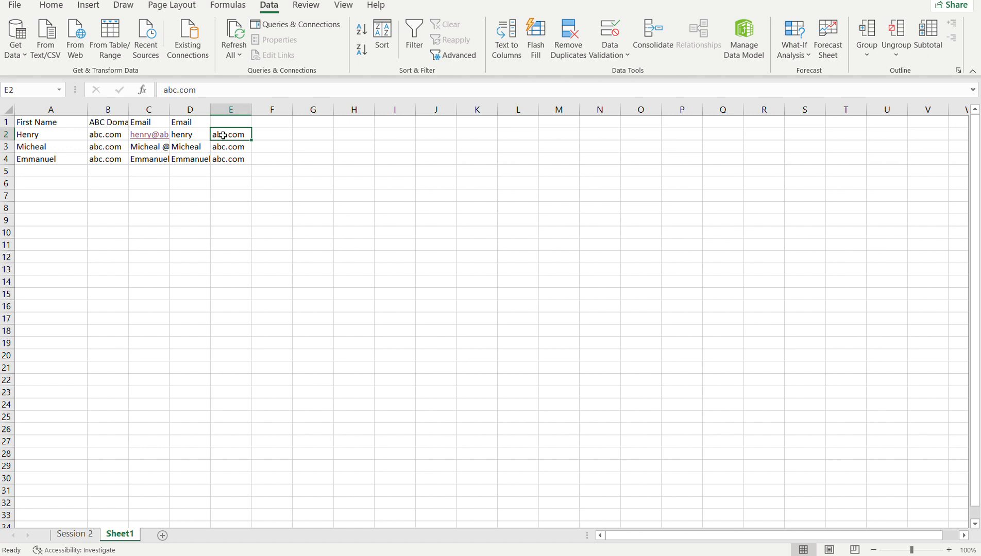
{"action": "left_click", "coordinate": [46, 120]}
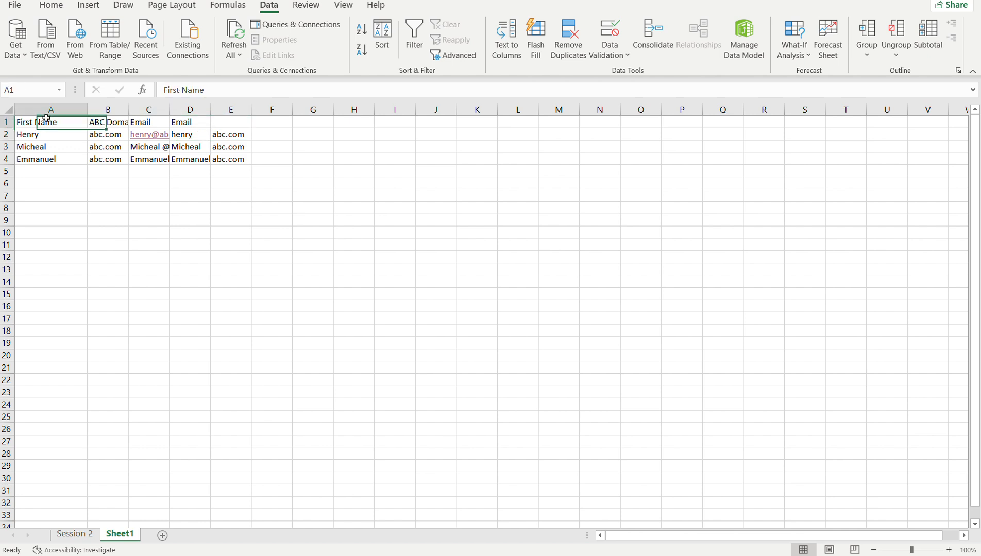
{"action": "left_click", "coordinate": [95, 133]}
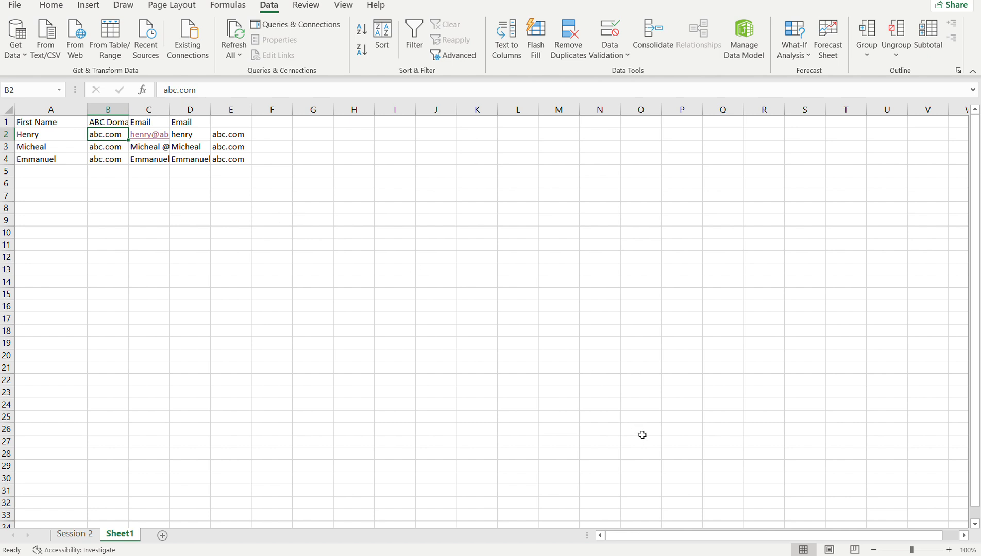
Switch to Chrome, close the floating Meet window and bring up the Session 1 Ms Excel Week 2 document in Google Docs.
{"action": "left_click", "coordinate": [668, 510]}
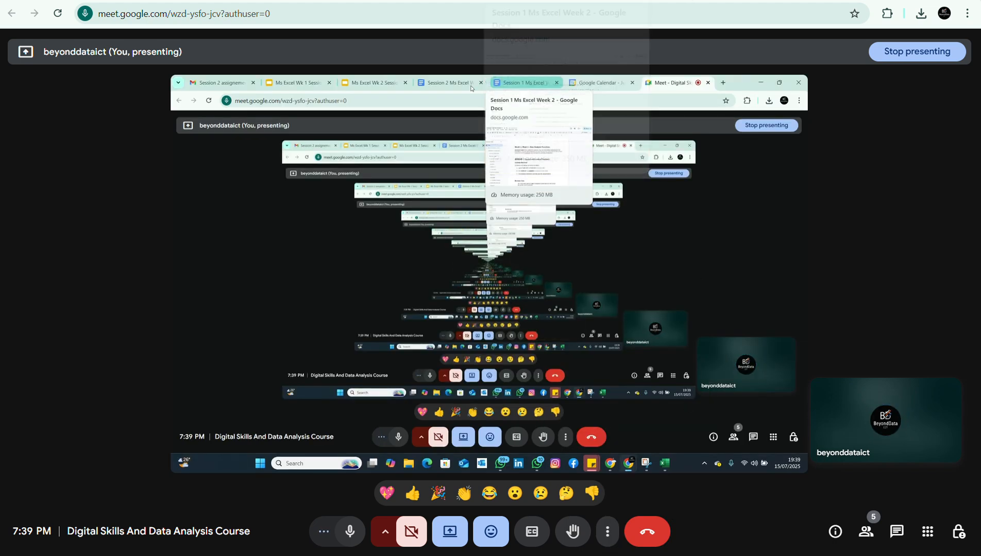
{"action": "left_click", "coordinate": [414, 83]}
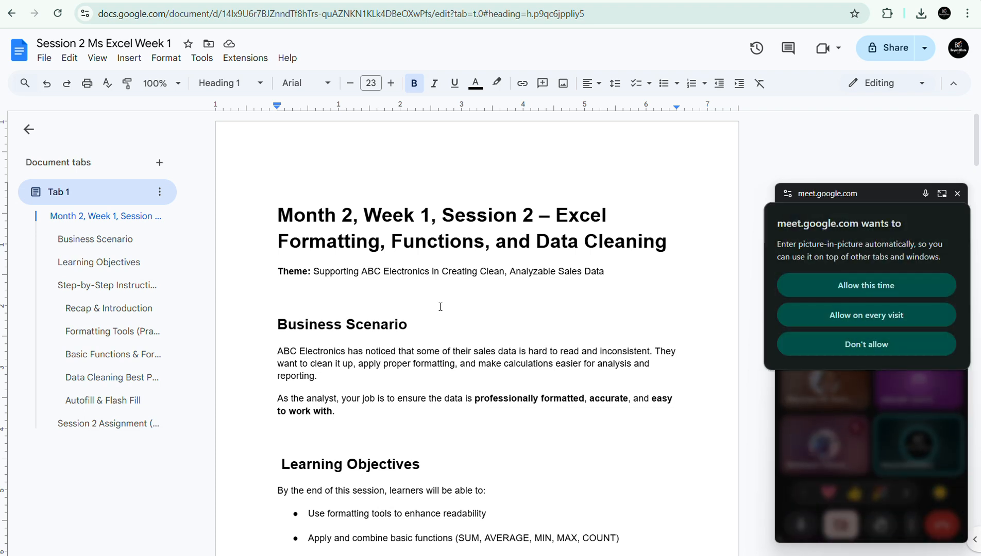
{"action": "left_click", "coordinate": [860, 286]}
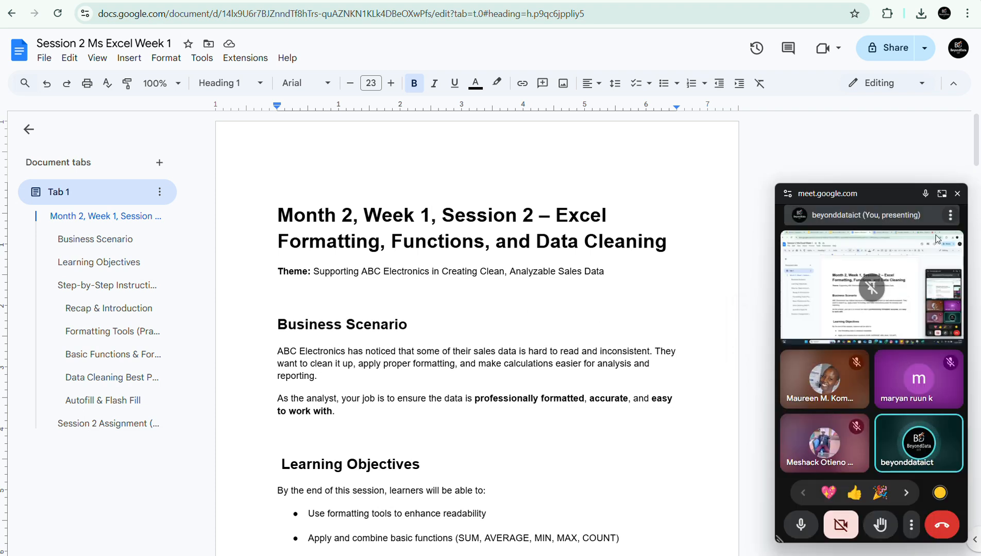
{"action": "left_click", "coordinate": [957, 194]}
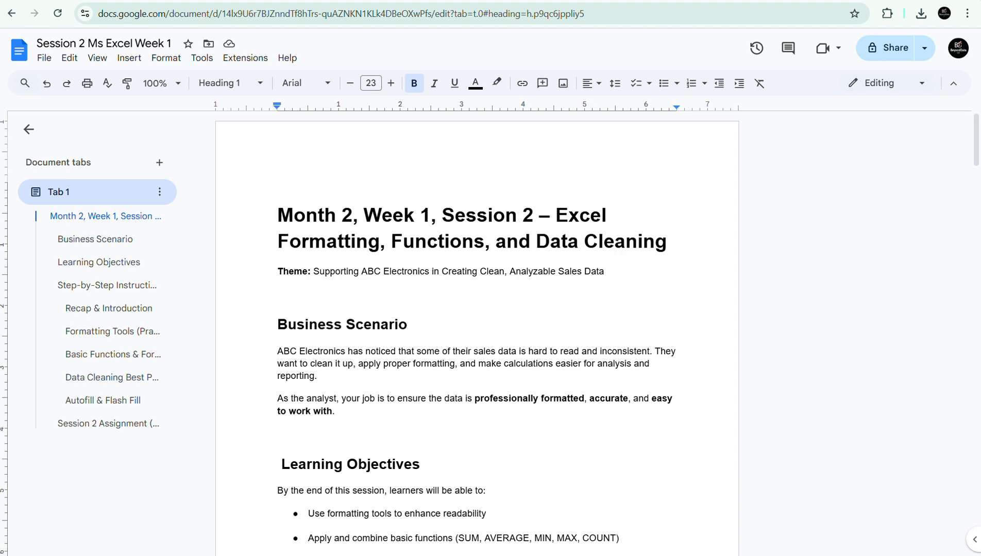
{"action": "key", "text": "ctrl+Tab"}
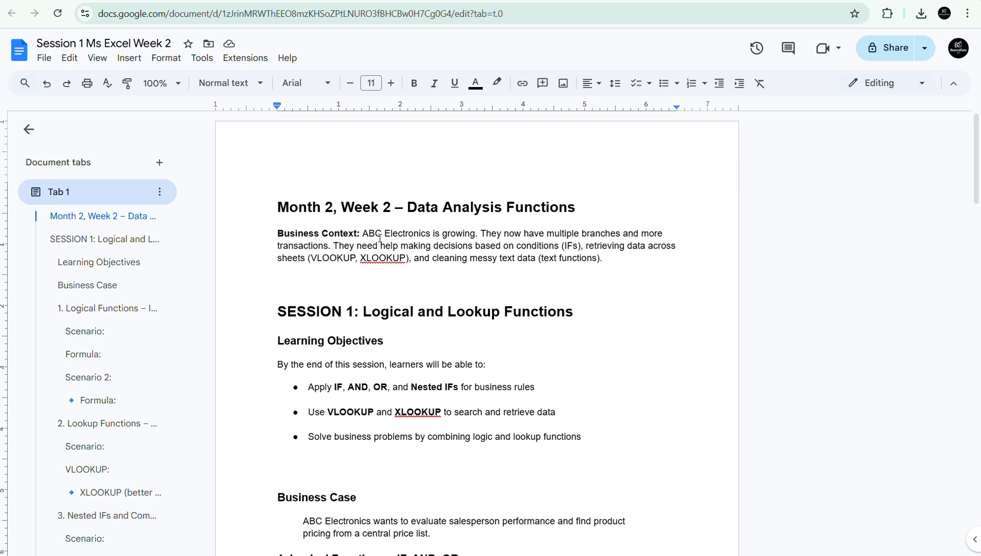
Read through the Session 1 learning objectives, the business case and the first Logical Functions scenario with its IF formula.
{"action": "left_click", "coordinate": [337, 386]}
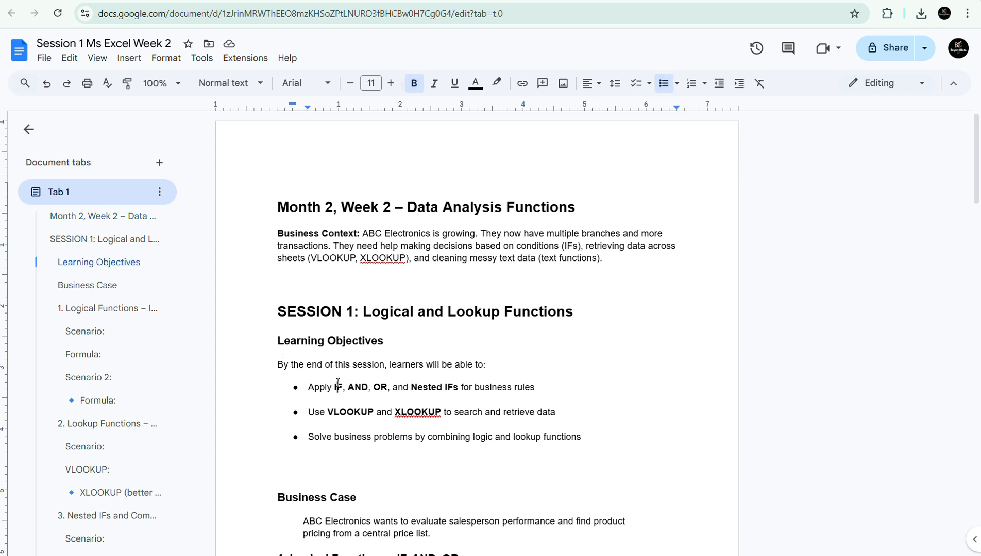
{"action": "left_click", "coordinate": [381, 312]}
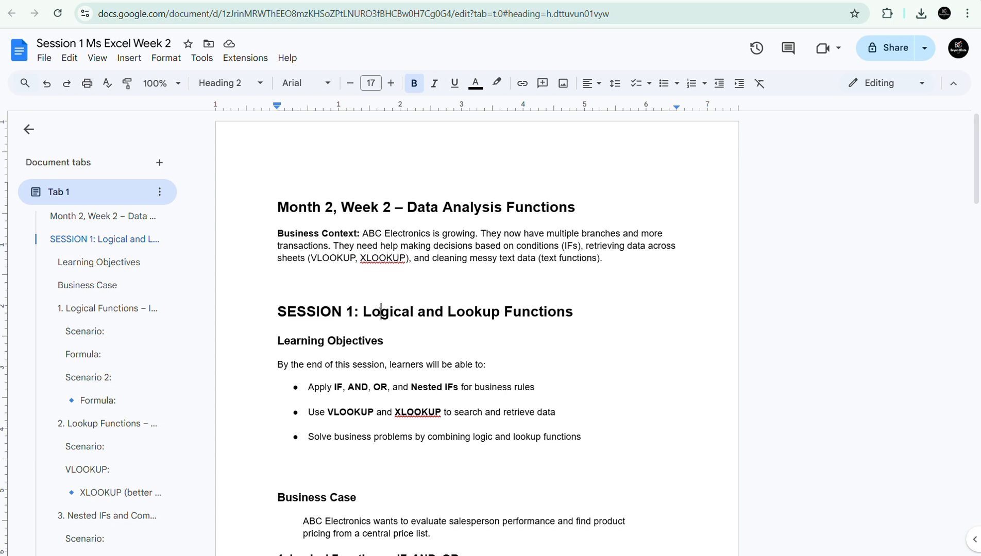
{"action": "key", "text": "Down"}
{"action": "key", "text": "Down"}
{"action": "key", "text": "Down"}
{"action": "key", "text": "Down"}
{"action": "key", "text": "Down"}
{"action": "key", "text": "Down"}
{"action": "key", "text": "Down"}
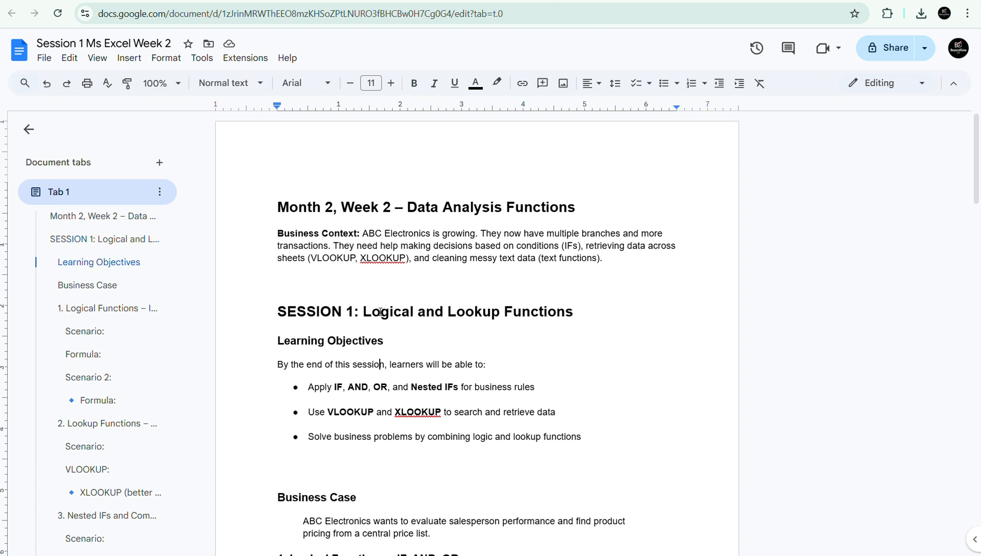
{"action": "key", "text": "Down"}
{"action": "key", "text": "Down"}
{"action": "key", "text": "Down"}
{"action": "key", "text": "Down"}
{"action": "key", "text": "Down"}
{"action": "key", "text": "Down"}
{"action": "key", "text": "Down"}
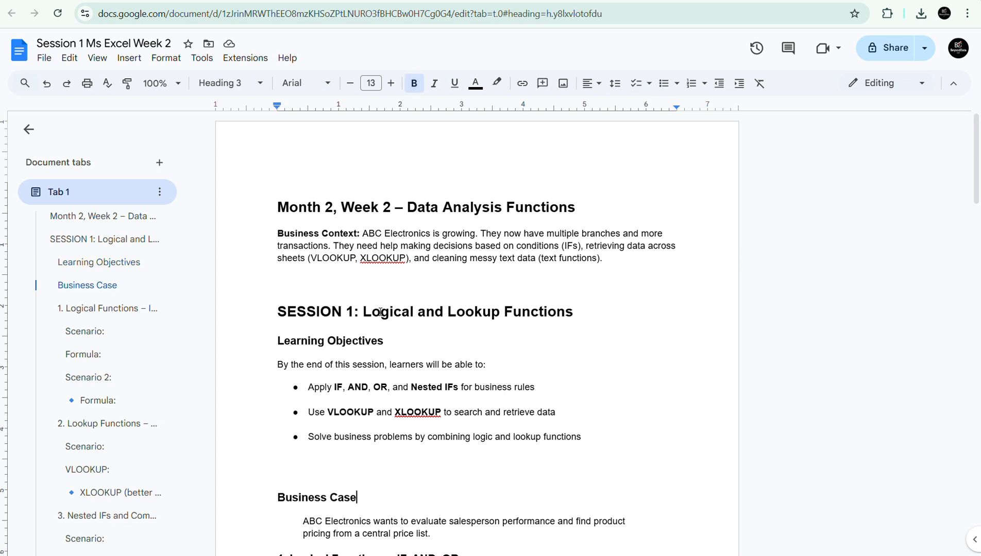
{"action": "key", "text": "Down"}
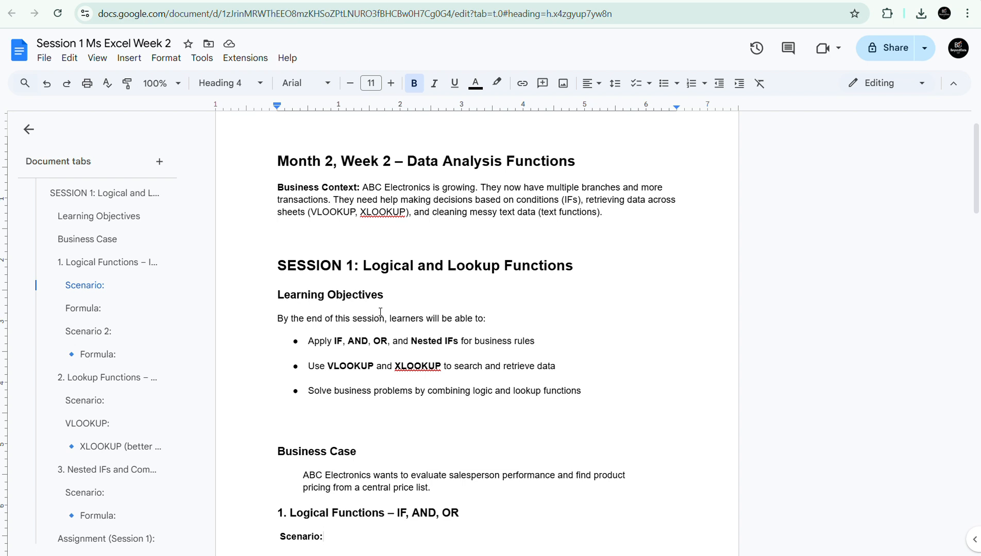
{"action": "scroll", "coordinate": [380, 311], "scroll_direction": "down", "scroll_amount": 4}
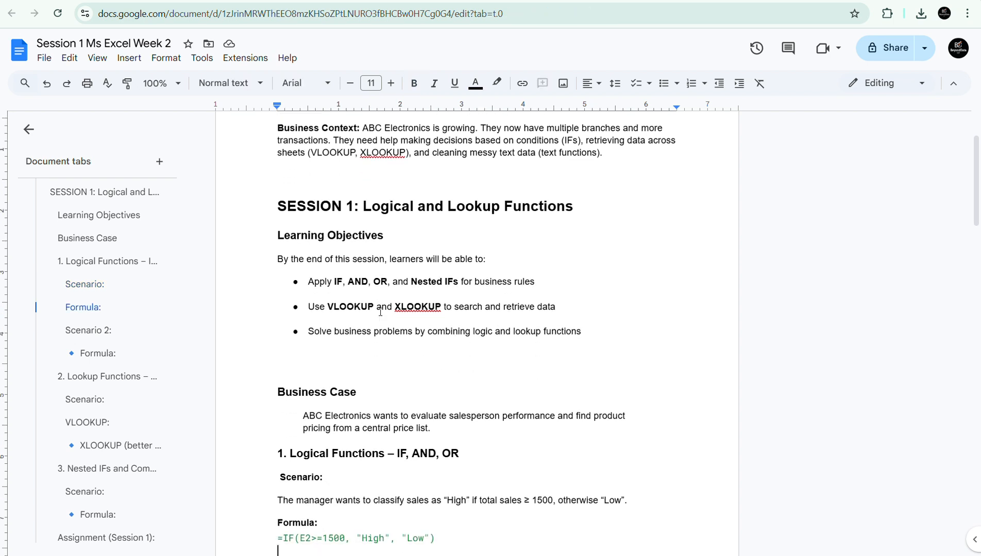
{"action": "key", "text": "Down"}
{"action": "key", "text": "Down"}
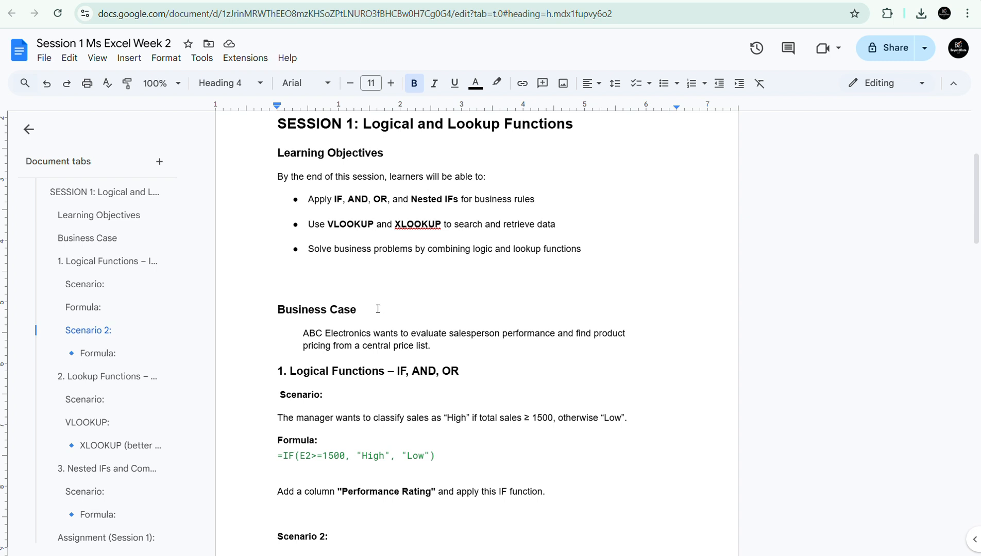
{"action": "left_click", "coordinate": [452, 339]}
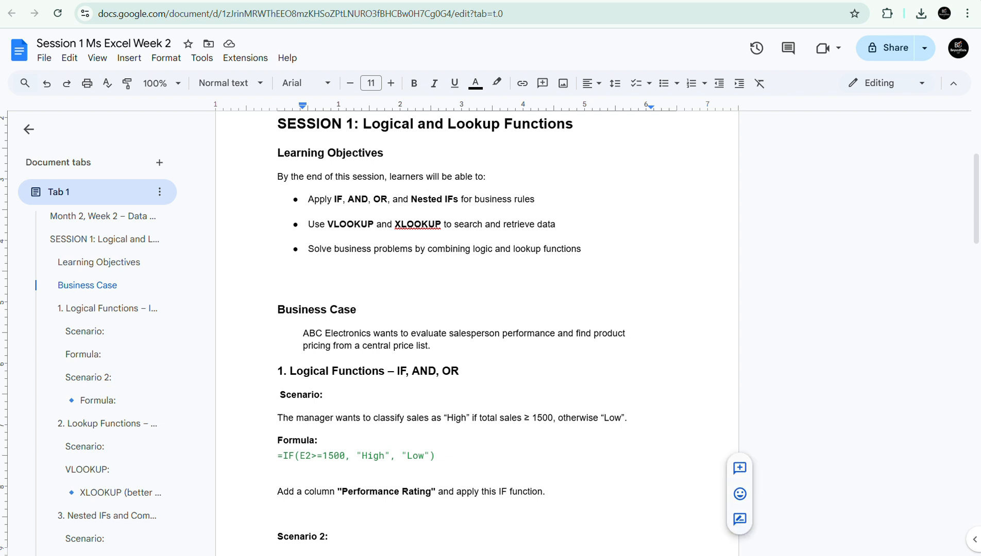
Look at the ABC-SALES-WEEK2 workbook in Excel and return to the Logical Functions heading in the Google Docs notes.
{"action": "mouse_move", "coordinate": [761, 555]}
{"action": "left_click", "coordinate": [712, 507]}
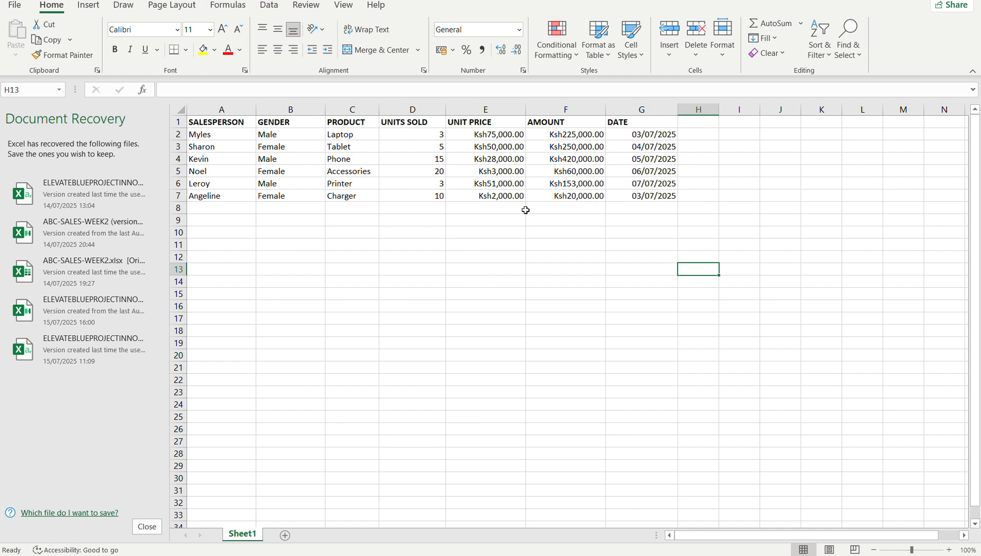
{"action": "key", "text": "alt+Tab"}
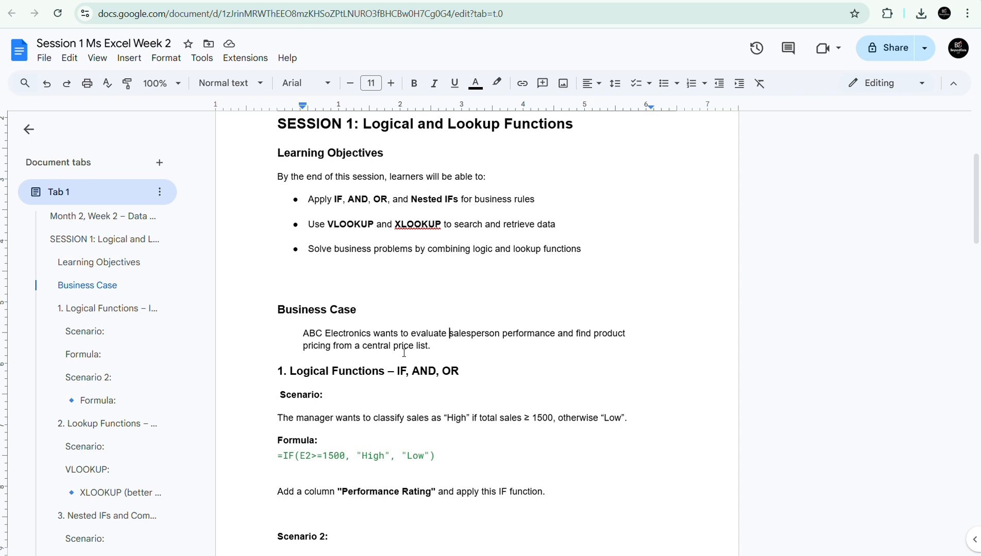
{"action": "left_click", "coordinate": [364, 369]}
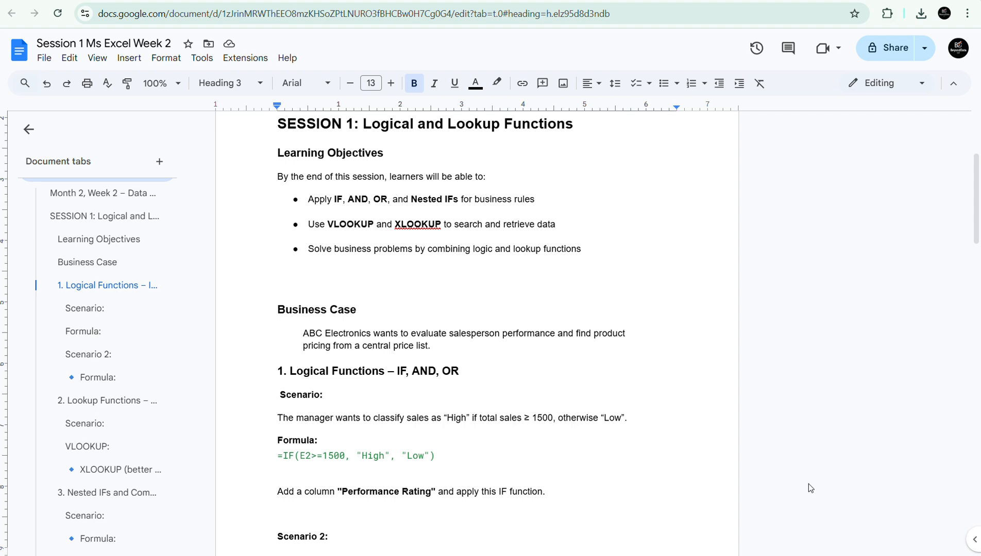
Switch to the ABC-SALES-WEEK2 workbook in Excel and select cell A10 below the sales table.
{"action": "mouse_move", "coordinate": [777, 553]}
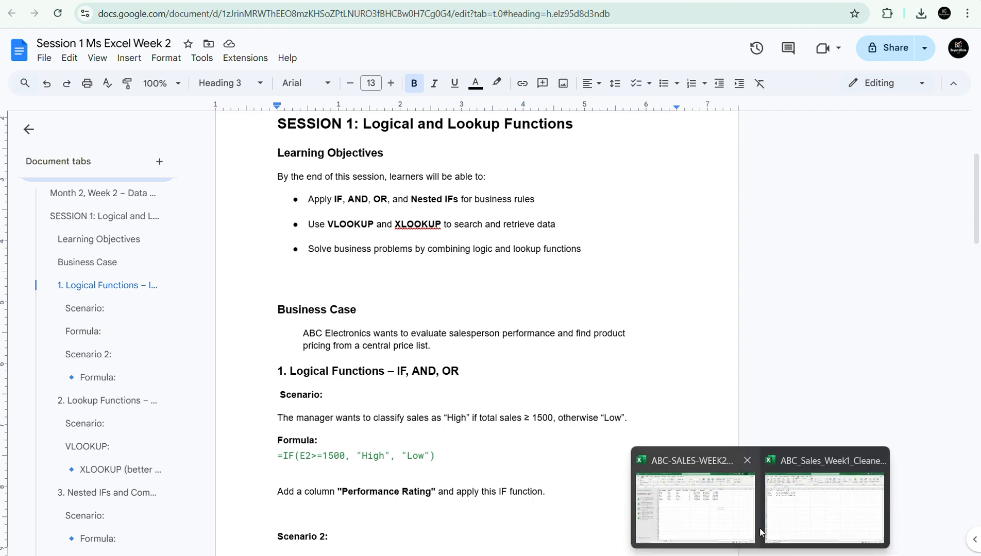
{"action": "mouse_move", "coordinate": [790, 523]}
{"action": "left_click", "coordinate": [736, 510]}
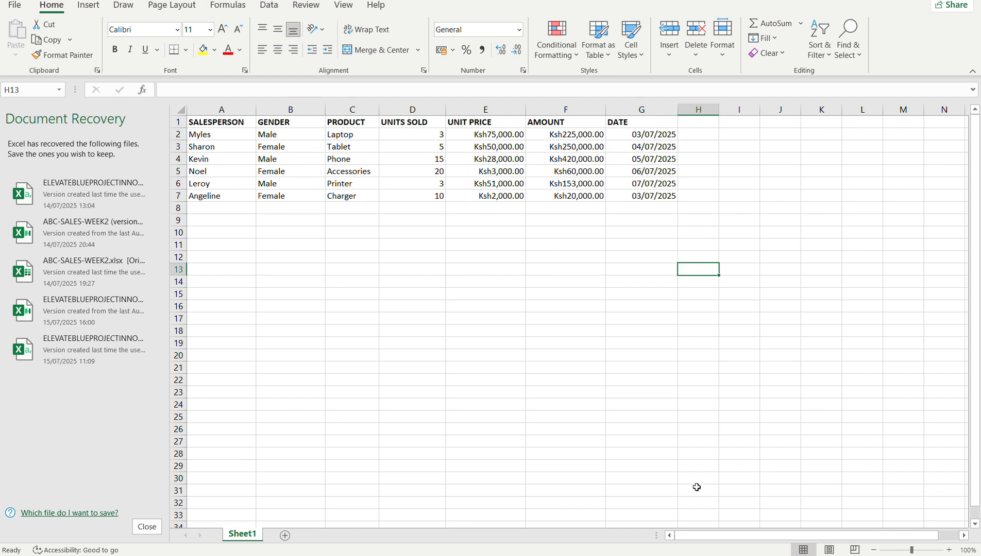
{"action": "left_click", "coordinate": [274, 254]}
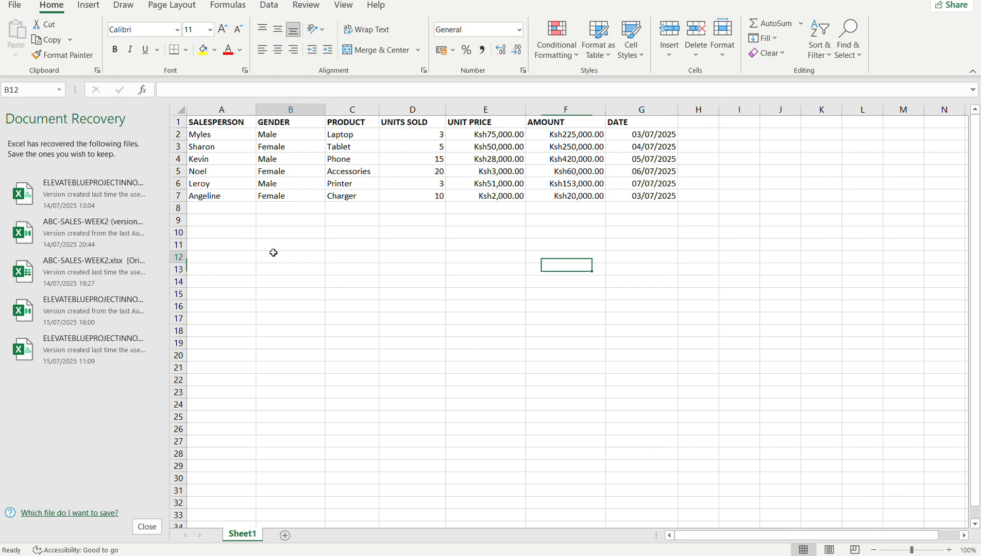
{"action": "left_click", "coordinate": [215, 232]}
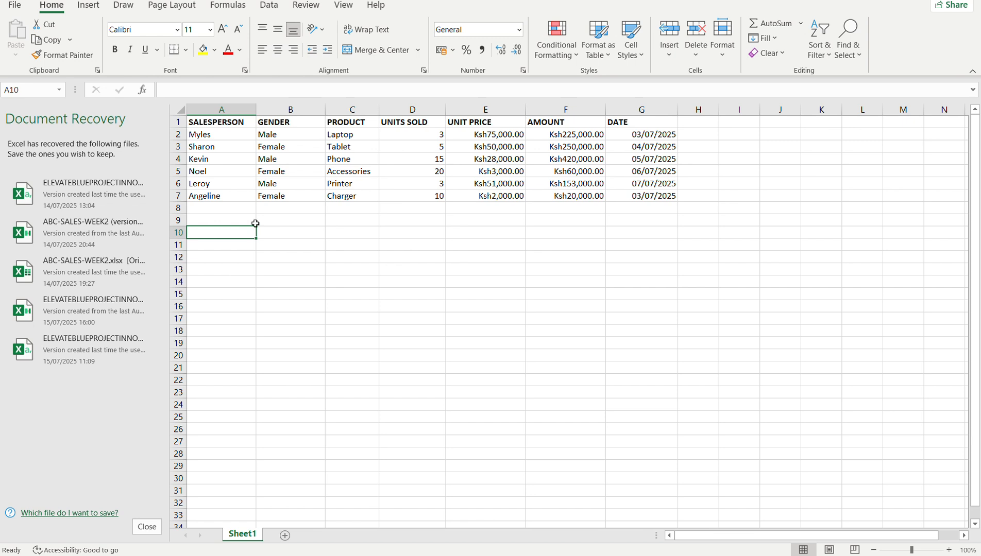
Examine the entries in the SALESPERSON column and the matching values in the AMOUNT column.
{"action": "left_click", "coordinate": [561, 135]}
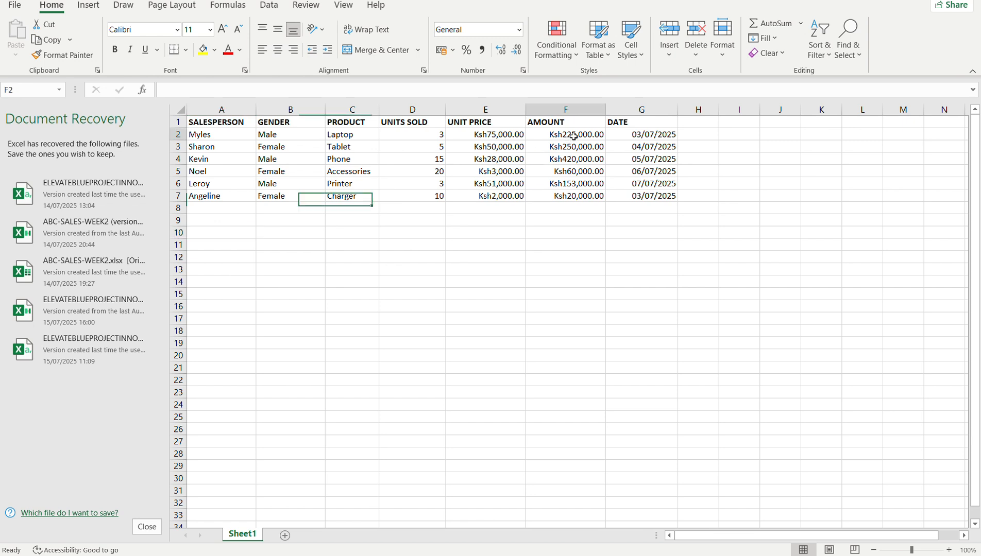
{"action": "left_click", "coordinate": [210, 136]}
{"action": "left_click", "coordinate": [209, 170]}
{"action": "left_click", "coordinate": [210, 193]}
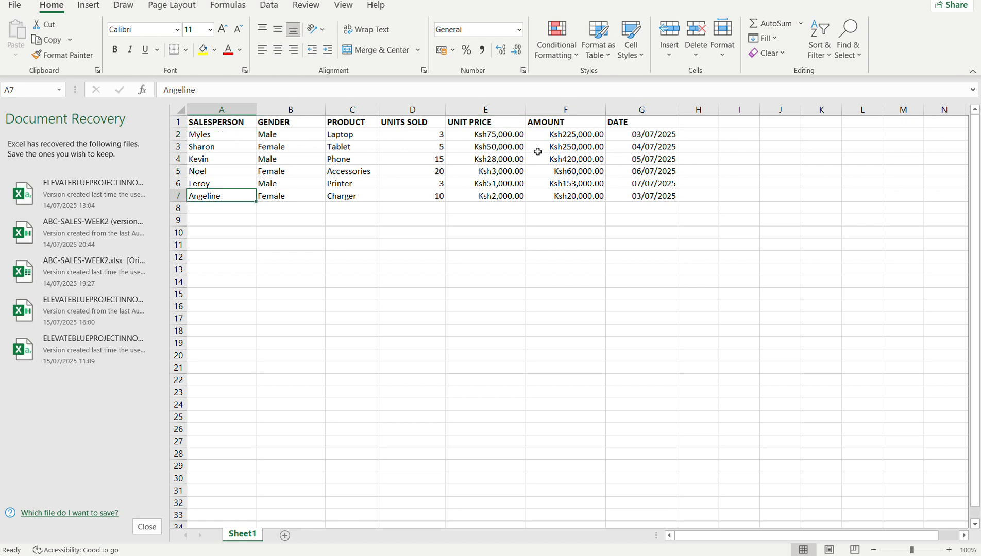
{"action": "left_click", "coordinate": [566, 138]}
{"action": "left_click", "coordinate": [567, 160]}
{"action": "left_click", "coordinate": [562, 180]}
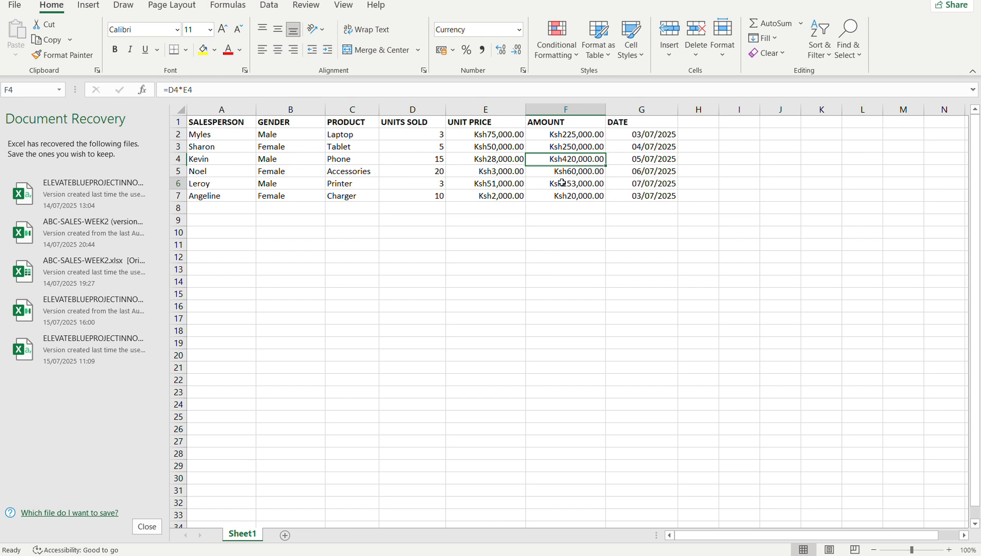
Enter the label IF statement in cell A11 below the sales table.
{"action": "left_click", "coordinate": [214, 248]}
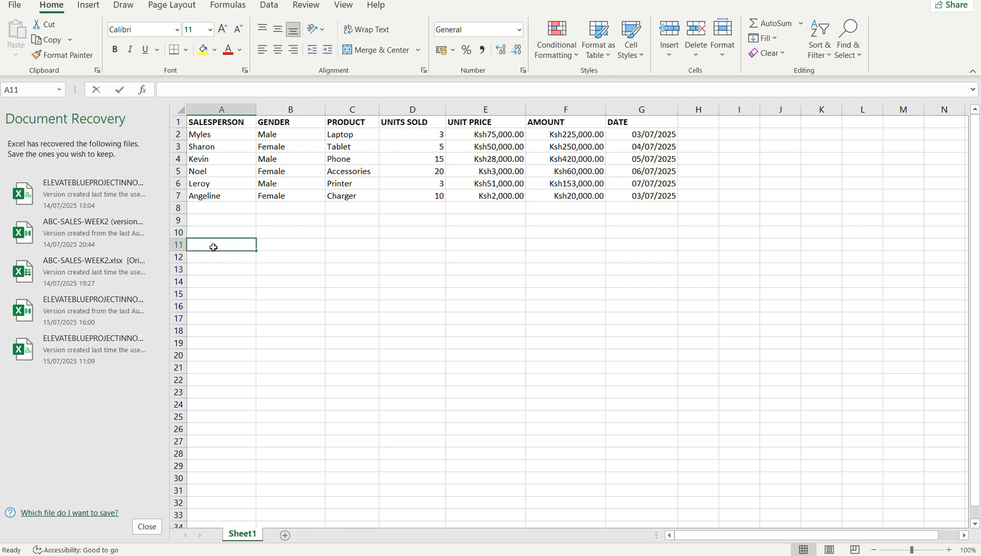
{"action": "type", "text": "IF statemen"}
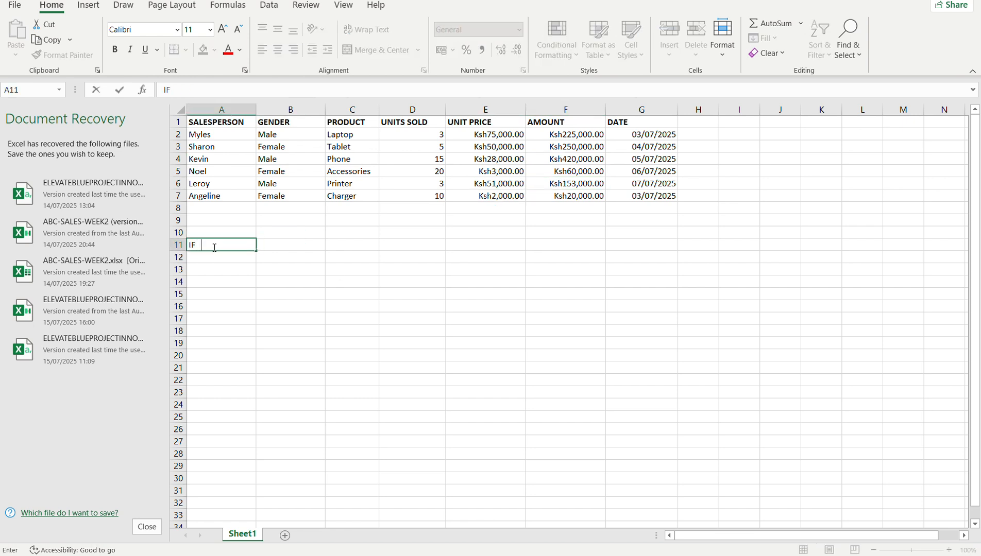
{"action": "type", "text": "t"}
{"action": "left_click", "coordinate": [245, 270]}
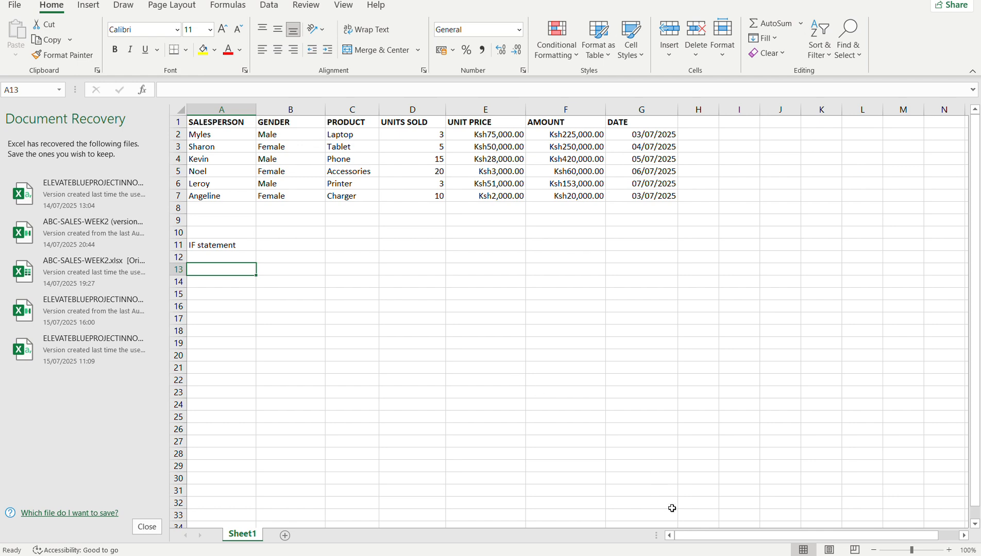
Switch to the Chrome browser and open Google Keep in a new tab.
{"action": "left_click", "coordinate": [695, 555]}
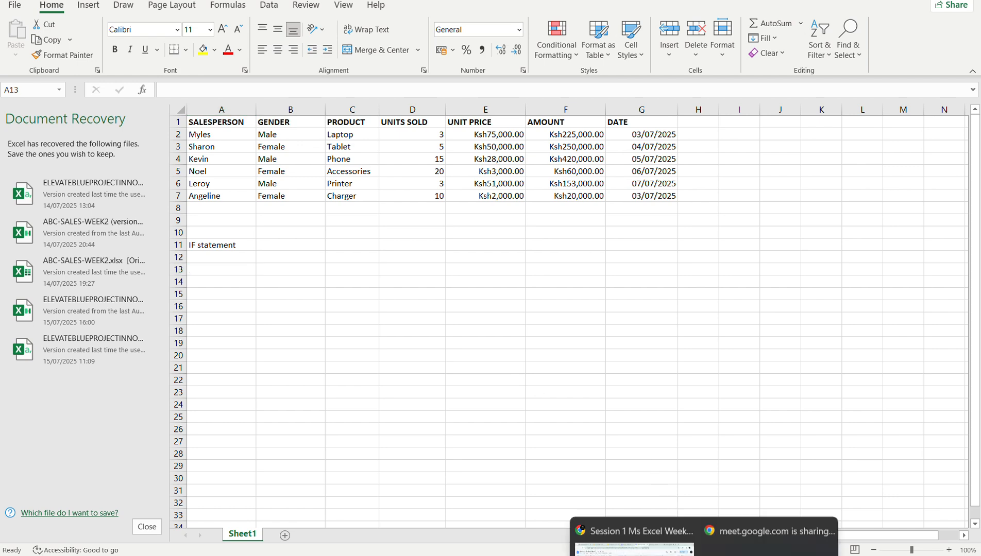
{"action": "left_click", "coordinate": [676, 521]}
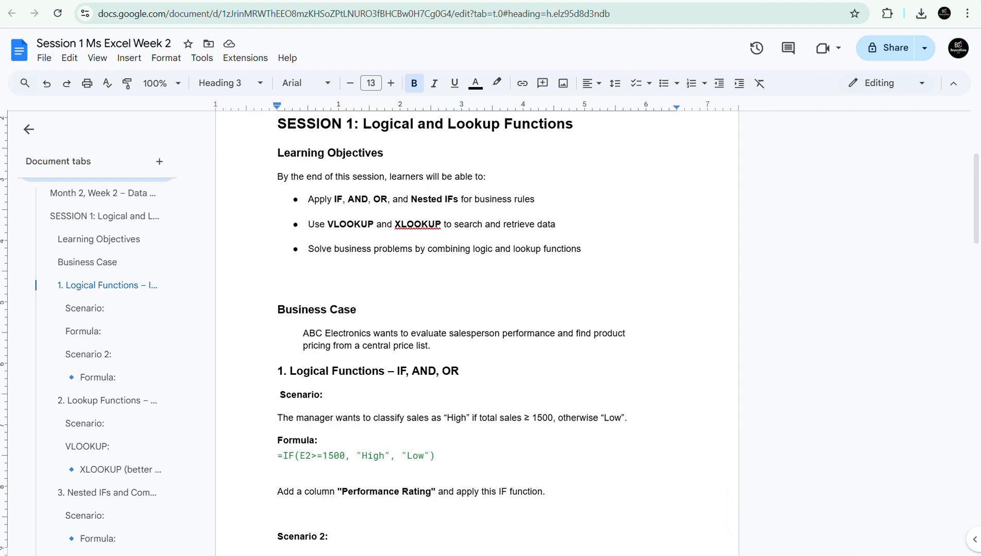
{"action": "key", "text": "ctrl+t"}
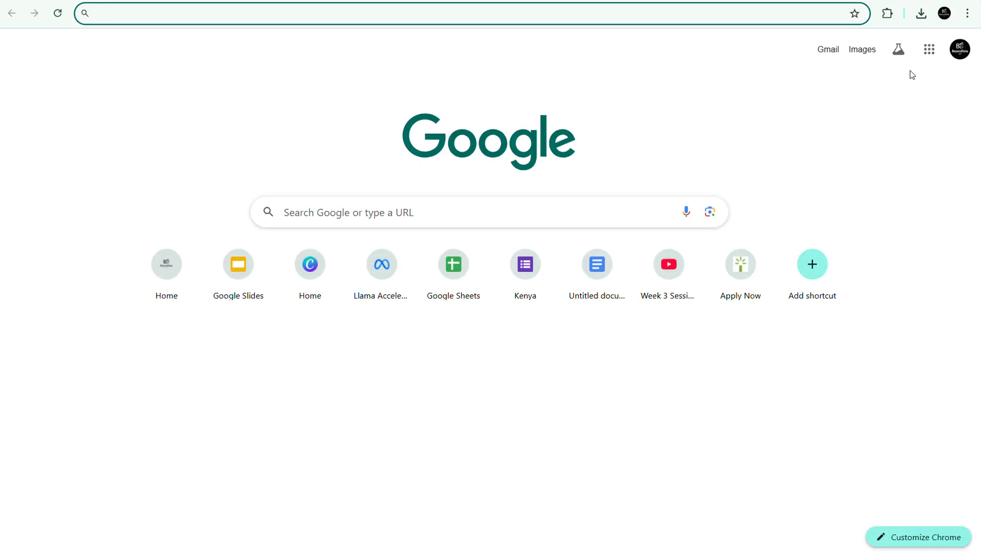
{"action": "type", "text": "keep"}
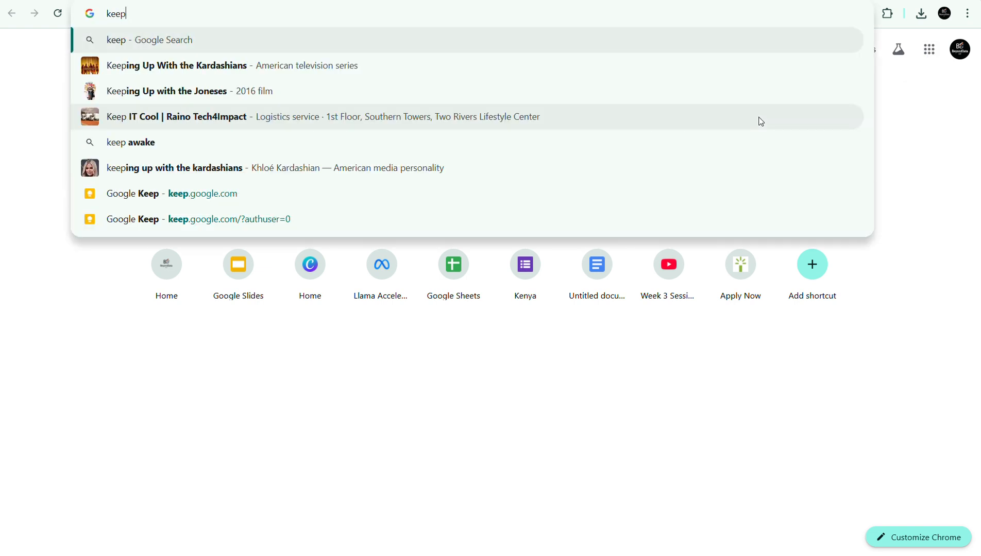
{"action": "left_click", "coordinate": [244, 194]}
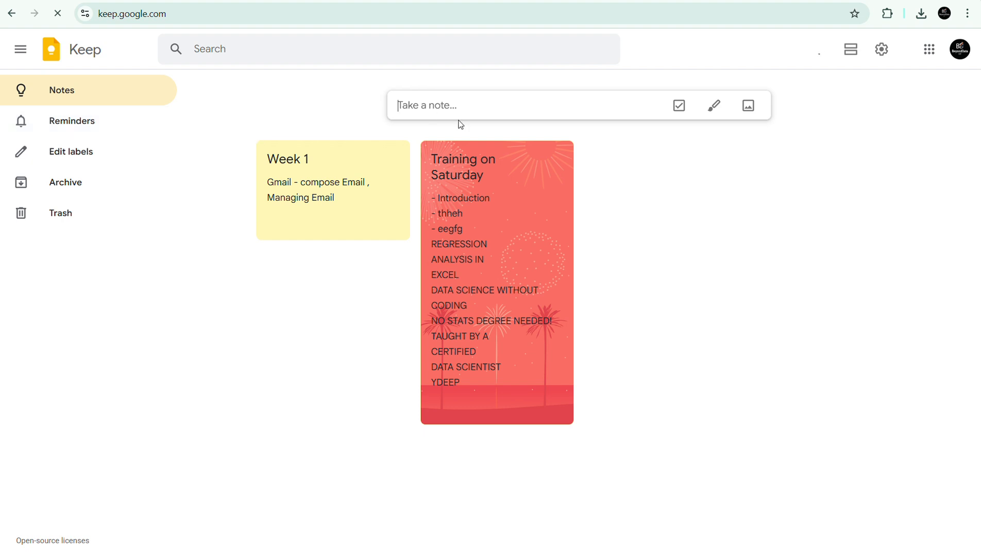
Start a new Keep note and title it If statement.
{"action": "left_click", "coordinate": [486, 111]}
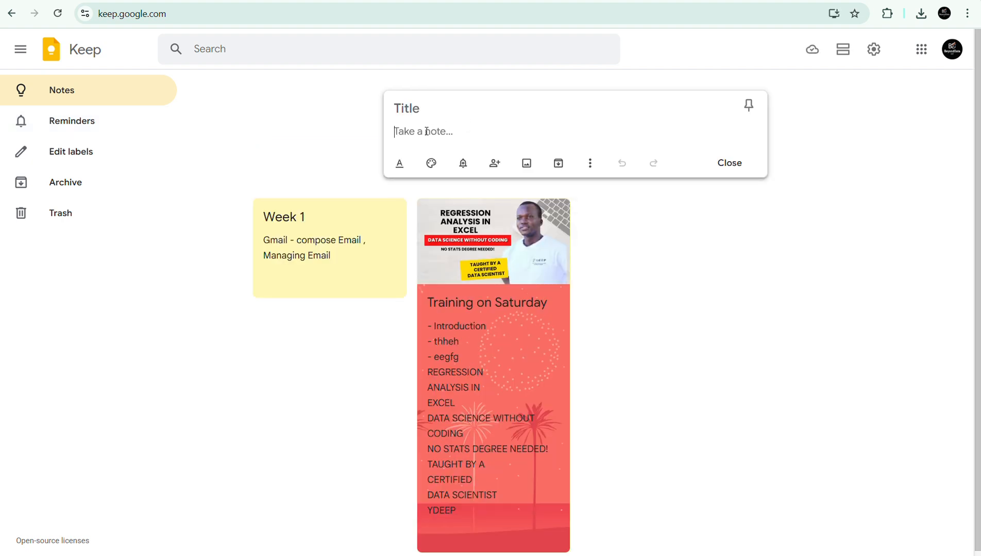
{"action": "left_click", "coordinate": [402, 109]}
{"action": "type", "text": "If statement"}
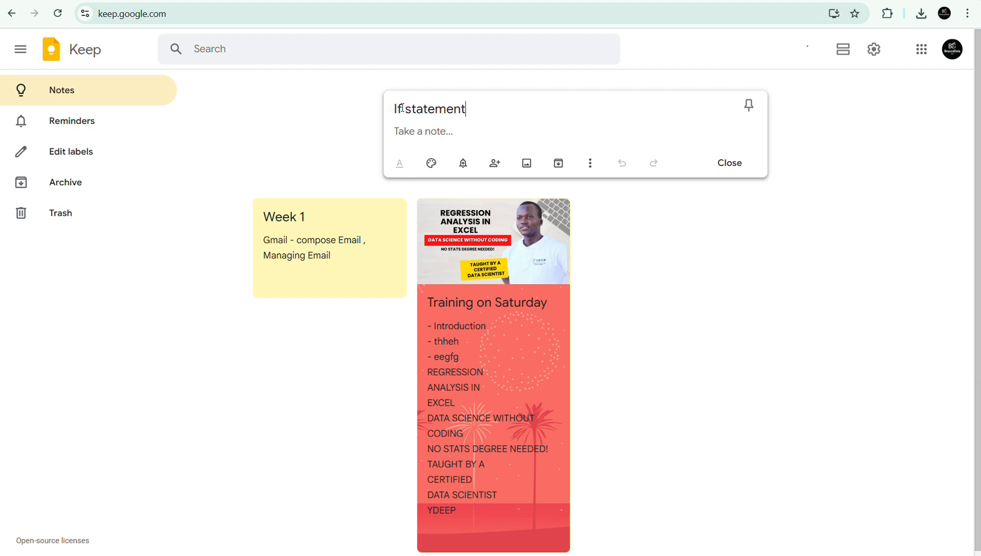
{"action": "left_click", "coordinate": [402, 109]}
Begin the note's body with the line "- If your sales are below 30K".
{"action": "left_click", "coordinate": [403, 133]}
{"action": "type", "text": "-"}
{"action": "type", "text": "If your sales are below"}
{"action": "key", "text": "BackSpace"}
{"action": "type", "text": "30"}
{"action": "key", "text": "BackSpace"}
{"action": "type", "text": "K"}
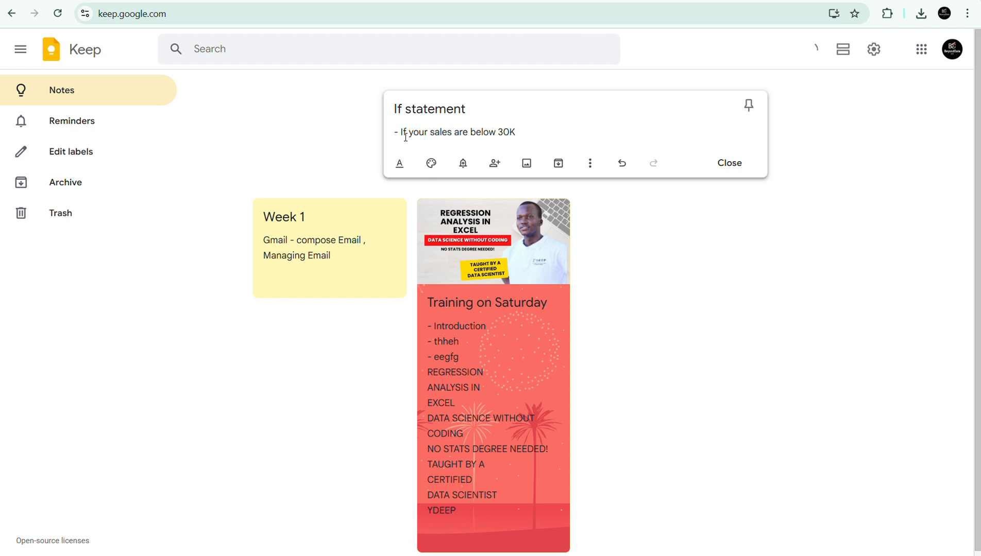
Continue the condition line of the note with ", needs mentorship .".
{"action": "type", "text": ", needs mentorship ."}
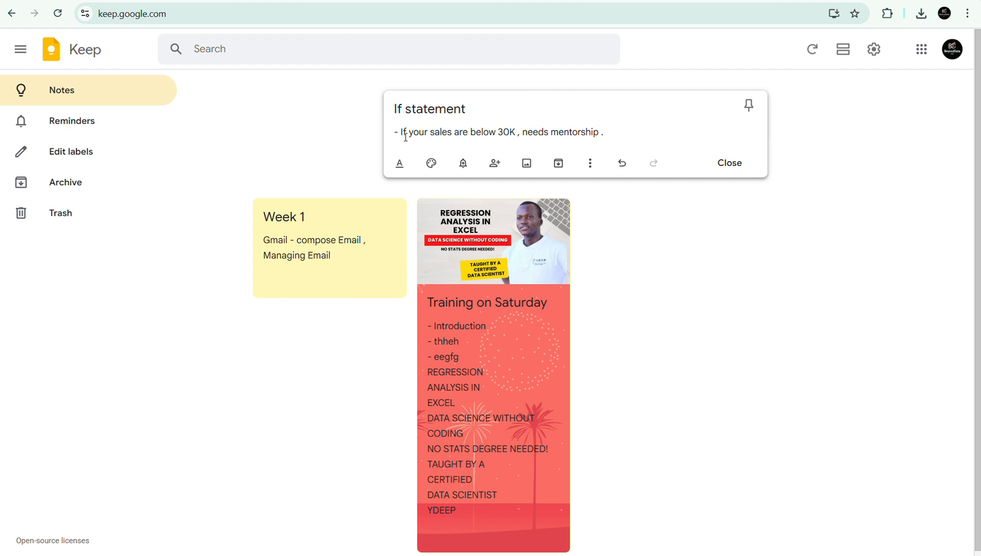
Complete the condition line with "else Needs promotion" and add a new line below it.
{"action": "type", "text": "else"}
{"action": "type", "text": "Needs propomotion"}
{"action": "key", "text": "Return"}
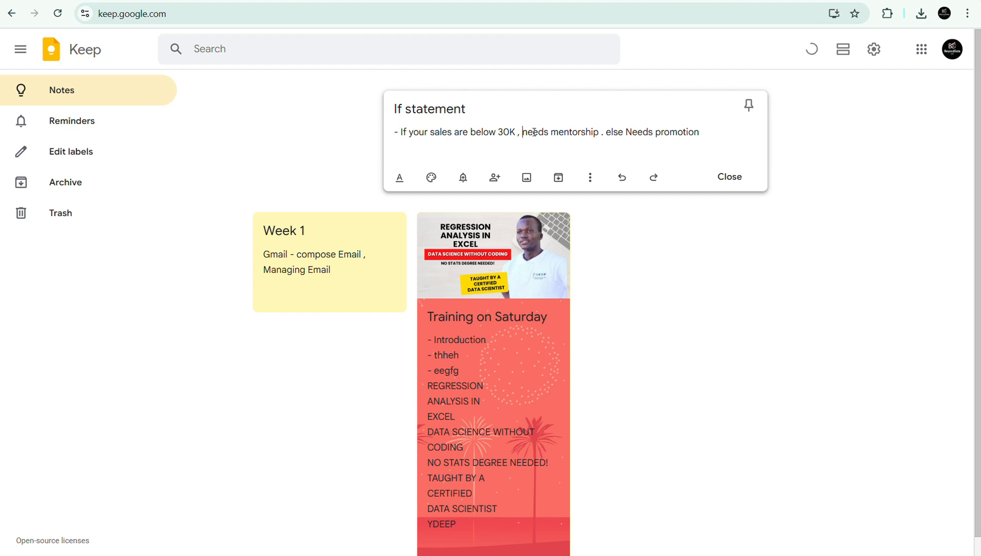
{"action": "left_click", "coordinate": [649, 132]}
{"action": "left_click", "coordinate": [454, 133]}
Write the logical test "=If(X1<30,000 )" on the line below the condition in the note.
{"action": "left_click", "coordinate": [422, 157]}
{"action": "type", "text": "=If("}
{"action": "type", "text": "X1>"}
{"action": "key", "text": "BackSpace"}
{"action": "type", "text": "<30,000"}
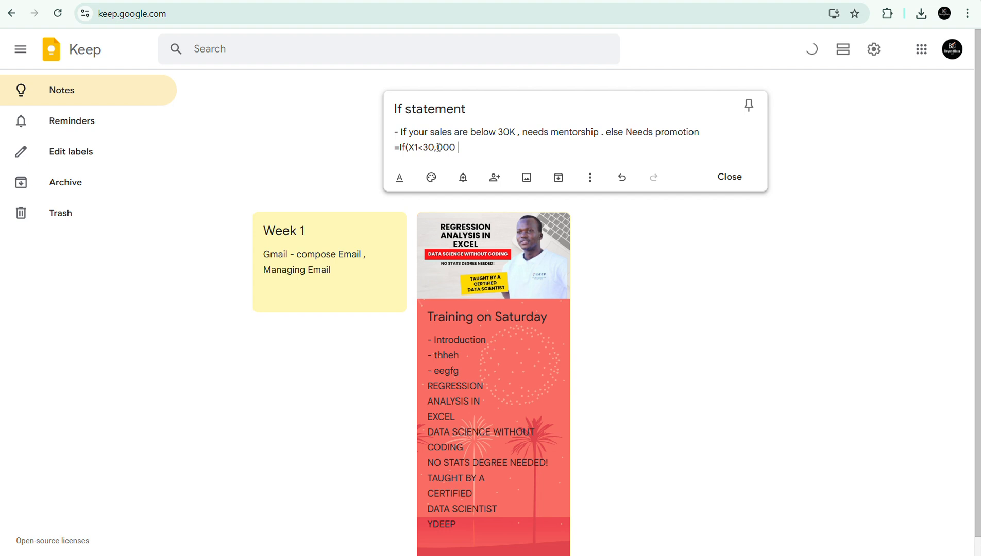
{"action": "type", "text": " )"}
{"action": "key", "text": "Return"}
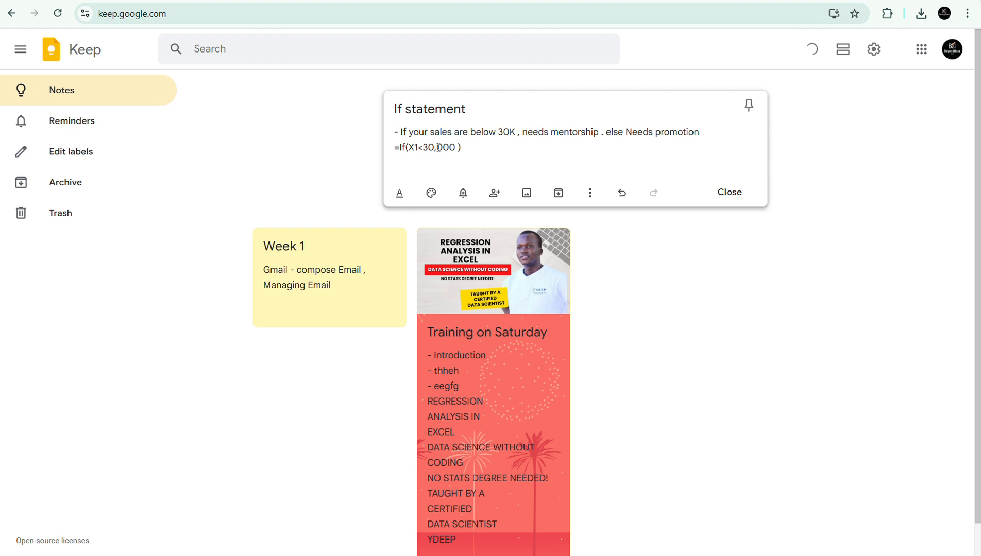
Add the lines "- needs mentorship" and "- Else" below the logical test.
{"action": "type", "text": "- needs mentorship"}
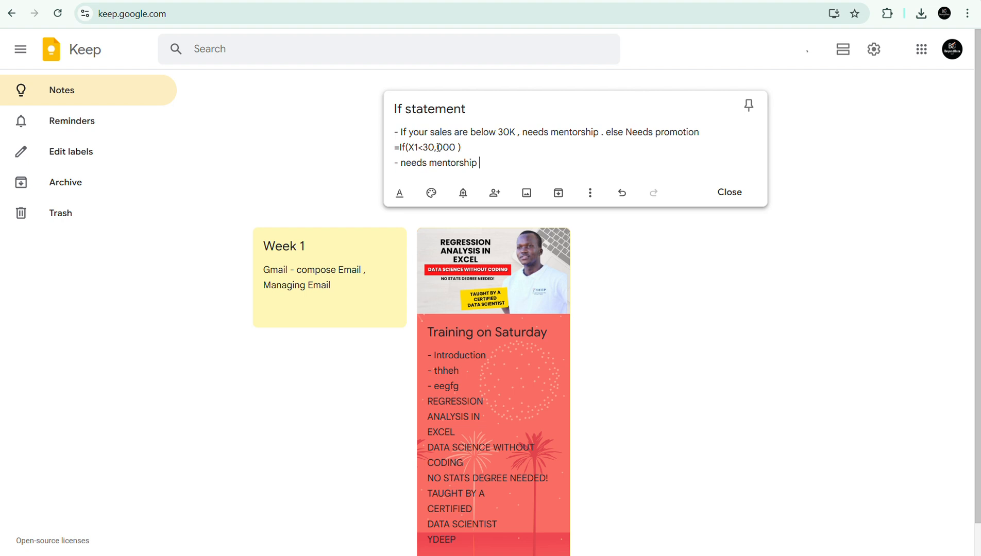
{"action": "key", "text": "Return"}
{"action": "type", "text": "- Else"}
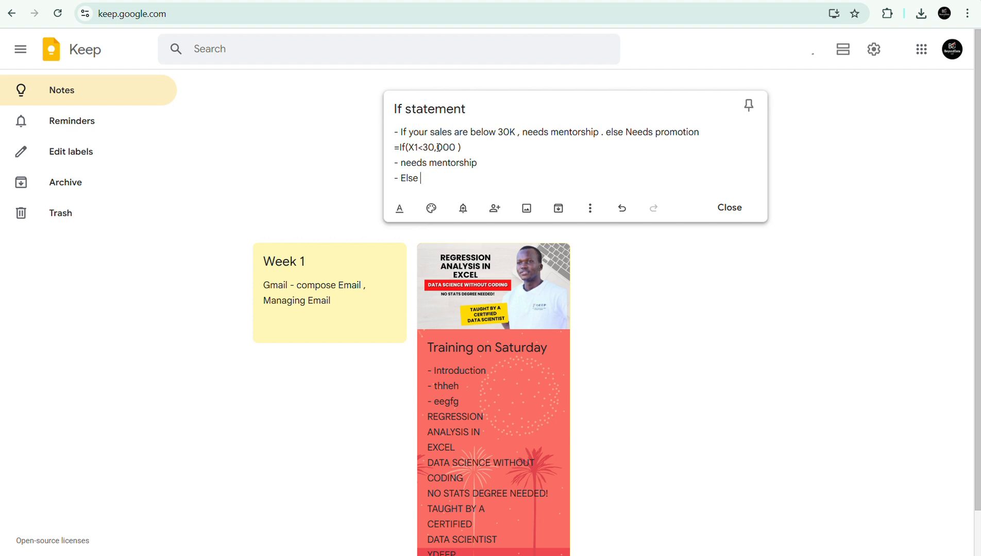
Add the closing line "- Needs Promotion" to the note and review the logical test above it.
{"action": "key", "text": "Return"}
{"action": "type", "text": "-"}
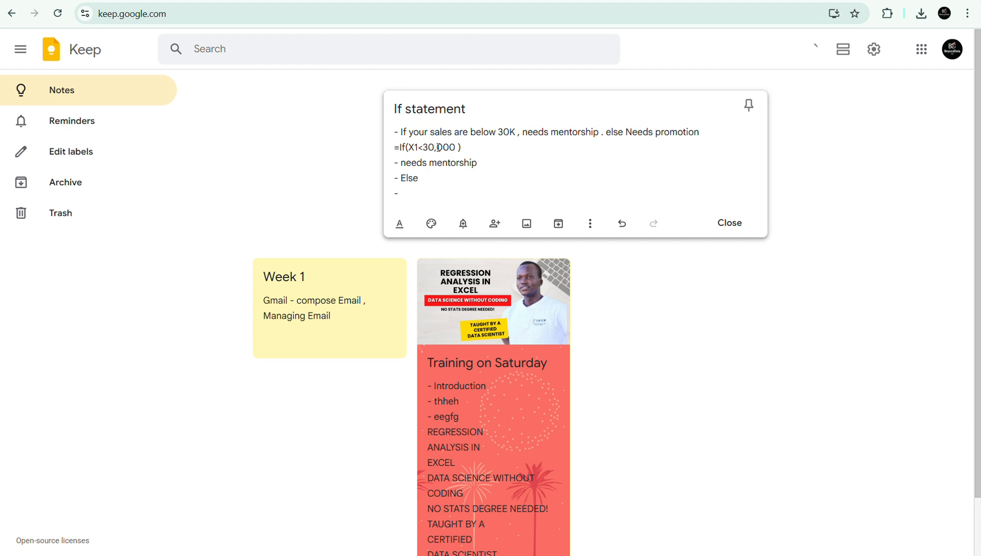
{"action": "type", "text": " Needs Promotion"}
{"action": "left_click_drag", "start_coordinate": [418, 147], "coordinate": [442, 148]}
{"action": "left_click", "coordinate": [442, 148]}
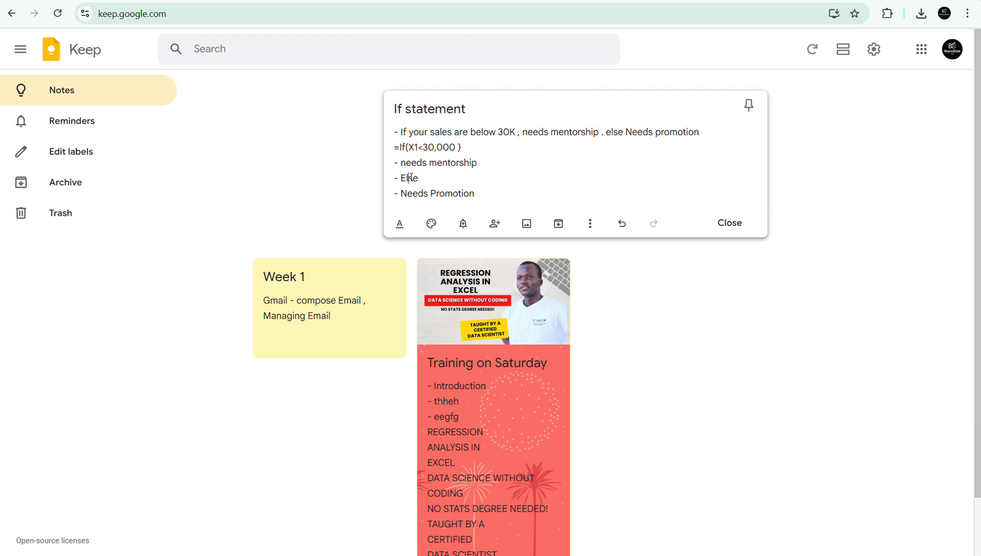
{"action": "left_click", "coordinate": [431, 199]}
Return to the Google Docs notes and examine the arguments of the sample IF formula under Logical Functions.
{"action": "left_click", "coordinate": [567, 1]}
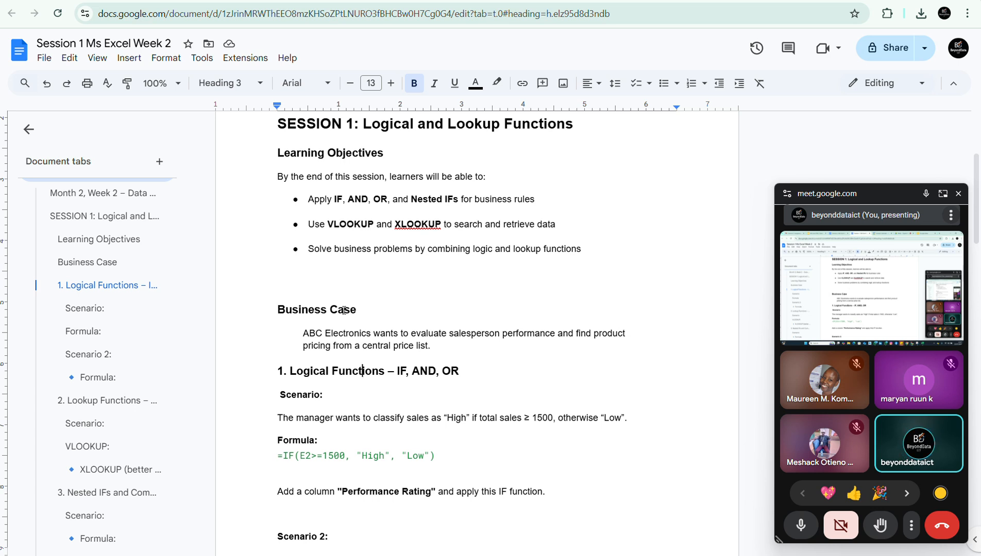
{"action": "left_click", "coordinate": [289, 462]}
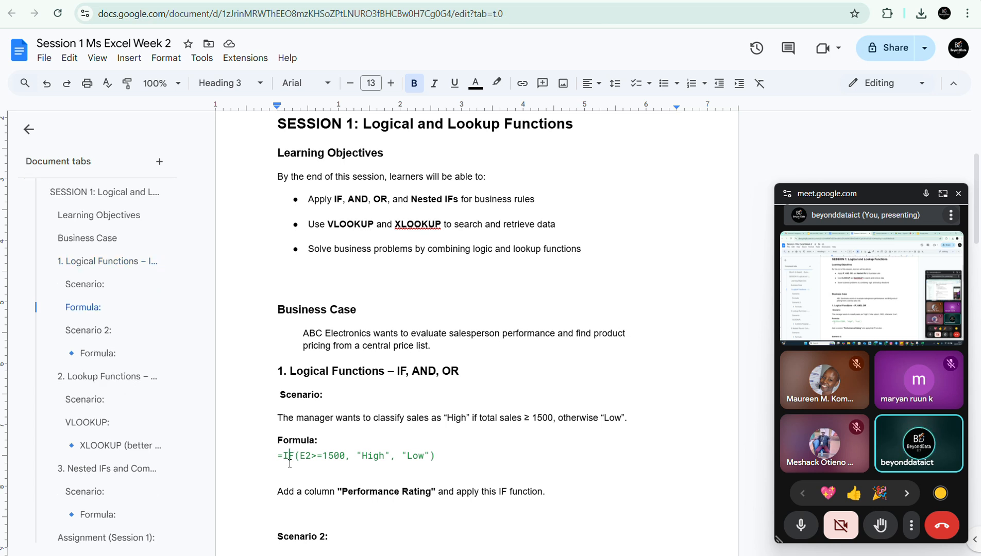
{"action": "left_click_drag", "start_coordinate": [277, 457], "coordinate": [443, 462]}
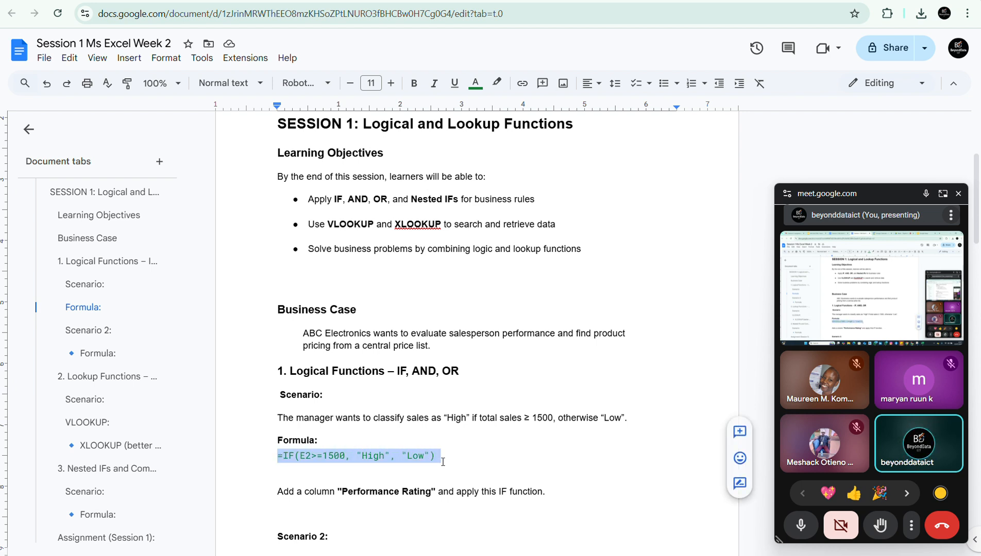
{"action": "left_click", "coordinate": [376, 454]}
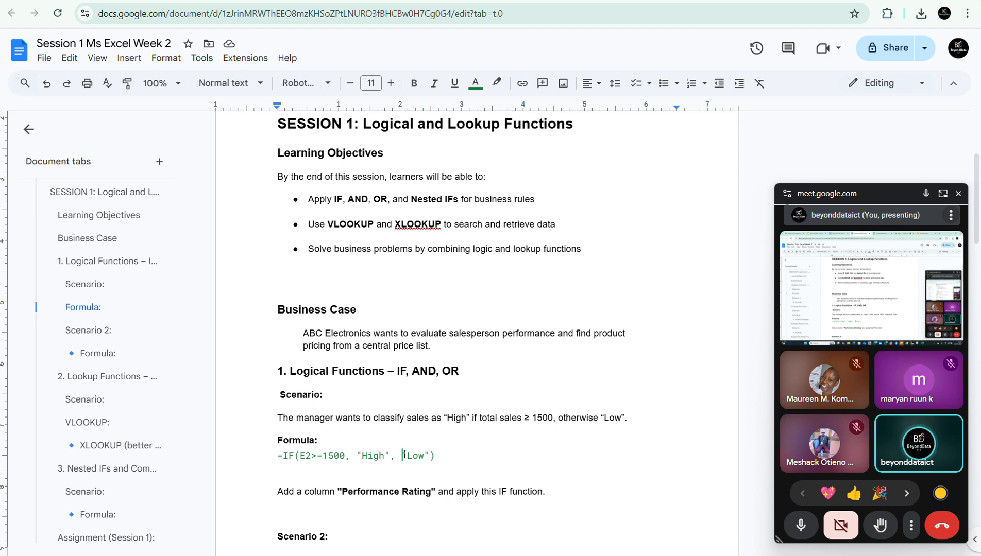
{"action": "left_click_drag", "start_coordinate": [301, 456], "coordinate": [345, 457]}
{"action": "left_click", "coordinate": [374, 454]}
{"action": "left_click", "coordinate": [424, 449]}
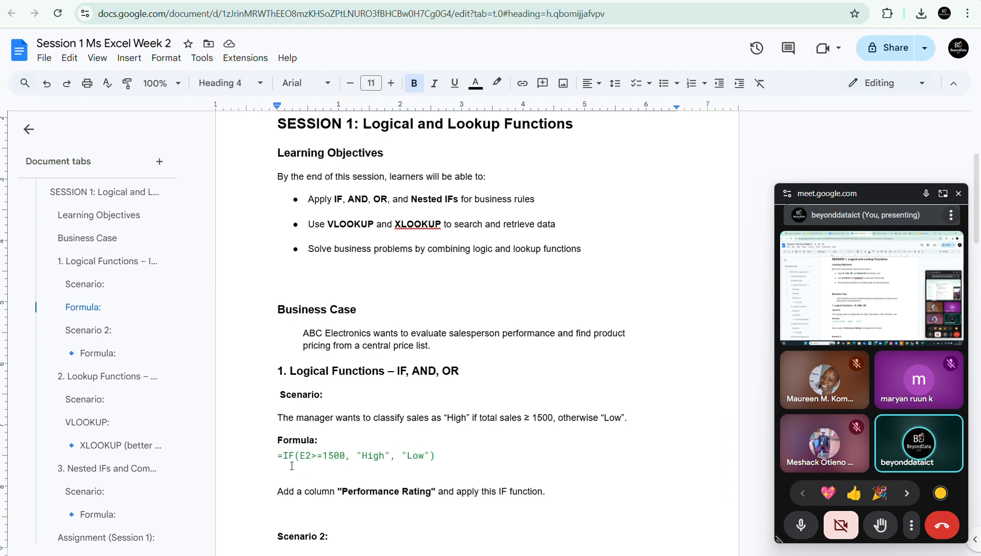
{"action": "left_click_drag", "start_coordinate": [300, 457], "coordinate": [425, 456]}
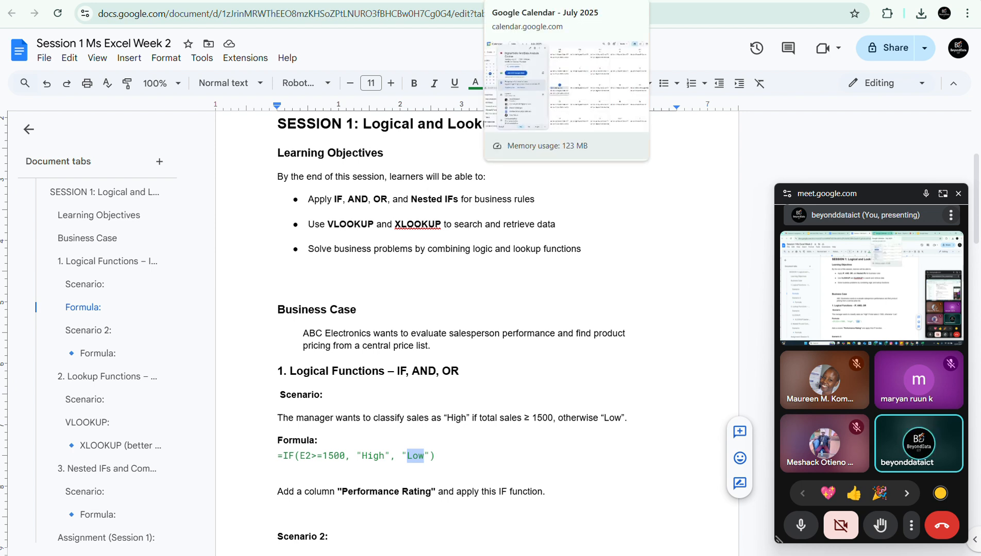
Switch to the ABC-SALES-WEEK2 workbook in Excel and clear the IF statement label from cell A11.
{"action": "mouse_move", "coordinate": [760, 555]}
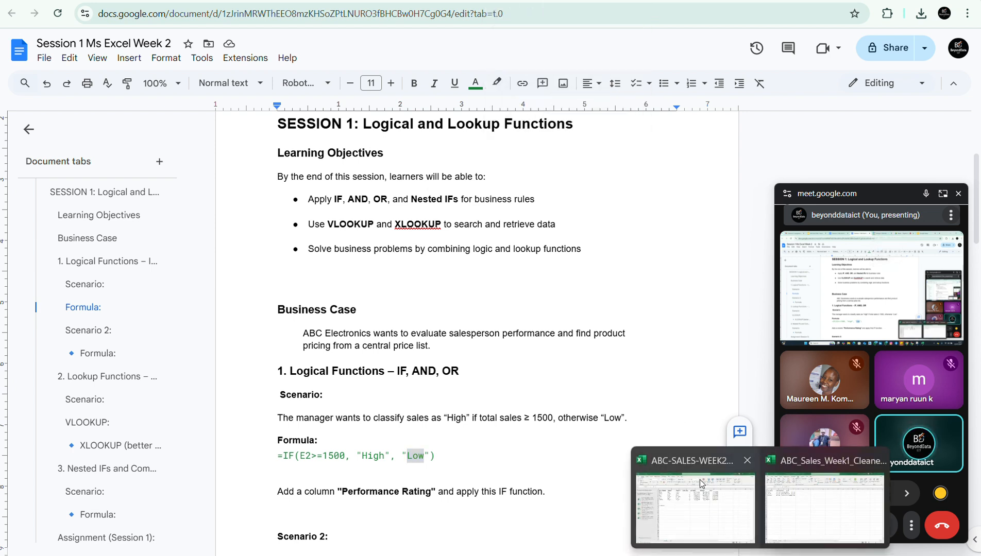
{"action": "left_click", "coordinate": [702, 512]}
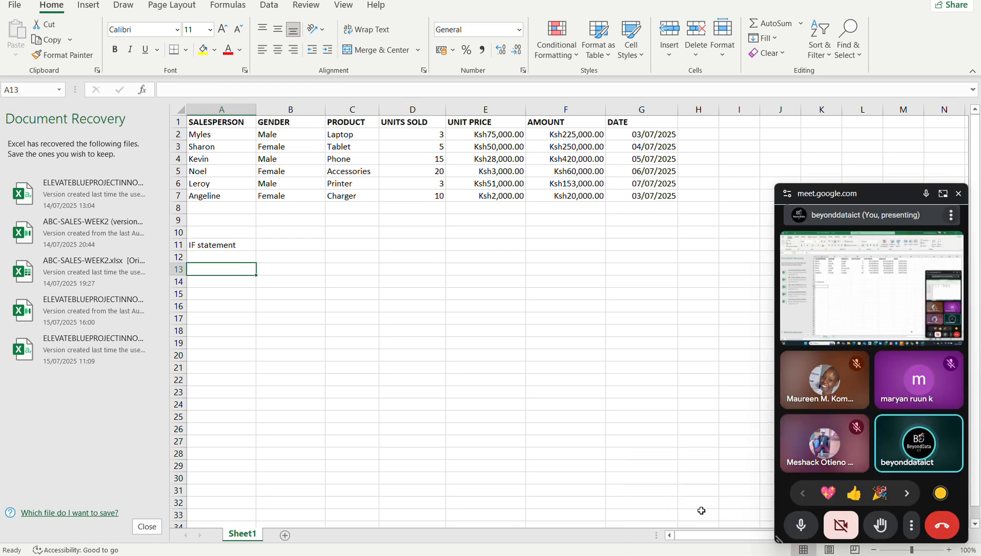
{"action": "left_click", "coordinate": [216, 244]}
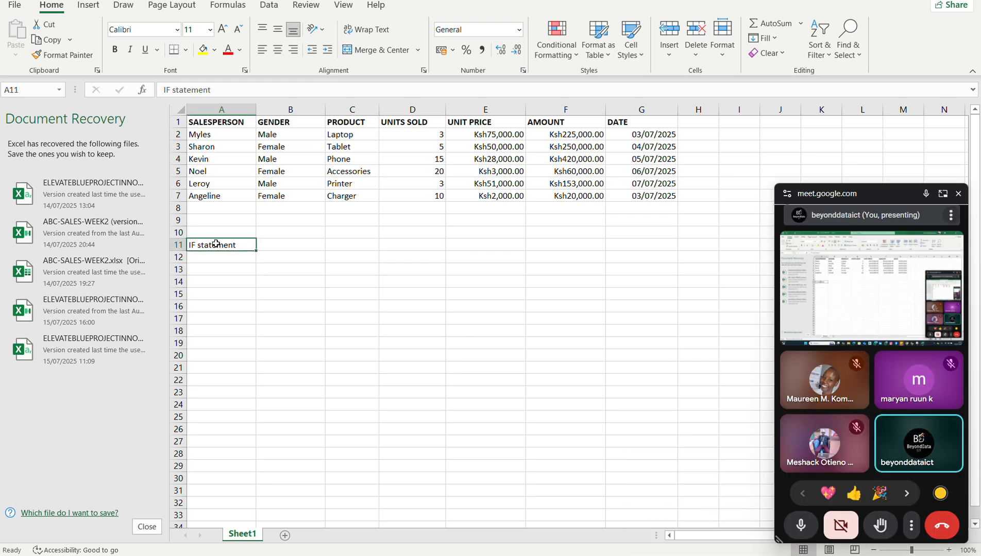
{"action": "key", "text": "BackSpace"}
{"action": "right_click", "coordinate": [235, 273]}
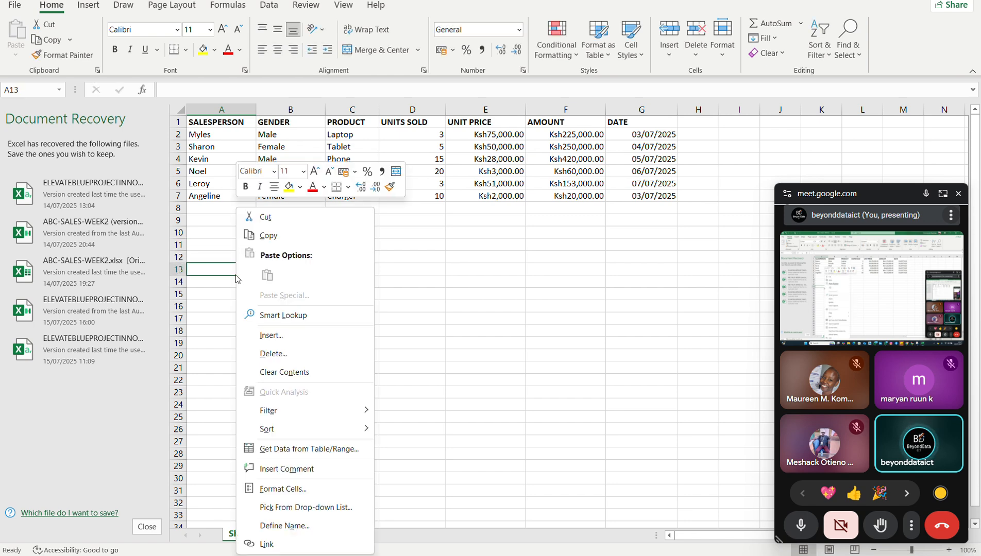
{"action": "key", "text": "Escape"}
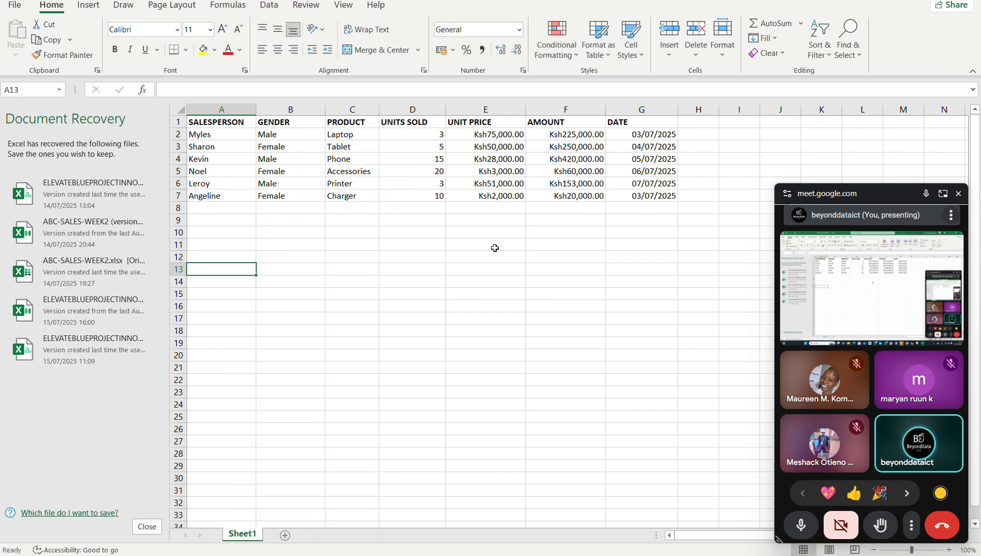
Enter the column header Promotion rule in cell H1, beside the DATE column.
{"action": "left_click", "coordinate": [696, 123]}
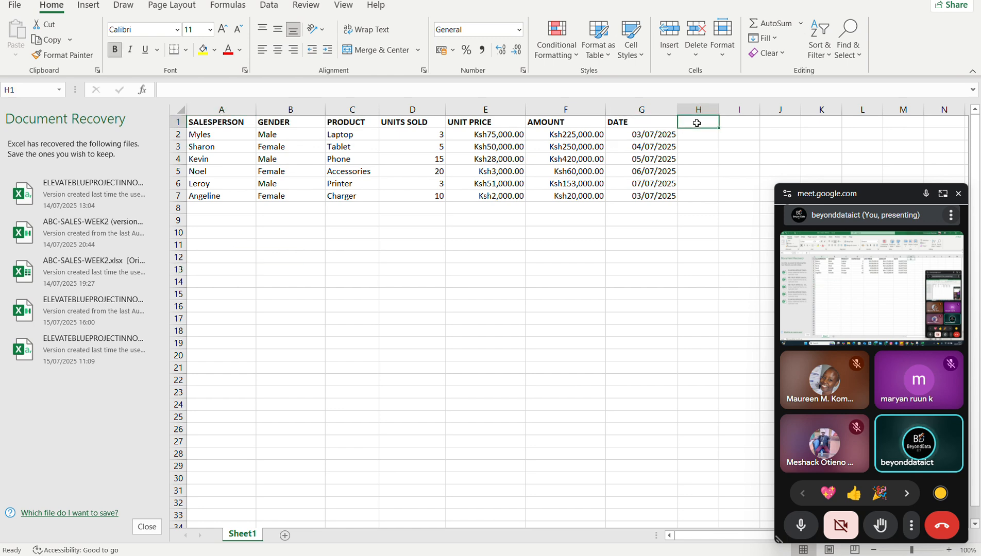
{"action": "type", "text": "Promo"}
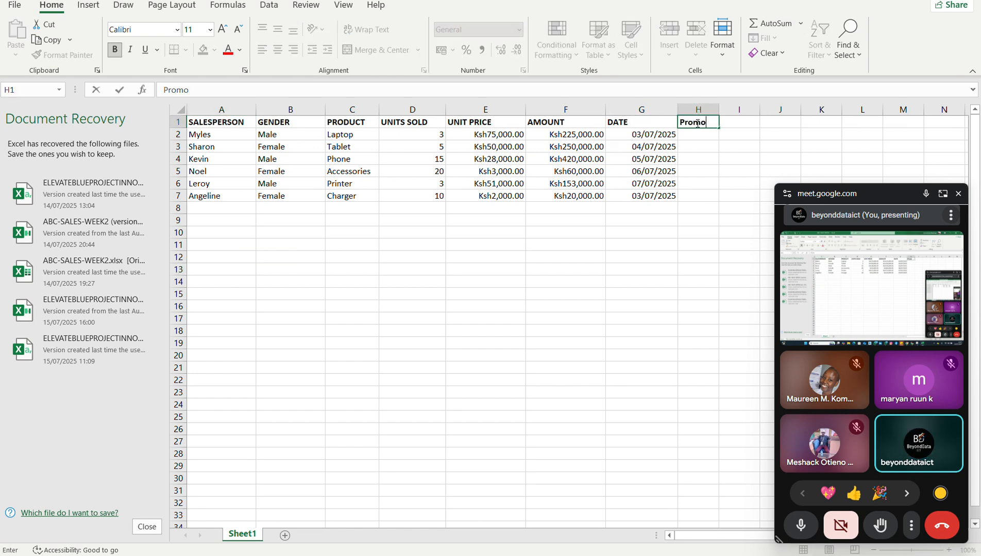
{"action": "type", "text": "tion rule"}
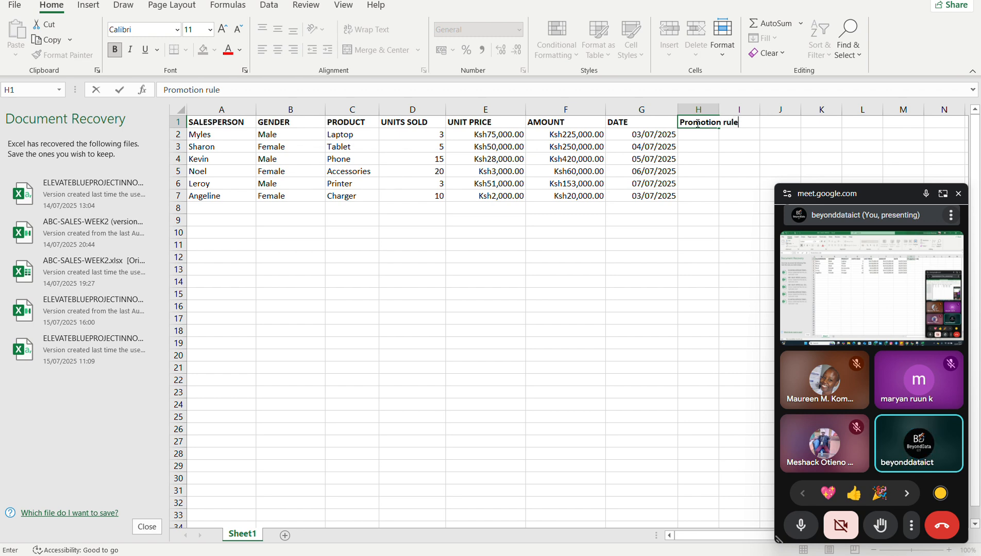
{"action": "key", "text": "Return"}
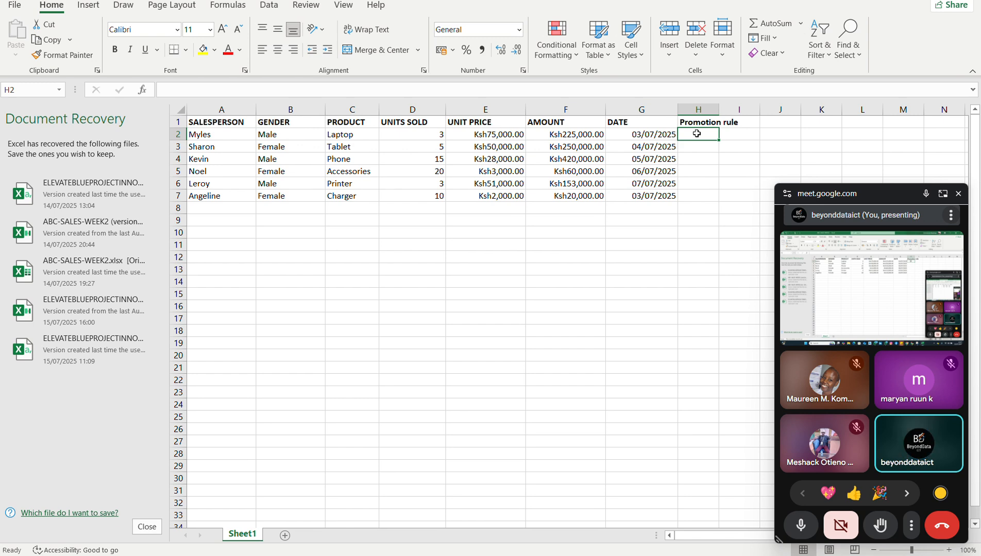
Start an IF formula in cell H2 with the logical test F2<30,000, referencing the first AMOUNT value.
{"action": "type", "text": "=if("}
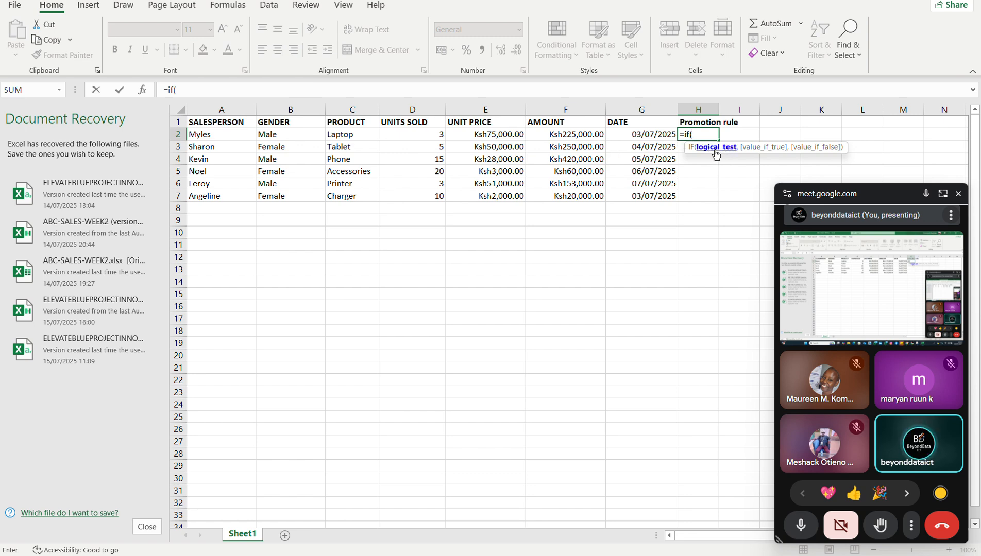
{"action": "left_click", "coordinate": [564, 132]}
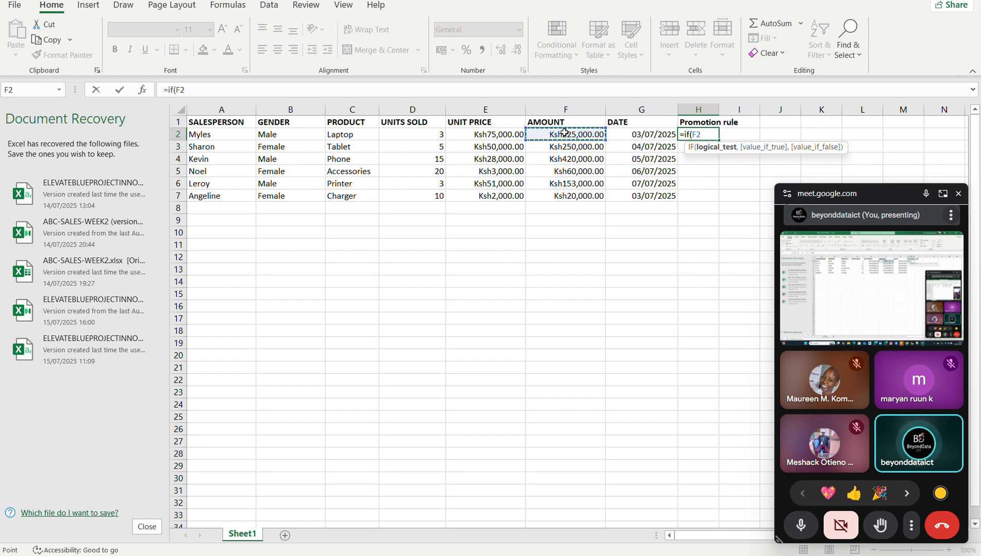
{"action": "type", "text": "<"}
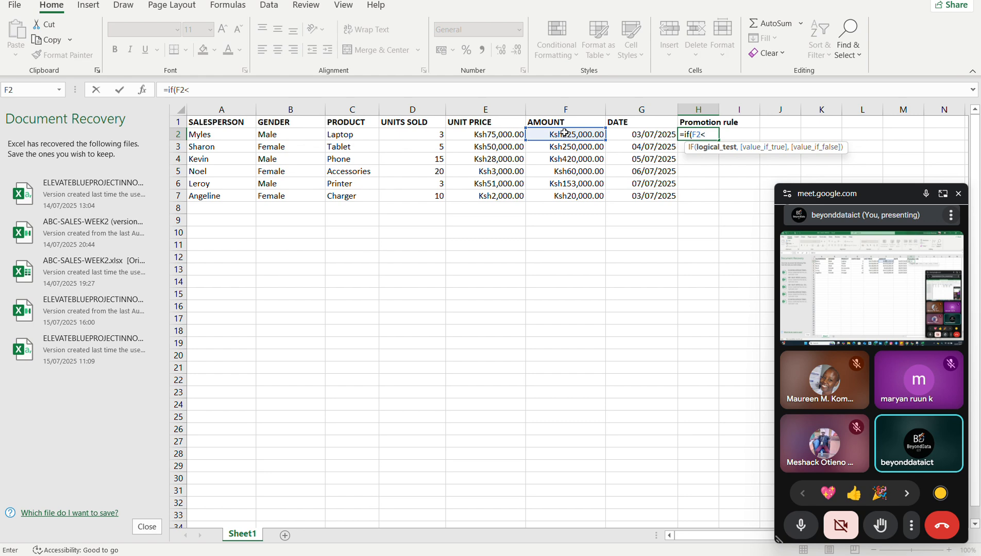
{"action": "type", "text": "30,000"}
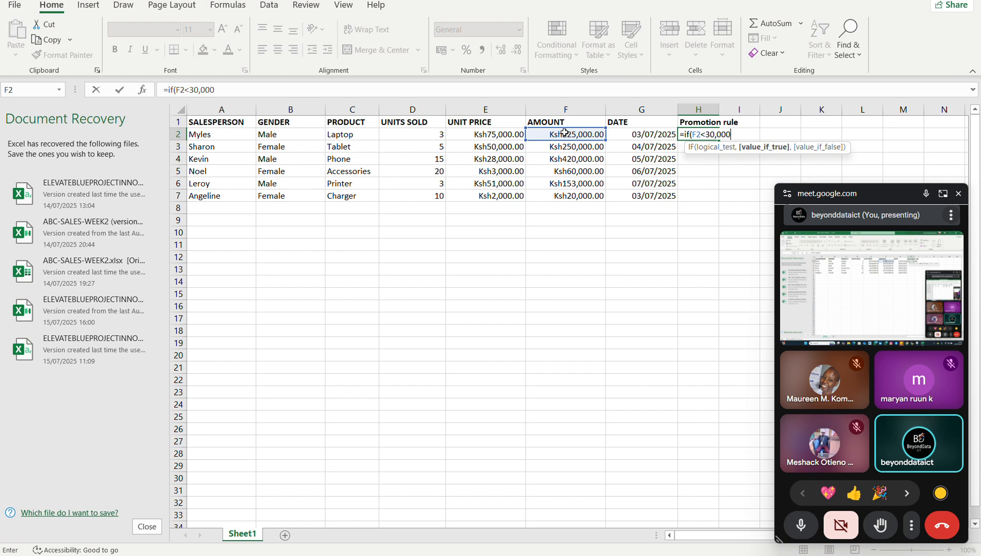
{"action": "type", "text": ","}
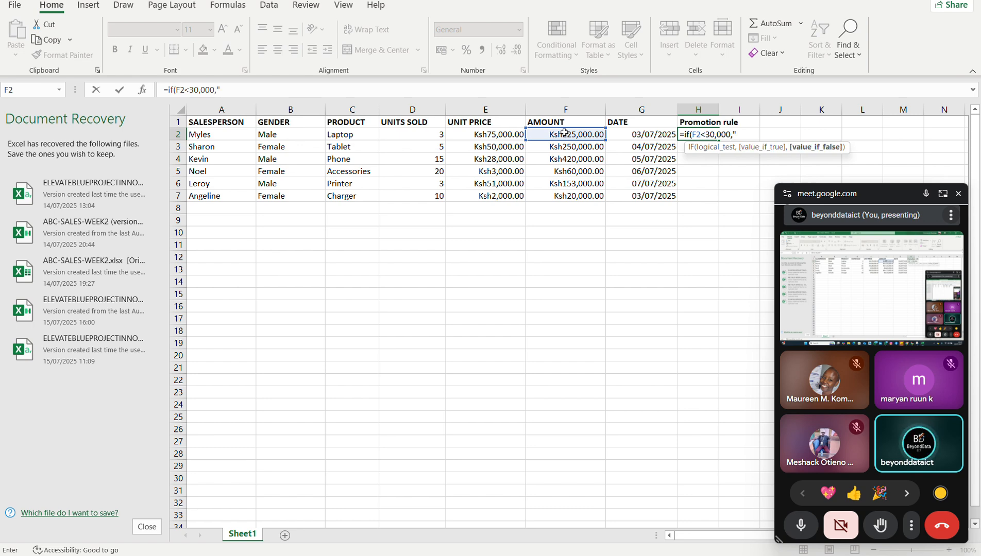
{"action": "type", "text": "\"Needs Ment"}
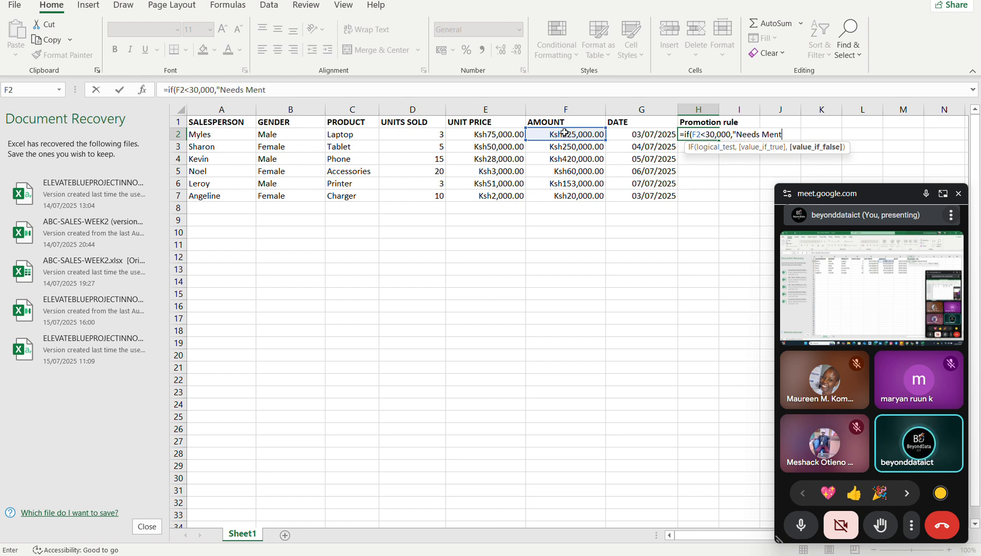
{"action": "type", "text": "orship"}
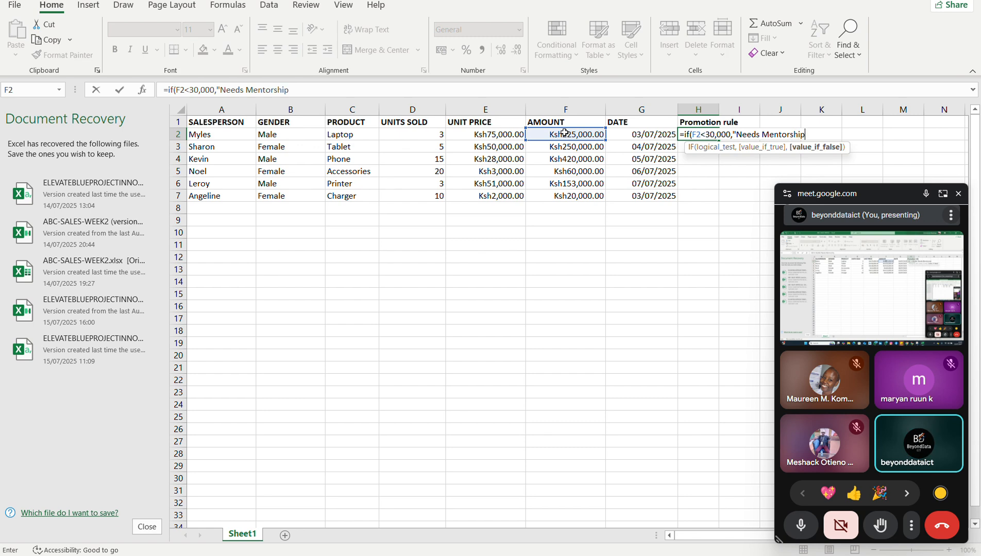
{"action": "type", "text": "\",\"Nee"}
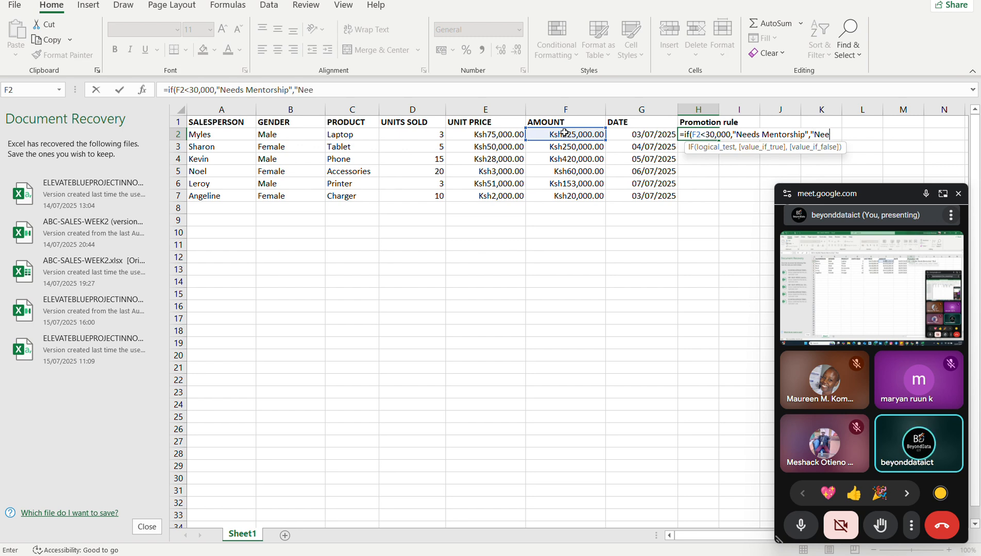
{"action": "type", "text": "ds Promot"}
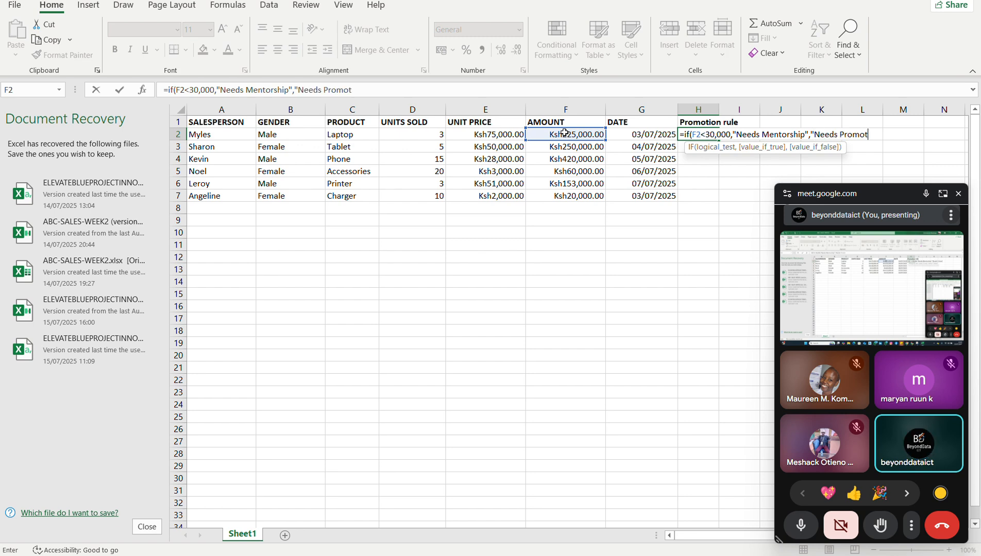
{"action": "type", "text": "ion\")"}
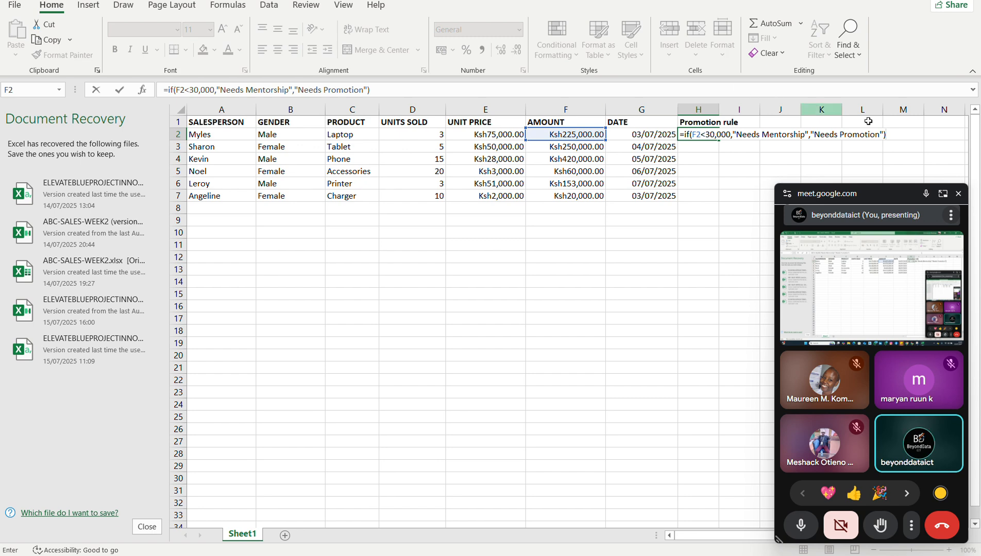
Complete the H2 formula with "Needs Mentorship" if true and "Needs Promotion" if false, closing the floating meeting window and trying to commit it.
{"action": "left_click", "coordinate": [957, 194]}
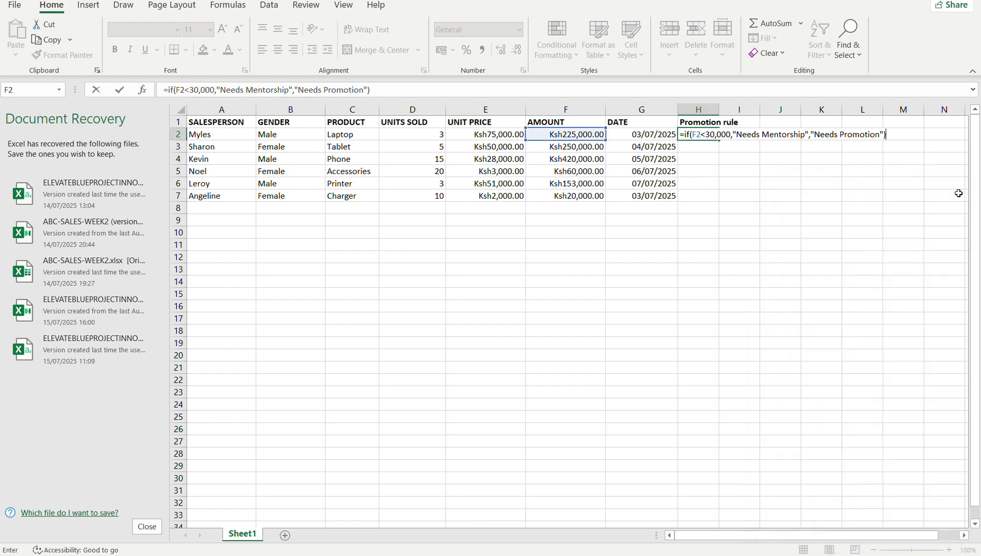
{"action": "key", "text": "Return"}
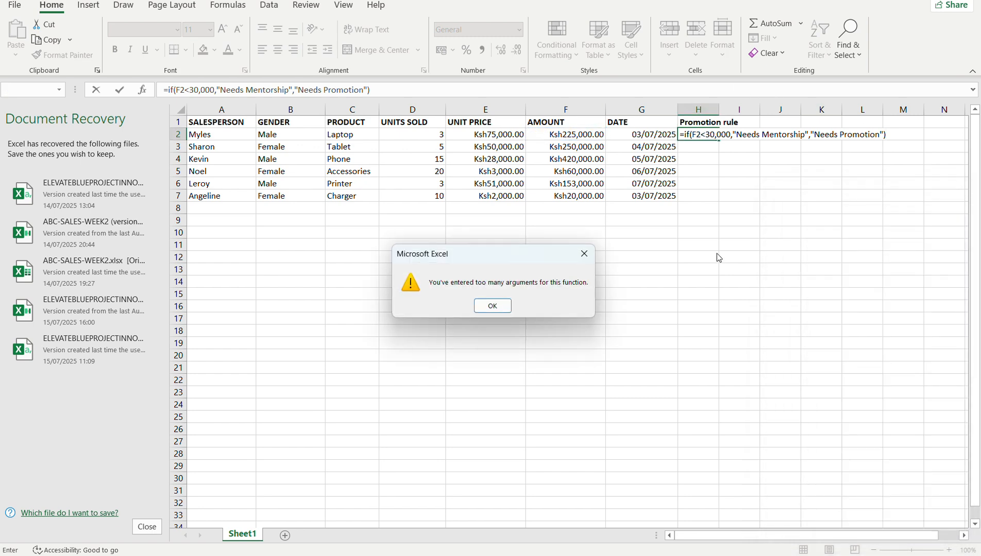
{"action": "left_click", "coordinate": [492, 306]}
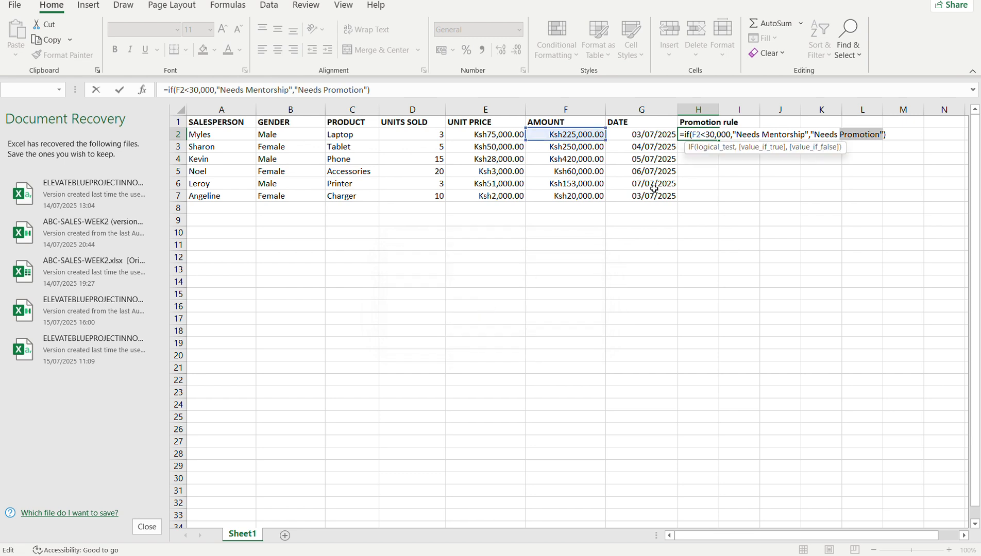
Remove the thousands comma from the H2 formula so the threshold reads 30000, and commit the formula.
{"action": "left_click", "coordinate": [850, 134]}
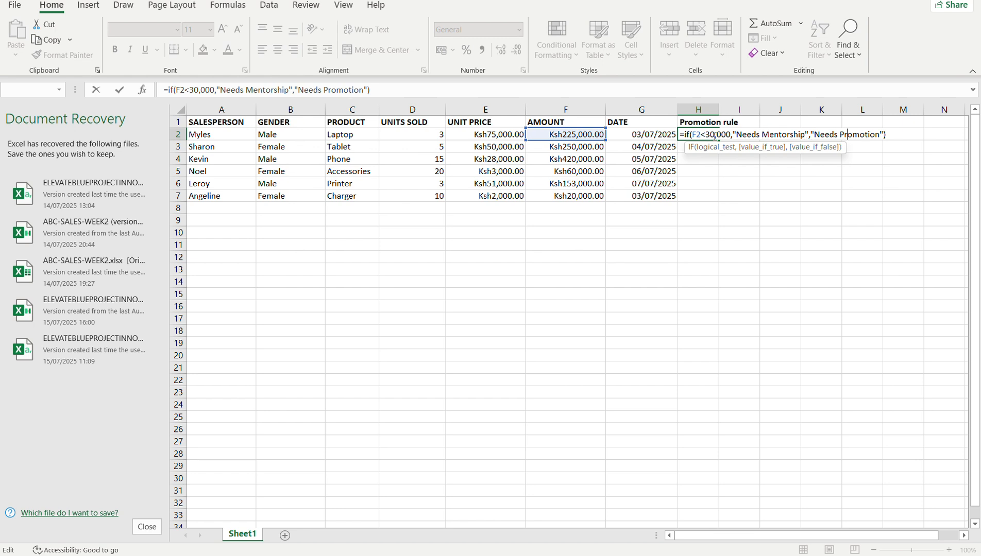
{"action": "left_click", "coordinate": [718, 136]}
{"action": "key", "text": "BackSpace"}
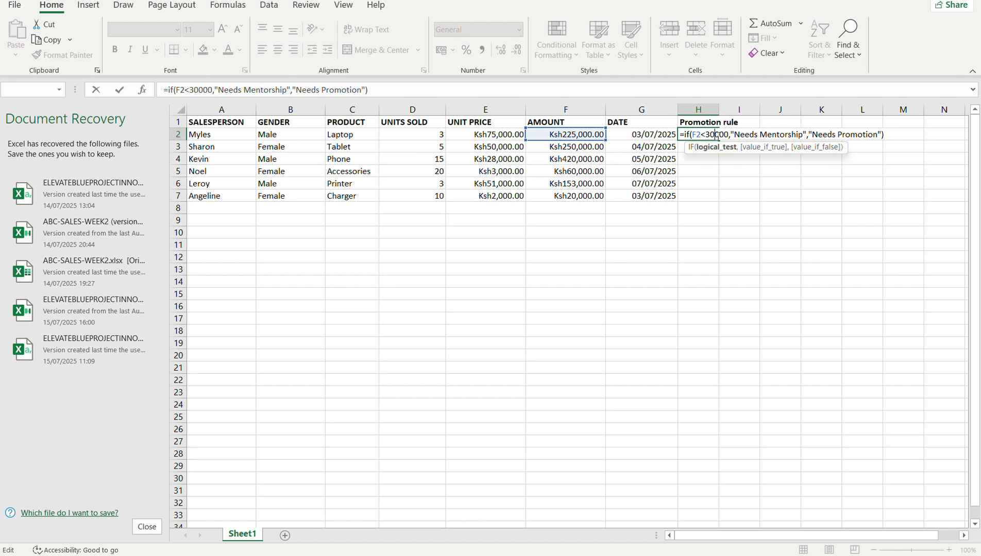
{"action": "left_click", "coordinate": [758, 134]}
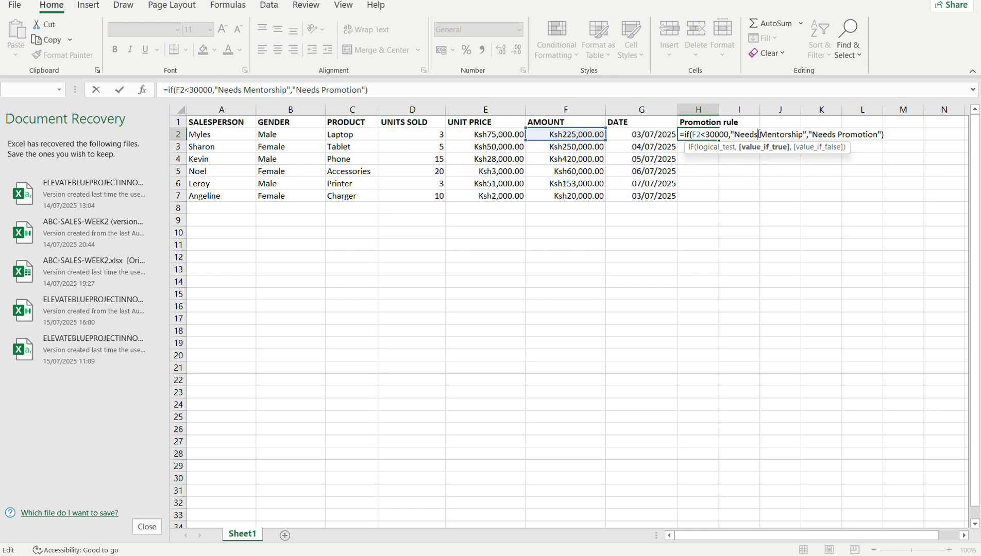
{"action": "key", "text": "Return"}
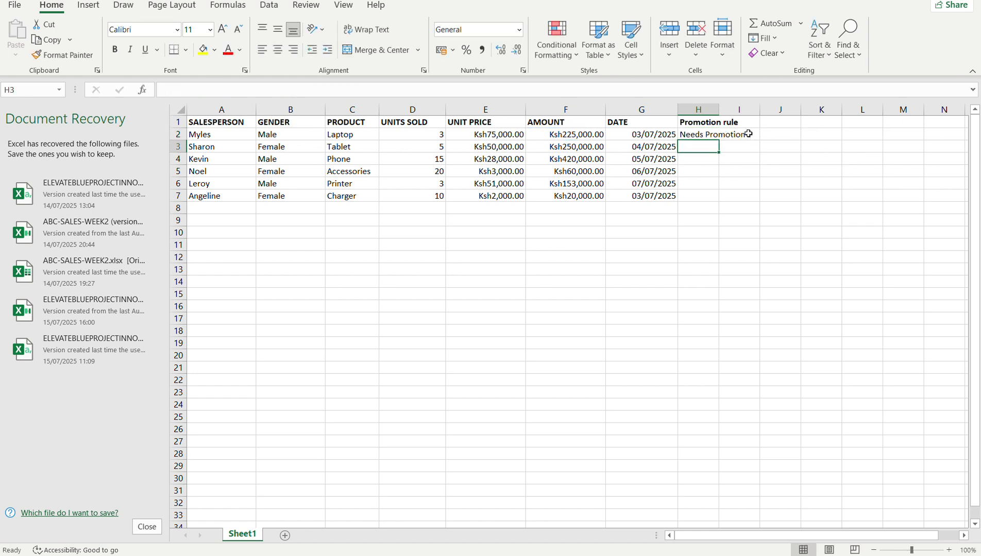
Fill the Promotion rule formula from H2 down to H7 and check rows 5 and 7 against their amounts.
{"action": "left_click", "coordinate": [713, 136]}
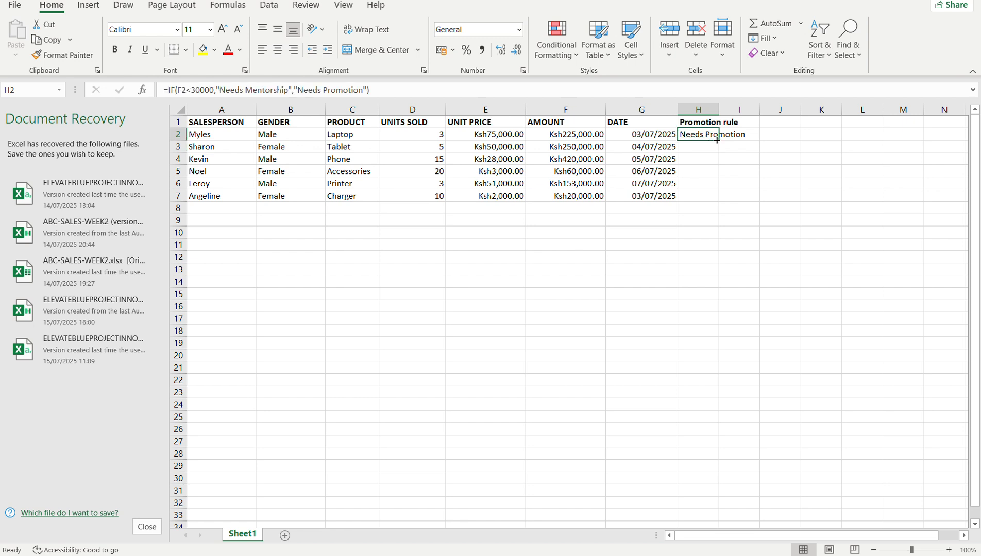
{"action": "left_click_drag", "start_coordinate": [716, 140], "coordinate": [720, 200]}
{"action": "left_click", "coordinate": [701, 167]}
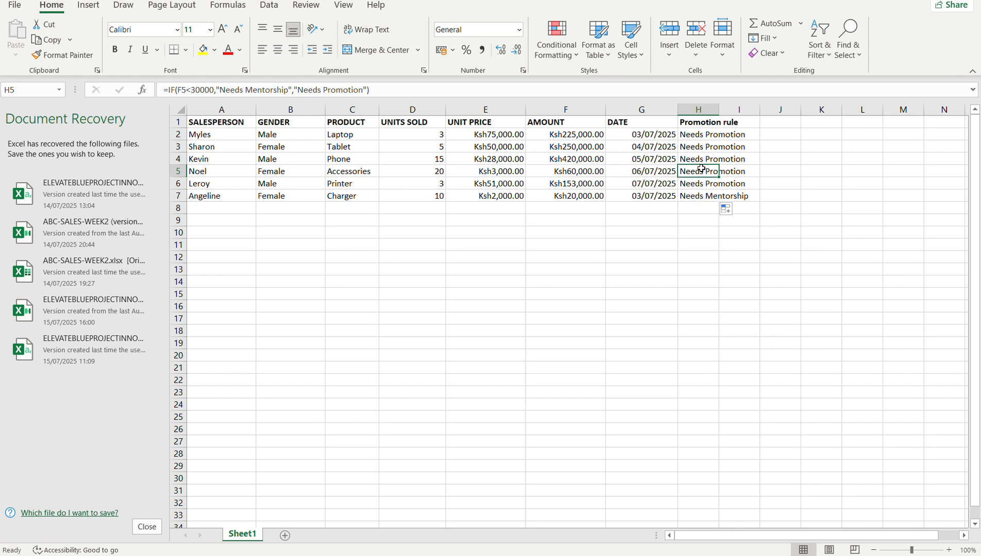
{"action": "left_click", "coordinate": [701, 193]}
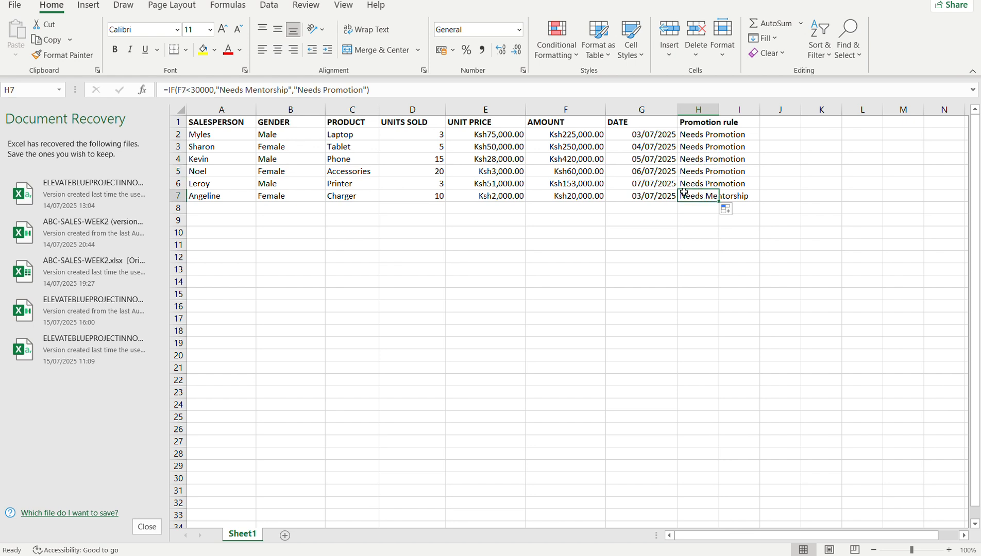
{"action": "left_click", "coordinate": [578, 175]}
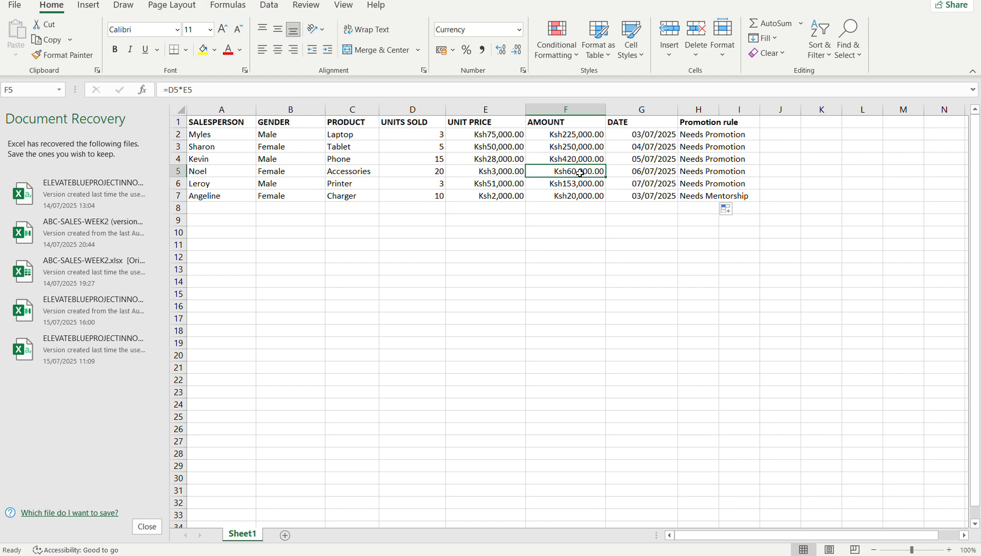
{"action": "left_click", "coordinate": [699, 168]}
Change the threshold in the H2 formula to 100000 and fill the updated formula down to H7.
{"action": "double_click", "coordinate": [702, 134]}
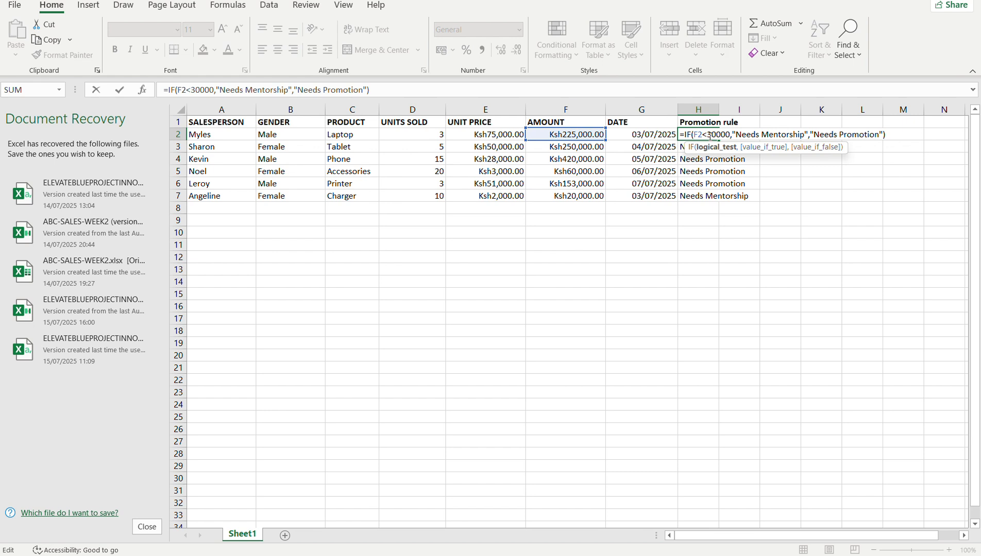
{"action": "key", "text": "Delete"}
{"action": "type", "text": "10"}
{"action": "key", "text": "Return"}
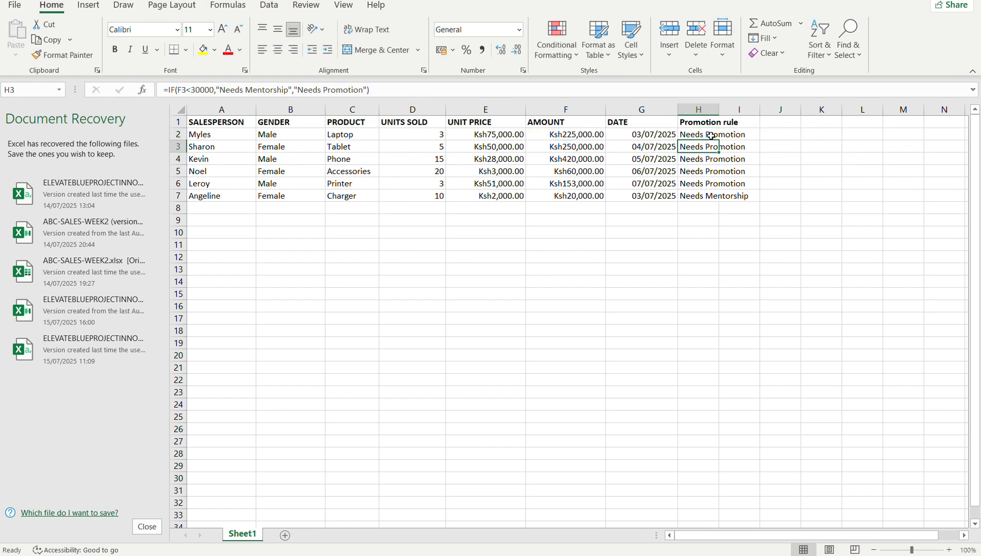
{"action": "left_click", "coordinate": [714, 135]}
{"action": "left_click_drag", "start_coordinate": [717, 140], "coordinate": [721, 205]}
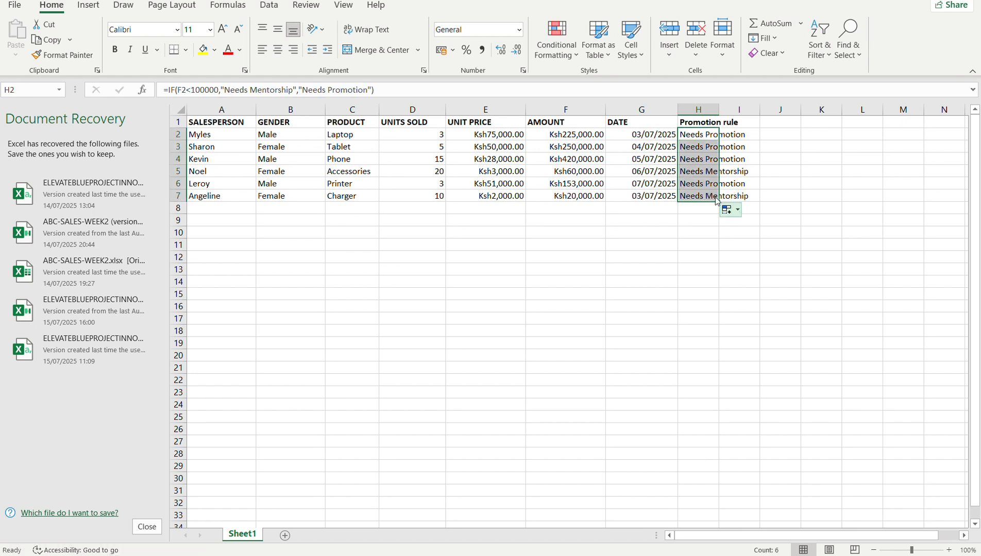
Compare the Promotion rule results in column H with the sales figures in the AMOUNT column, row by row.
{"action": "left_click", "coordinate": [694, 138]}
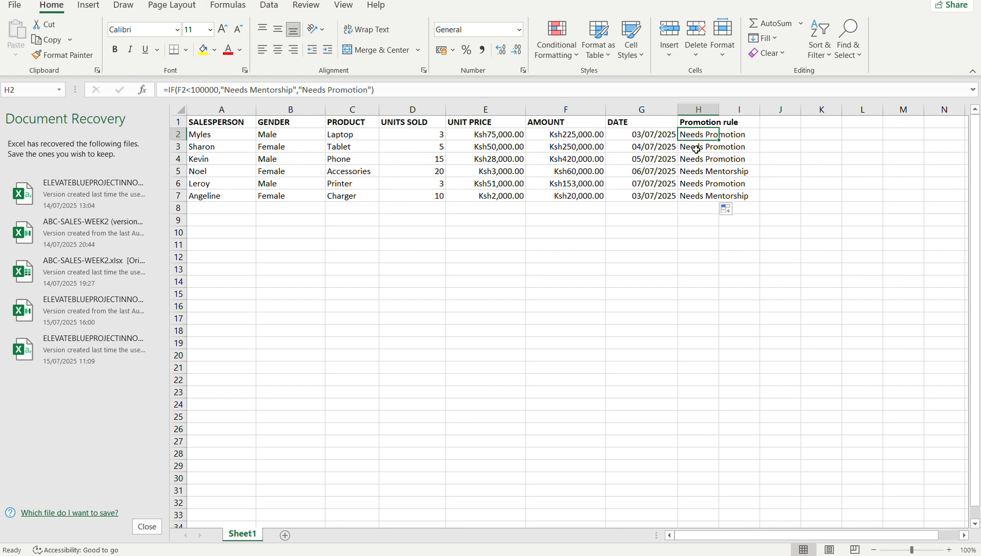
{"action": "left_click", "coordinate": [582, 137]}
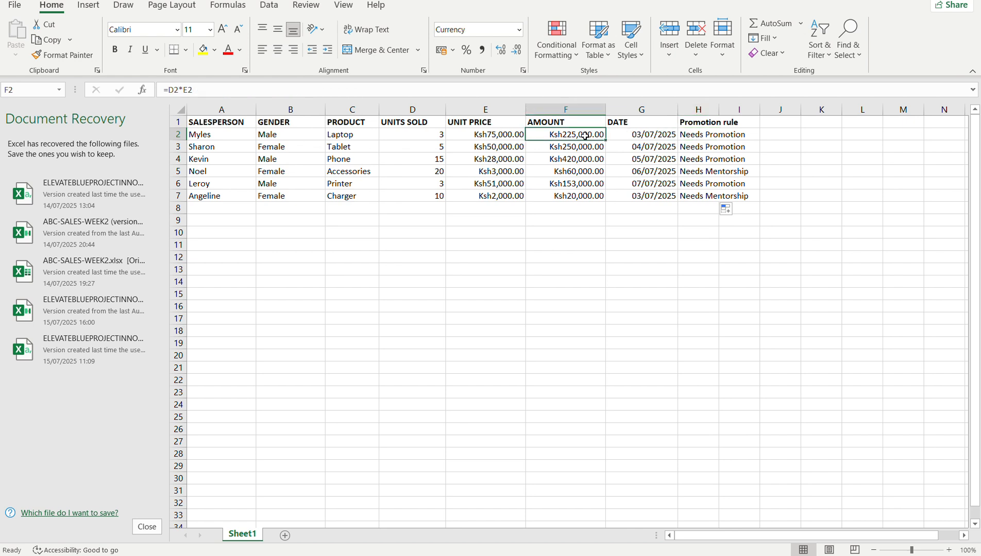
{"action": "left_click", "coordinate": [694, 145]}
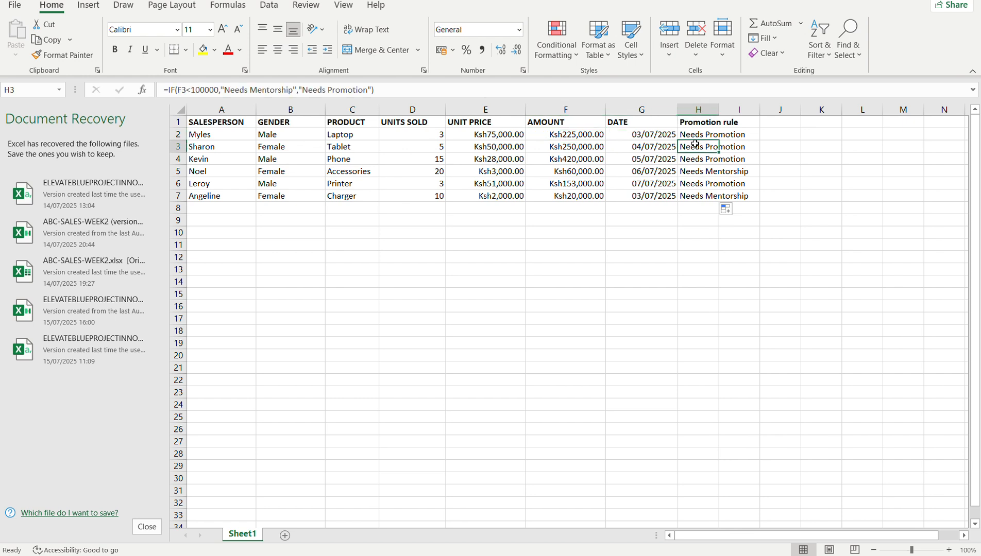
{"action": "left_click", "coordinate": [581, 150]}
{"action": "left_click", "coordinate": [689, 158]}
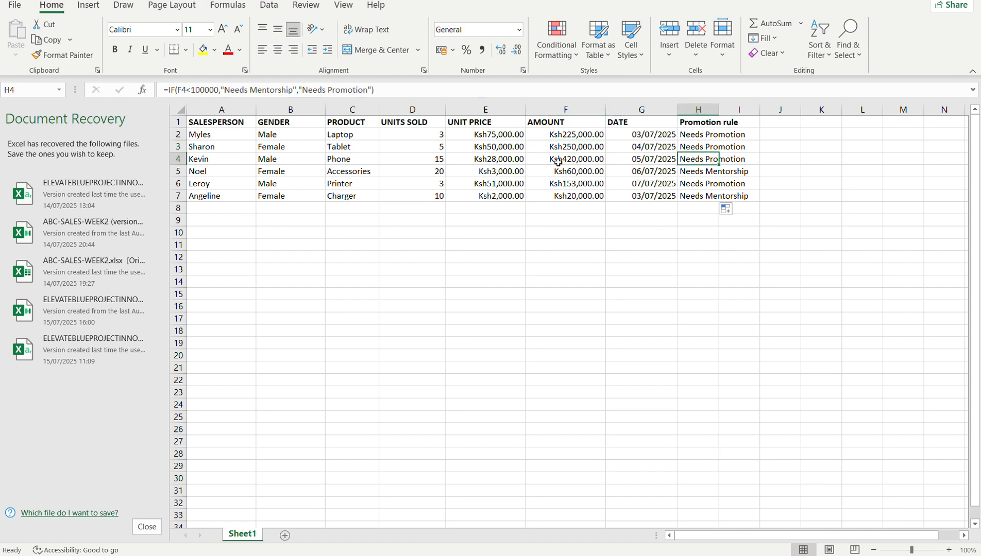
{"action": "left_click", "coordinate": [684, 171]}
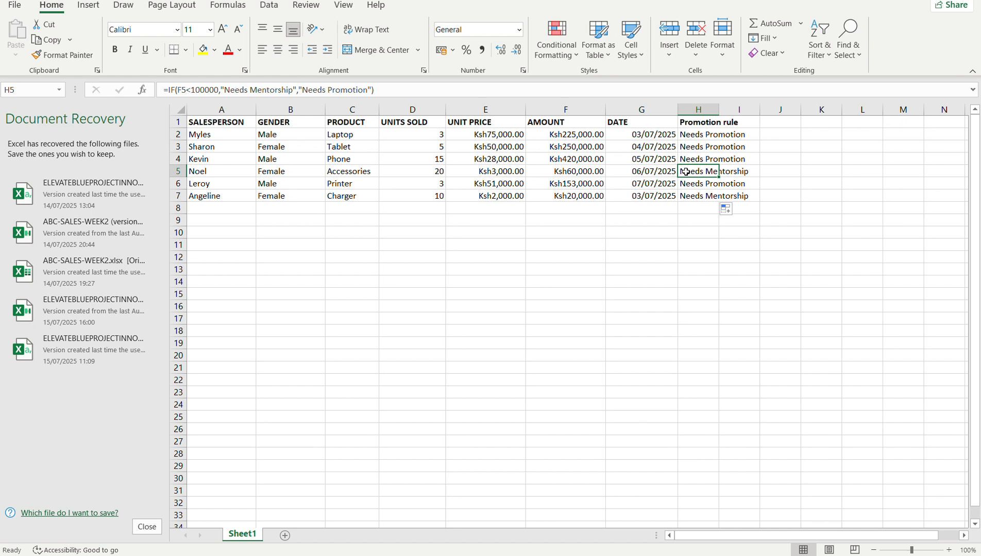
{"action": "left_click", "coordinate": [590, 173]}
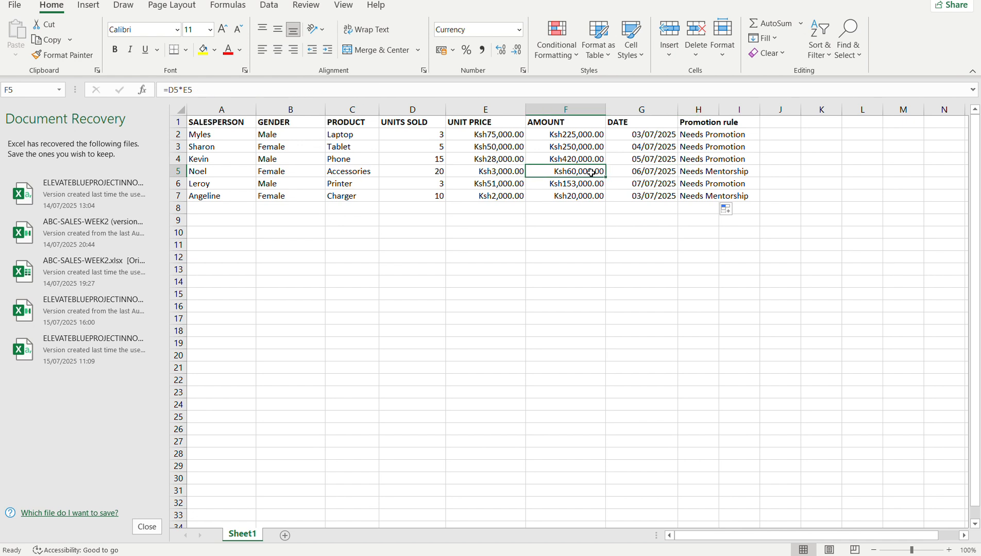
{"action": "left_click", "coordinate": [699, 198]}
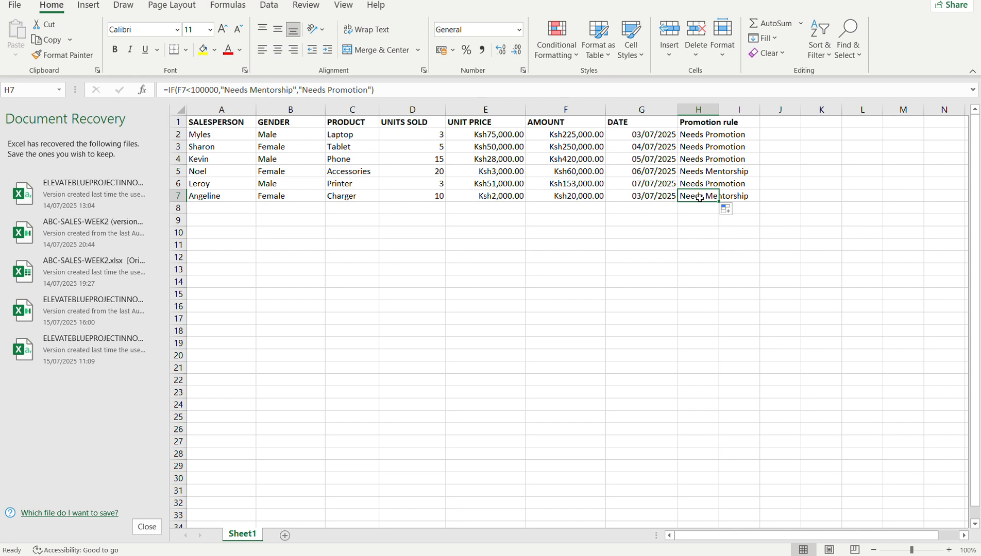
{"action": "left_click", "coordinate": [567, 196]}
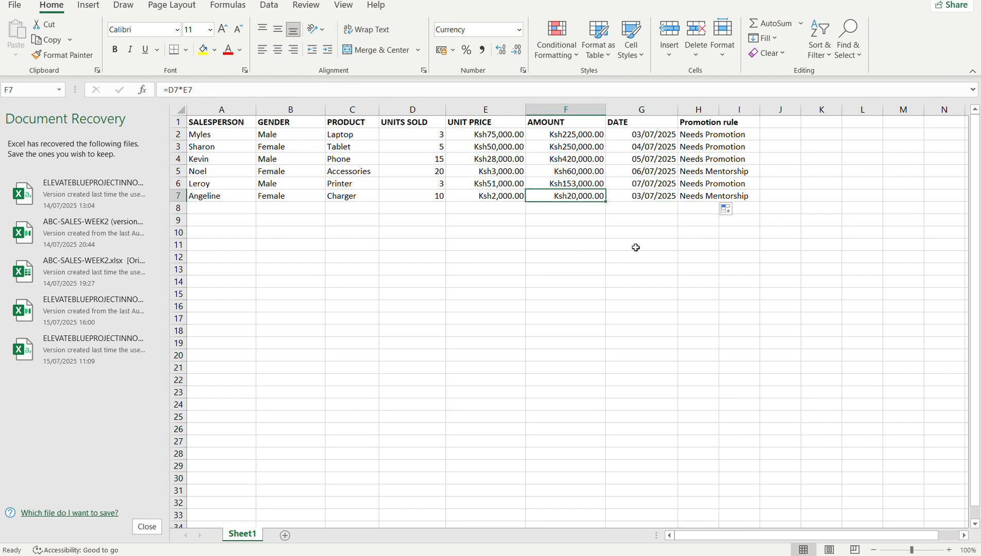
{"action": "left_click", "coordinate": [694, 173]}
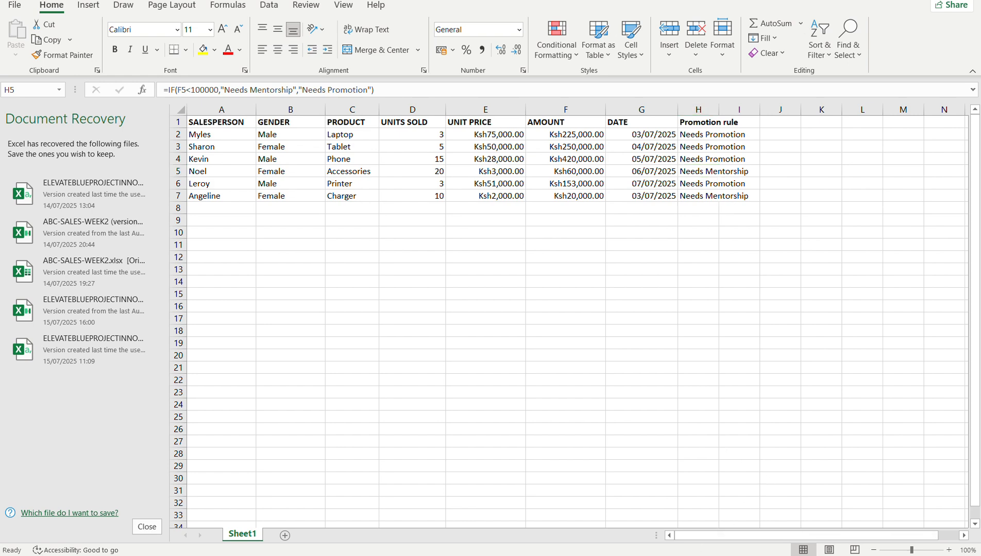
Switch to the Google Docs session notes in the browser, and open the Google Meet call page.
{"action": "mouse_move", "coordinate": [703, 552]}
{"action": "left_click", "coordinate": [660, 487]}
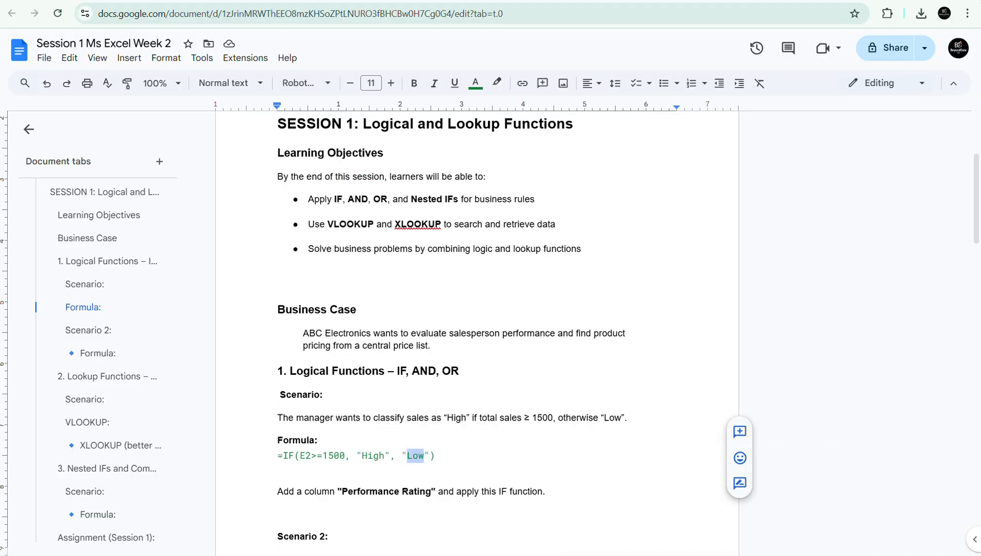
{"action": "left_click", "coordinate": [650, 0]}
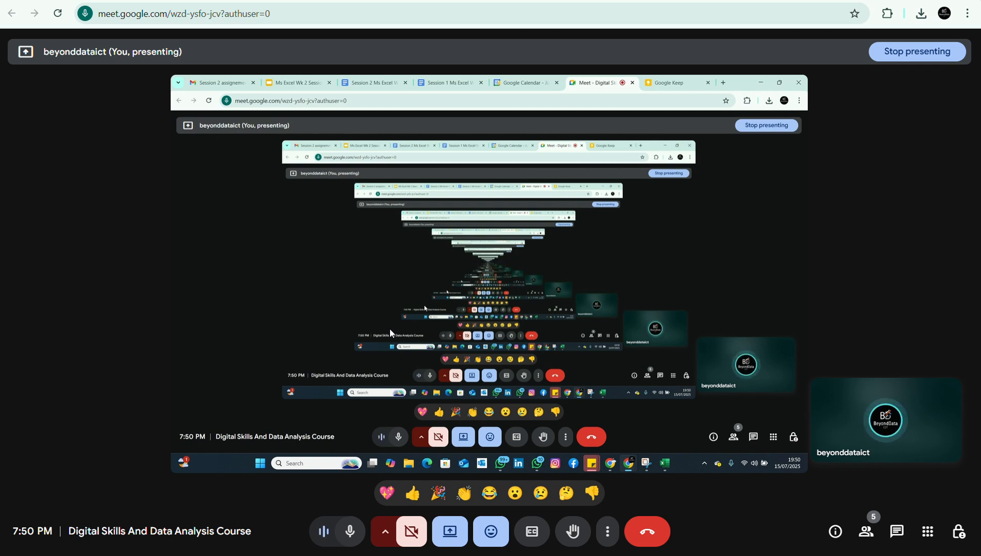
Switch to the ABC-SALES-WEEK2 workbook, and return to the Google Meet call page.
{"action": "mouse_move", "coordinate": [761, 555]}
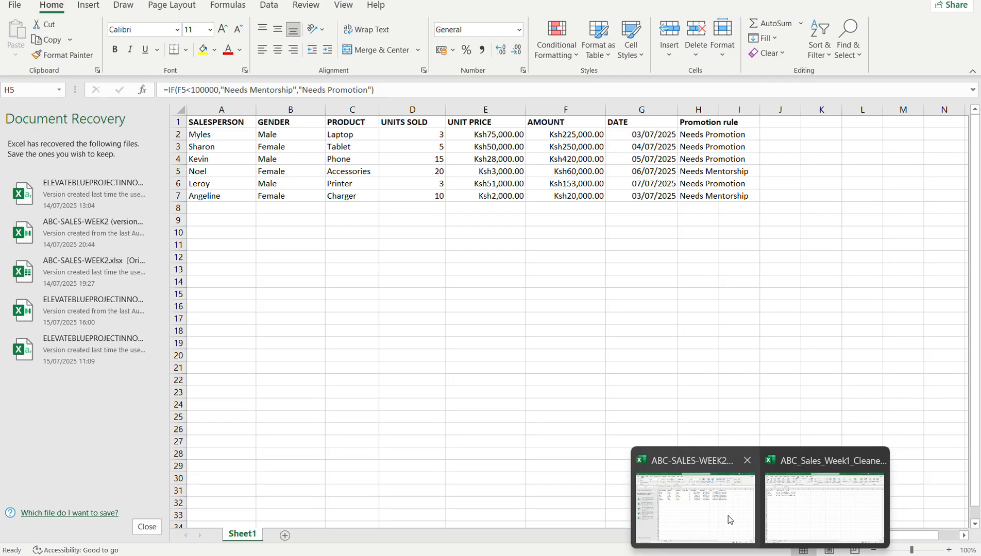
{"action": "left_click", "coordinate": [728, 515]}
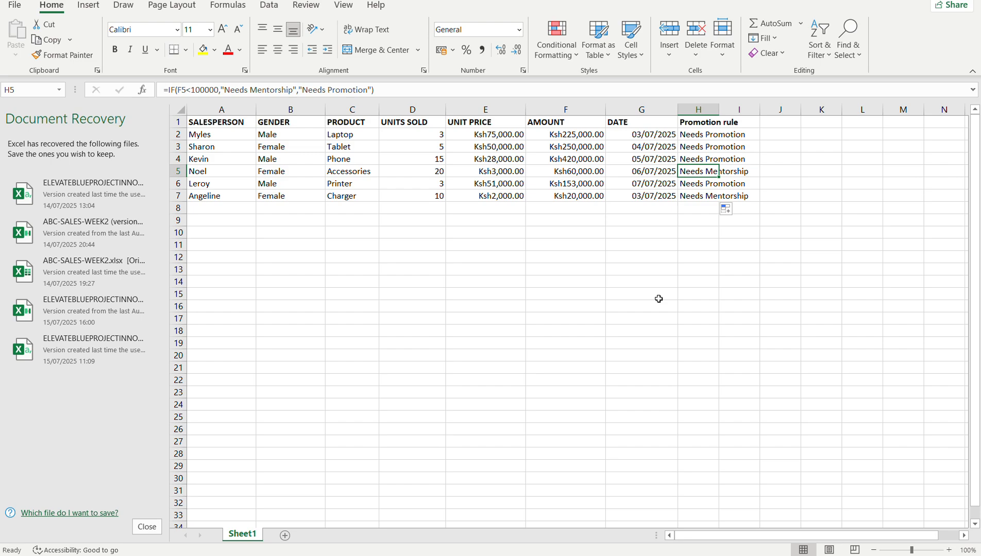
{"action": "left_click", "coordinate": [704, 555]}
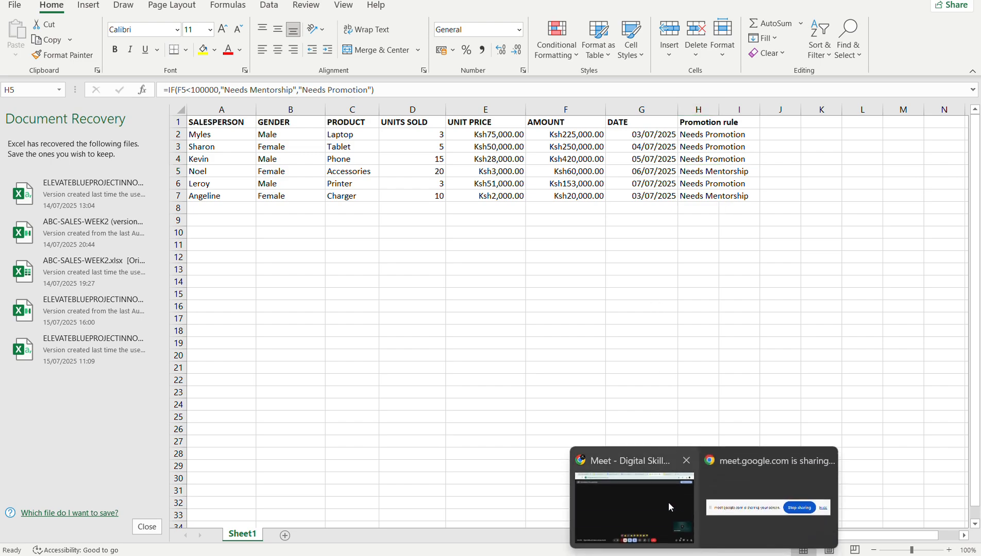
{"action": "left_click", "coordinate": [669, 503]}
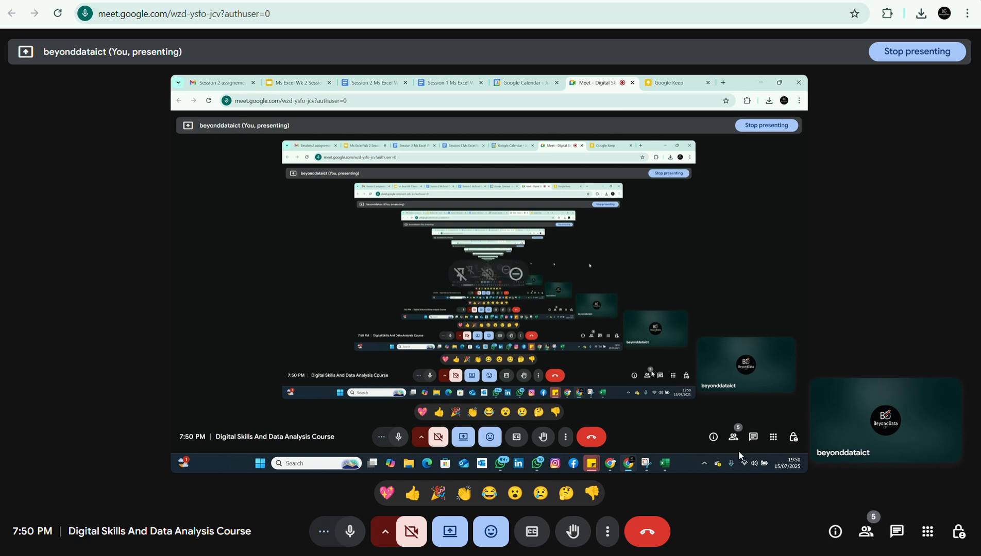
View the sales workbook once more, go back to the Google Meet call, and dismiss the raised-hand notification.
{"action": "mouse_move", "coordinate": [759, 555]}
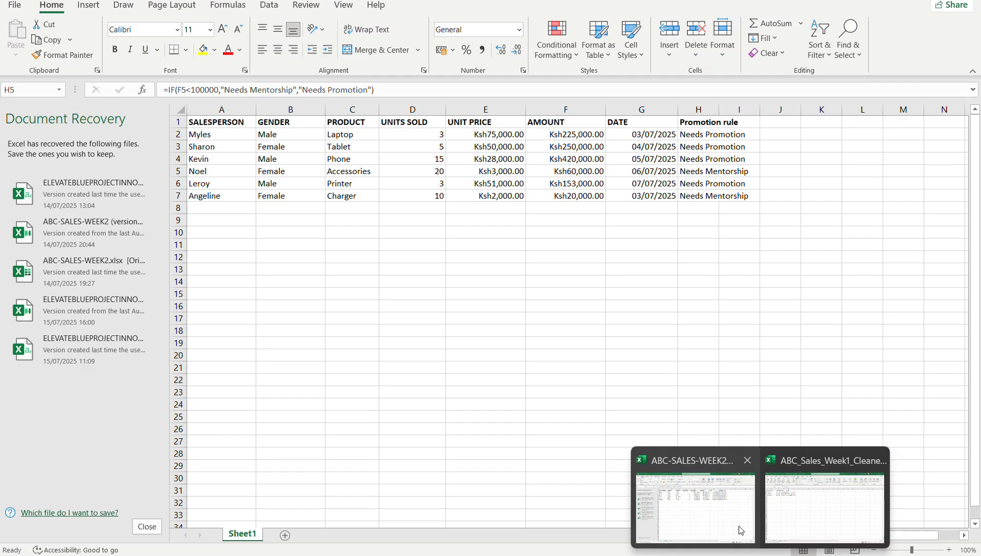
{"action": "left_click", "coordinate": [740, 530]}
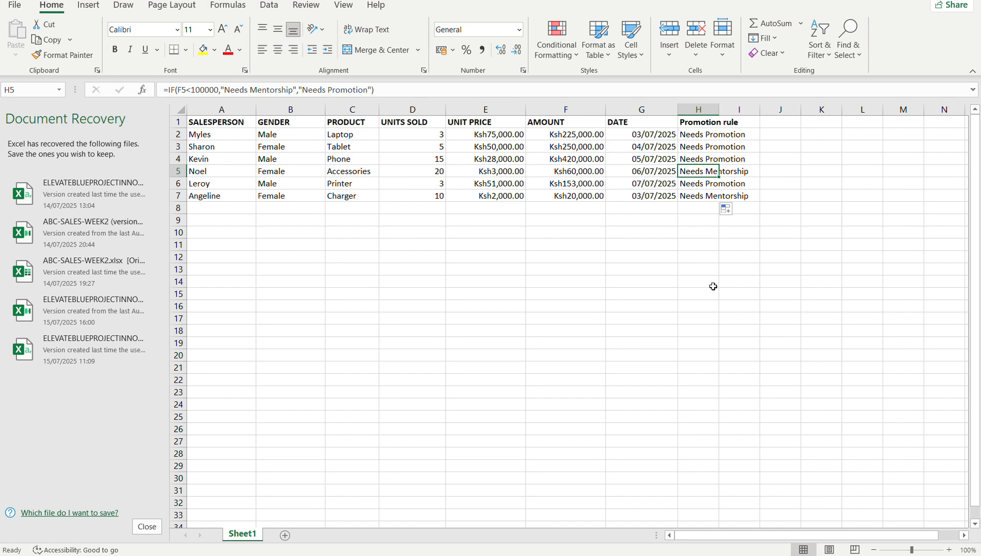
{"action": "mouse_move", "coordinate": [703, 555]}
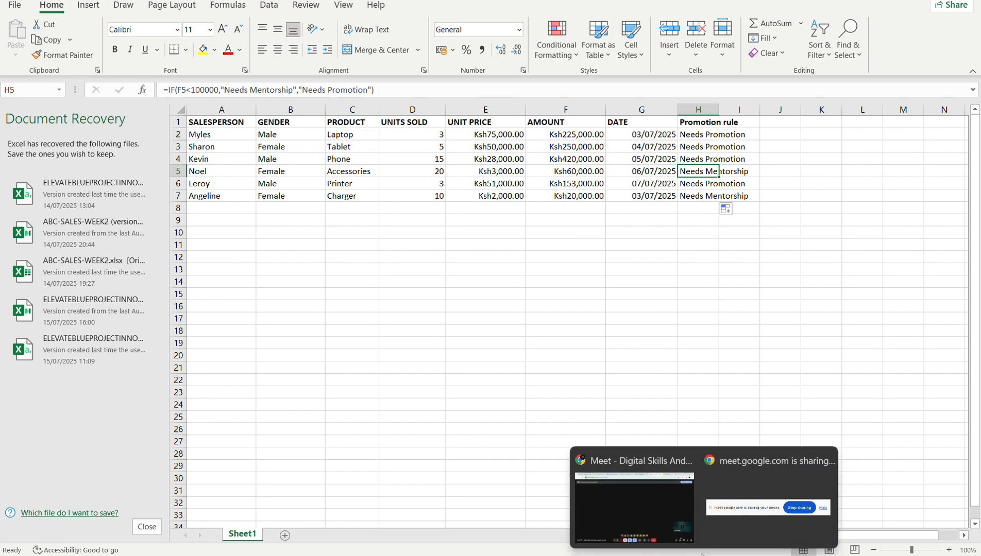
{"action": "left_click", "coordinate": [673, 487]}
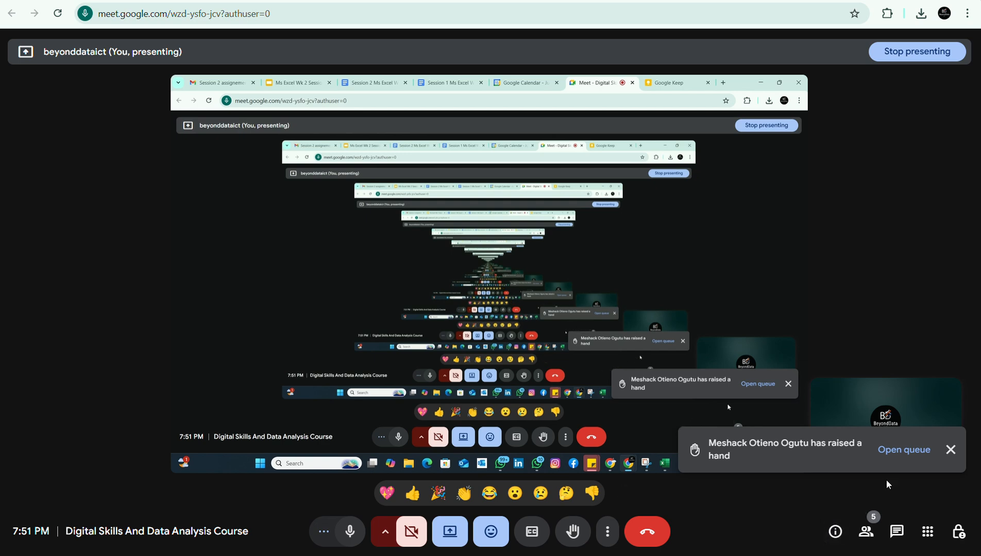
{"action": "left_click", "coordinate": [950, 451]}
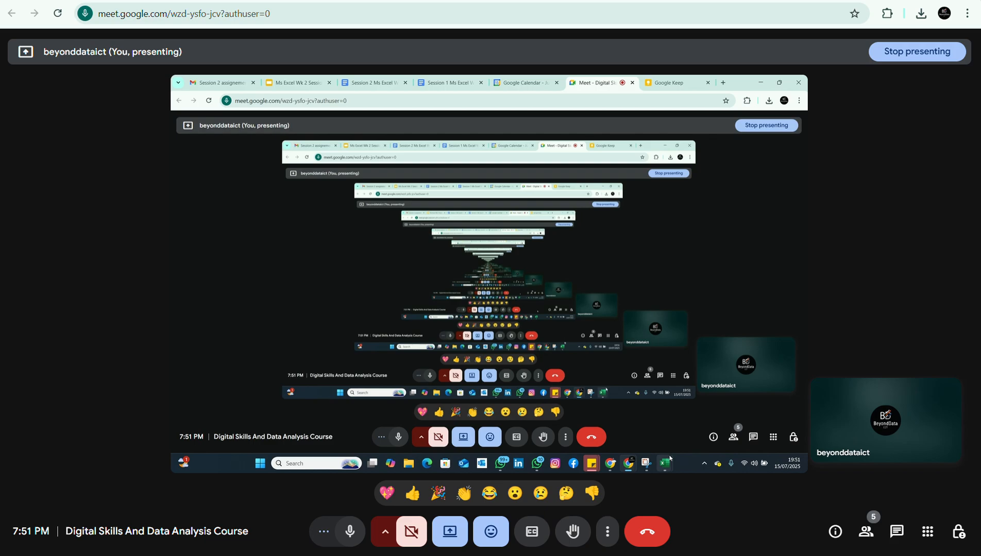
Return to the ABC-SALES-WEEK2 workbook in Excel and go through the entries in the SALESPERSON column.
{"action": "mouse_move", "coordinate": [762, 555]}
{"action": "mouse_move", "coordinate": [783, 530]}
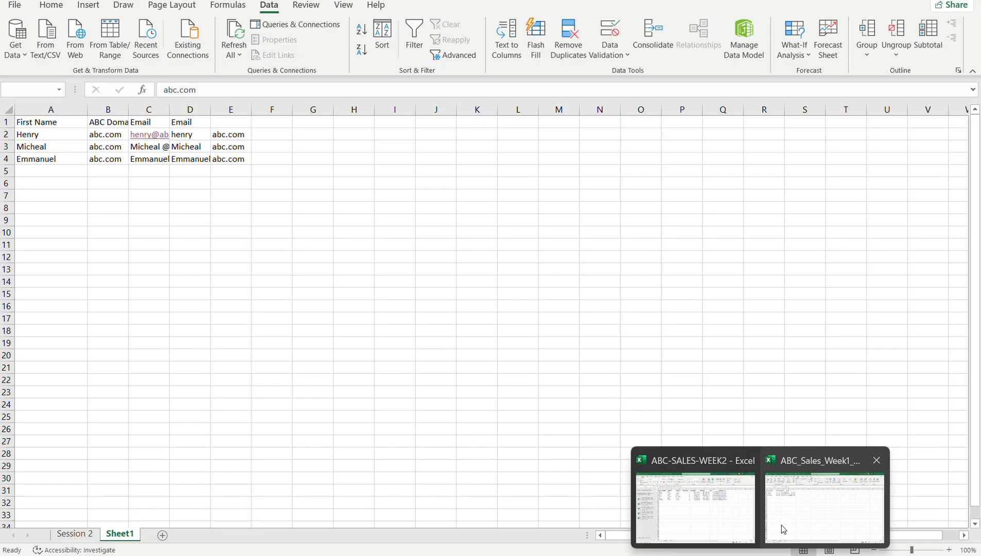
{"action": "left_click", "coordinate": [720, 508]}
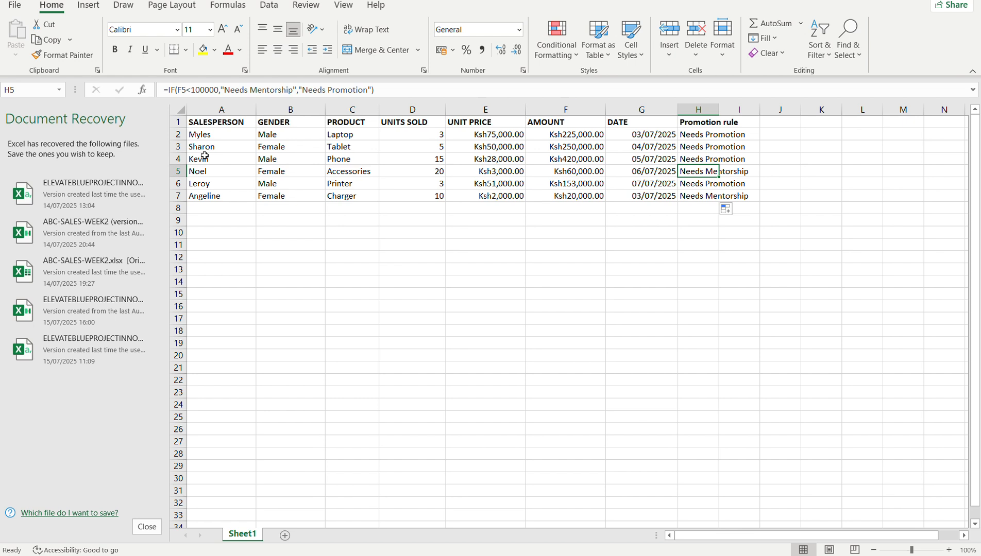
{"action": "left_click", "coordinate": [220, 124]}
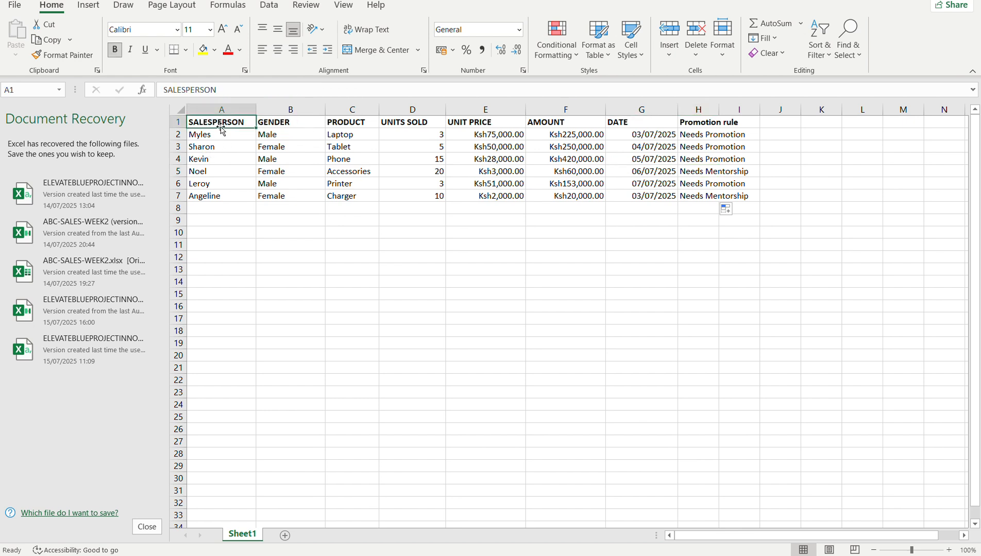
{"action": "left_click", "coordinate": [227, 144]}
{"action": "left_click", "coordinate": [235, 138]}
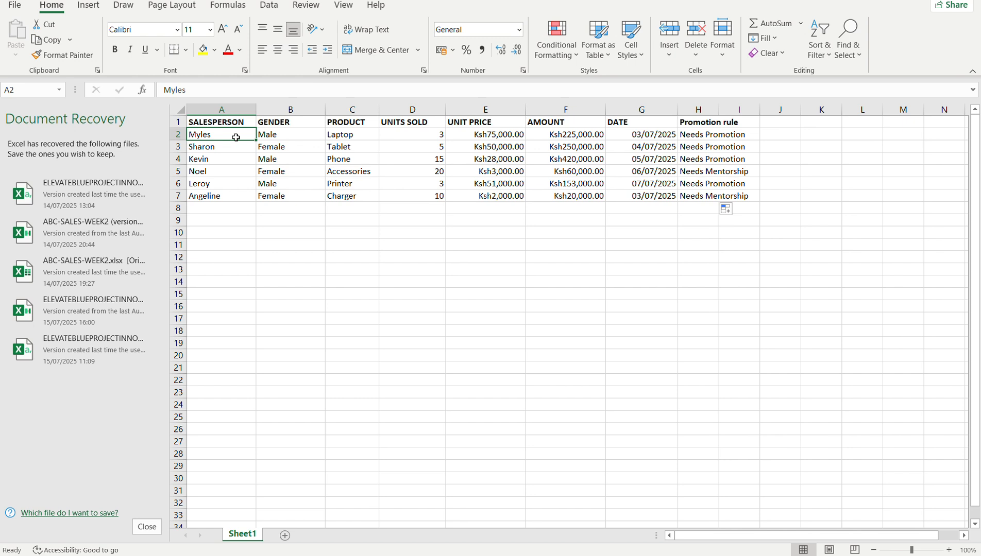
{"action": "left_click", "coordinate": [229, 173]}
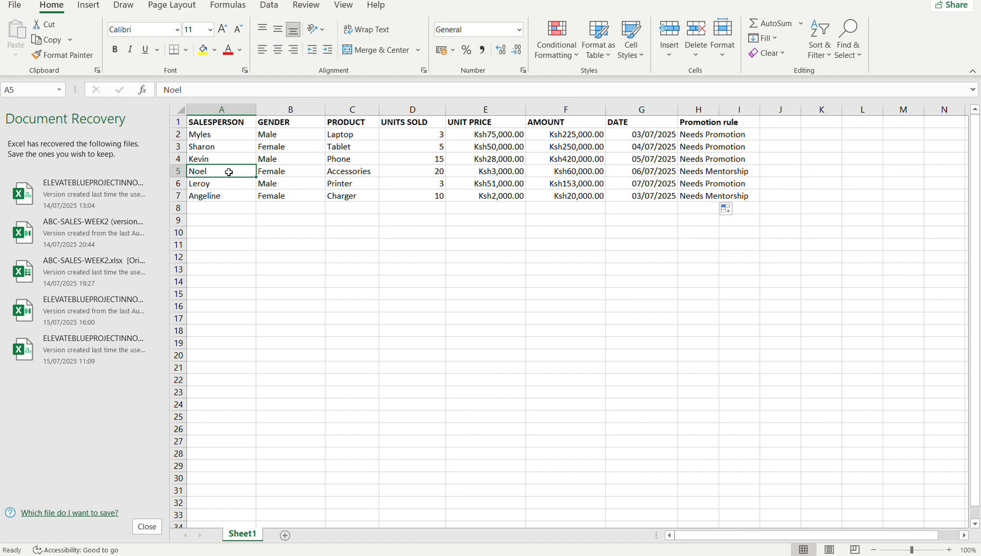
{"action": "left_click", "coordinate": [251, 306]}
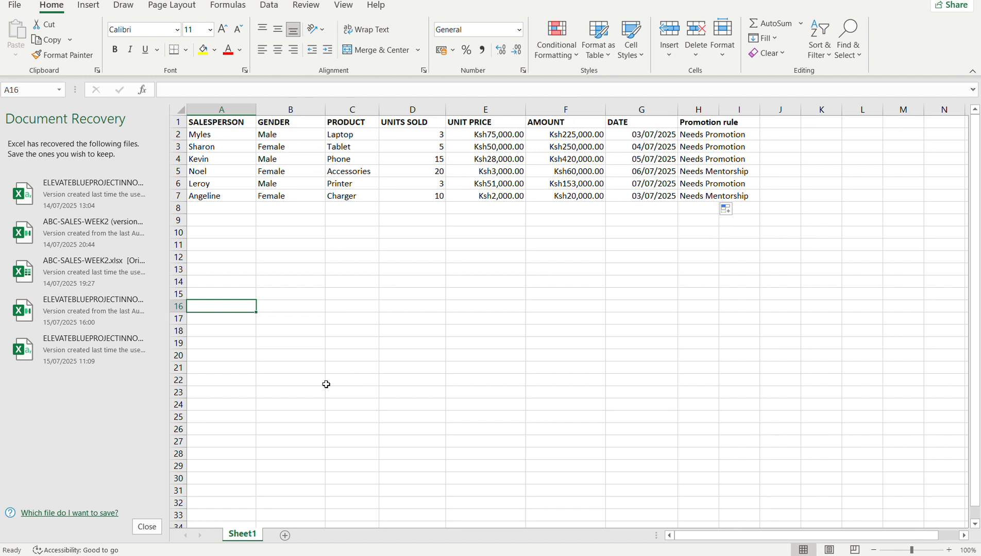
Match the Promotion rule results in column H with the salespeople in column A, and examine the IF formulas behind them.
{"action": "left_click", "coordinate": [693, 135]}
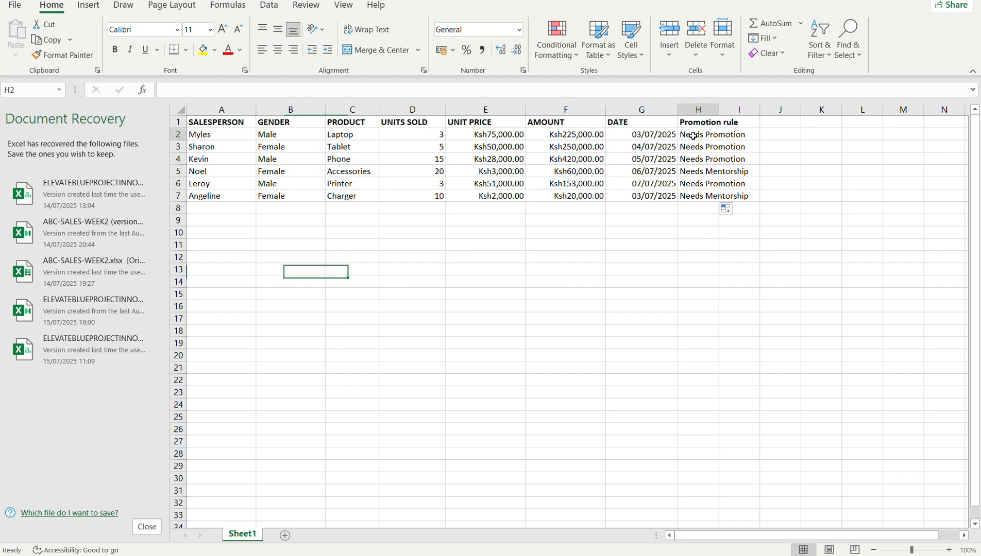
{"action": "left_click", "coordinate": [693, 161]}
{"action": "left_click", "coordinate": [692, 184]}
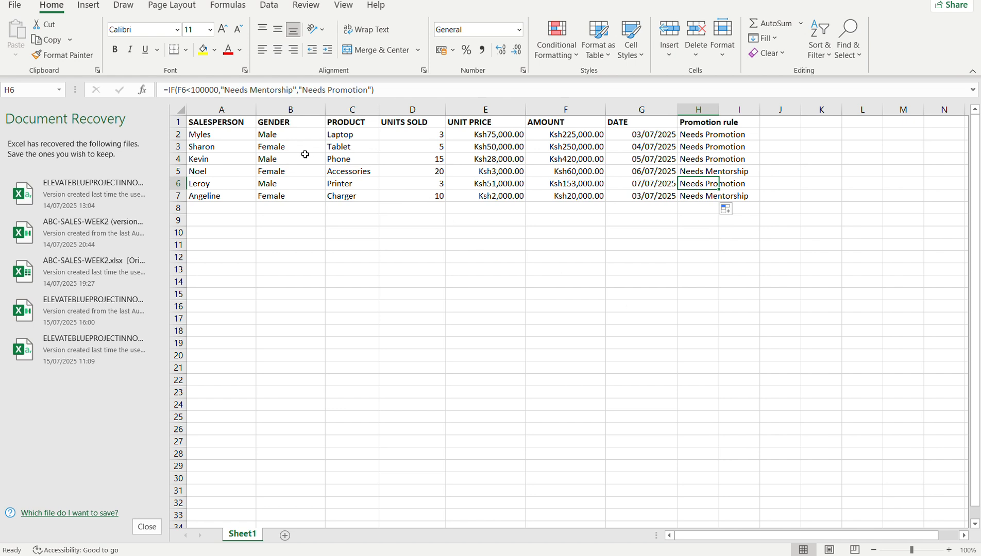
{"action": "left_click", "coordinate": [217, 144]}
{"action": "left_click", "coordinate": [227, 135]}
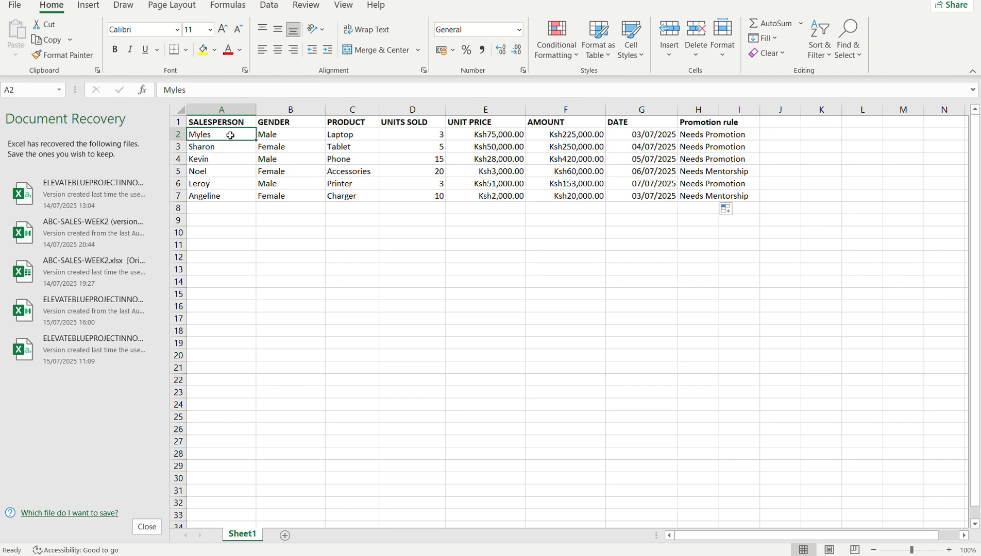
{"action": "left_click", "coordinate": [233, 146]}
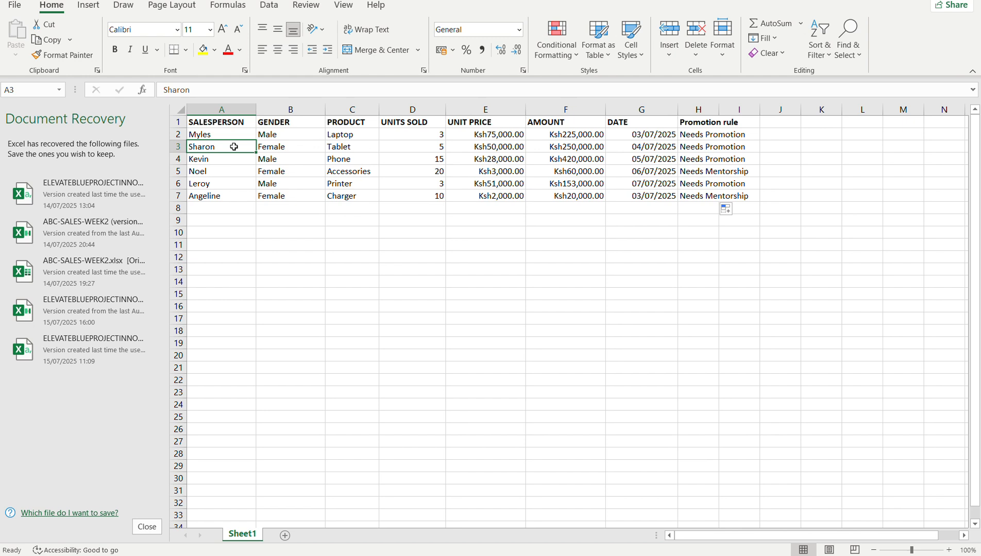
{"action": "left_click", "coordinate": [697, 133]}
{"action": "left_click", "coordinate": [698, 146]}
{"action": "left_click", "coordinate": [698, 155]}
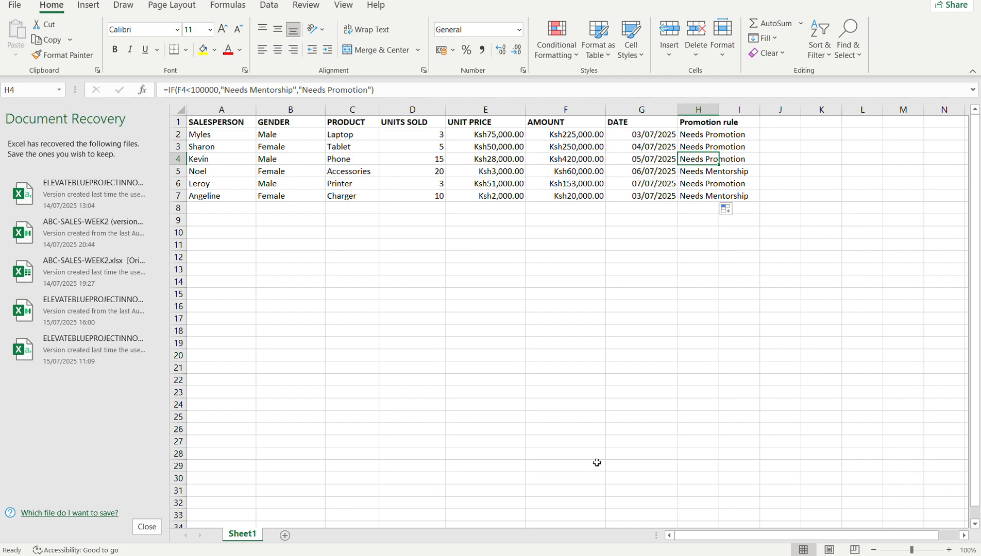
Switch to the browser and look through the open slides and notes to find the Session 1 Ms Excel Week 2 document.
{"action": "left_click", "coordinate": [645, 522]}
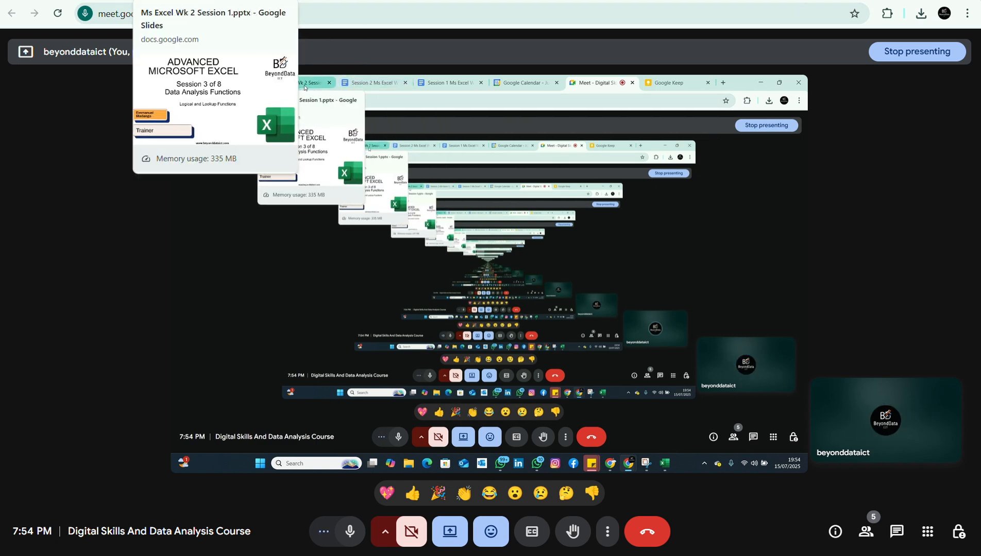
{"action": "left_click", "coordinate": [221, 1]}
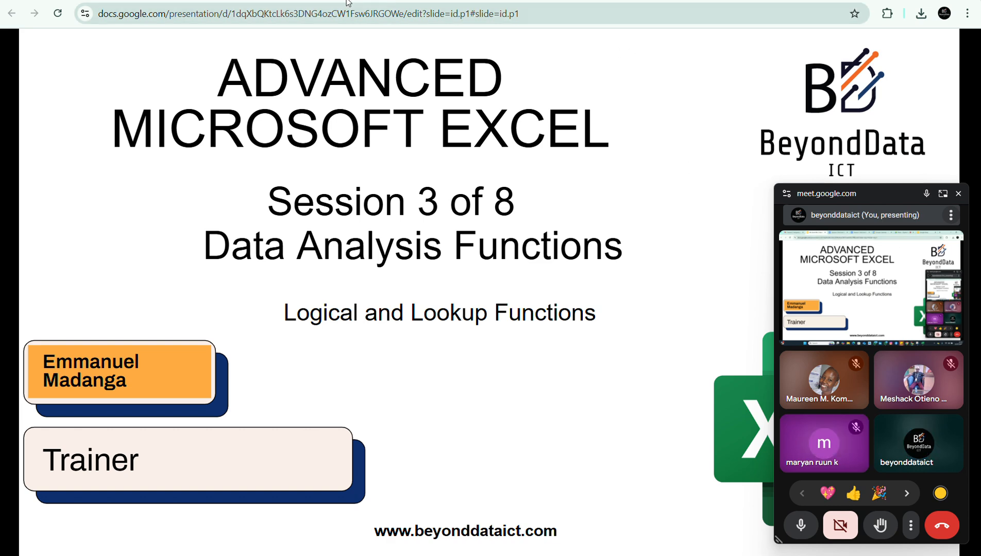
{"action": "left_click", "coordinate": [329, 0]}
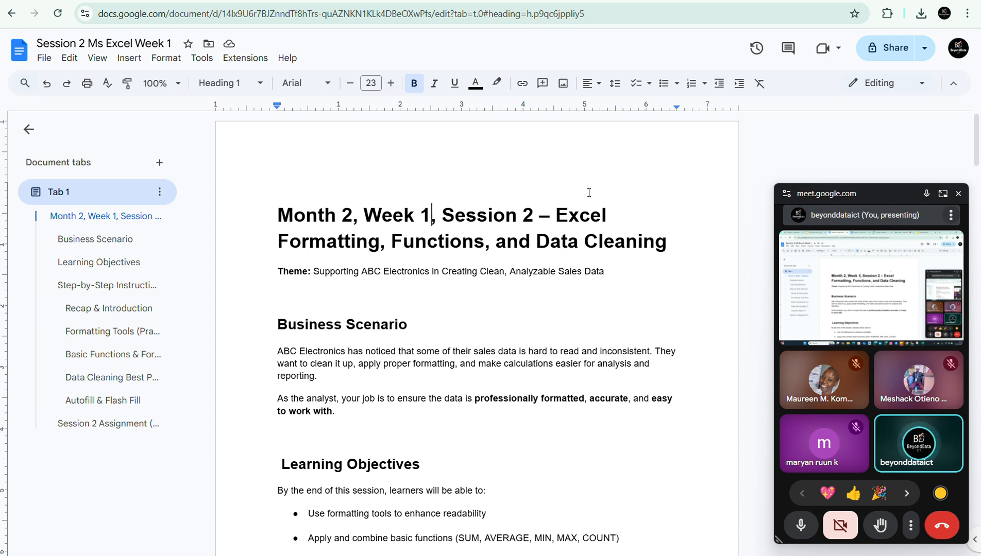
{"action": "left_click", "coordinate": [501, 415]}
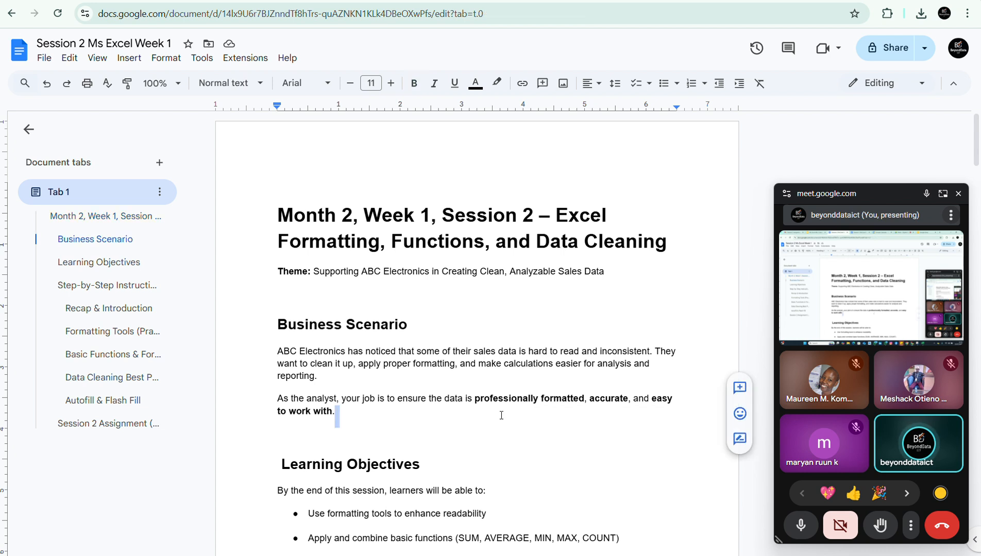
{"action": "left_click", "coordinate": [459, 452]}
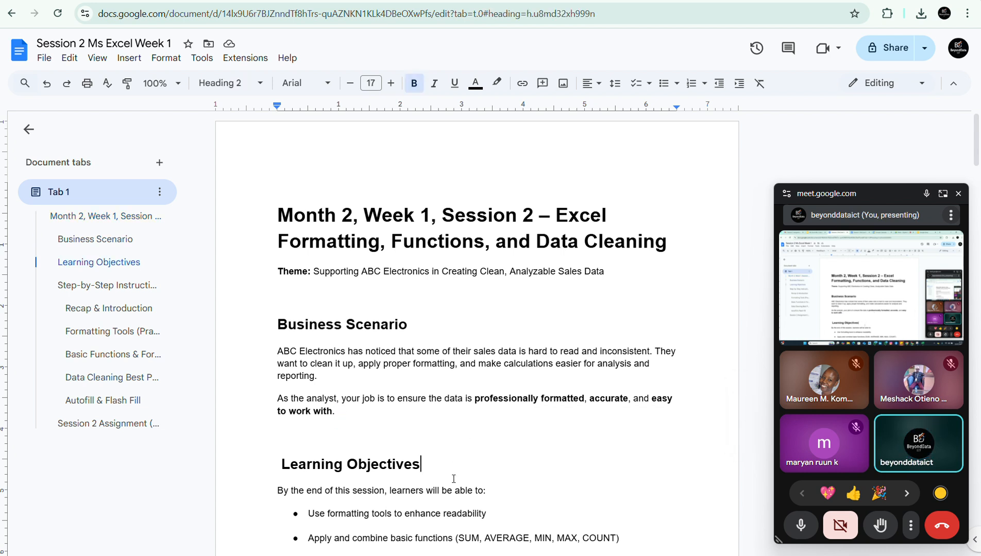
{"action": "left_click", "coordinate": [435, 0]}
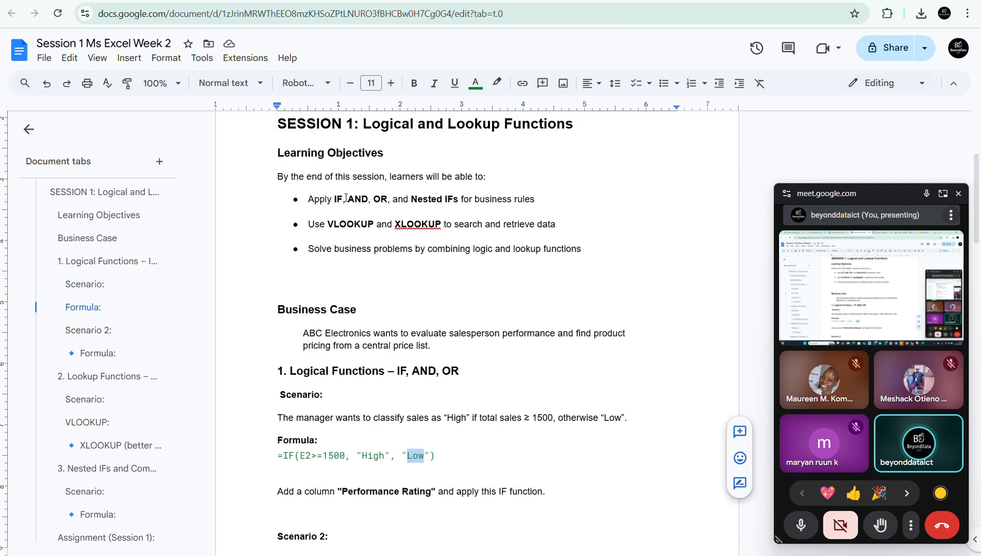
Read the session notes from the first IF scenario through Scenario 2 and its IF with AND formula.
{"action": "left_click", "coordinate": [353, 385]}
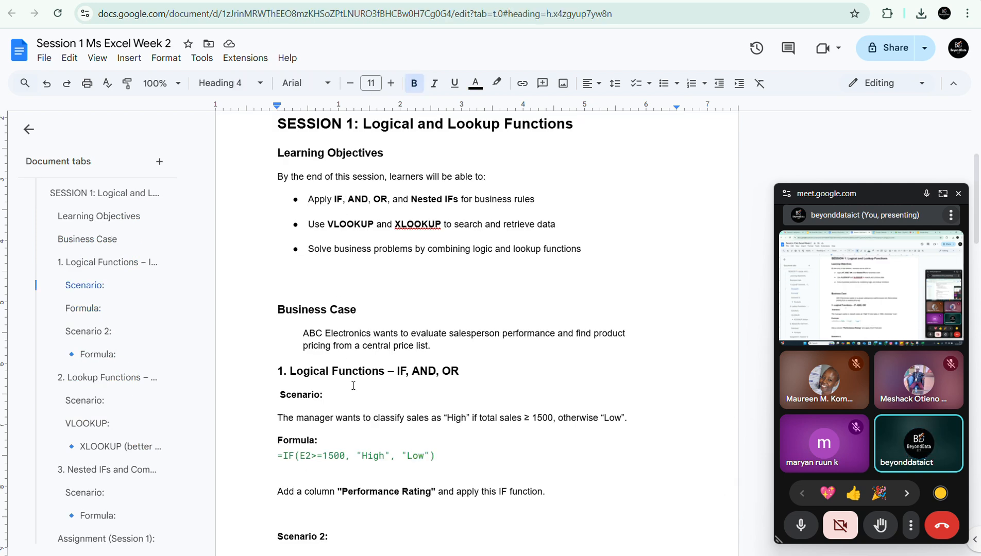
{"action": "key", "text": "Down"}
{"action": "key", "text": "Down"}
{"action": "key", "text": "Down"}
{"action": "key", "text": "Down"}
{"action": "key", "text": "Down"}
{"action": "key", "text": "Down"}
{"action": "key", "text": "Down"}
{"action": "key", "text": "Down"}
{"action": "key", "text": "Down"}
{"action": "key", "text": "Down"}
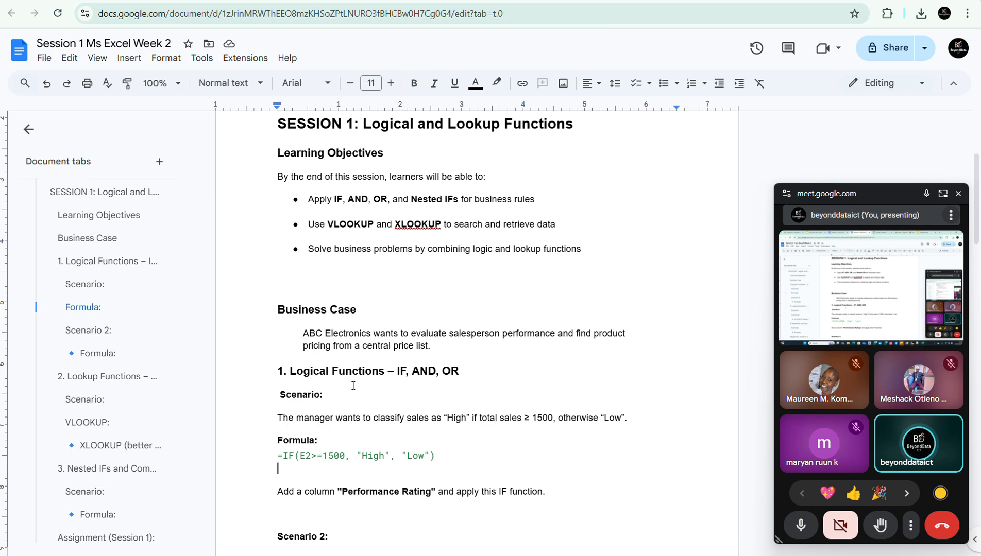
{"action": "key", "text": "Down"}
{"action": "key", "text": "Down"}
{"action": "key", "text": "Down"}
{"action": "key", "text": "Down"}
{"action": "key", "text": "Down"}
{"action": "key", "text": "Down"}
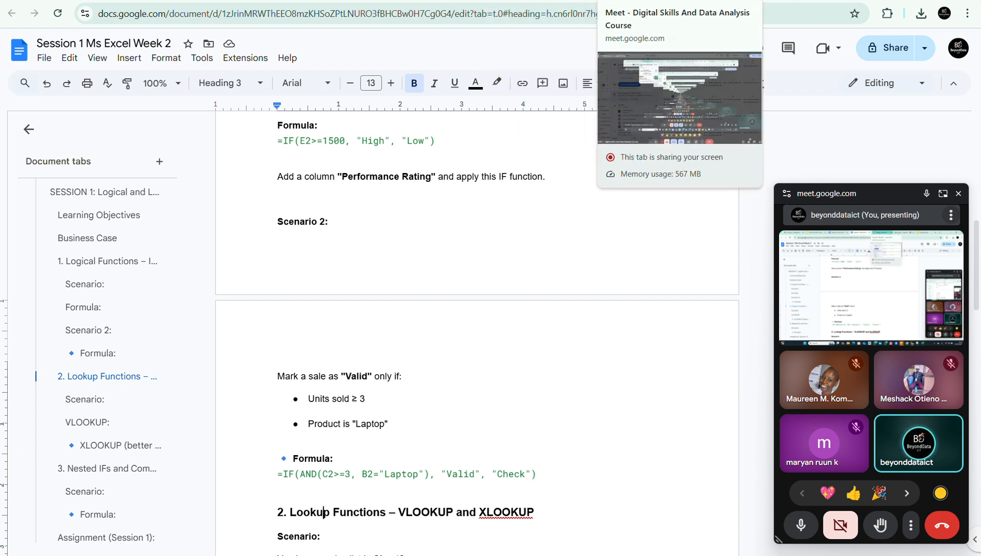
Switch back to the ABC-SALES-WEEK2 workbook in Excel and examine the PRODUCT, UNITS SOLD and UNIT PRICE columns for Scenario 2.
{"action": "mouse_move", "coordinate": [725, 515]}
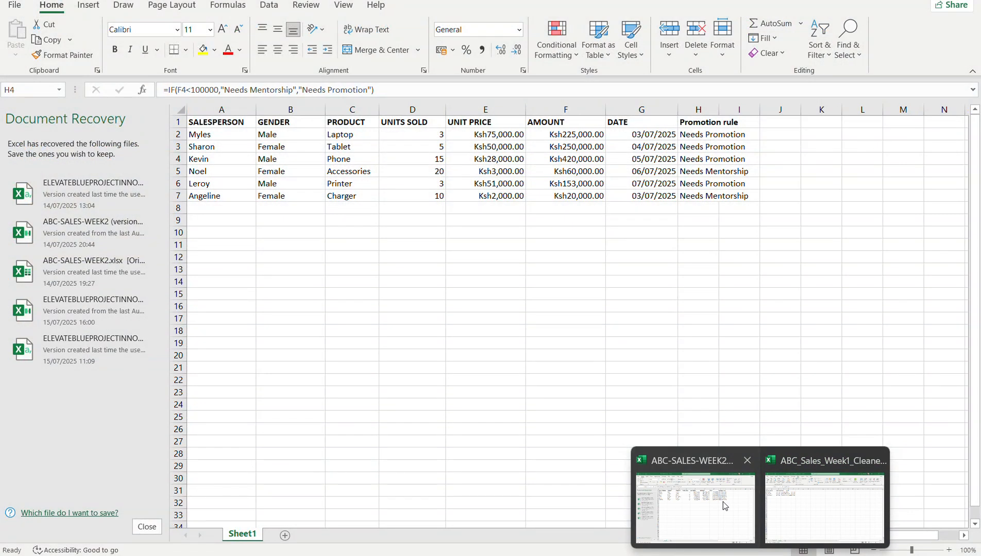
{"action": "left_click", "coordinate": [722, 501]}
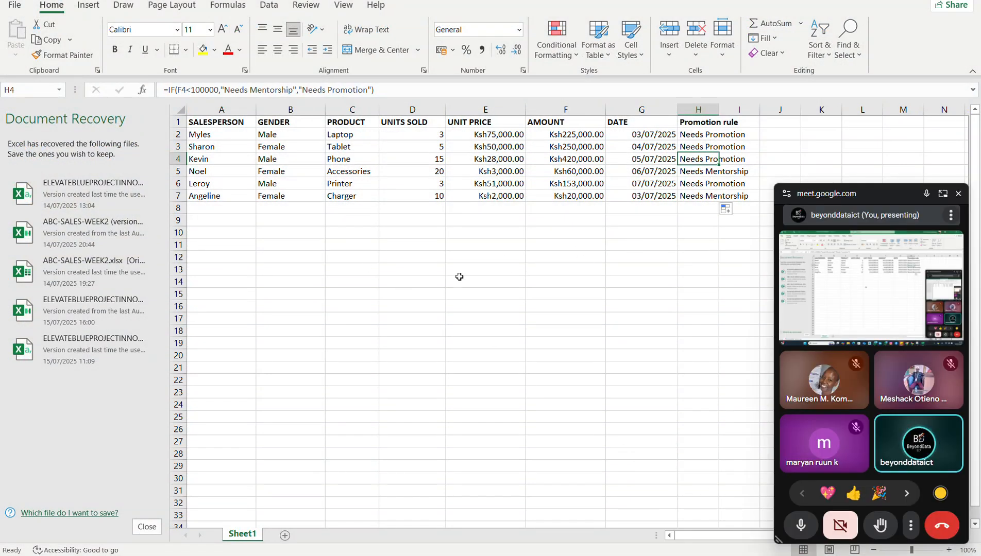
{"action": "left_click", "coordinate": [331, 247]}
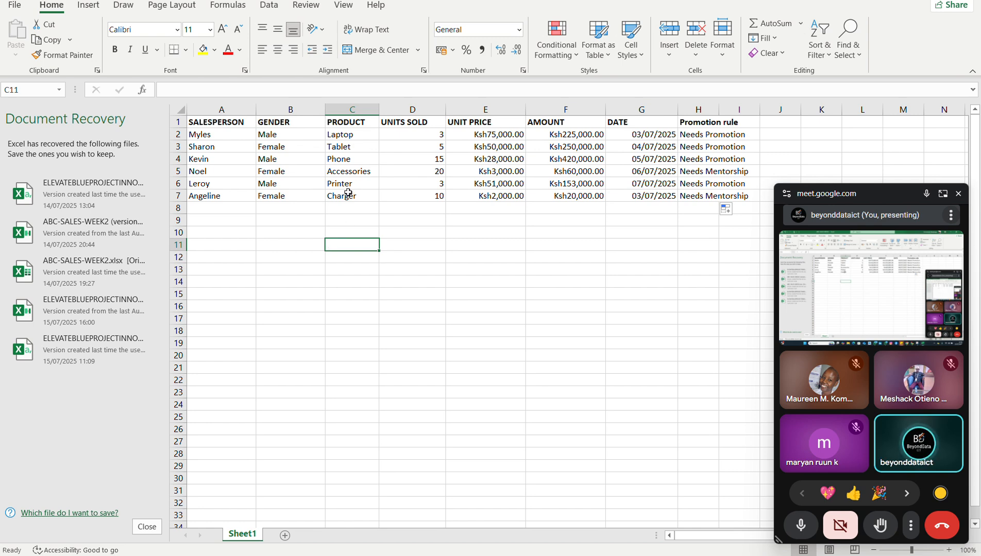
{"action": "left_click", "coordinate": [349, 134]}
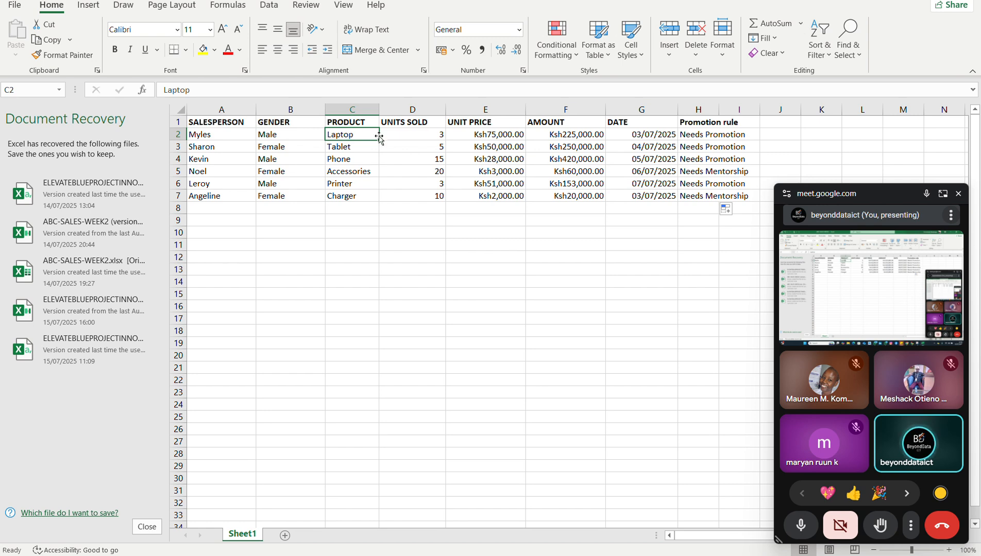
{"action": "left_click", "coordinate": [404, 133]}
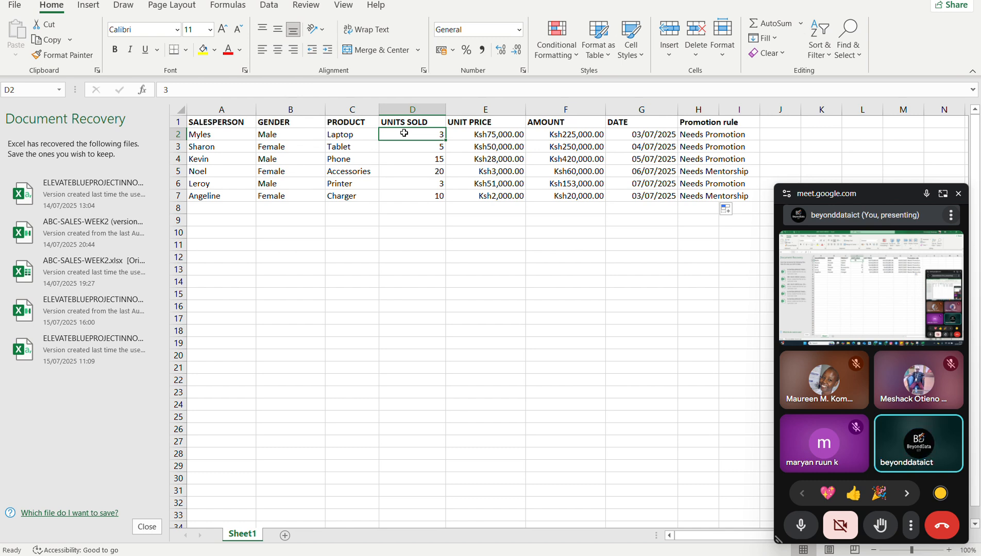
{"action": "left_click", "coordinate": [476, 104]}
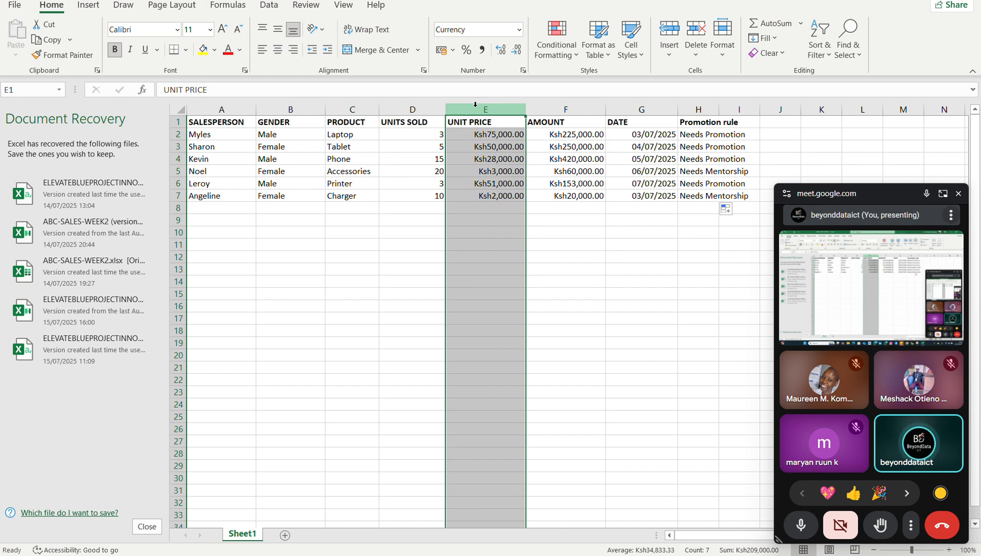
Insert a column before UNIT PRICE headed "Units Remaining in Stock" and widen it to fit the header.
{"action": "right_click", "coordinate": [476, 107]}
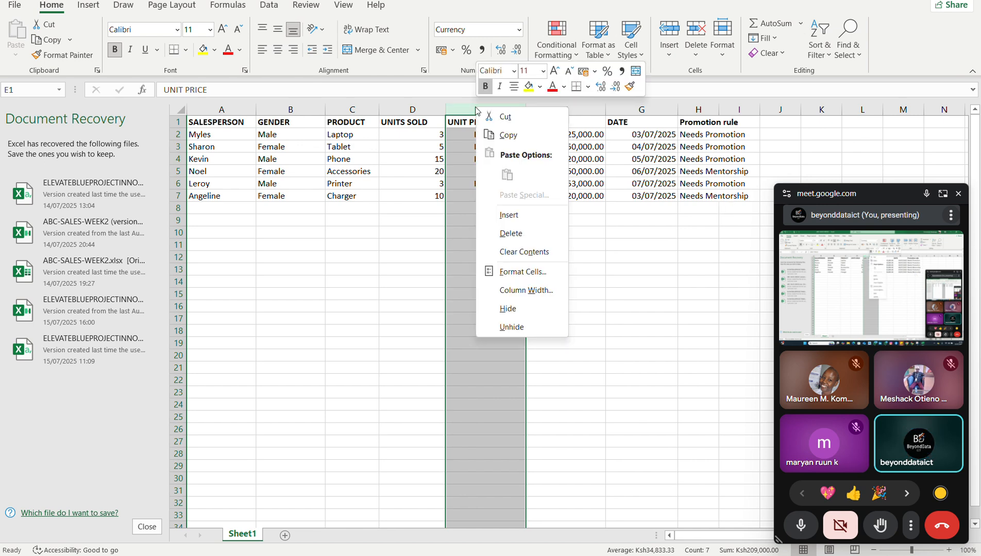
{"action": "left_click", "coordinate": [507, 216]}
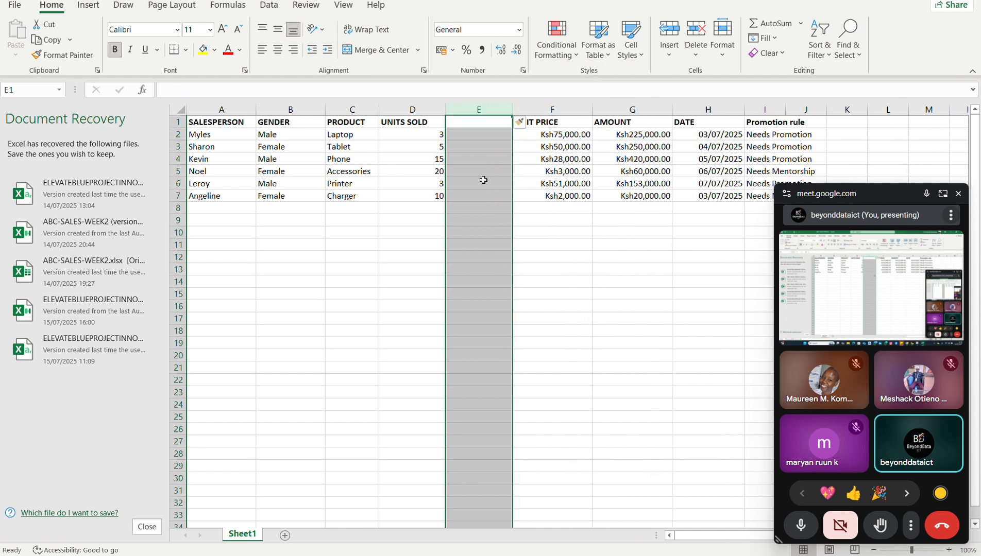
{"action": "left_click", "coordinate": [462, 125]}
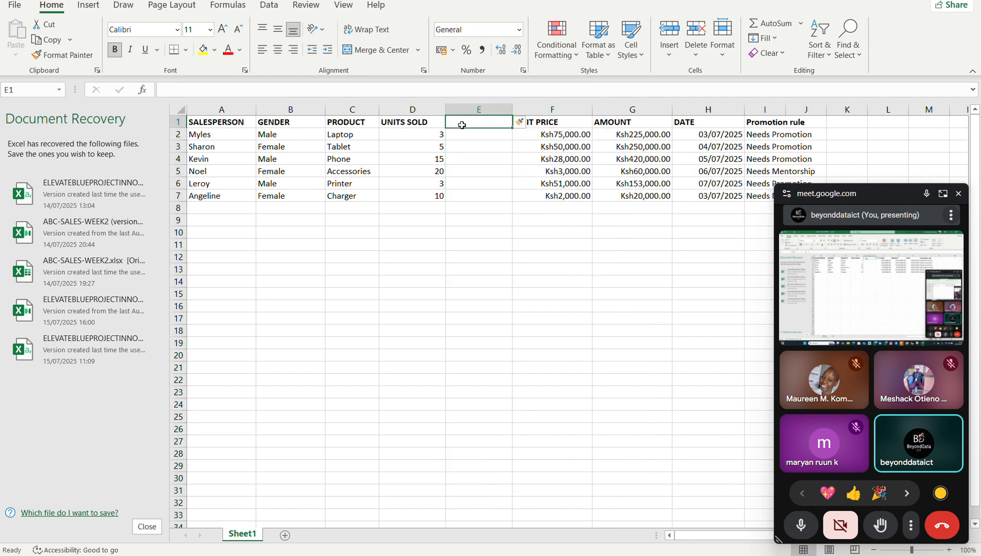
{"action": "type", "text": "Unit"}
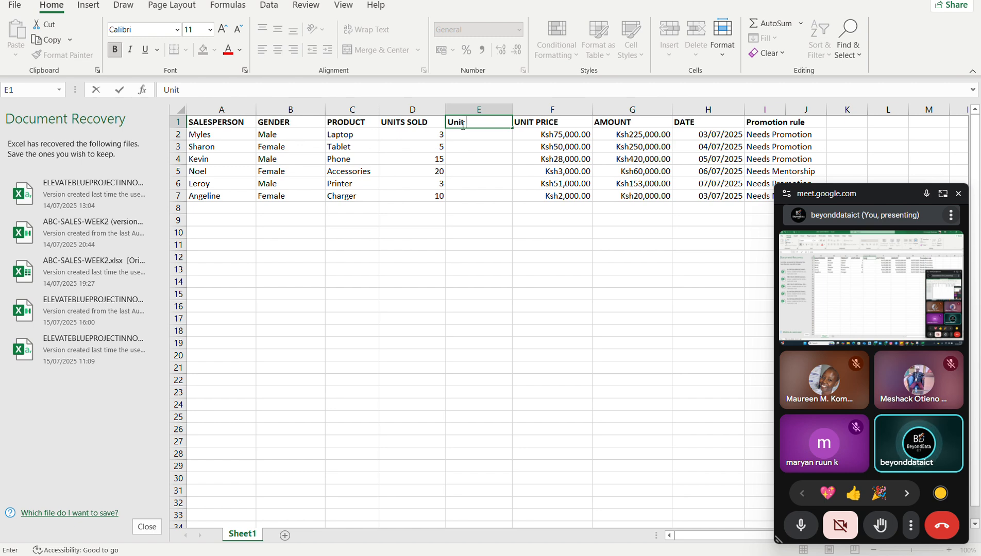
{"action": "type", "text": " in stoxk"}
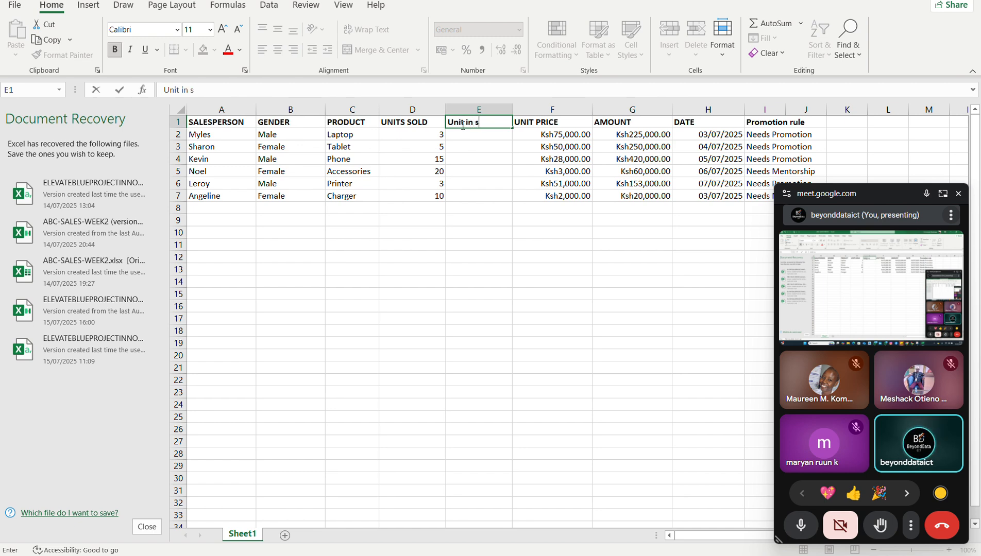
{"action": "key", "text": "BackSpace"}
{"action": "type", "text": "c"}
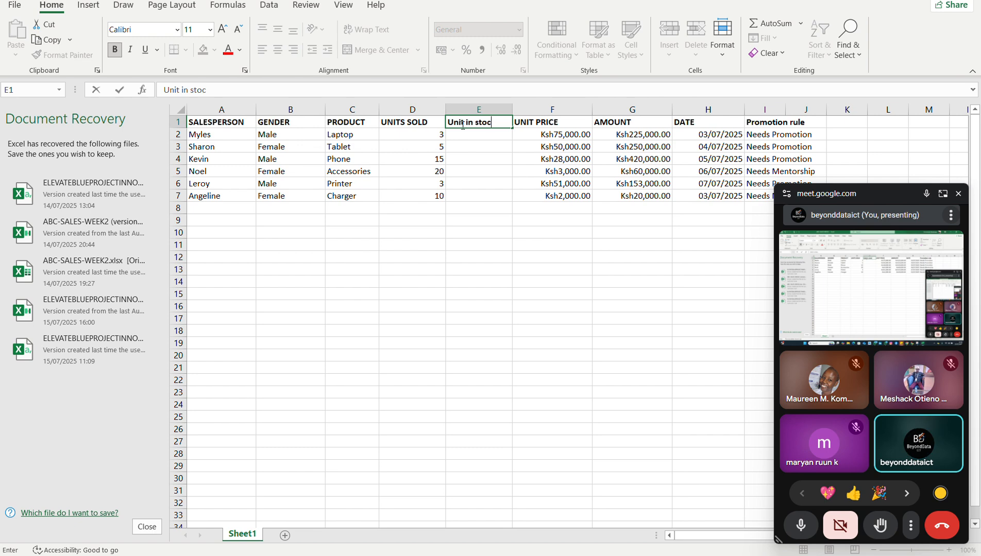
{"action": "key", "text": "BackSpace"}
{"action": "key", "text": "BackSpace"}
{"action": "key", "text": "BackSpace"}
{"action": "key", "text": "BackSpace"}
{"action": "key", "text": "BackSpace"}
{"action": "key", "text": "BackSpace"}
{"action": "key", "text": "BackSpace"}
{"action": "key", "text": "BackSpace"}
{"action": "key", "text": "BackSpace"}
{"action": "key", "text": "BackSpace"}
{"action": "type", "text": "ts "}
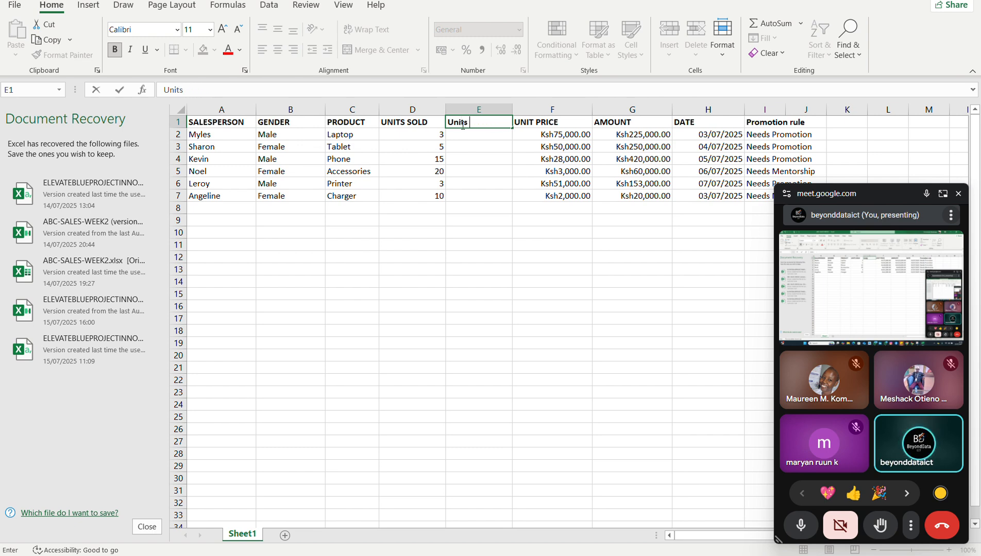
{"action": "type", "text": "Remaining"}
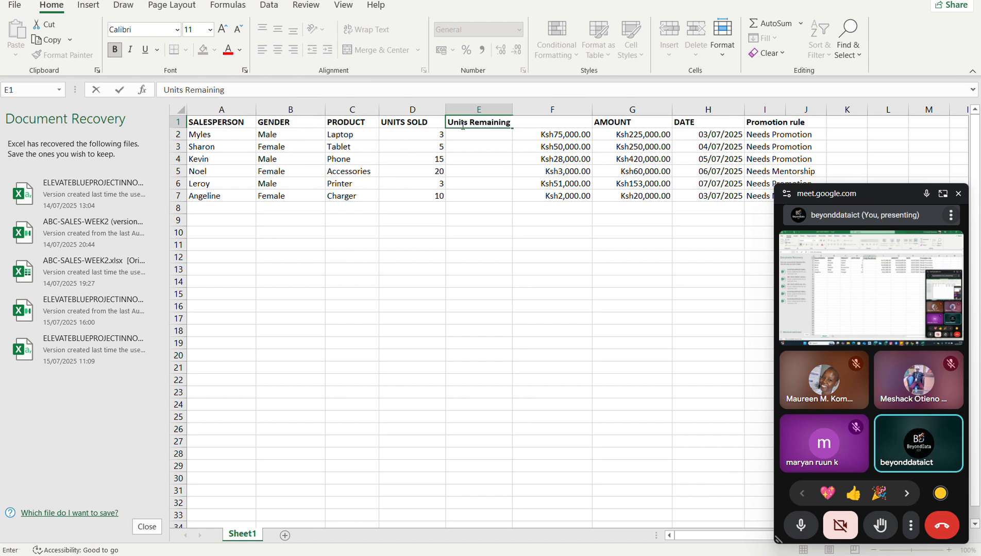
{"action": "type", "text": " in Stock"}
{"action": "key", "text": "Return"}
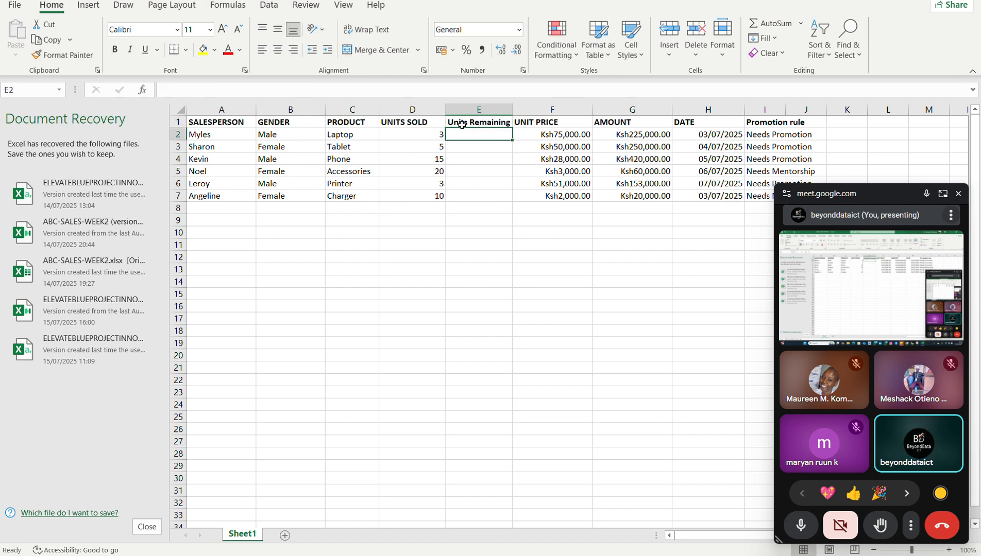
{"action": "left_click_drag", "start_coordinate": [510, 110], "coordinate": [560, 109]}
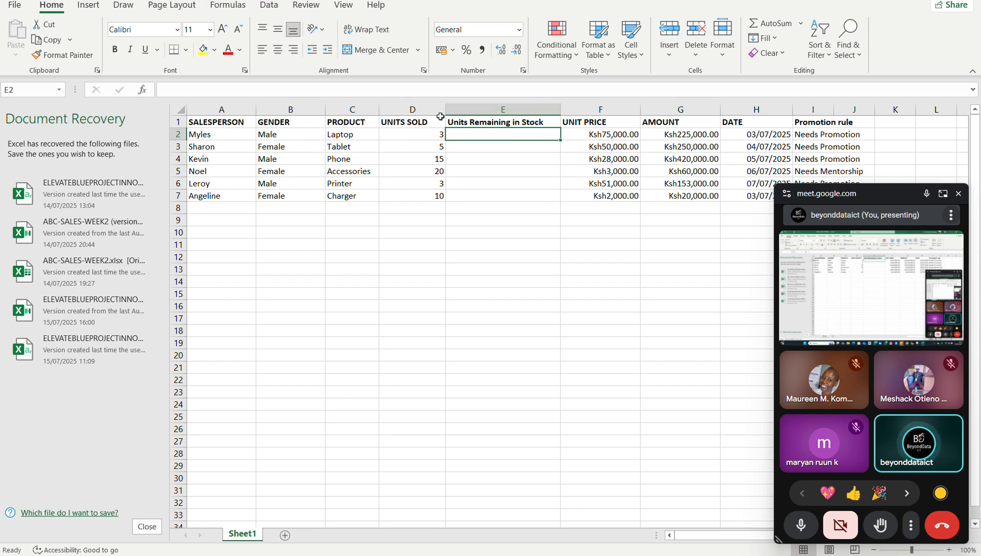
Insert an empty column before the UNITS SOLD column.
{"action": "left_click", "coordinate": [394, 105]}
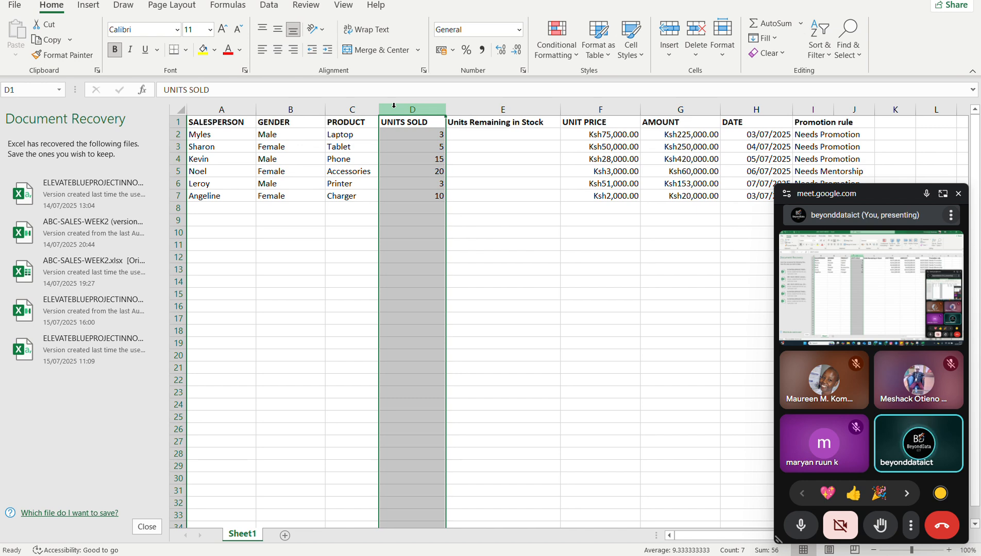
{"action": "right_click", "coordinate": [394, 106]}
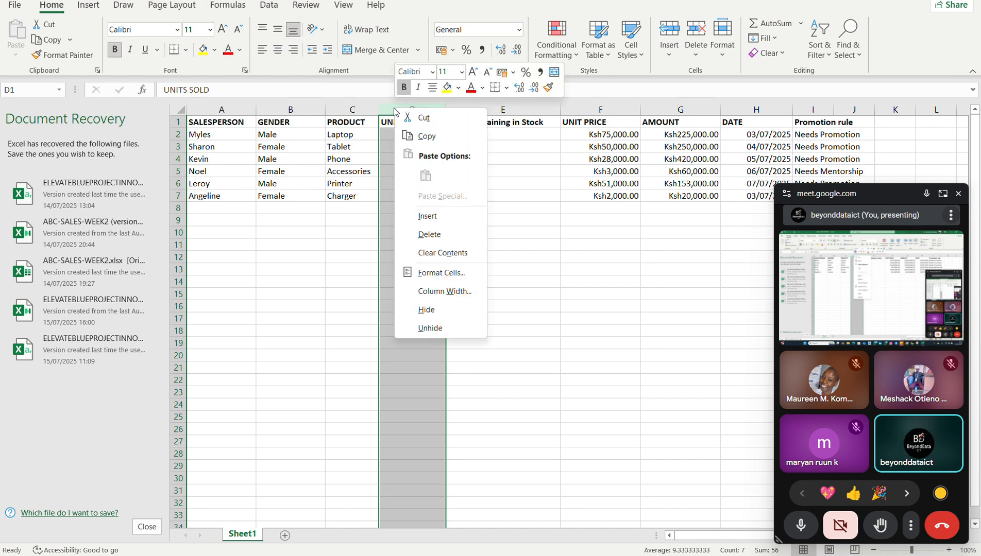
{"action": "left_click", "coordinate": [423, 210]}
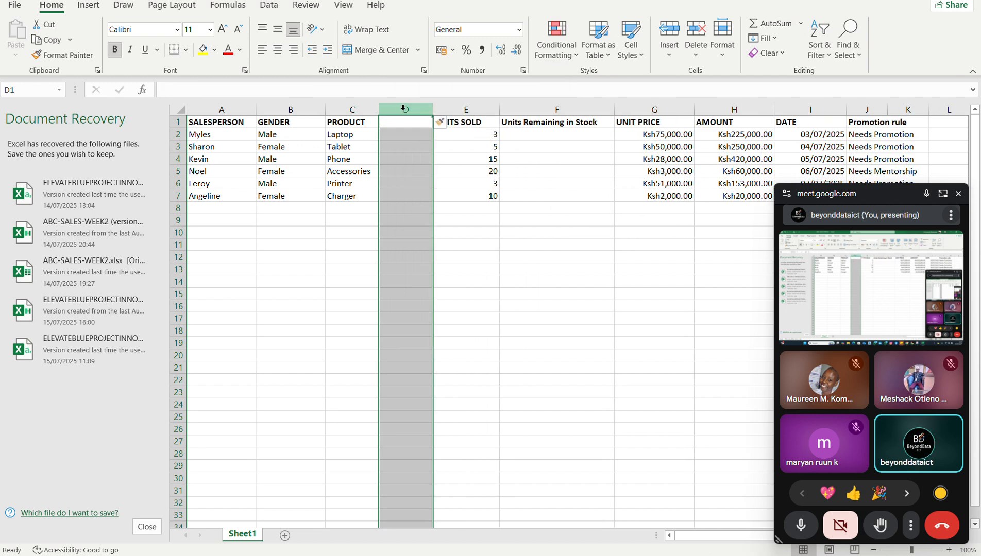
{"action": "left_click", "coordinate": [412, 124]}
{"action": "type", "text": "Unit"}
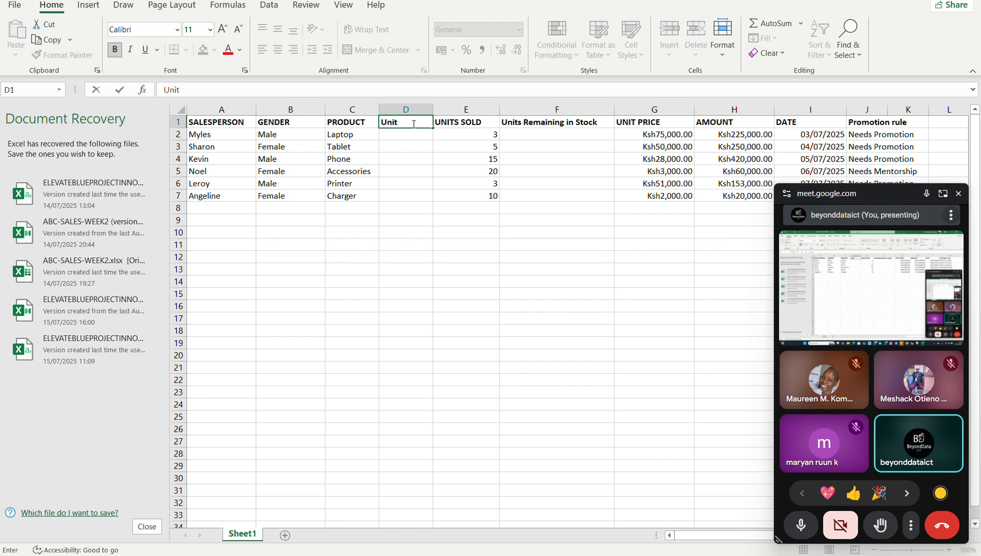
{"action": "type", "text": "s"}
{"action": "key", "text": "BackSpace"}
{"action": "type", "text": "ts"}
{"action": "key", "text": "BackSpace"}
{"action": "key", "text": "BackSpace"}
{"action": "key", "text": "BackSpace"}
{"action": "key", "text": "BackSpace"}
{"action": "key", "text": "Tab"}
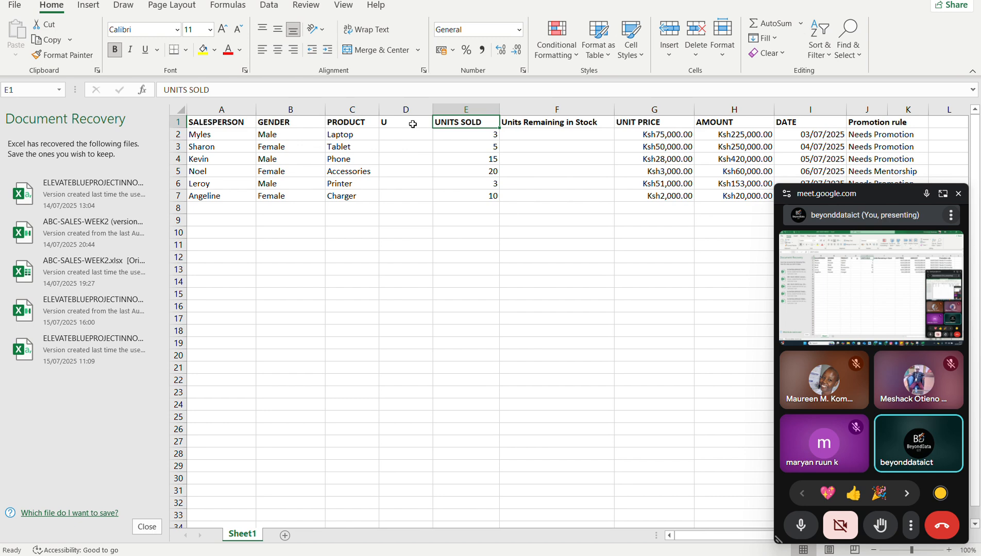
Head column D "UNITS PURCHASED" and fit the column width to the header.
{"action": "left_click", "coordinate": [413, 124]}
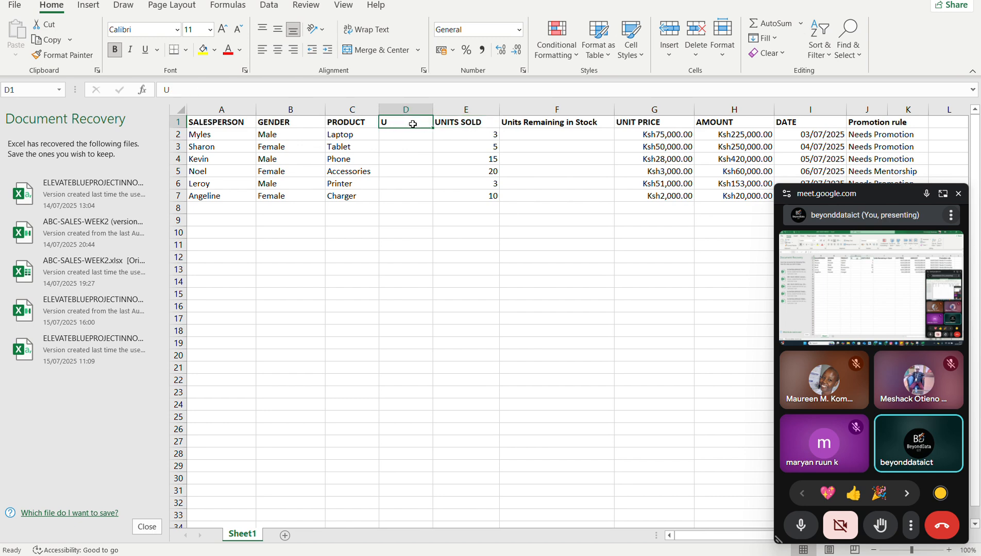
{"action": "type", "text": "UNIT"}
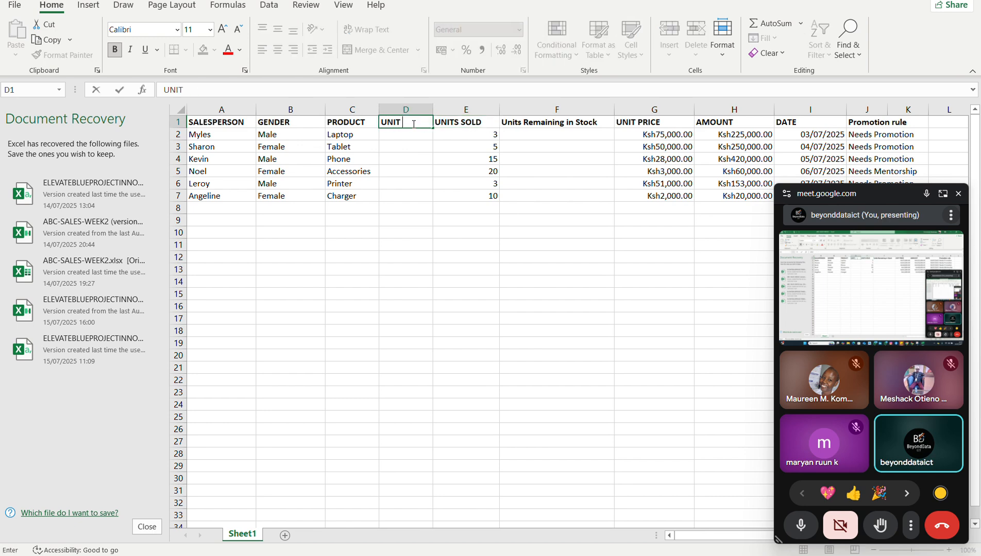
{"action": "type", "text": "S PURCHASED"}
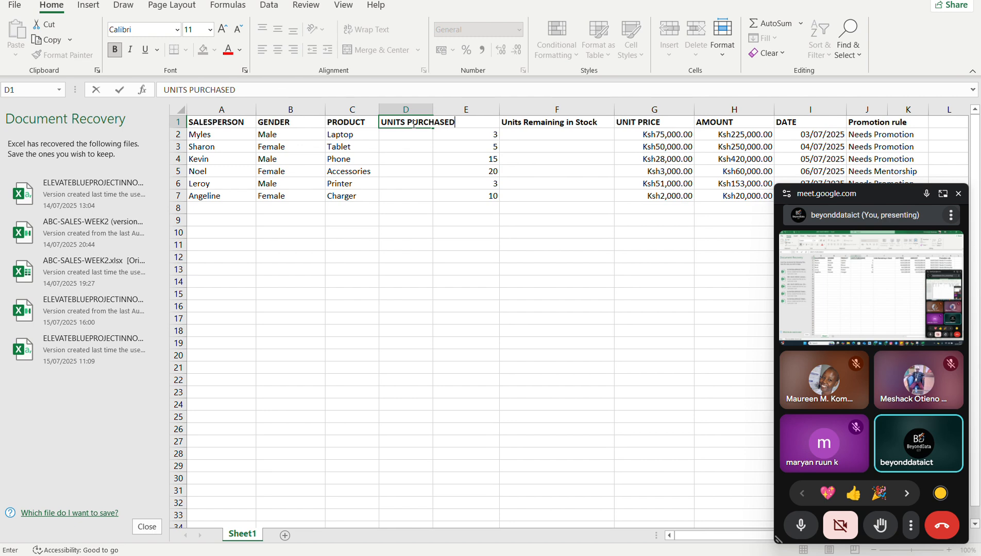
{"action": "key", "text": "Return"}
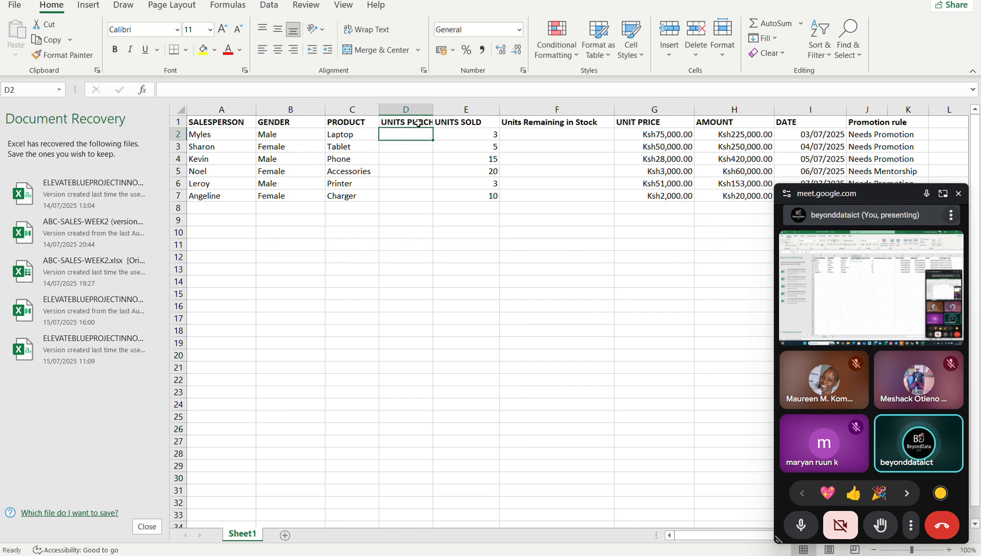
{"action": "double_click", "coordinate": [435, 110]}
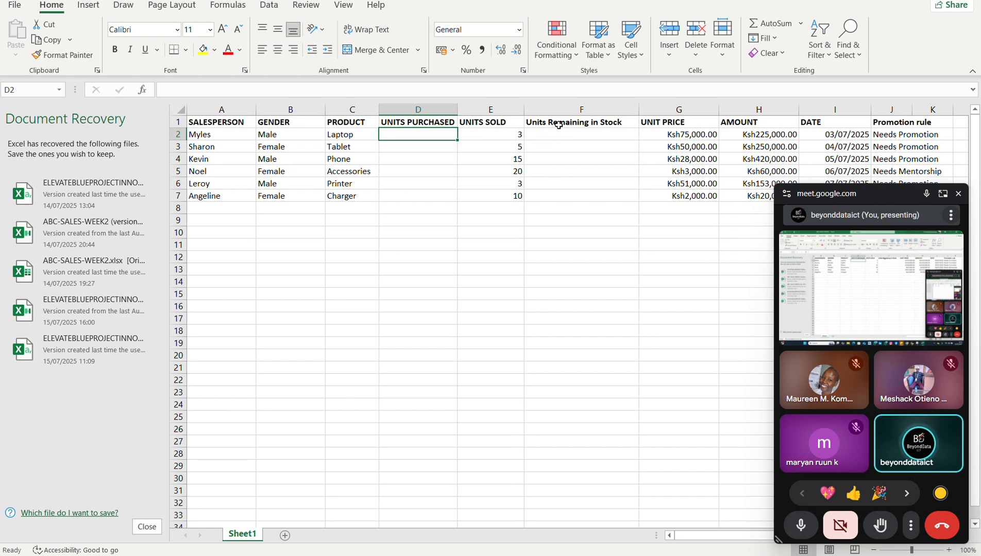
Replace the header in F1 with the uppercase text "UNITS REMAINING IN STOCK".
{"action": "left_click", "coordinate": [558, 125]}
{"action": "type", "text": "U"}
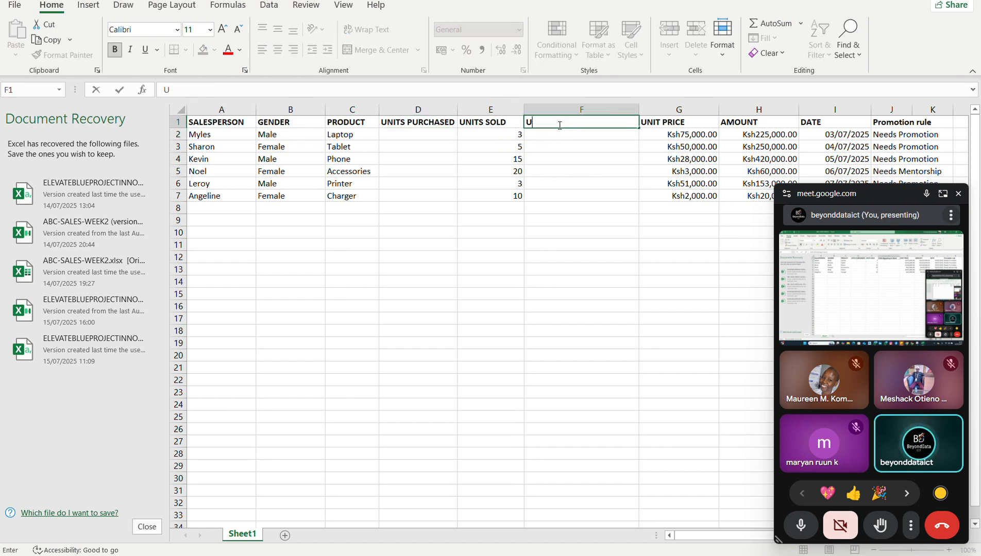
{"action": "type", "text": "NITS"}
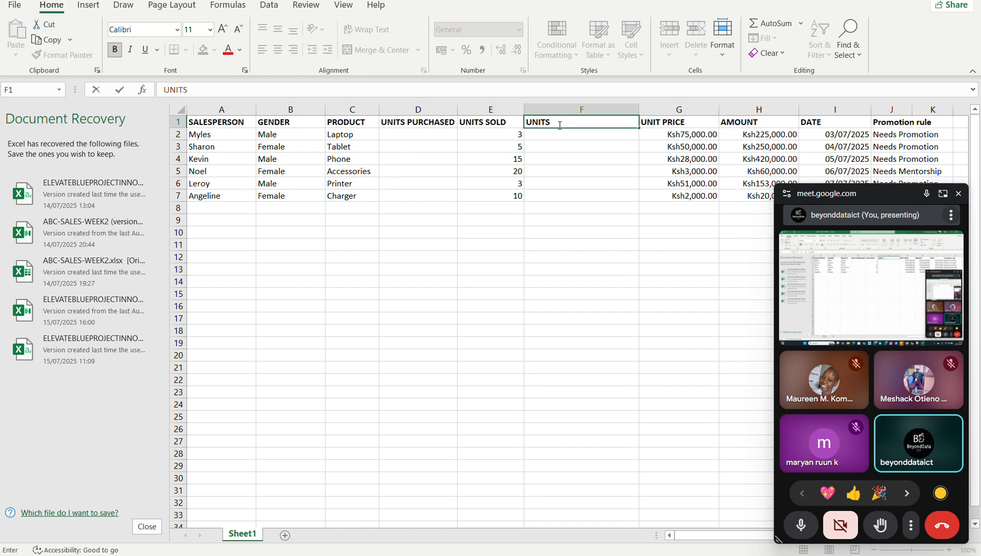
{"action": "type", "text": "REMAI"}
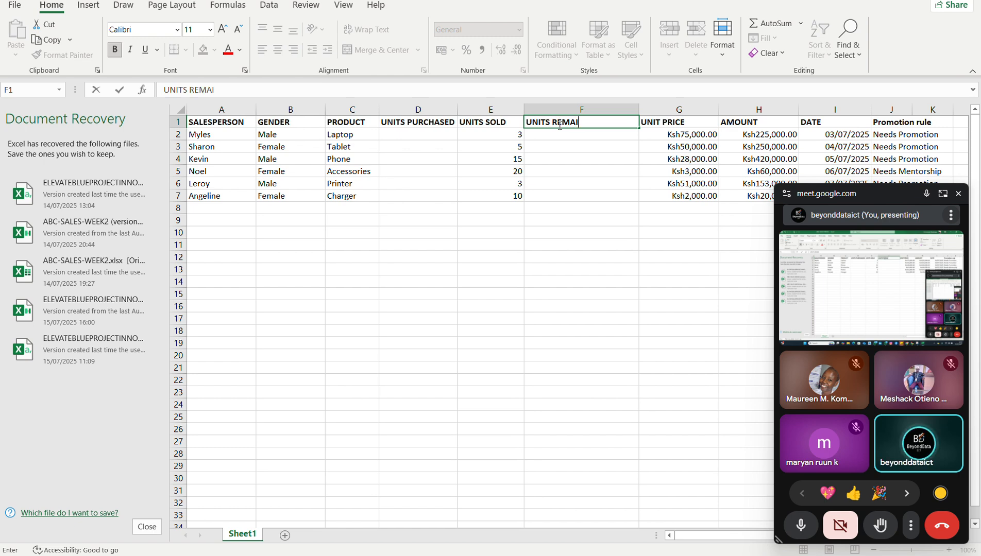
{"action": "type", "text": "NING"}
{"action": "type", "text": "IN STOCK"}
{"action": "key", "text": "Return"}
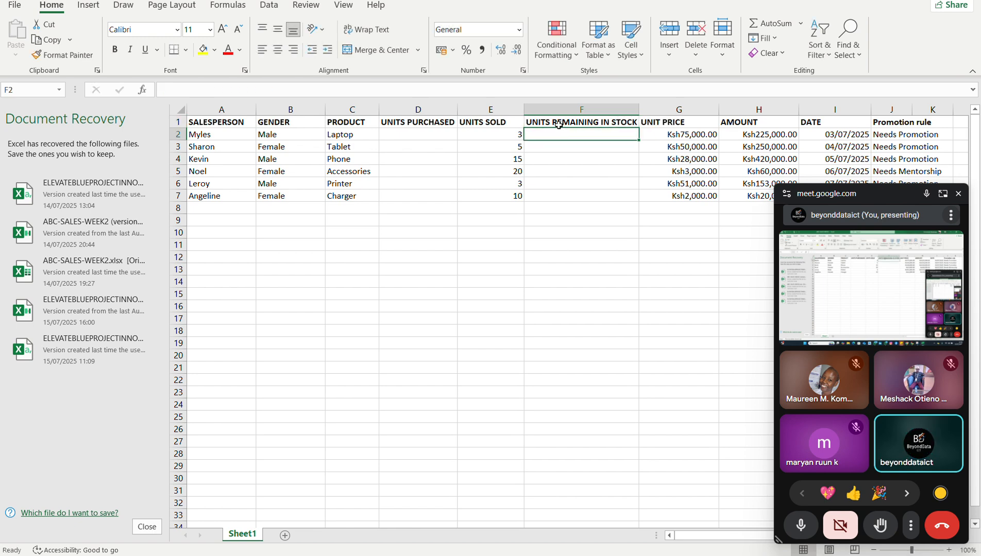
Enter 20 as the units purchased for the Laptop in D2 and copy it down through D7.
{"action": "left_click", "coordinate": [425, 133]}
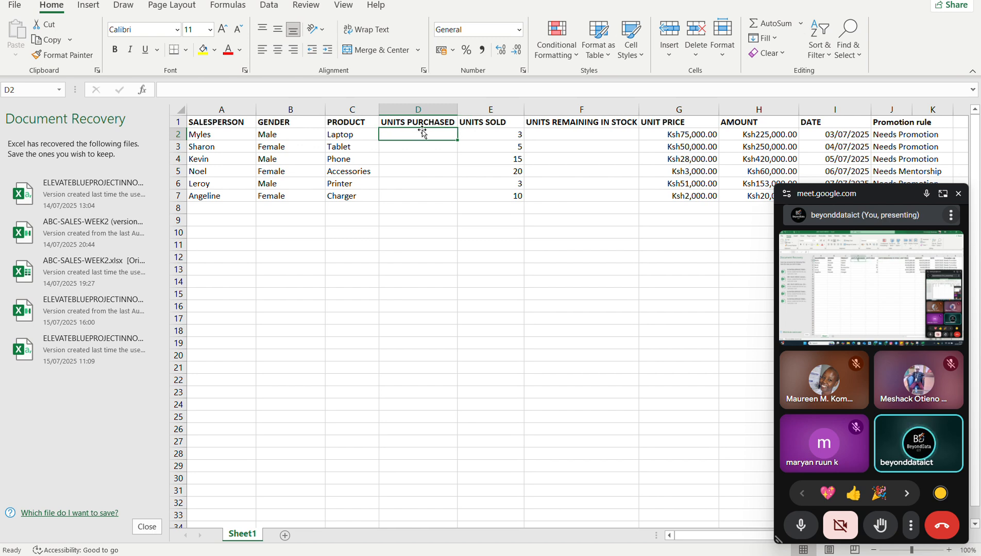
{"action": "type", "text": "10"}
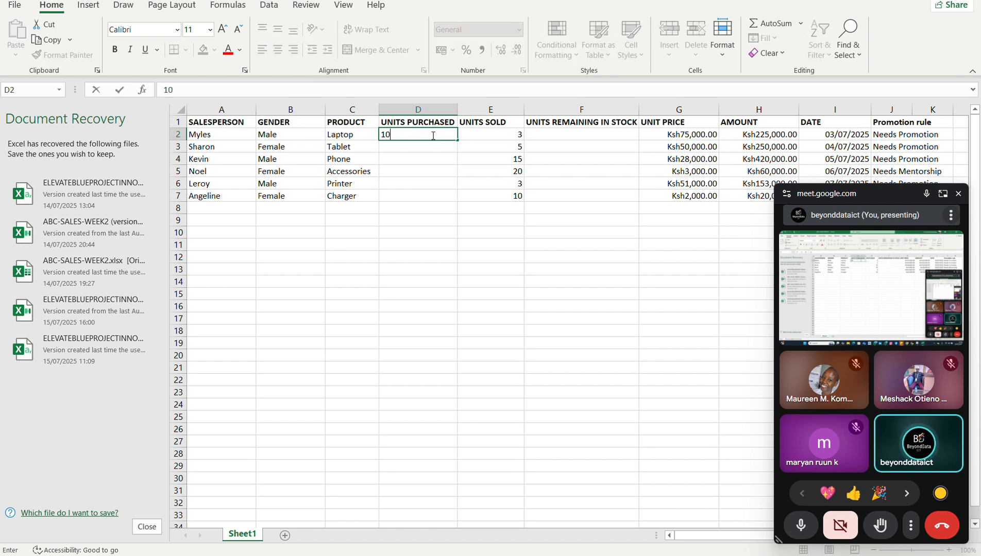
{"action": "key", "text": "BackSpace"}
{"action": "key", "text": "BackSpace"}
{"action": "type", "text": "20"}
{"action": "key", "text": "Return"}
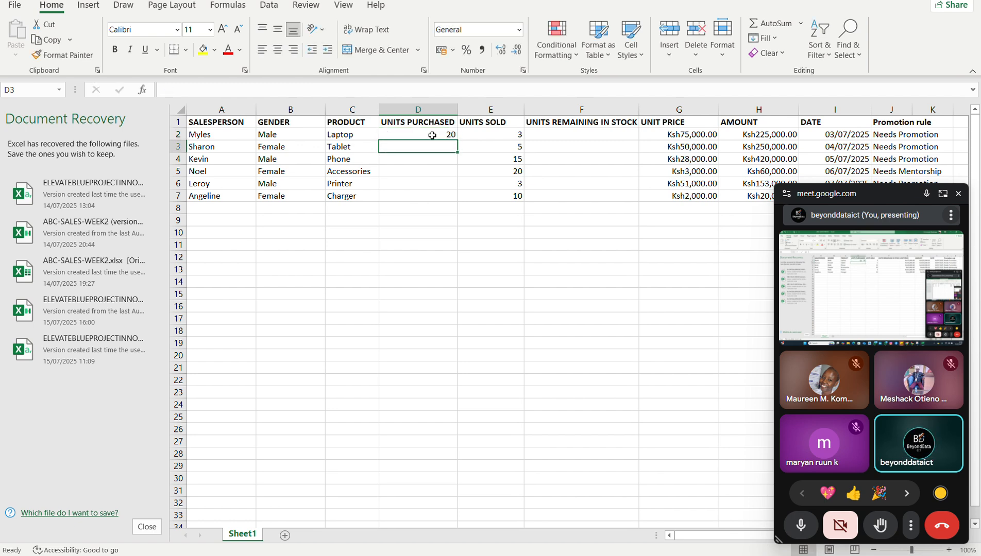
{"action": "left_click", "coordinate": [433, 135]}
{"action": "left_click_drag", "start_coordinate": [457, 138], "coordinate": [456, 200]}
Calculate the remaining stock in F2 with =D2-E2 and fill the formula down through F7.
{"action": "left_click", "coordinate": [552, 135]}
{"action": "type", "text": "="}
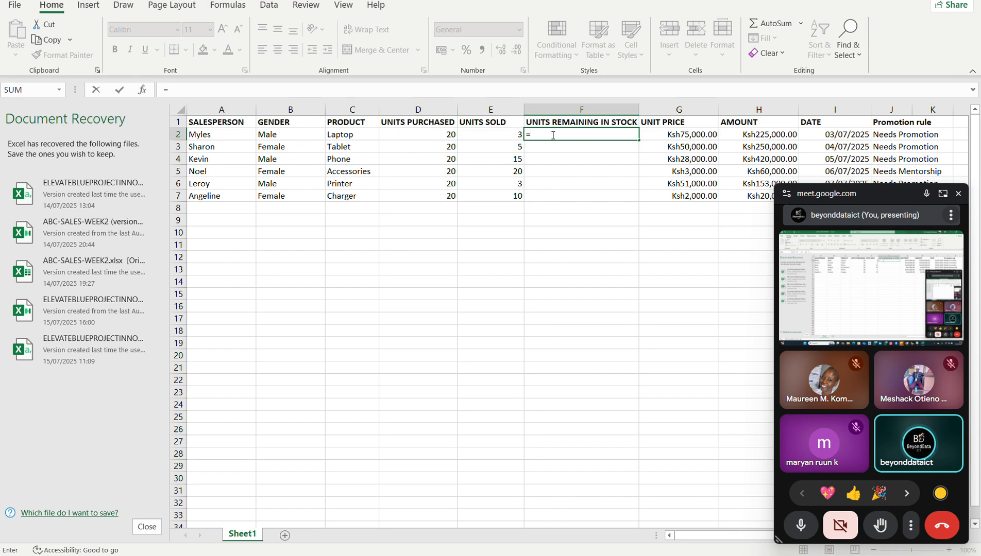
{"action": "left_click", "coordinate": [439, 135]}
{"action": "type", "text": "-"}
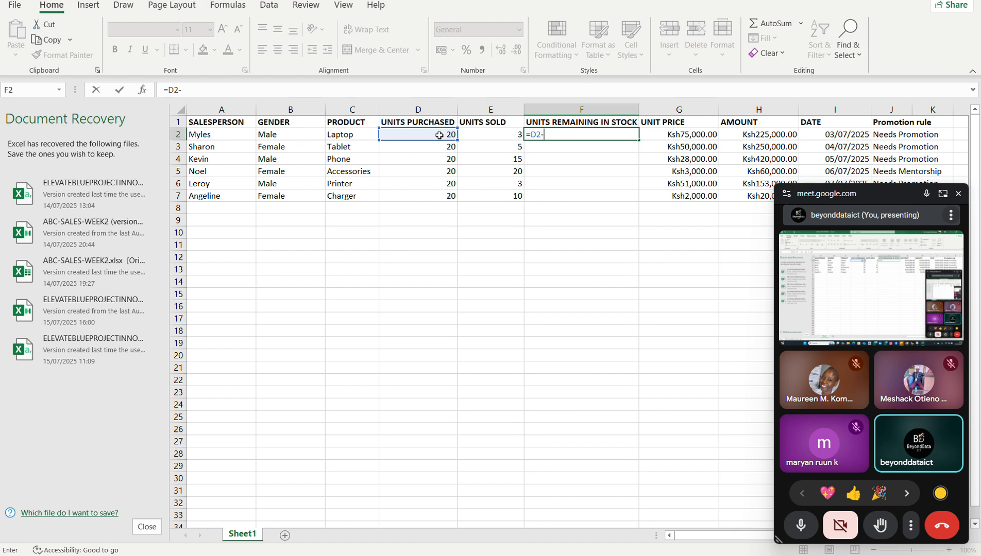
{"action": "left_click", "coordinate": [479, 133]}
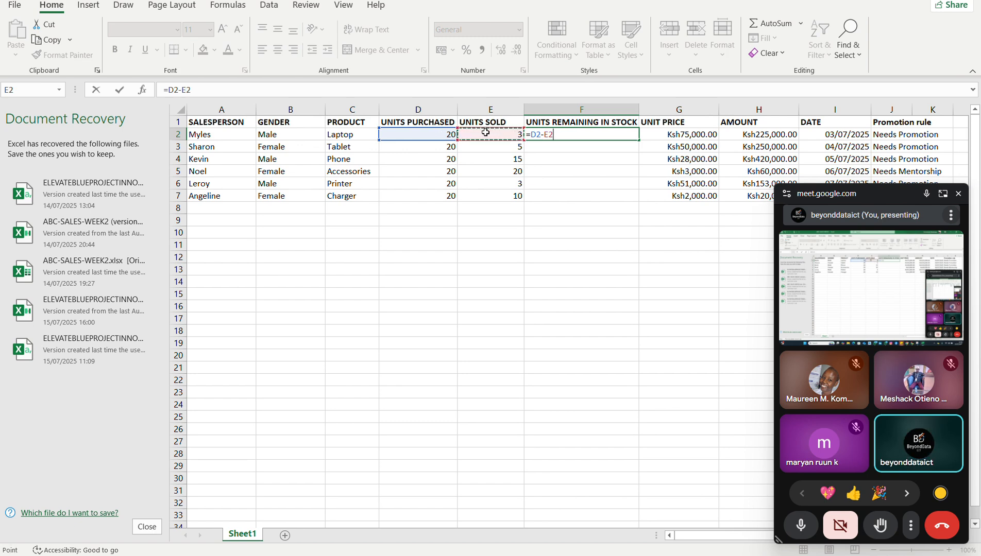
{"action": "key", "text": "Return"}
{"action": "left_click", "coordinate": [536, 132]}
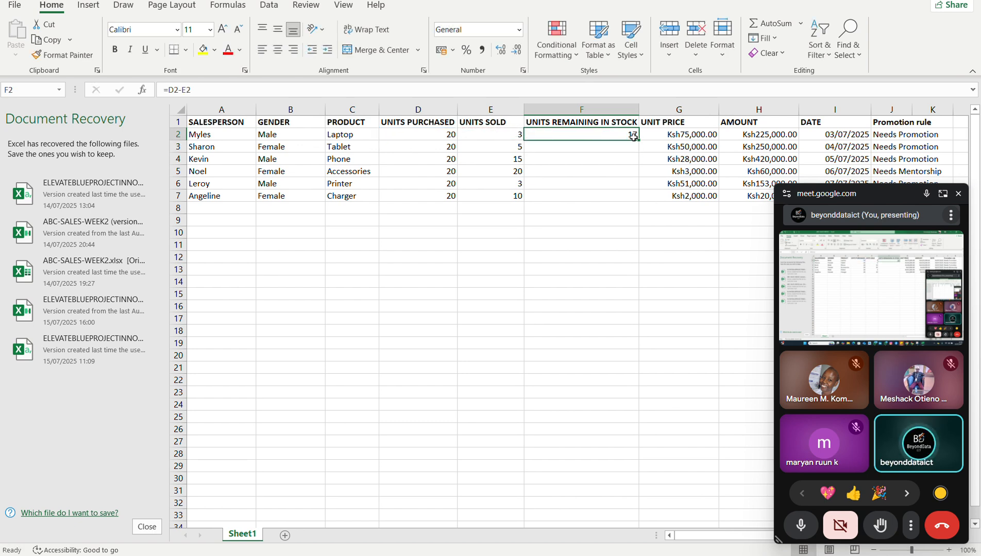
{"action": "left_click_drag", "start_coordinate": [638, 139], "coordinate": [633, 207]}
{"action": "left_click", "coordinate": [545, 255]}
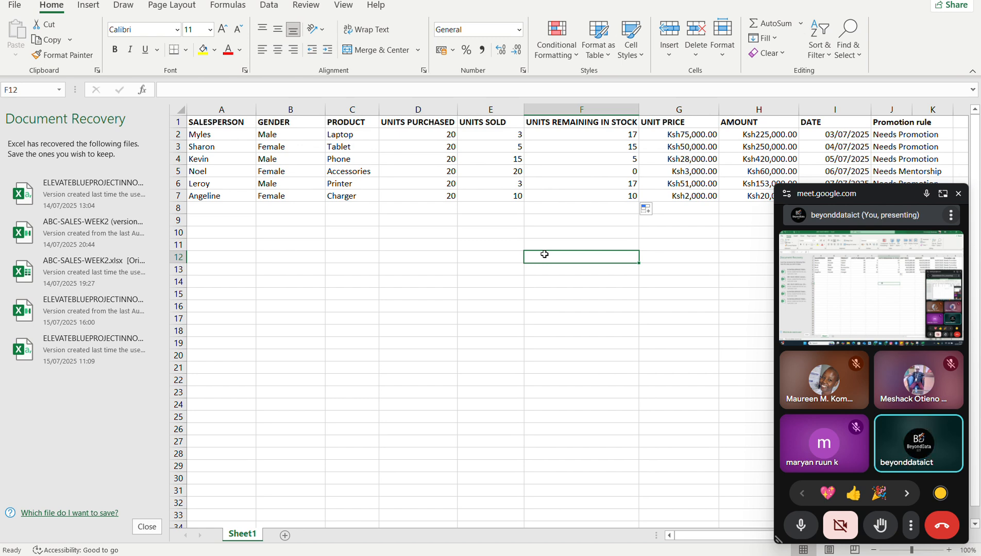
Examine the UNITS REMAINING IN STOCK results and compare the column with UNITS PURCHASED.
{"action": "left_click", "coordinate": [582, 139]}
{"action": "left_click", "coordinate": [586, 170]}
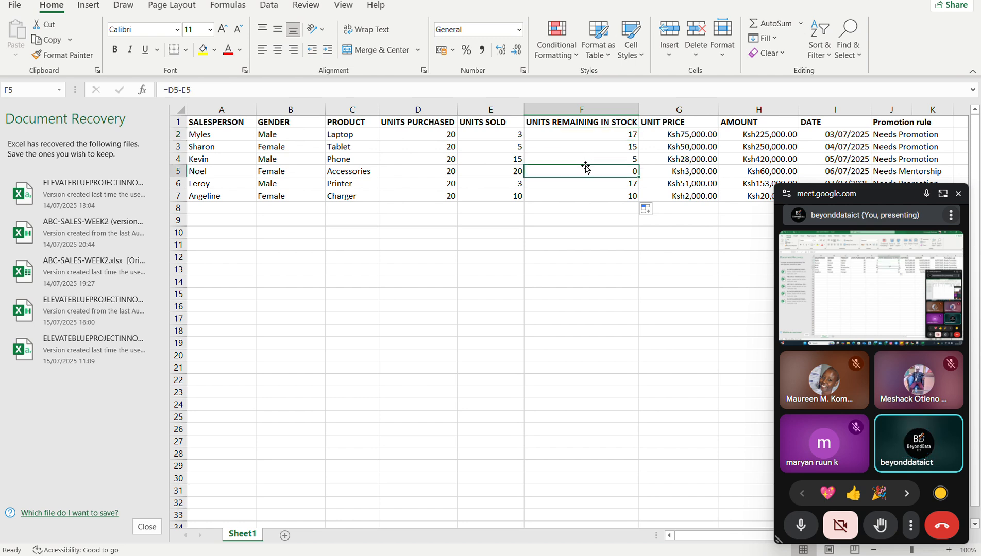
{"action": "left_click", "coordinate": [588, 122]}
{"action": "left_click", "coordinate": [417, 123]}
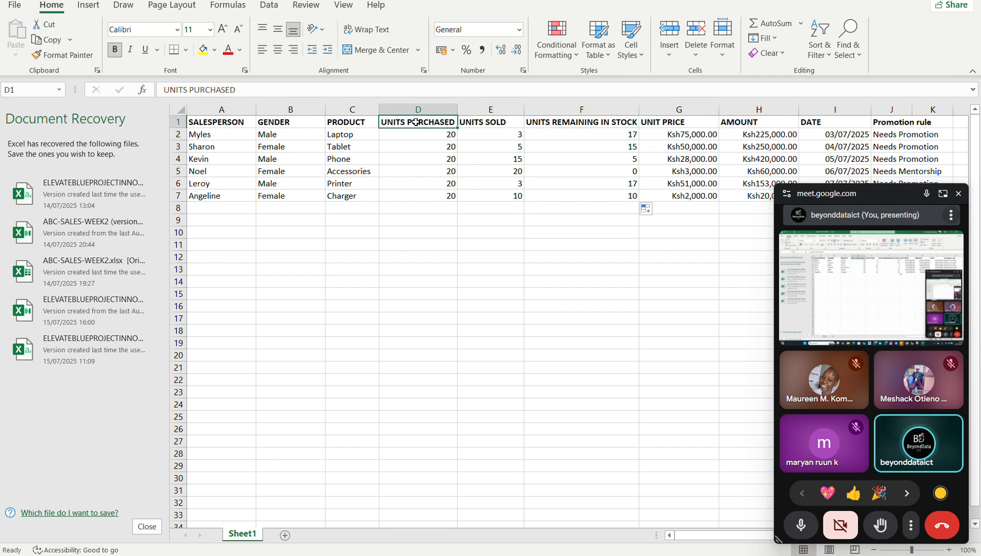
{"action": "left_click", "coordinate": [545, 124]}
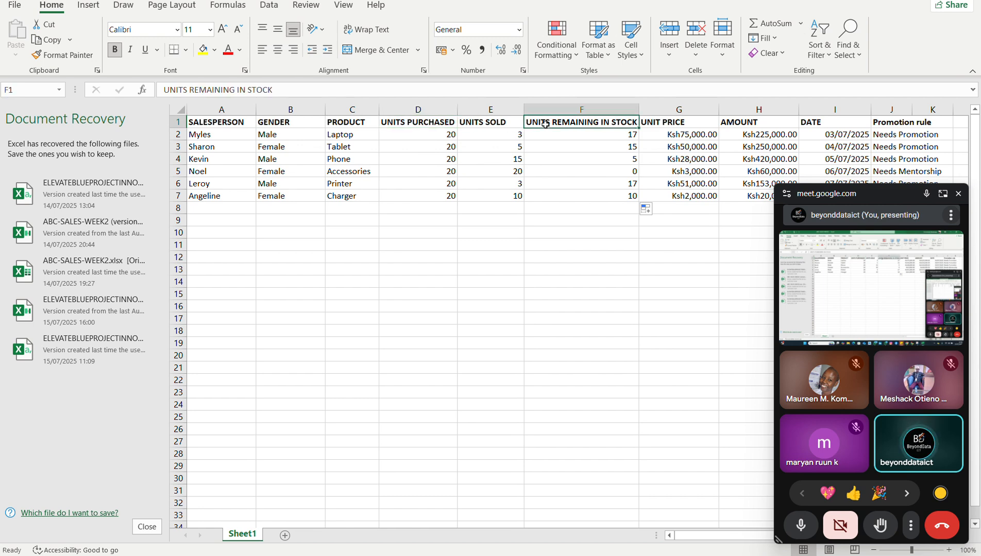
{"action": "left_click", "coordinate": [576, 143]}
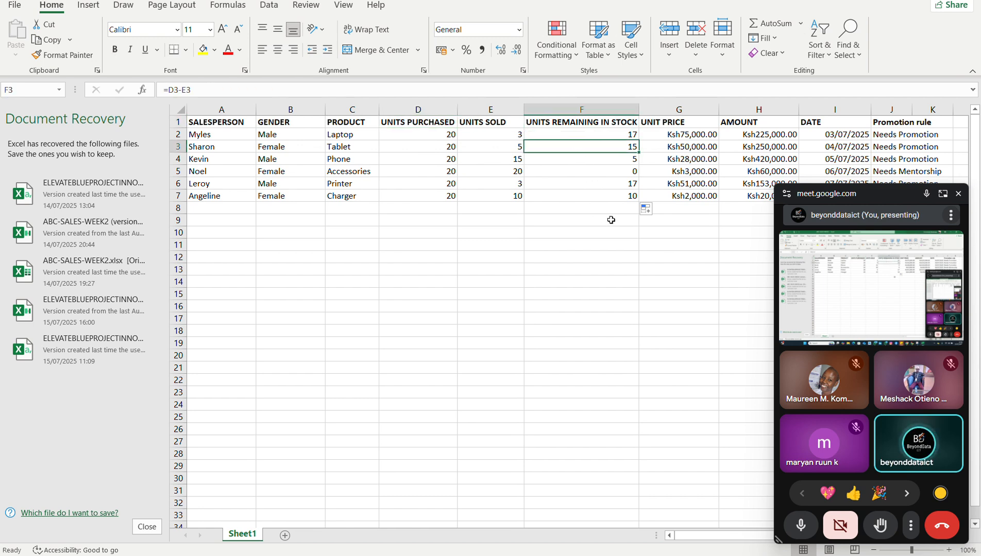
{"action": "left_click_drag", "start_coordinate": [693, 538], "coordinate": [733, 534]}
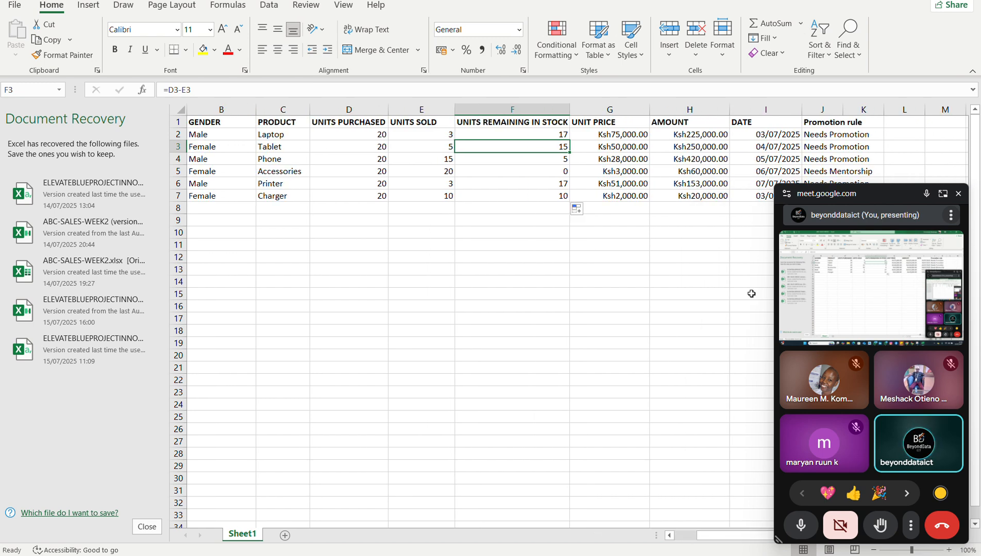
{"action": "left_click", "coordinate": [600, 108]}
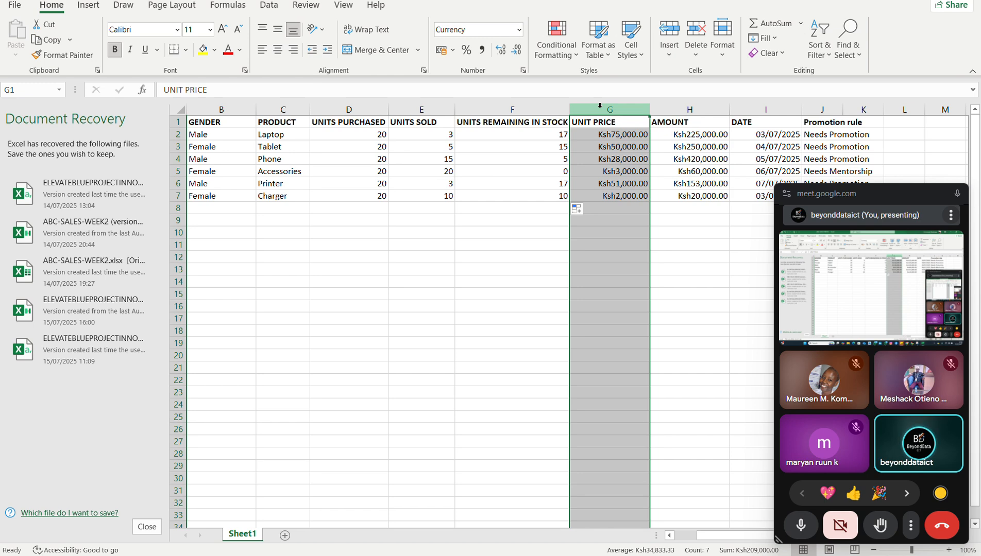
{"action": "left_click", "coordinate": [528, 269]}
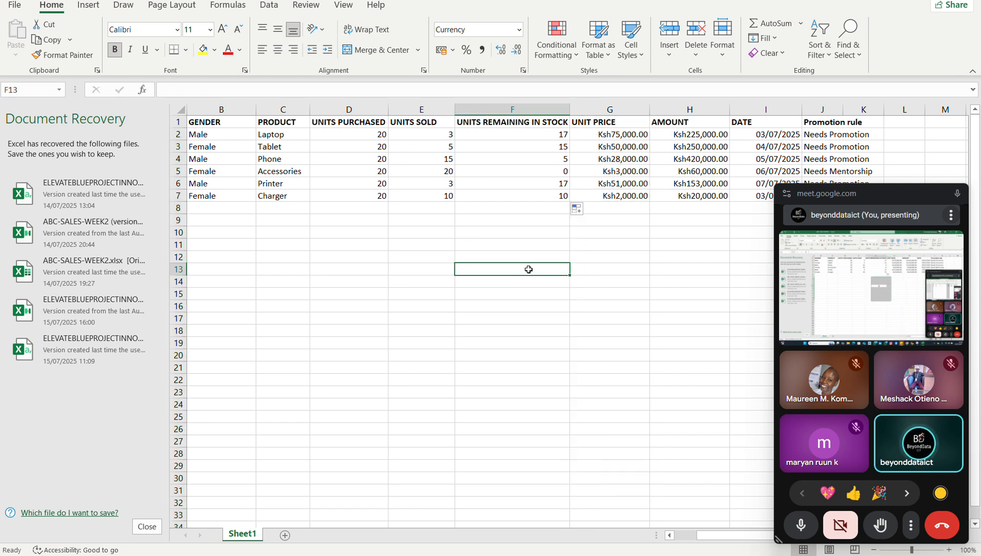
{"action": "left_click", "coordinate": [531, 135]}
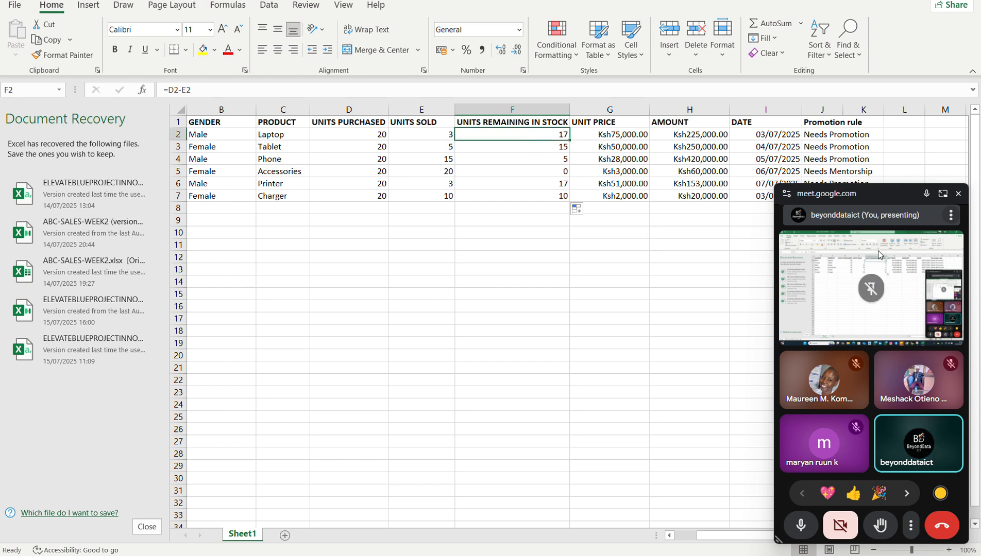
Switch to the full Google Meet call and stop presenting the screen.
{"action": "left_click", "coordinate": [942, 194]}
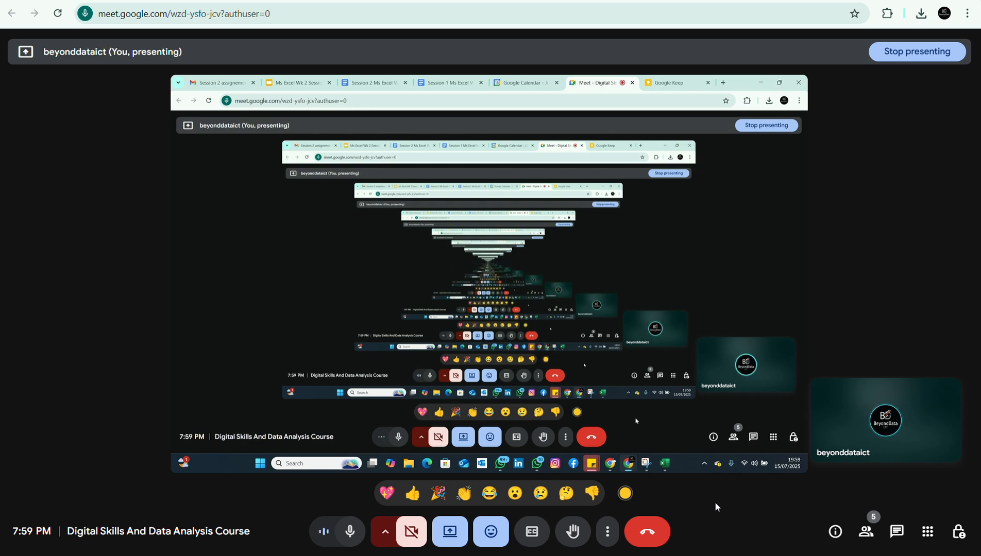
{"action": "left_click", "coordinate": [450, 531]}
{"action": "left_click", "coordinate": [470, 487]}
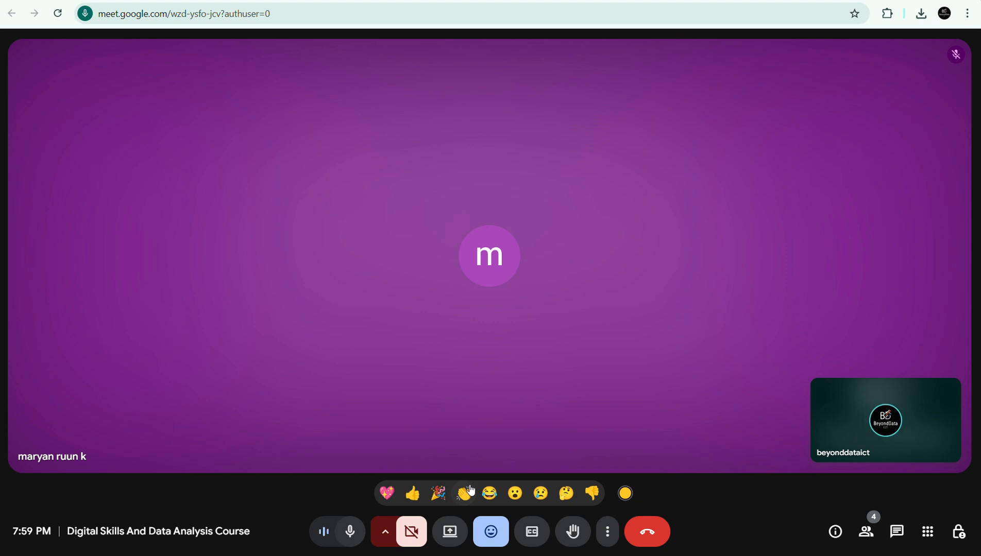
Mute the microphone while returning to the full Meet view of the participant's shared workbook, and unmute it there.
{"action": "left_click", "coordinate": [299, 1]}
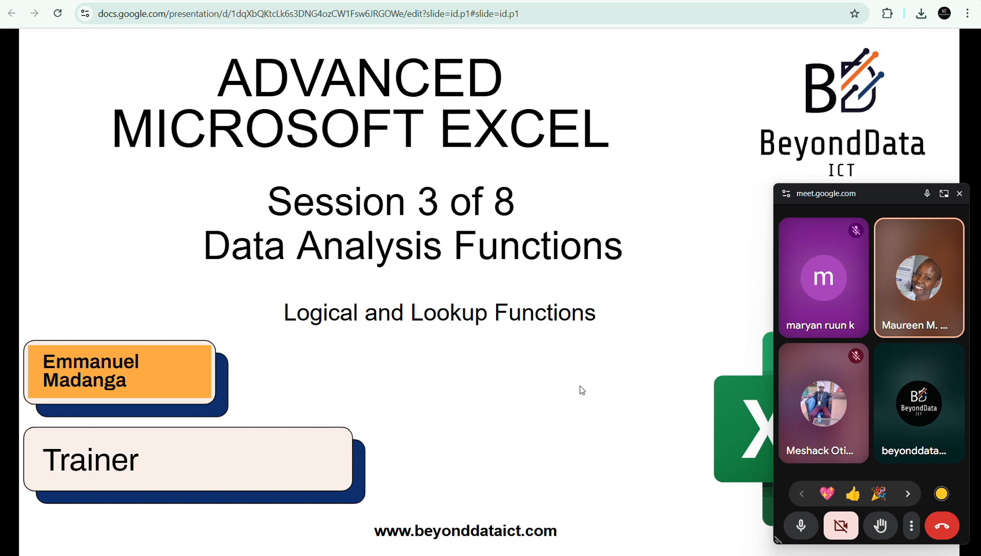
{"action": "left_click", "coordinate": [793, 530]}
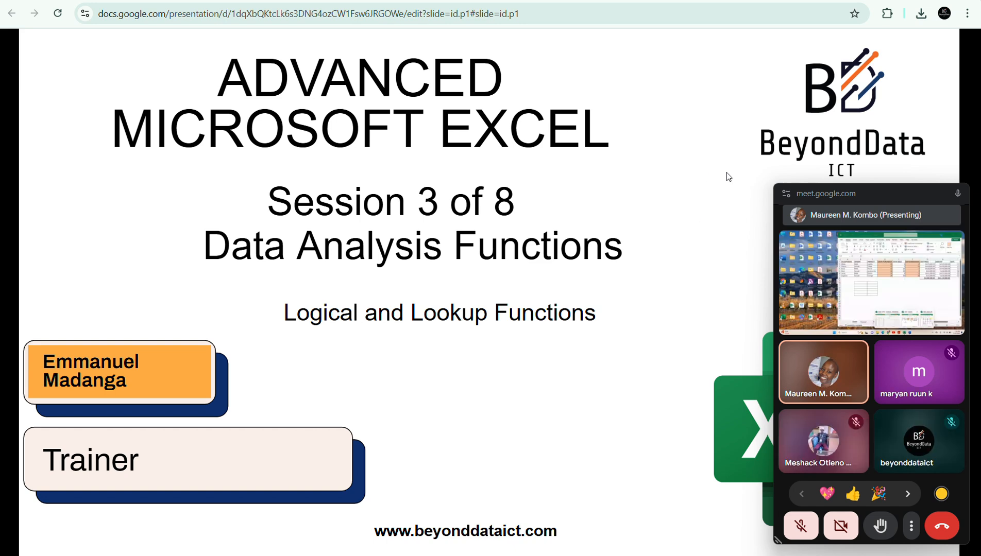
{"action": "left_click", "coordinate": [946, 195]}
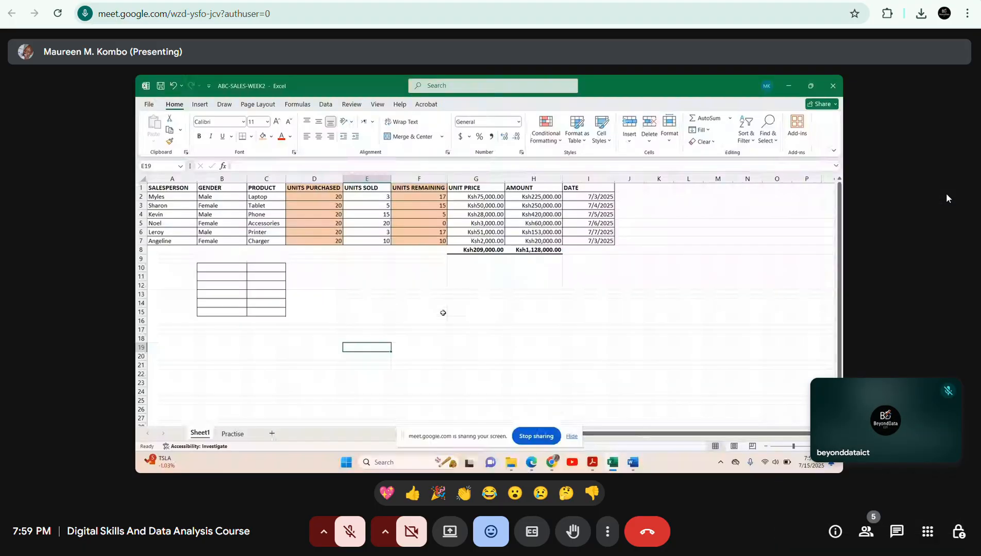
{"action": "left_click", "coordinate": [350, 531]}
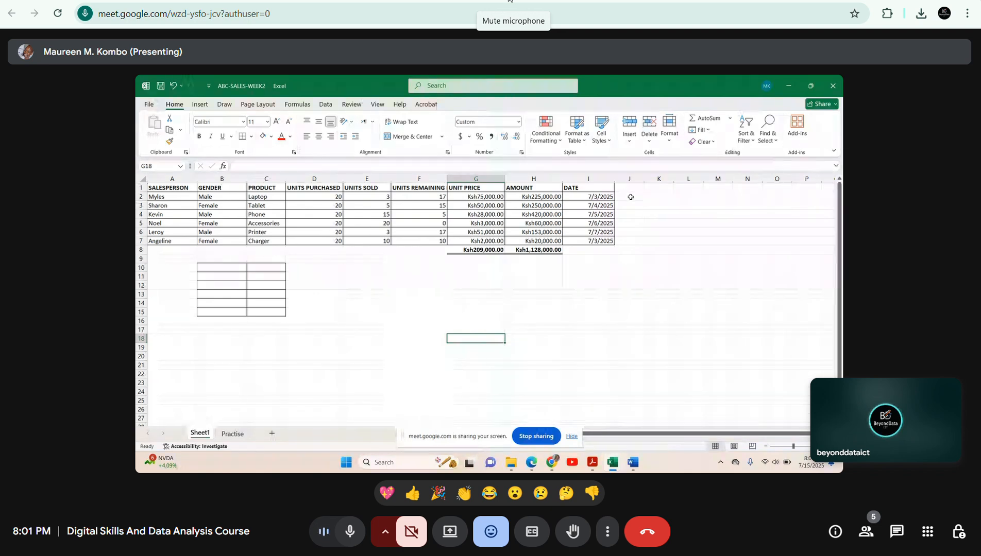
{"action": "left_click", "coordinate": [631, 197]}
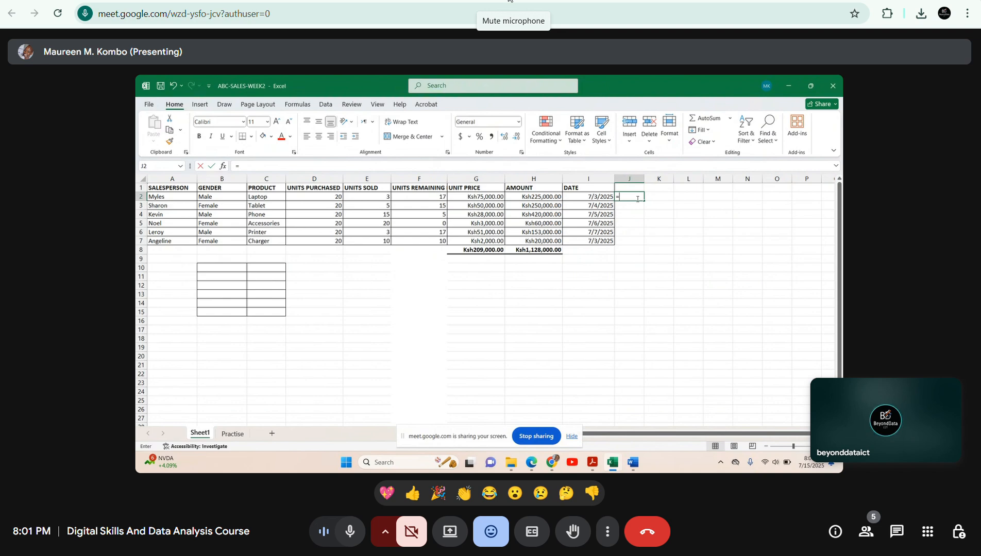
{"action": "type", "text": "=IF"}
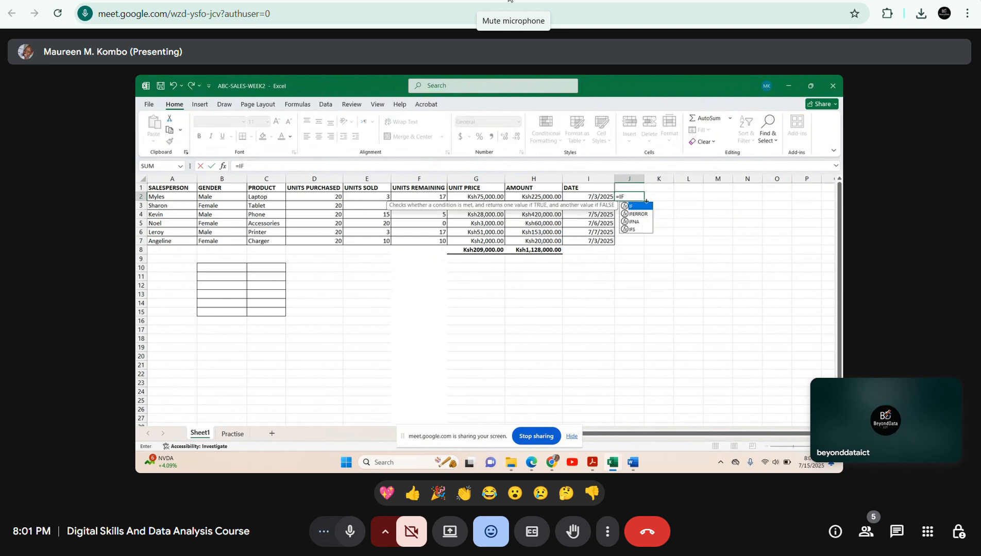
{"action": "left_click", "coordinate": [676, 213]}
{"action": "left_click", "coordinate": [637, 189]}
{"action": "key", "text": "Down"}
{"action": "key", "text": "BackSpace"}
Enter the header UNIT STATUS in J1, beside the DATE column.
{"action": "left_click", "coordinate": [628, 187]}
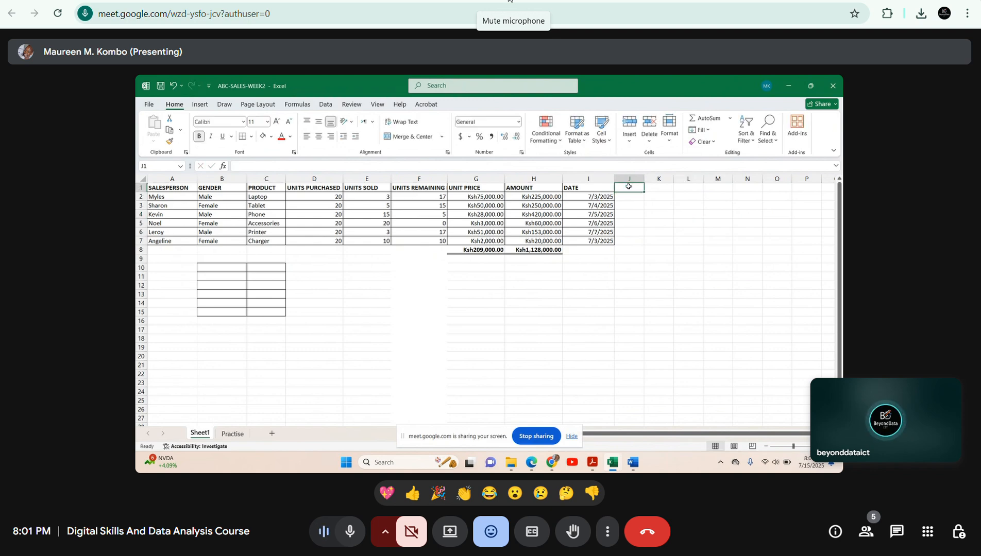
{"action": "type", "text": "UNIT STATUS"}
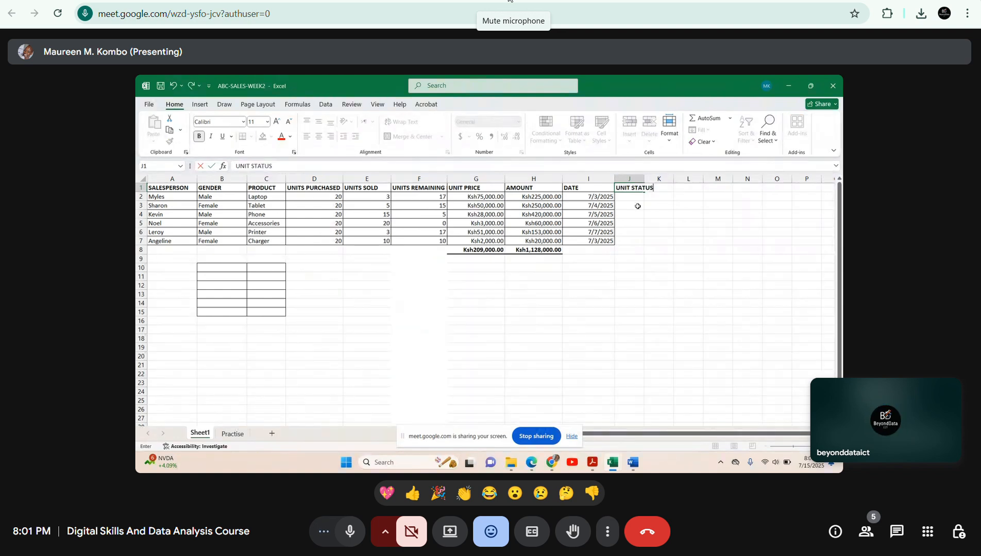
{"action": "left_click", "coordinate": [637, 206]}
Start an IF formula in J2 with the logical test F2<10 on the units remaining.
{"action": "left_click", "coordinate": [647, 198]}
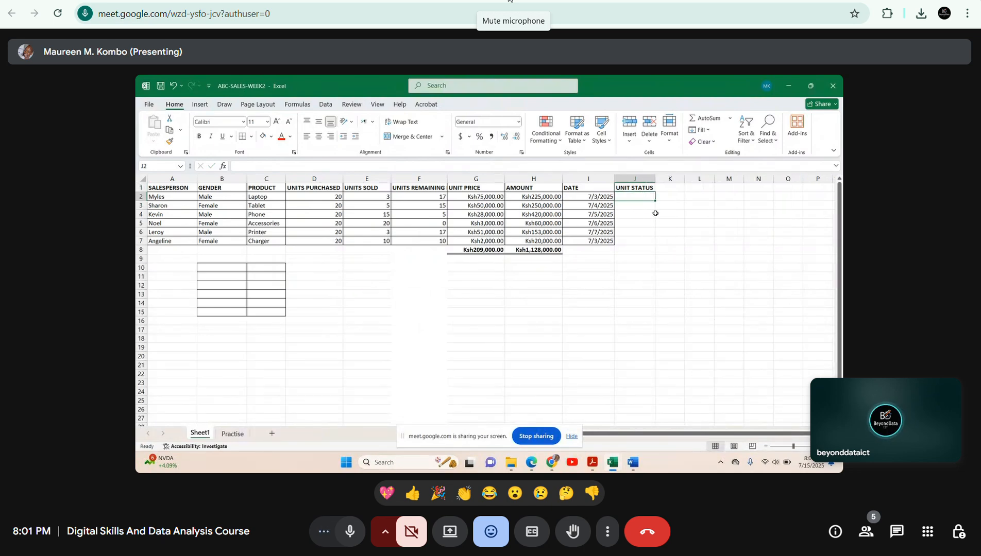
{"action": "type", "text": "="}
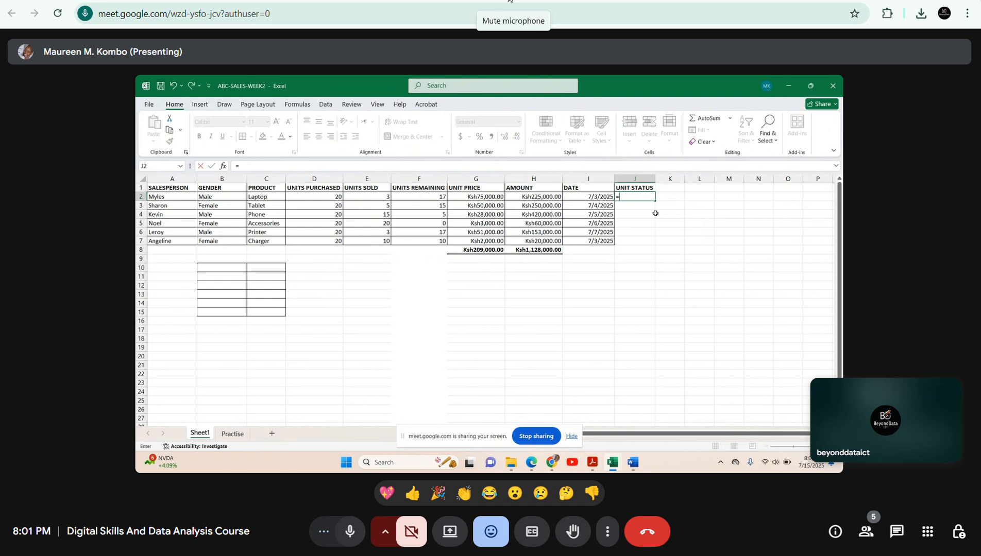
{"action": "type", "text": "IF"}
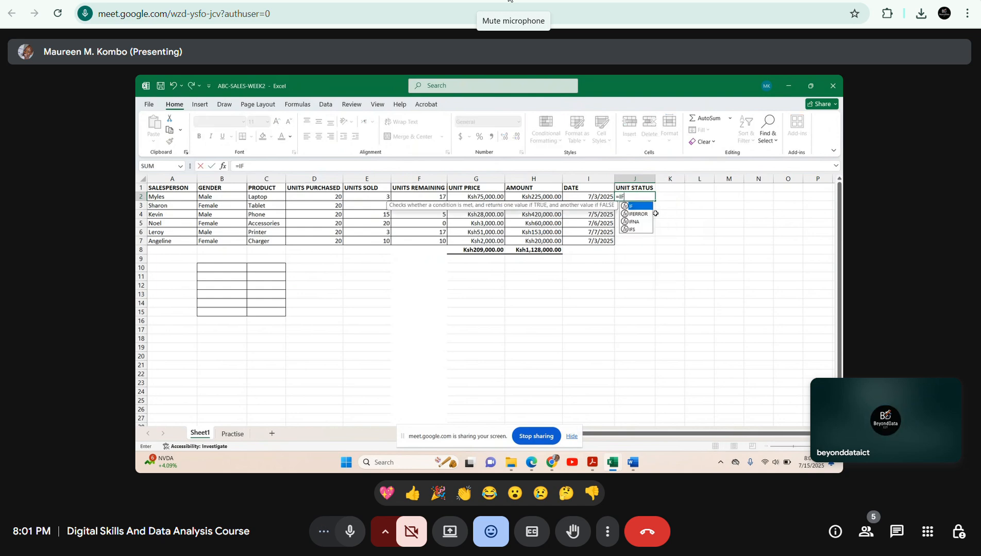
{"action": "double_click", "coordinate": [636, 206]}
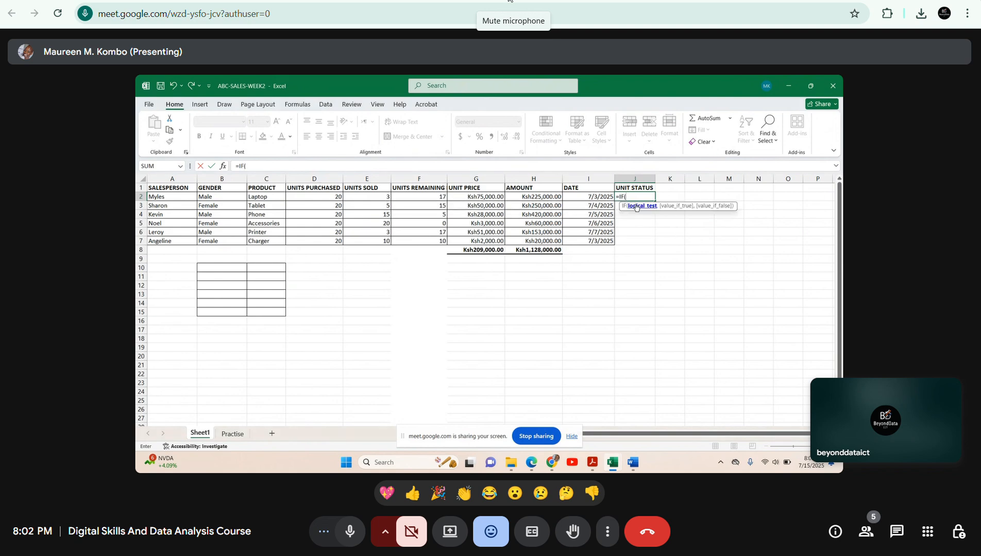
{"action": "left_click", "coordinate": [434, 198]}
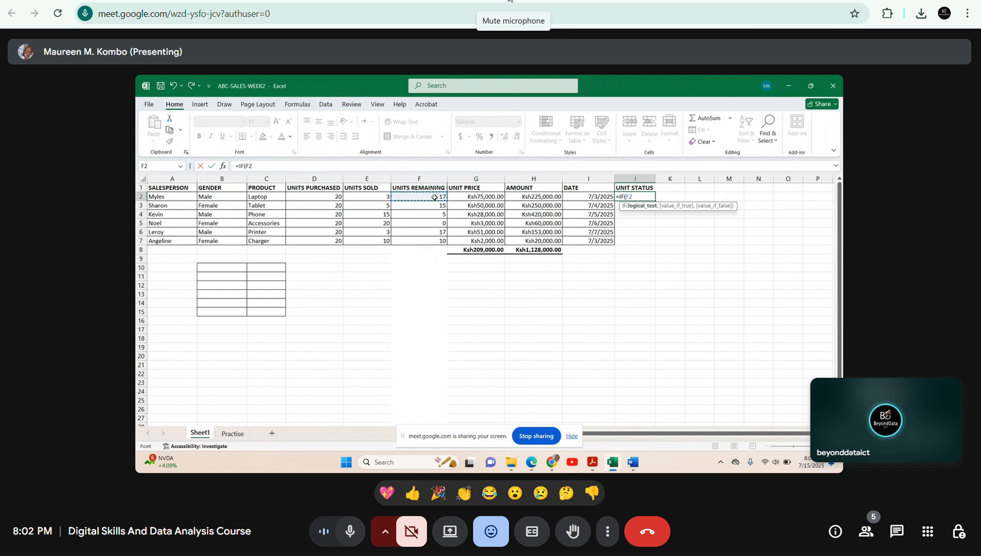
{"action": "type", "text": ",<"}
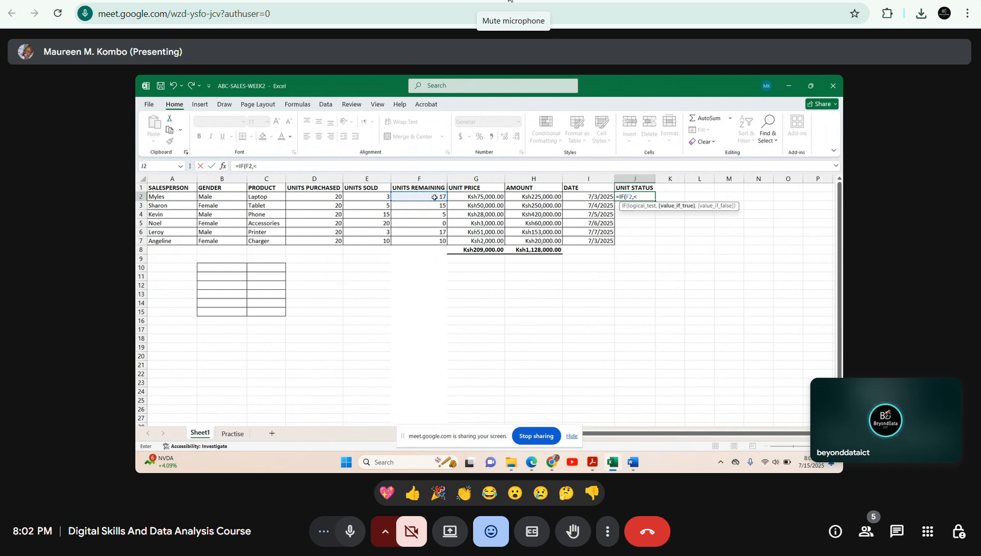
{"action": "type", "text": "10"}
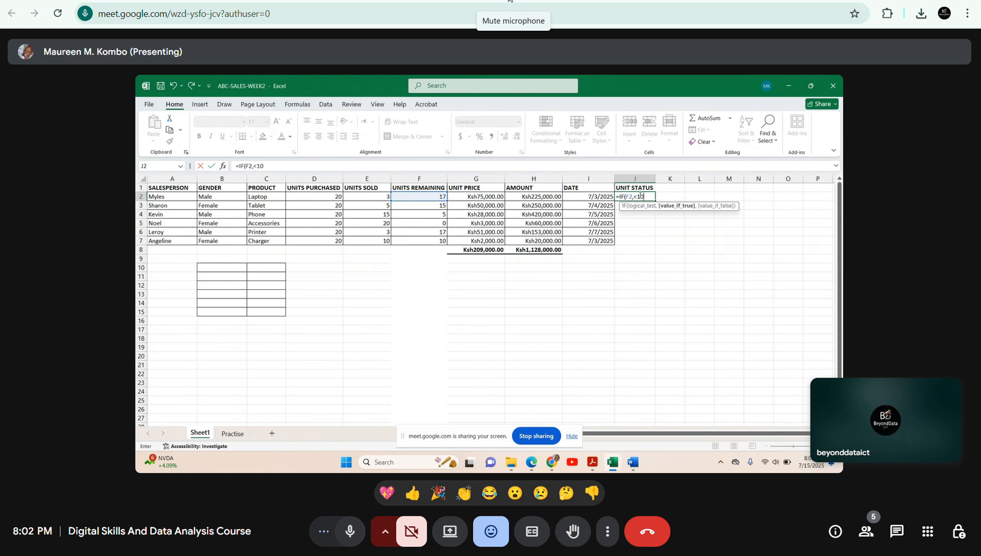
{"action": "left_click", "coordinate": [635, 197]}
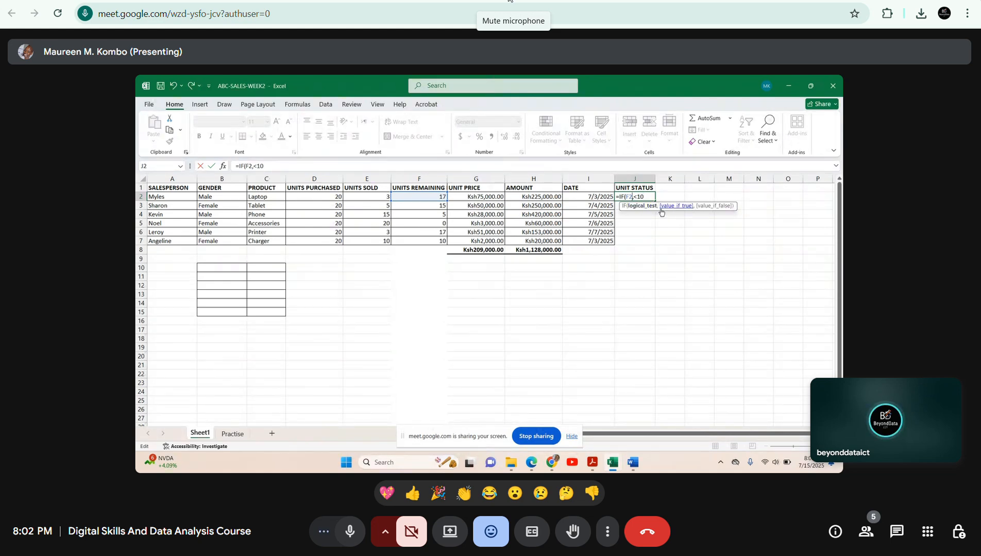
{"action": "left_click", "coordinate": [634, 197]}
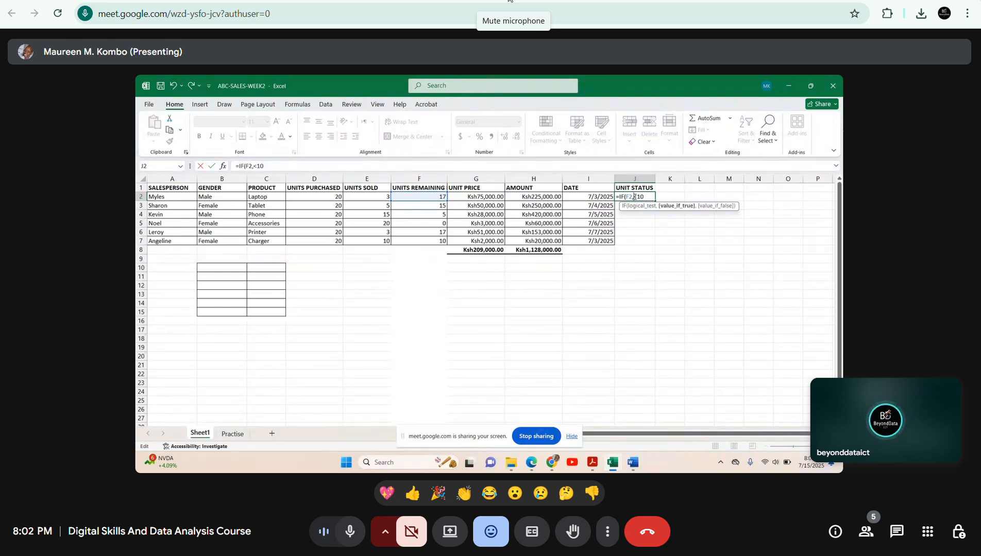
{"action": "key", "text": "BackSpace"}
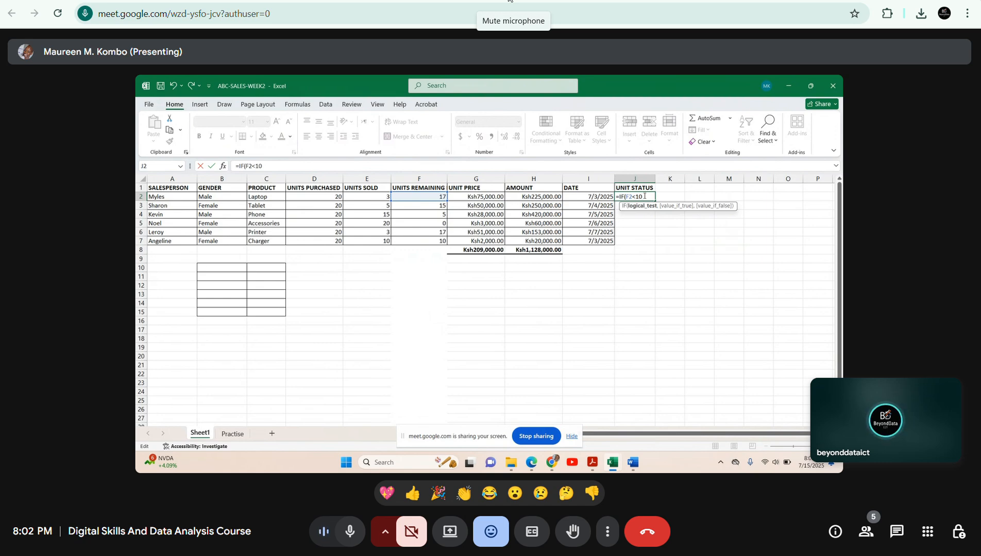
Add "Restock" in quotation marks as the value if true of the IF formula in J2.
{"action": "type", "text": ","}
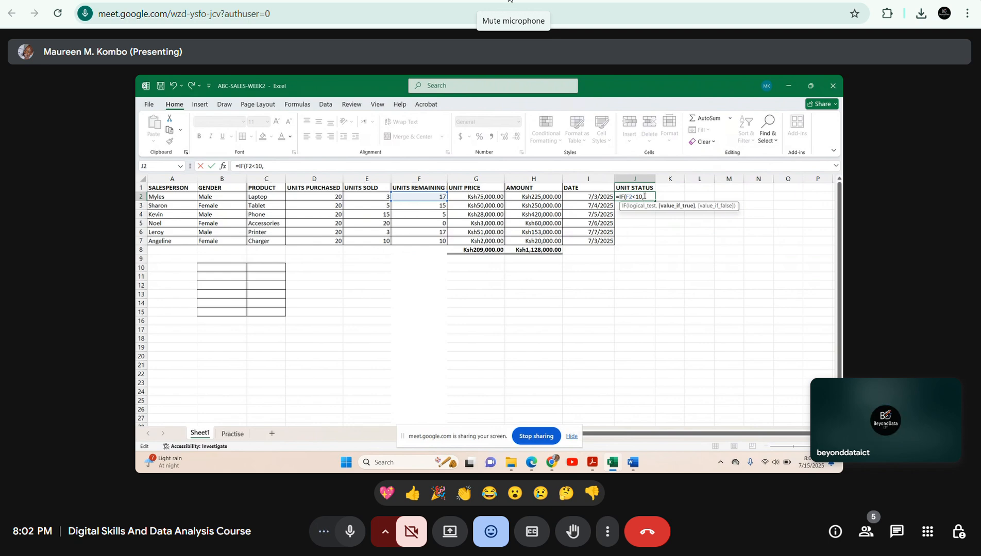
{"action": "type", "text": "Res"}
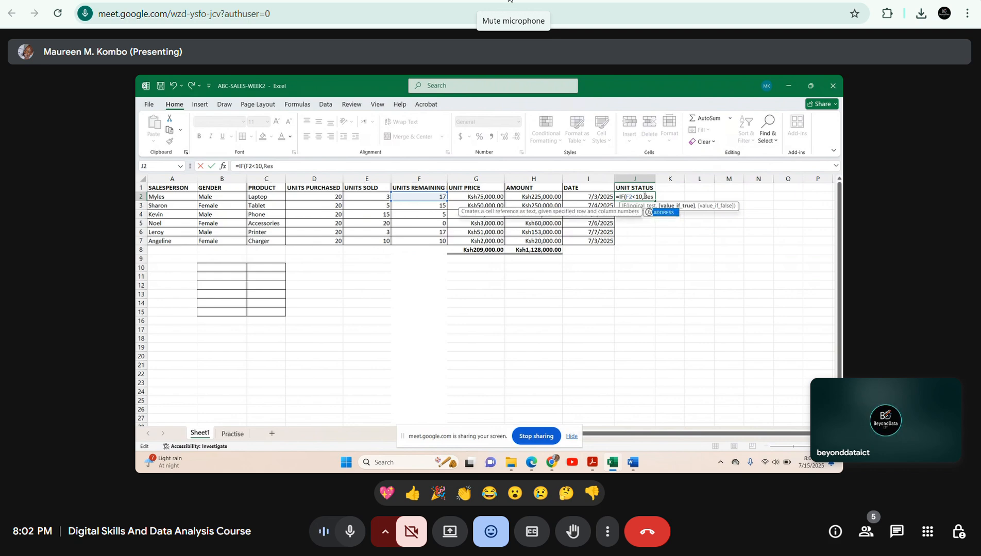
{"action": "type", "text": "tock"}
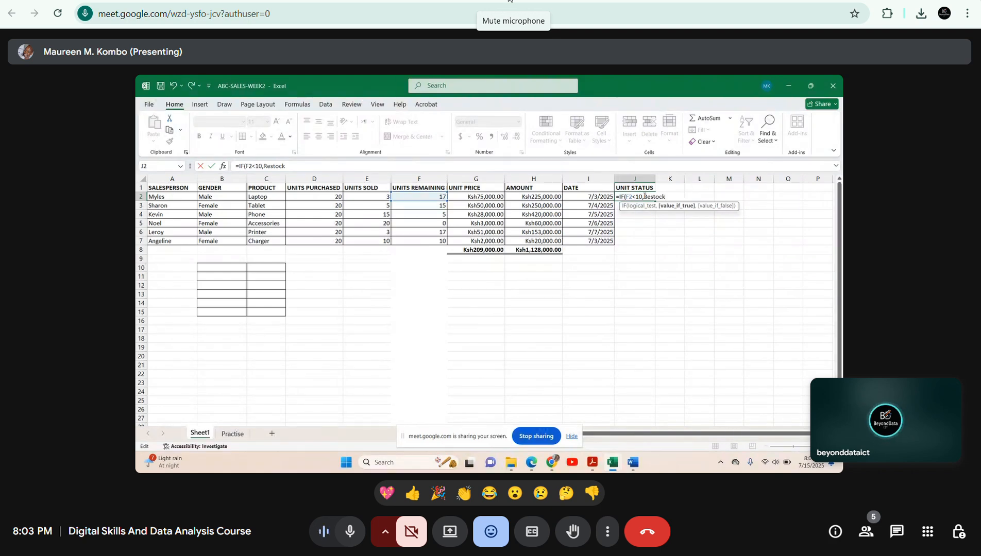
{"action": "type", "text": ","}
{"action": "key", "text": "BackSpace"}
{"action": "type", "text": "\""}
{"action": "type", "text": "\""}
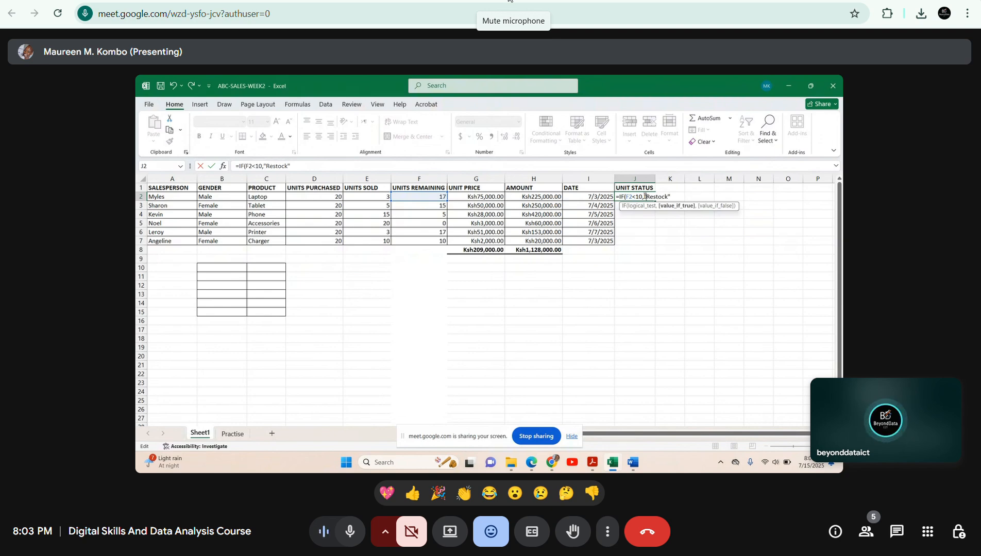
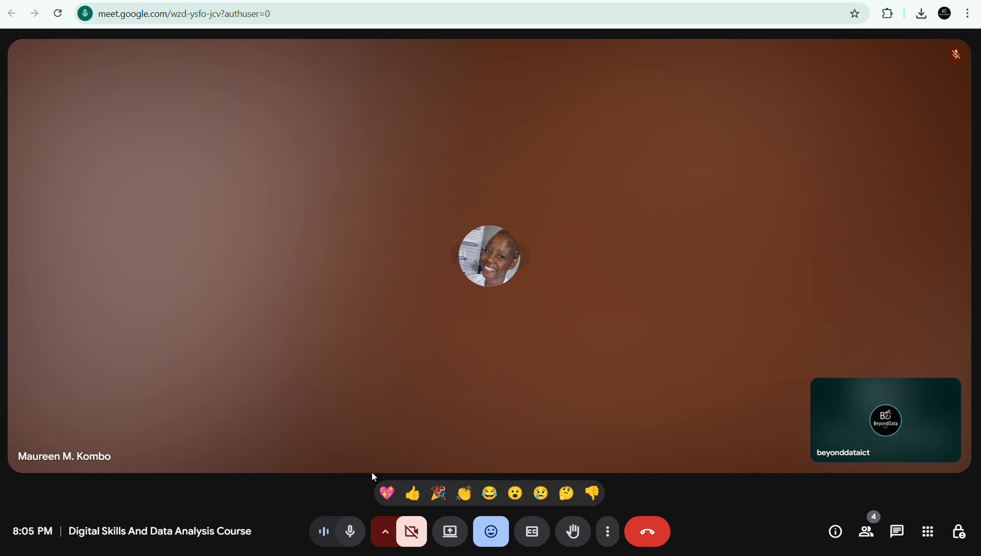
Share the entire screen in the Meet call and hide the screen-sharing notice.
{"action": "left_click", "coordinate": [450, 531]}
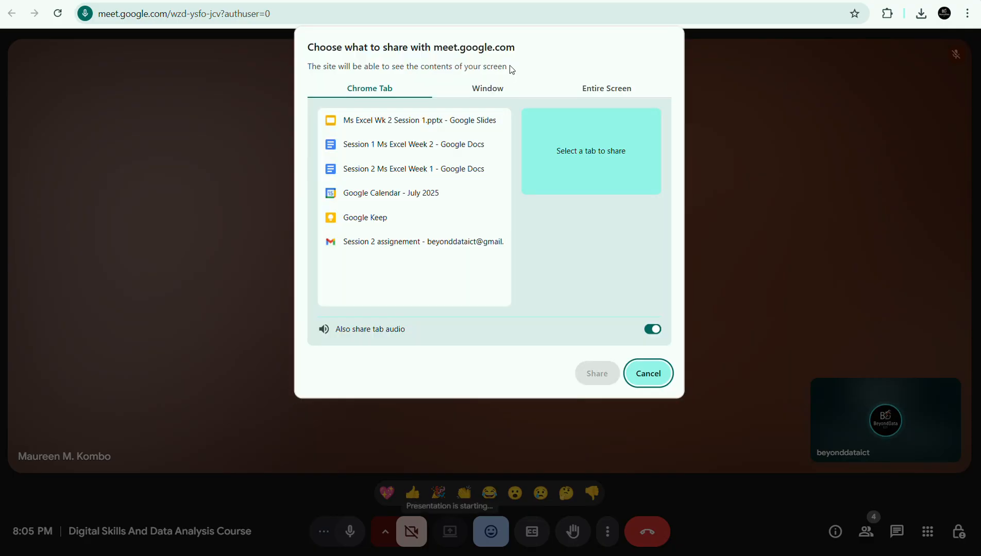
{"action": "left_click", "coordinate": [599, 98]}
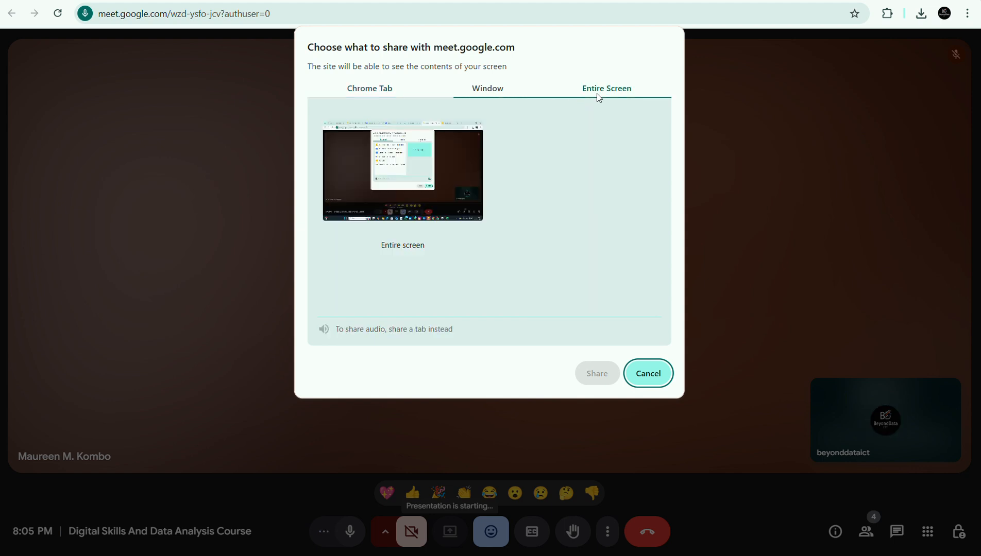
{"action": "left_click", "coordinate": [372, 170]}
{"action": "left_click", "coordinate": [606, 379]}
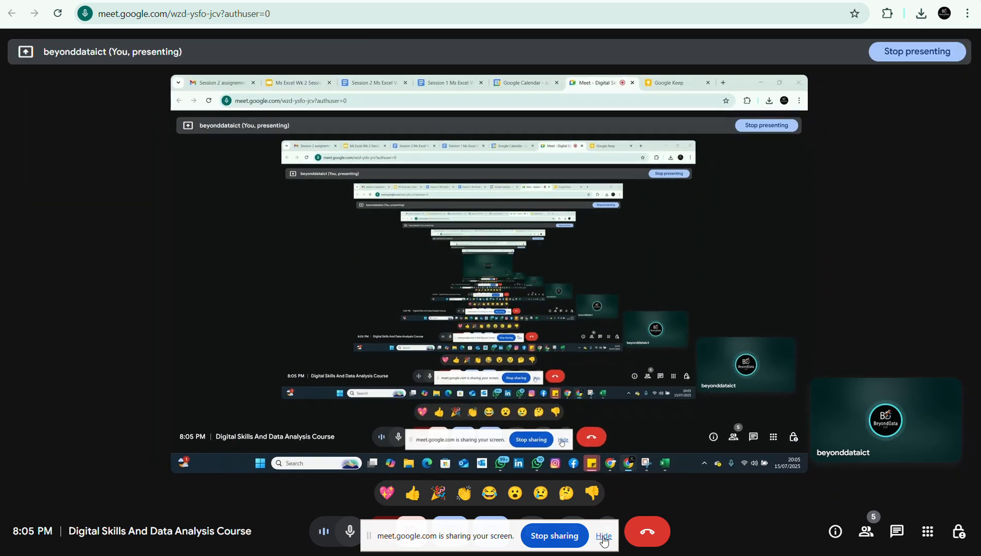
{"action": "left_click", "coordinate": [603, 536]}
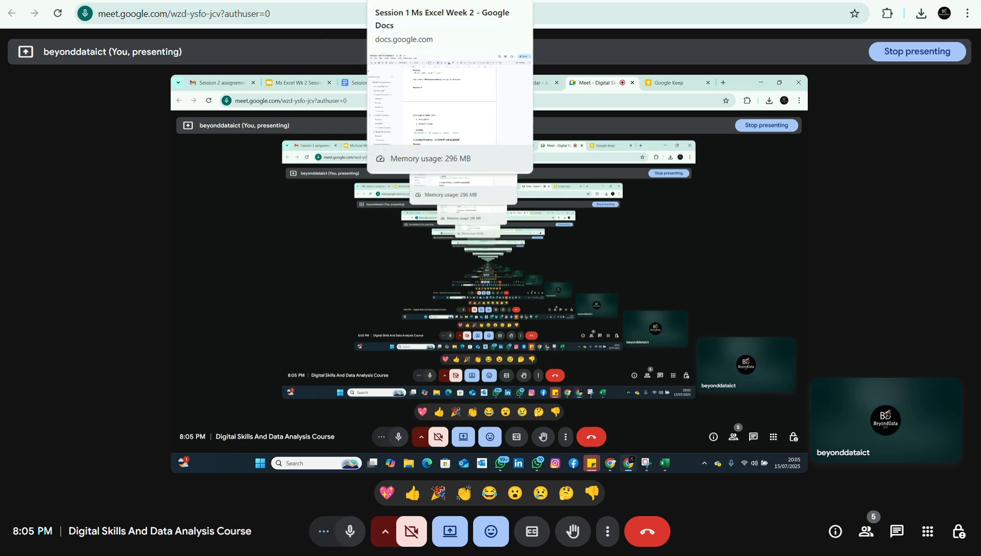
Open the Session 1 Ms Excel Week 2 notes and review the lookup functions section, including the VLOOKUP and XLOOKUP formulas.
{"action": "left_click", "coordinate": [396, 1]}
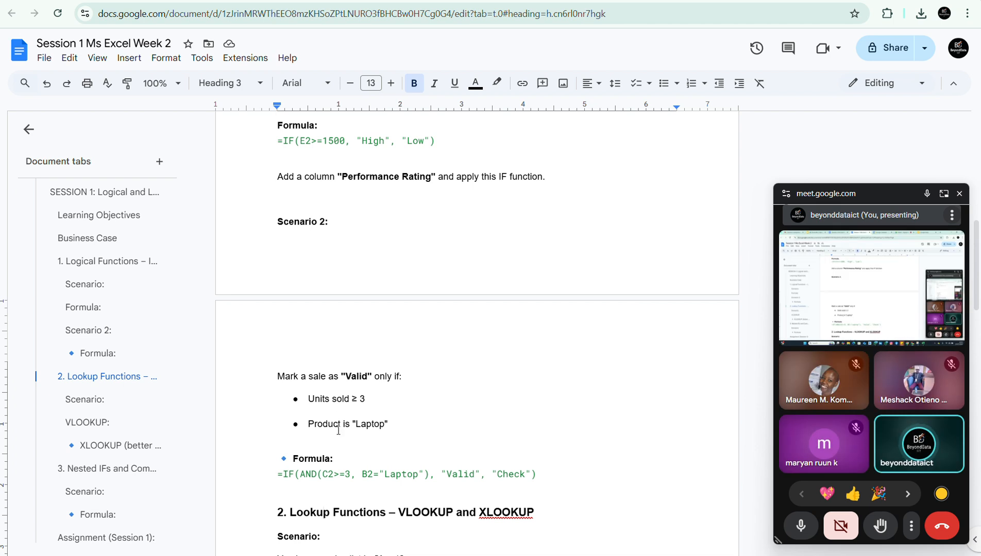
{"action": "left_click", "coordinate": [357, 484]}
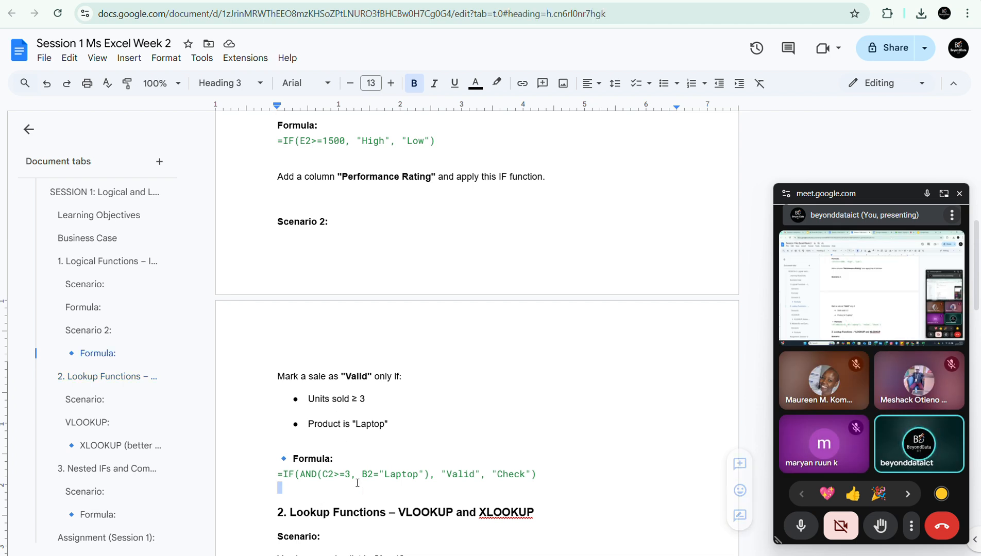
{"action": "key", "text": "Down"}
{"action": "key", "text": "Down"}
{"action": "key", "text": "Down"}
{"action": "key", "text": "Down"}
{"action": "key", "text": "Down"}
{"action": "key", "text": "Down"}
{"action": "key", "text": "Down"}
{"action": "key", "text": "Down"}
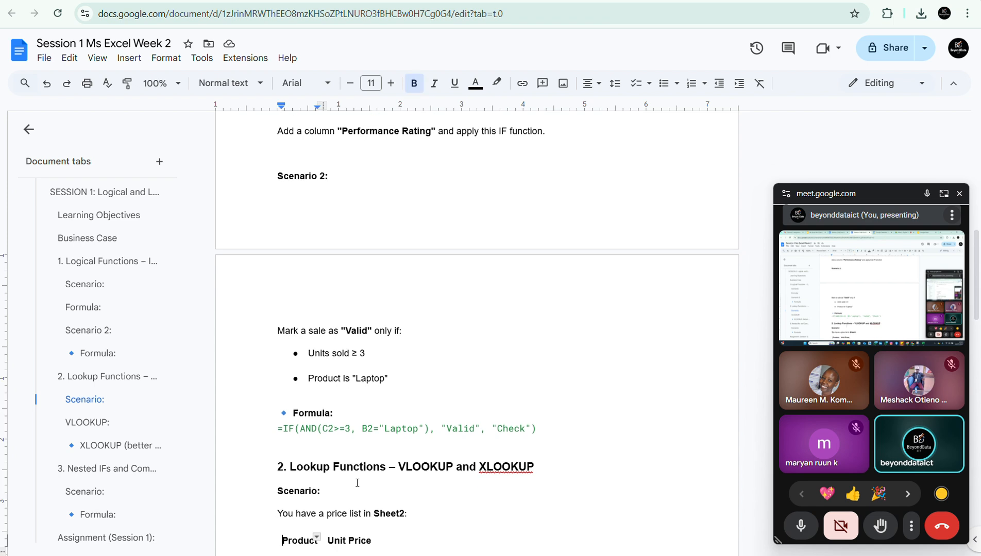
{"action": "key", "text": "Down"}
{"action": "key", "text": "Down"}
{"action": "key", "text": "Down"}
{"action": "key", "text": "Down"}
{"action": "key", "text": "Down"}
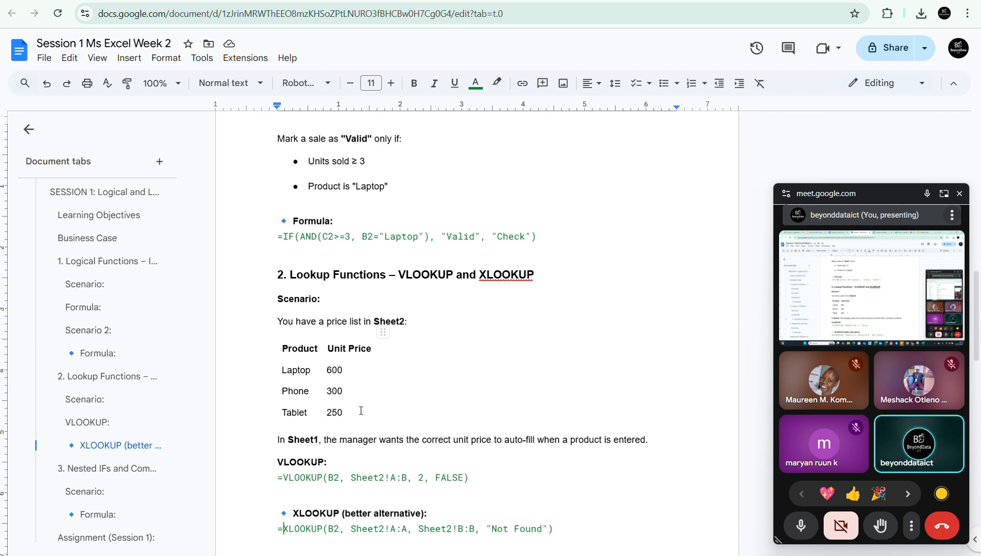
{"action": "scroll", "coordinate": [361, 411], "scroll_direction": "down", "scroll_amount": 10}
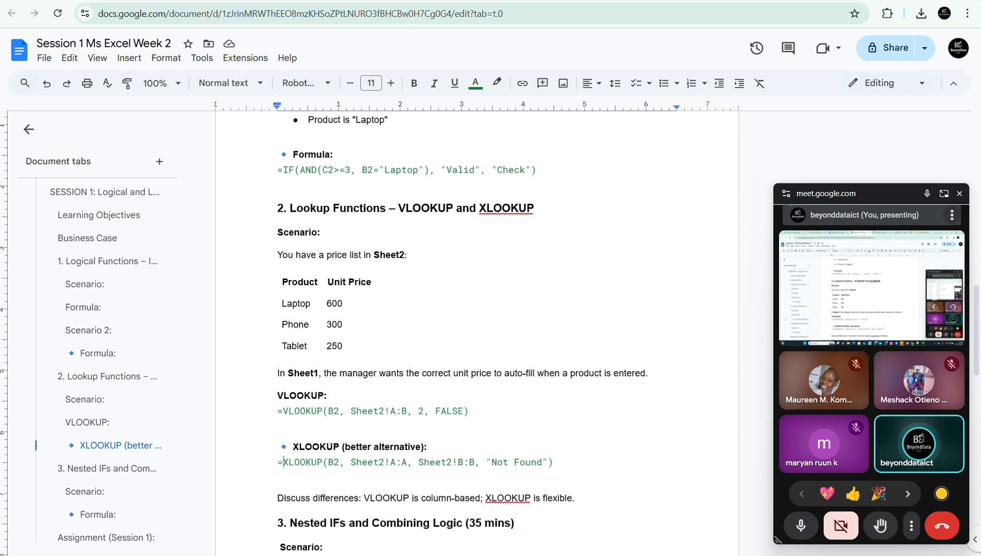
{"action": "scroll", "coordinate": [360, 411], "scroll_direction": "up", "scroll_amount": 2}
{"action": "scroll", "coordinate": [477, 329], "scroll_direction": "up", "scroll_amount": 1}
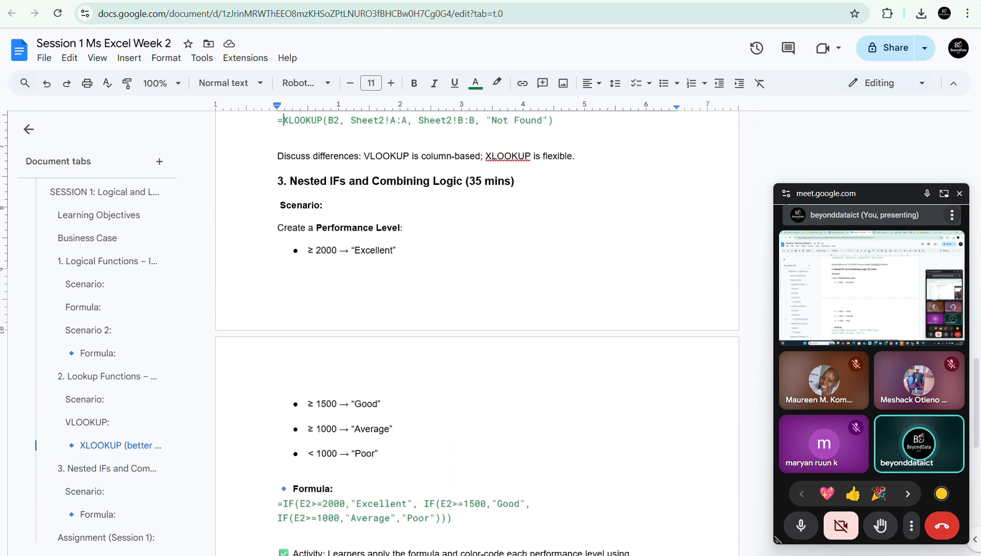
{"action": "scroll", "coordinate": [476, 329], "scroll_direction": "up", "scroll_amount": 7}
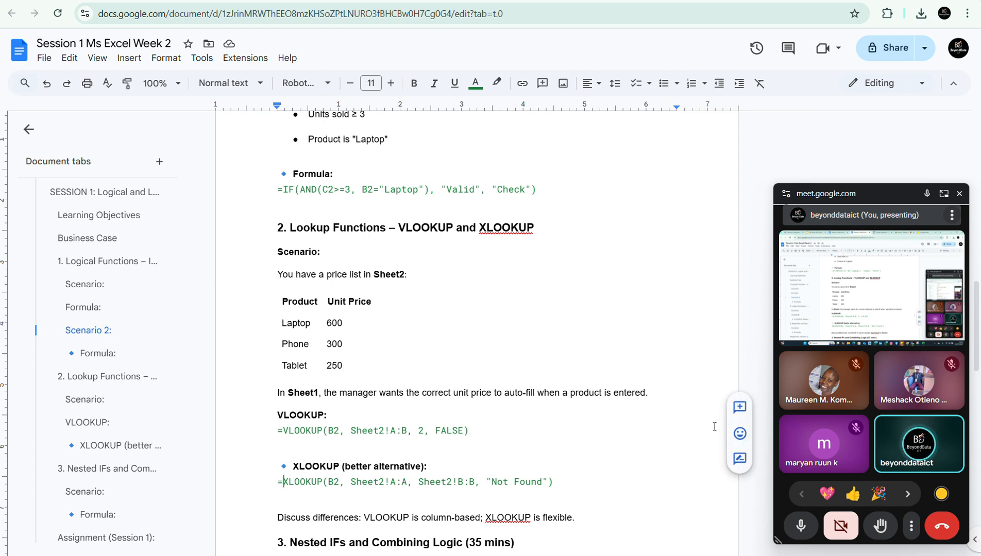
Return to the full Meet view, switch to the sales workbook in Excel and bring the SALESPERSON column into view.
{"action": "left_click", "coordinate": [942, 195]}
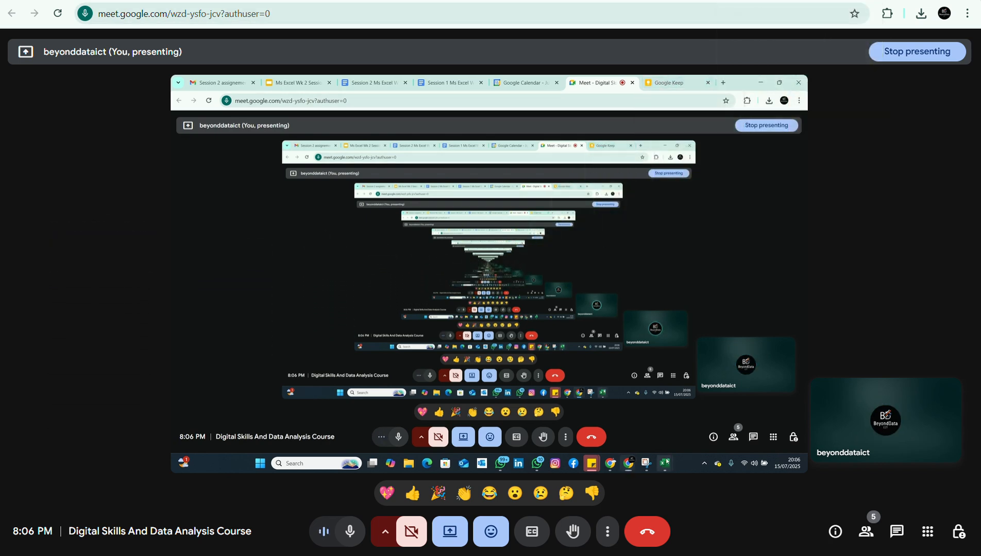
{"action": "mouse_move", "coordinate": [761, 555]}
{"action": "left_click", "coordinate": [724, 511]}
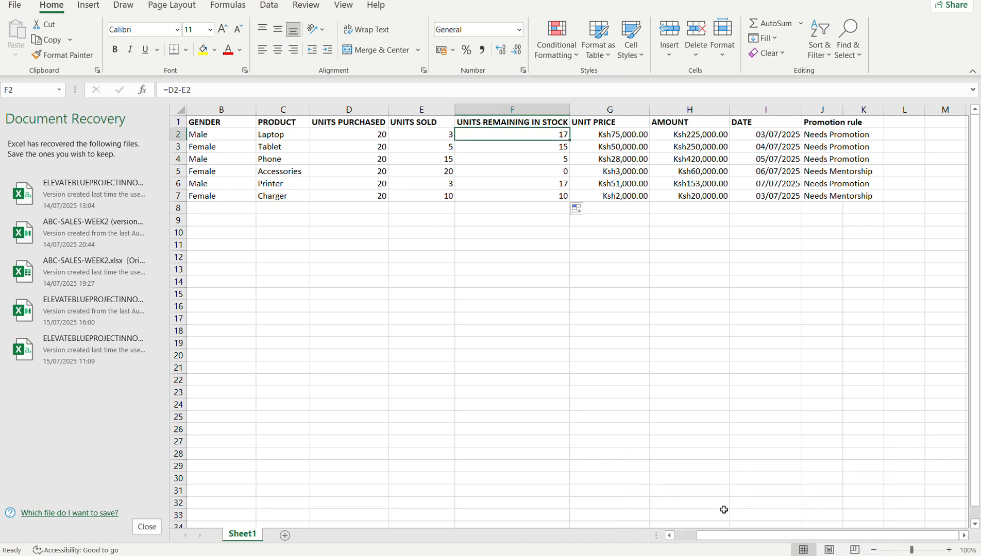
{"action": "left_click", "coordinate": [397, 305]}
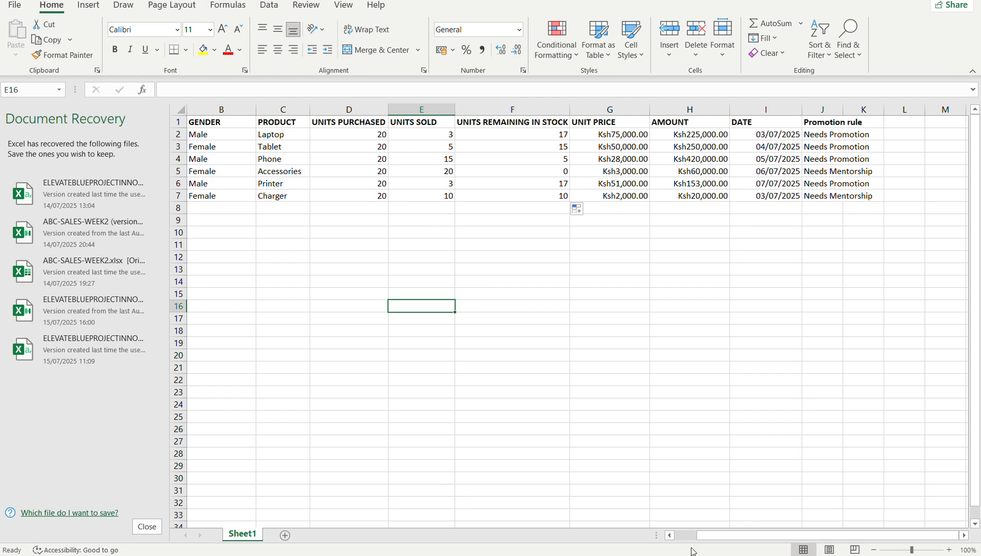
{"action": "left_click_drag", "start_coordinate": [710, 536], "coordinate": [680, 536]}
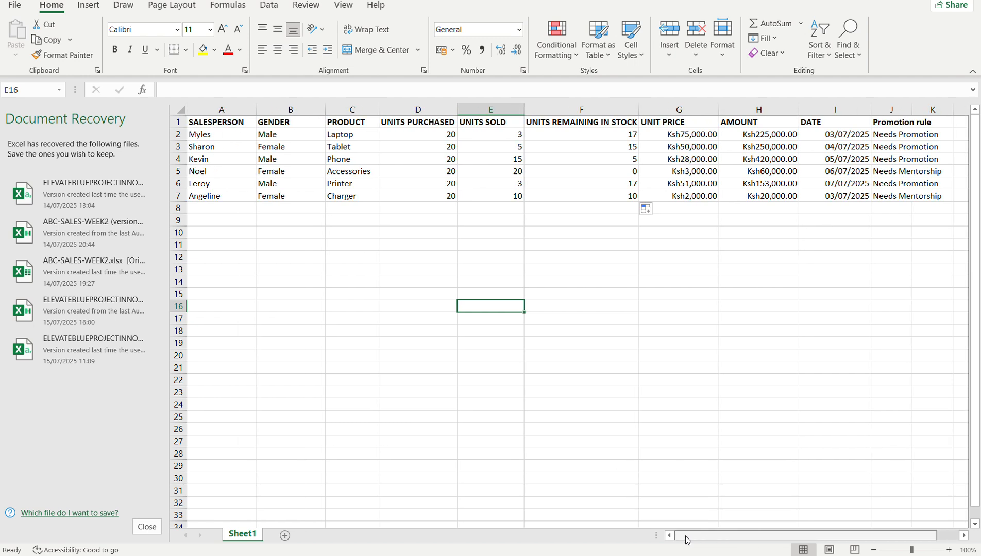
Copy the salesperson names in A2:A7 of Sheet1 into A2:A7 of a new sheet.
{"action": "left_click", "coordinate": [231, 196]}
{"action": "key", "text": "F2"}
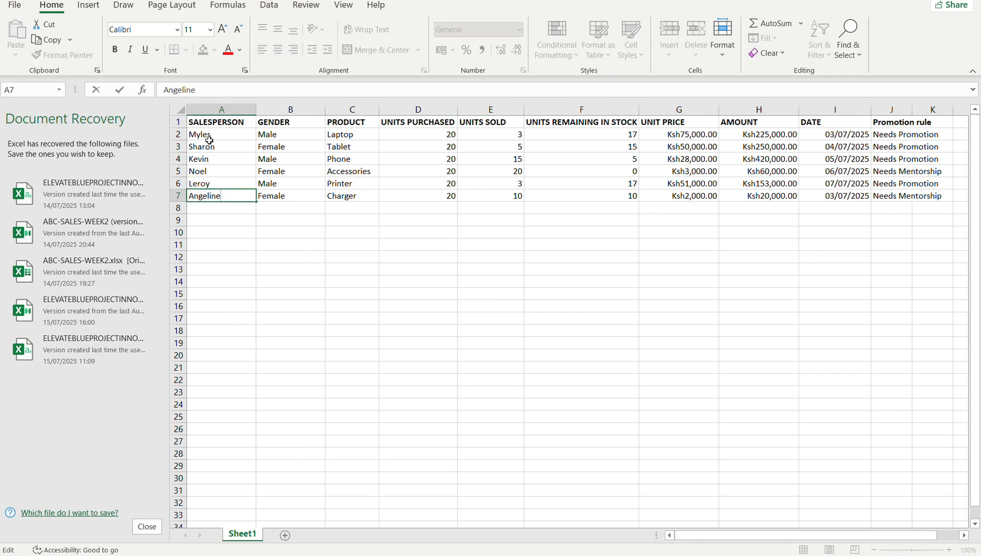
{"action": "left_click_drag", "start_coordinate": [213, 135], "coordinate": [227, 195]}
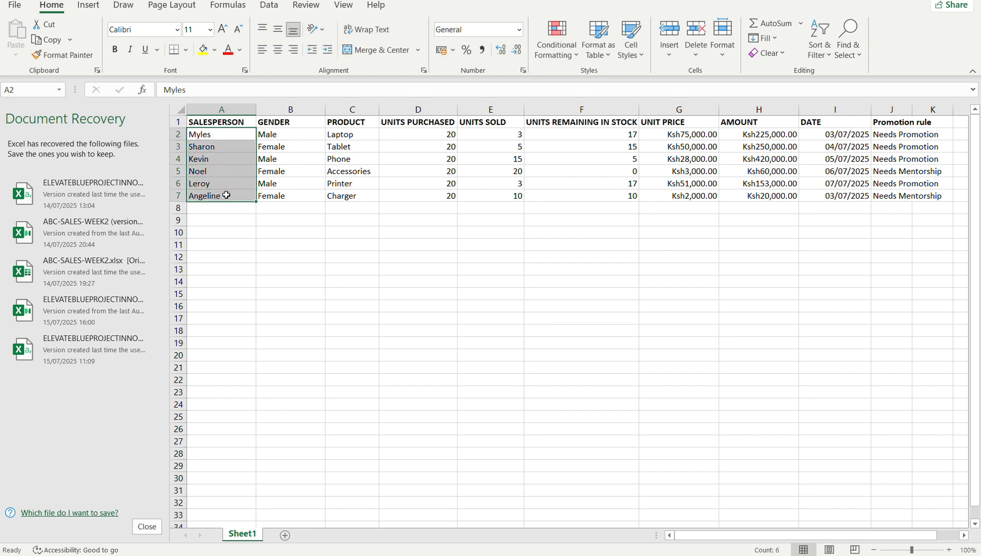
{"action": "key", "text": "ctrl+c"}
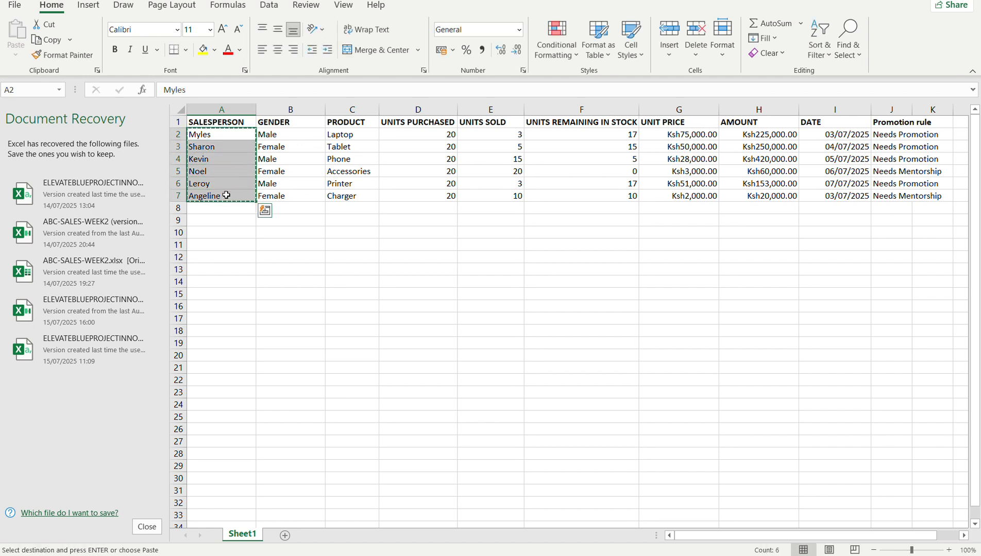
{"action": "left_click", "coordinate": [236, 319]}
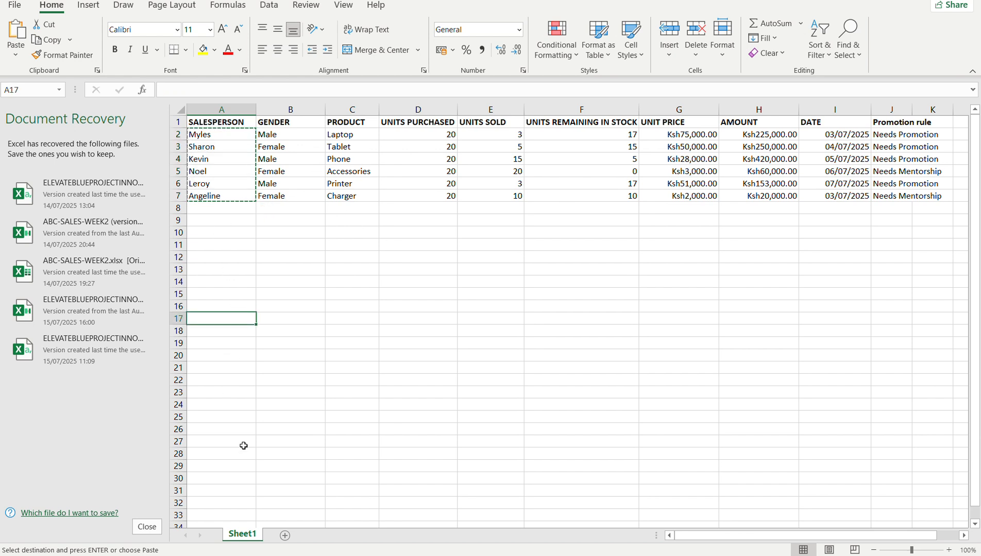
{"action": "left_click", "coordinate": [286, 535]}
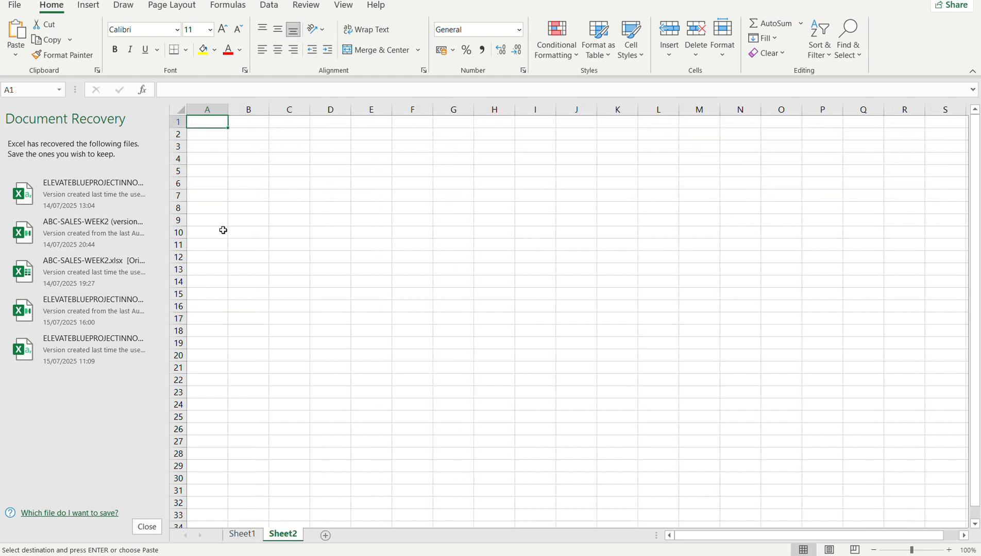
{"action": "key", "text": "ctrl+v"}
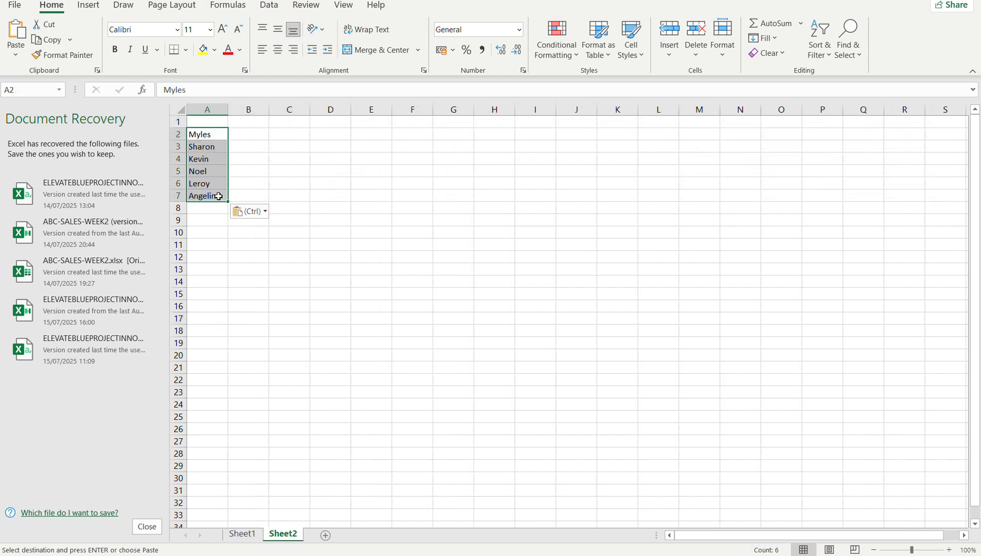
Copy the SALESPERSON header from Sheet1 into cell A1 of Sheet2.
{"action": "left_click", "coordinate": [241, 534]}
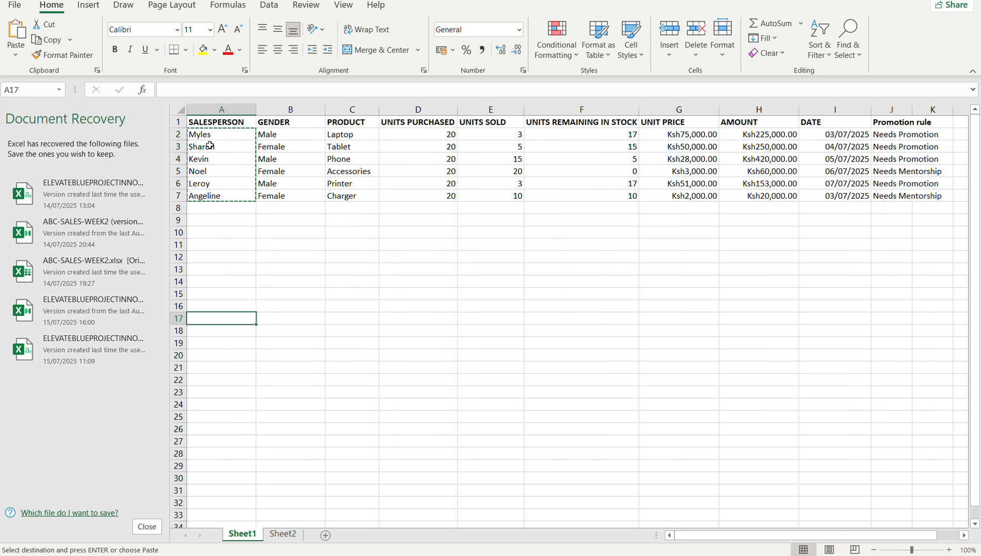
{"action": "mouse_move", "coordinate": [230, 123]}
{"action": "left_mouse_down"}
{"action": "mouse_move", "coordinate": [340, 121]}
{"action": "mouse_move", "coordinate": [227, 123]}
{"action": "left_mouse_up"}
{"action": "key", "text": "ctrl+c"}
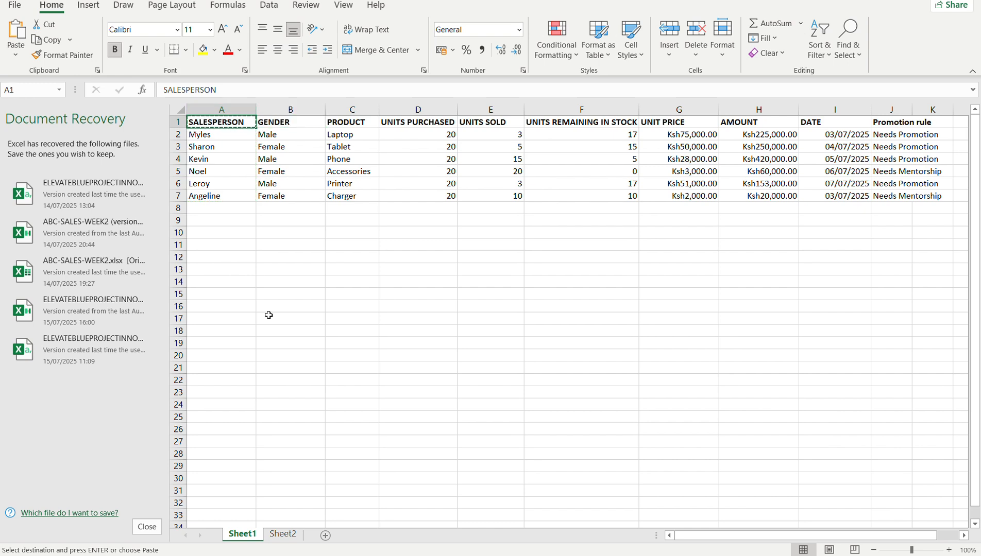
{"action": "left_click", "coordinate": [283, 534]}
{"action": "key", "text": "ctrl+v"}
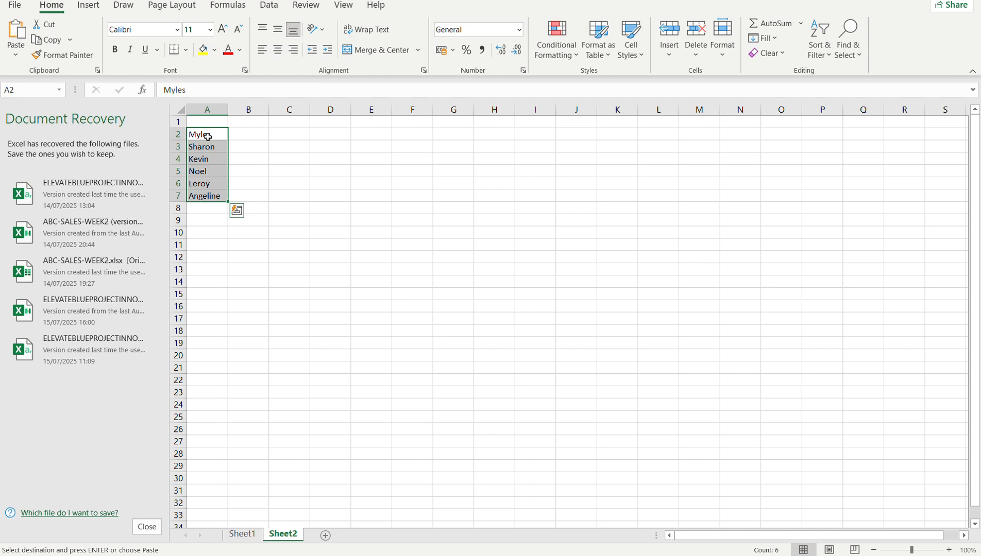
{"action": "left_click", "coordinate": [216, 121]}
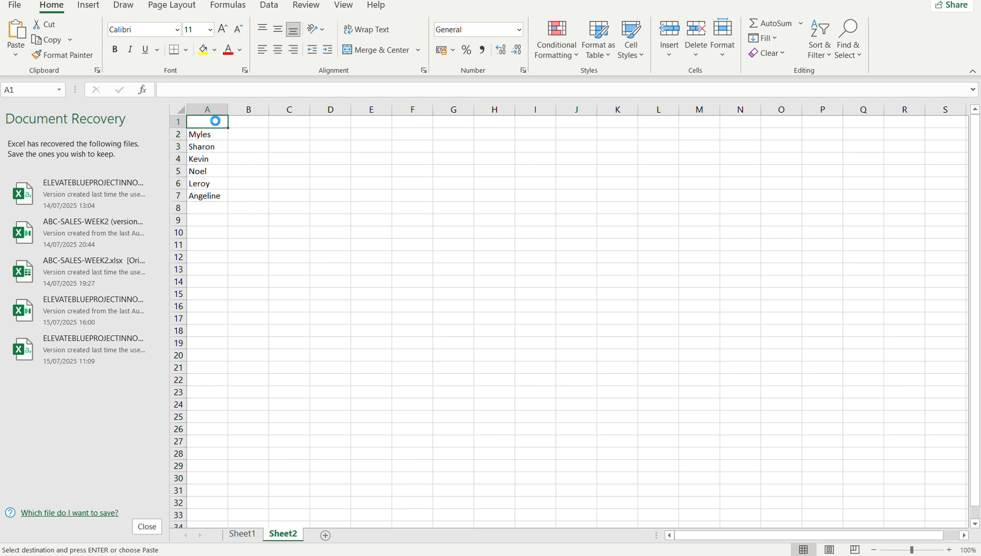
{"action": "key", "text": "ctrl+v"}
{"action": "left_click", "coordinate": [246, 228]}
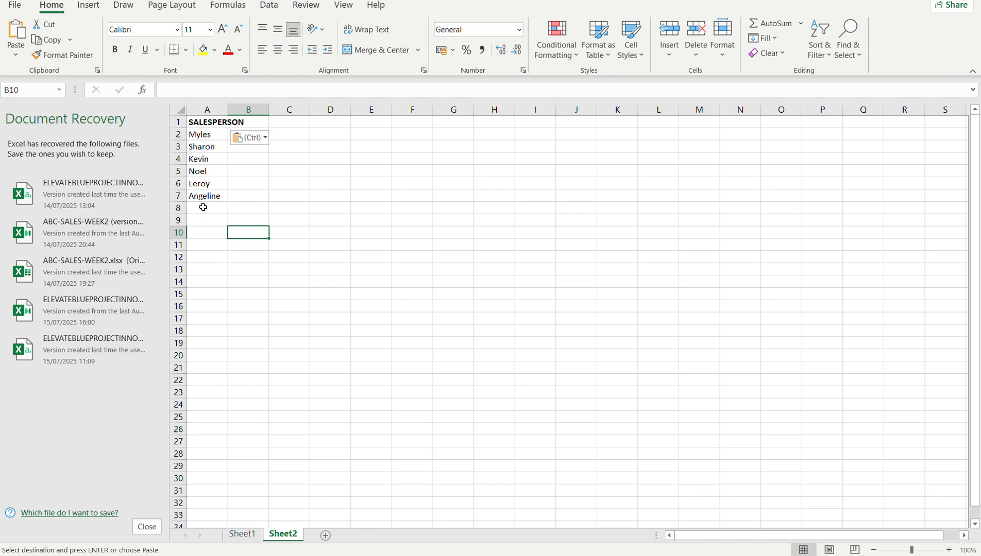
Copy the salesperson names in A2:A7 of Sheet2 to the range starting at I19.
{"action": "left_click_drag", "start_coordinate": [209, 136], "coordinate": [213, 192]}
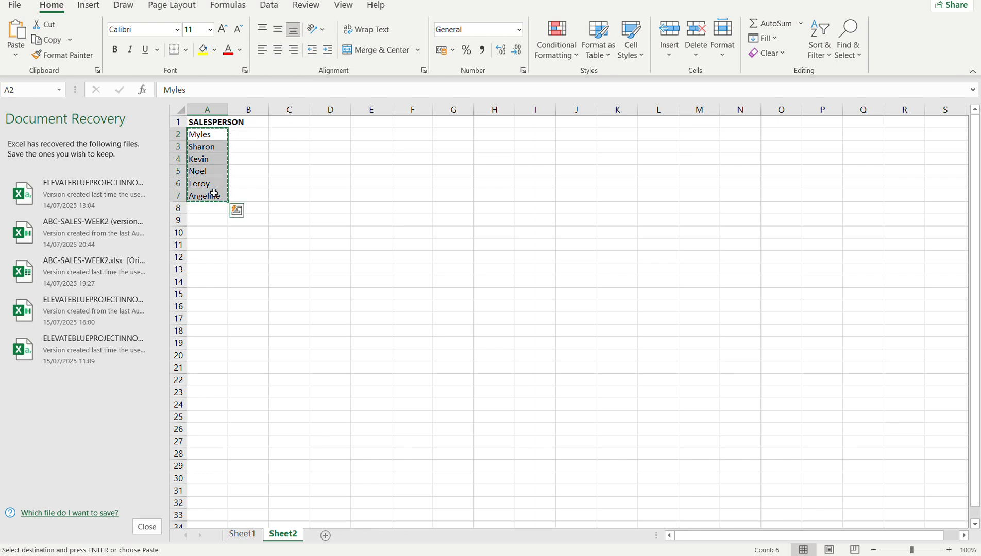
{"action": "left_click", "coordinate": [535, 342]}
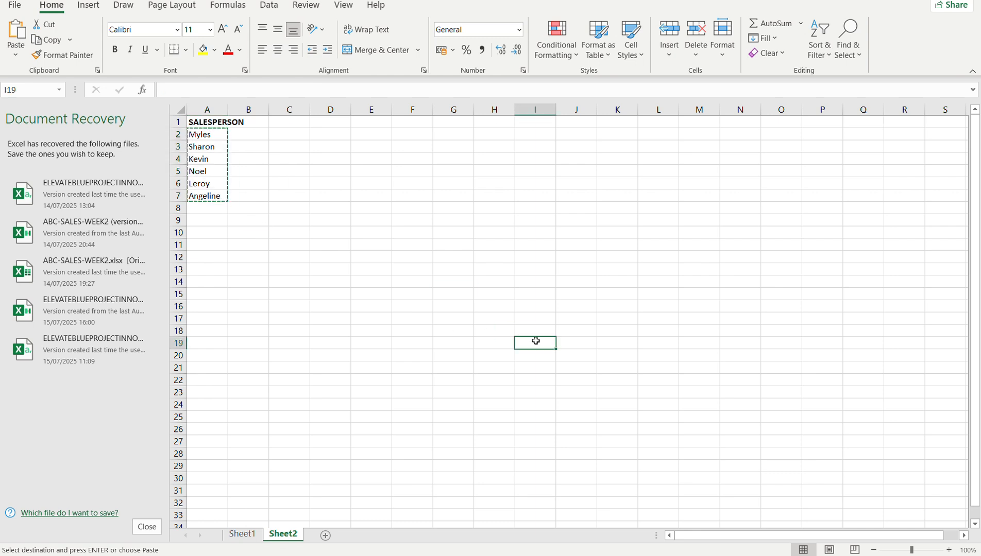
{"action": "key", "text": "ctrl+v"}
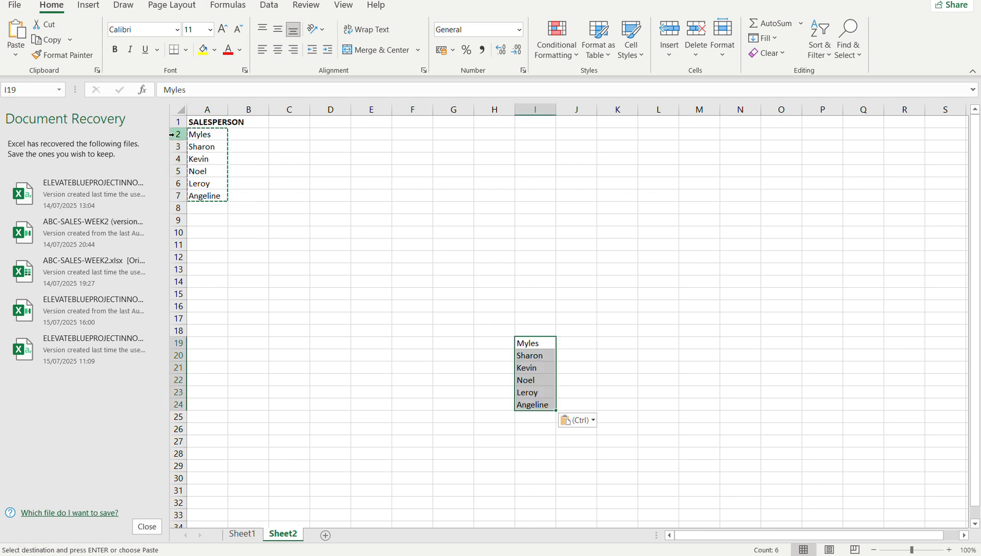
Delete rows 2 to 7 of Sheet2, which hold the original names below the SALESPERSON header.
{"action": "left_click", "coordinate": [174, 133]}
{"action": "left_click", "coordinate": [174, 196]}
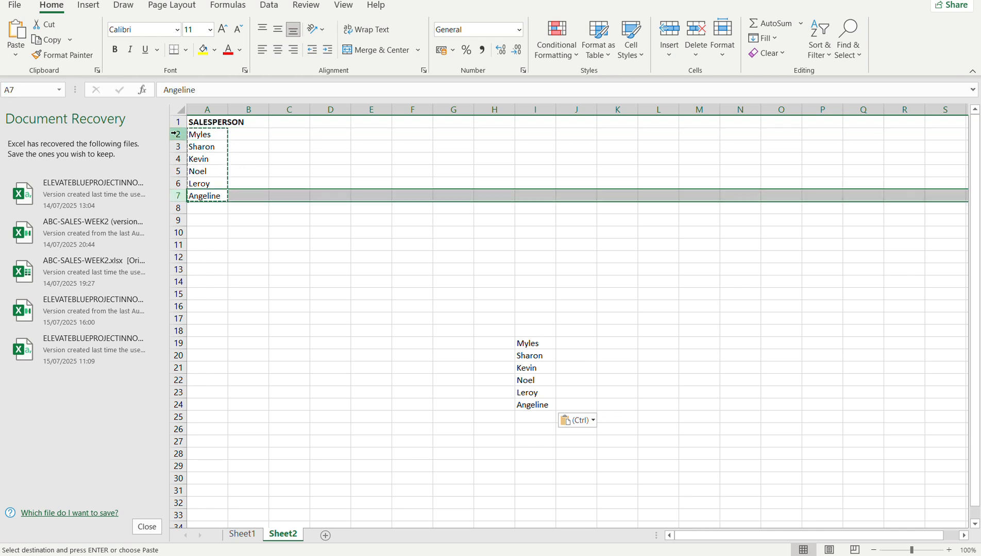
{"action": "left_click", "coordinate": [174, 133], "text": "shift"}
{"action": "right_click", "coordinate": [177, 133]}
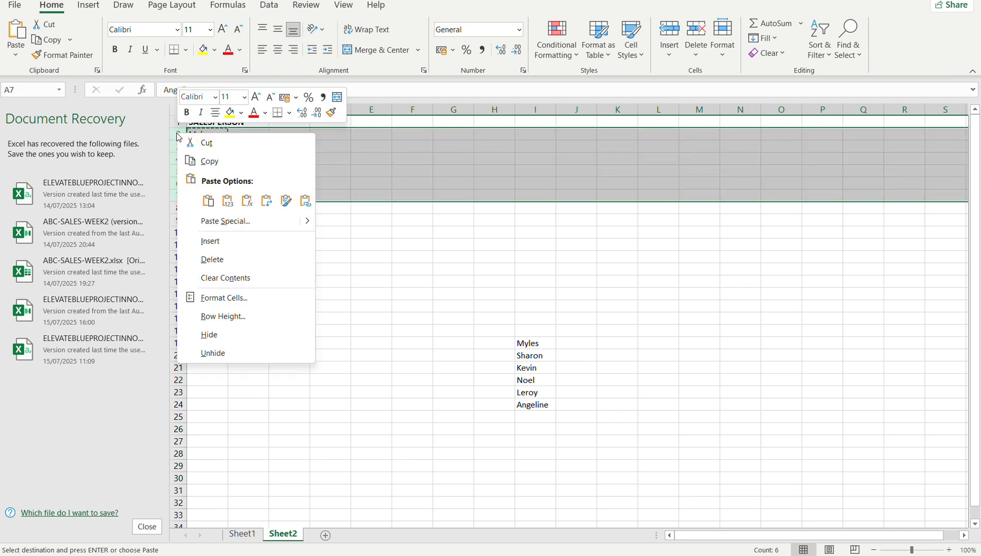
{"action": "left_click", "coordinate": [221, 259]}
{"action": "left_click", "coordinate": [255, 265]}
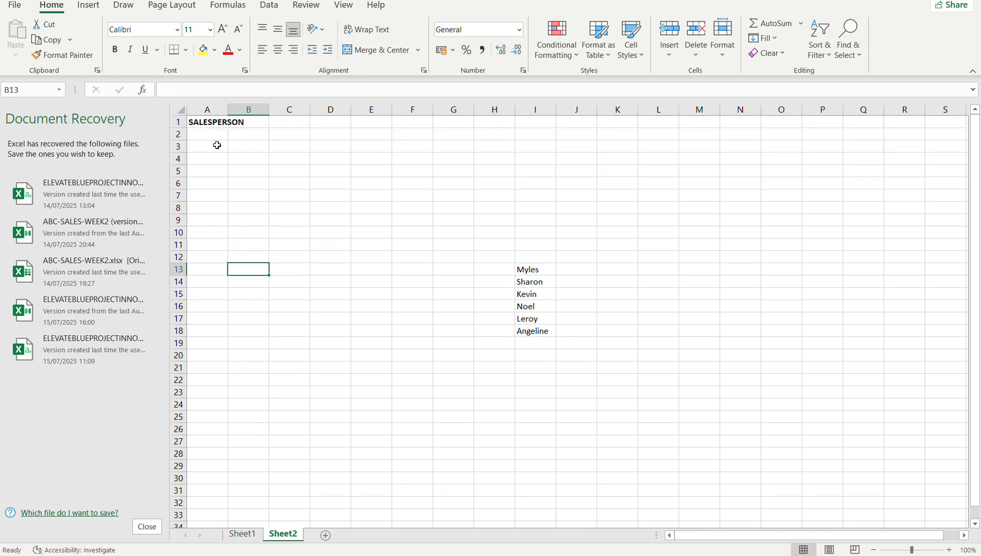
{"action": "left_click", "coordinate": [208, 132]}
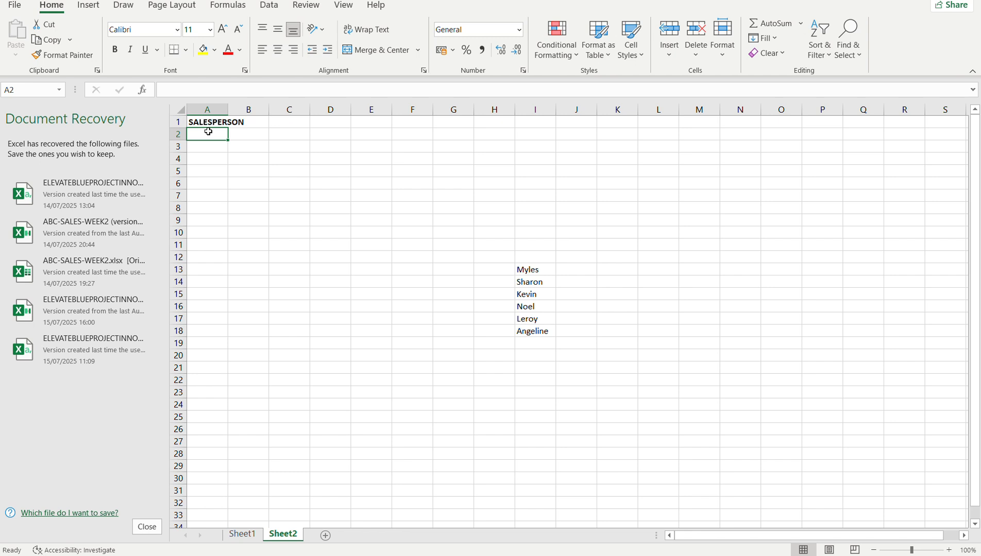
{"action": "left_click", "coordinate": [522, 271]}
{"action": "left_click", "coordinate": [533, 295]}
{"action": "left_click", "coordinate": [532, 308]}
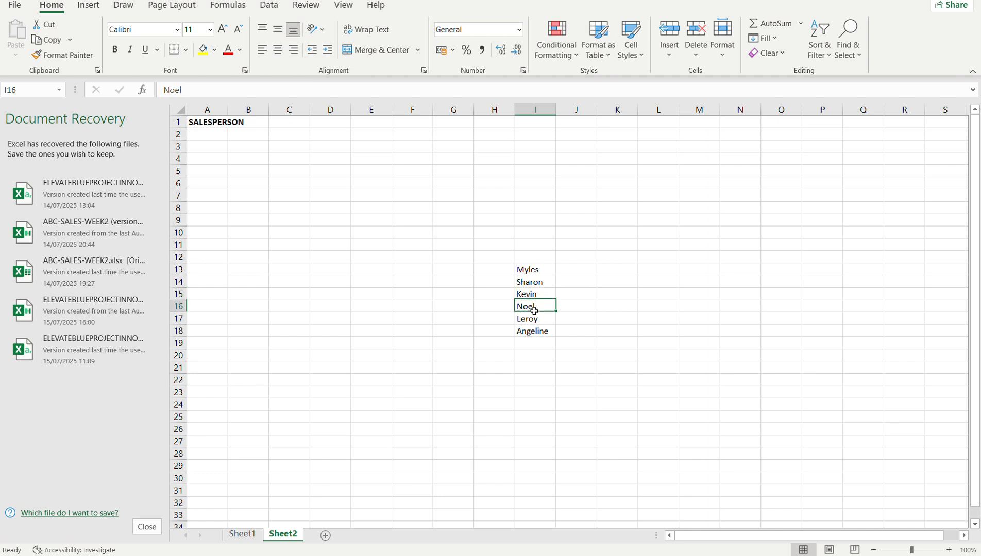
{"action": "left_click", "coordinate": [534, 328]}
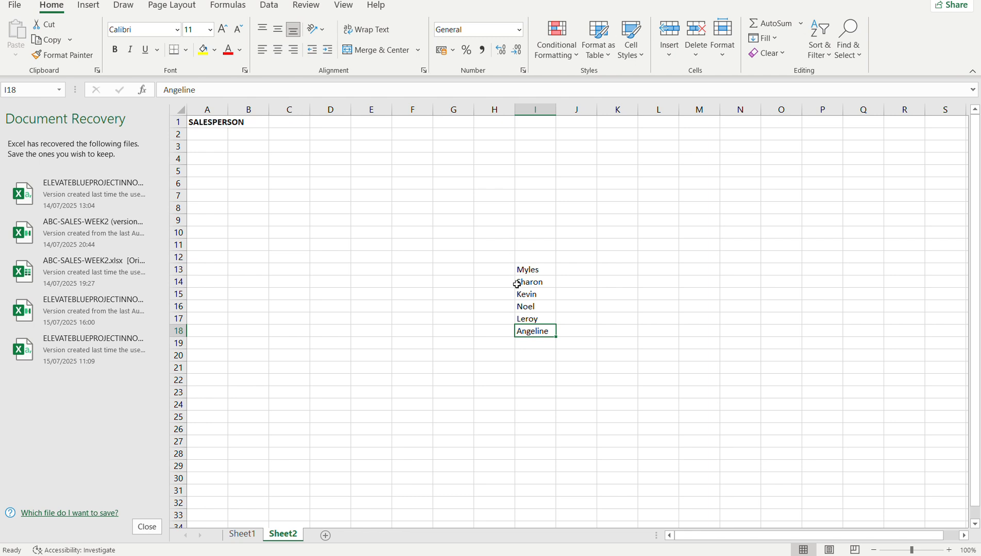
Open data validation for cell A2 and allow only values from a List.
{"action": "left_click", "coordinate": [537, 269]}
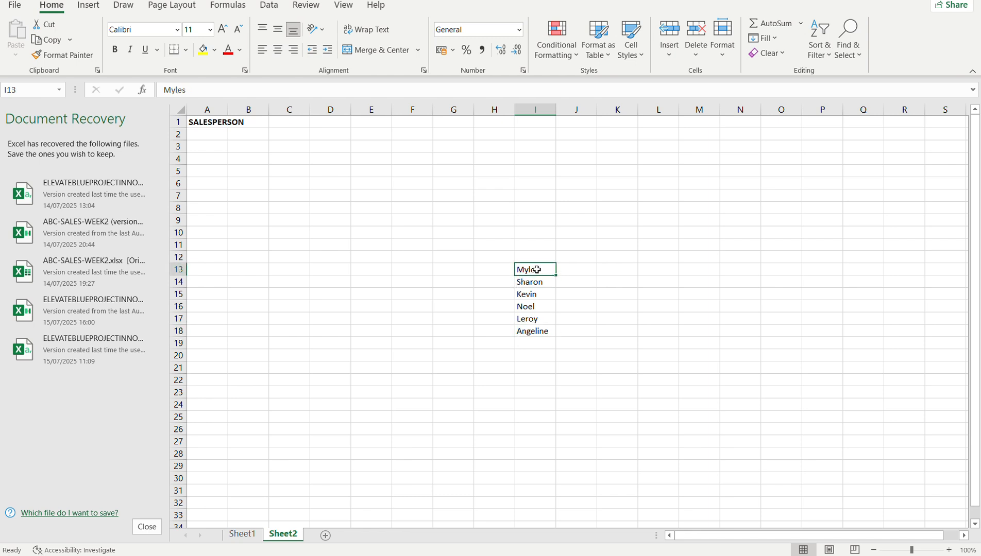
{"action": "left_click_drag", "start_coordinate": [536, 269], "coordinate": [536, 328]}
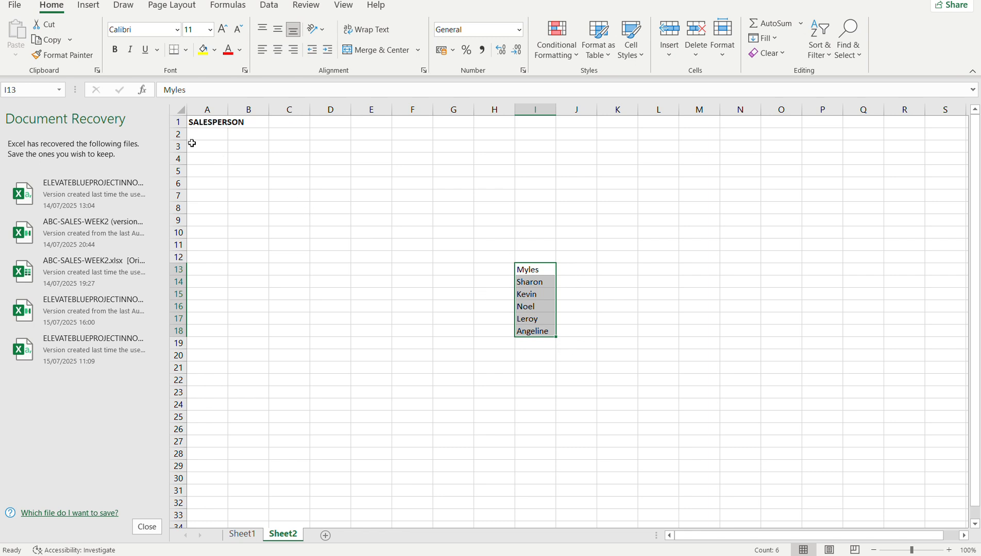
{"action": "left_click", "coordinate": [214, 132]}
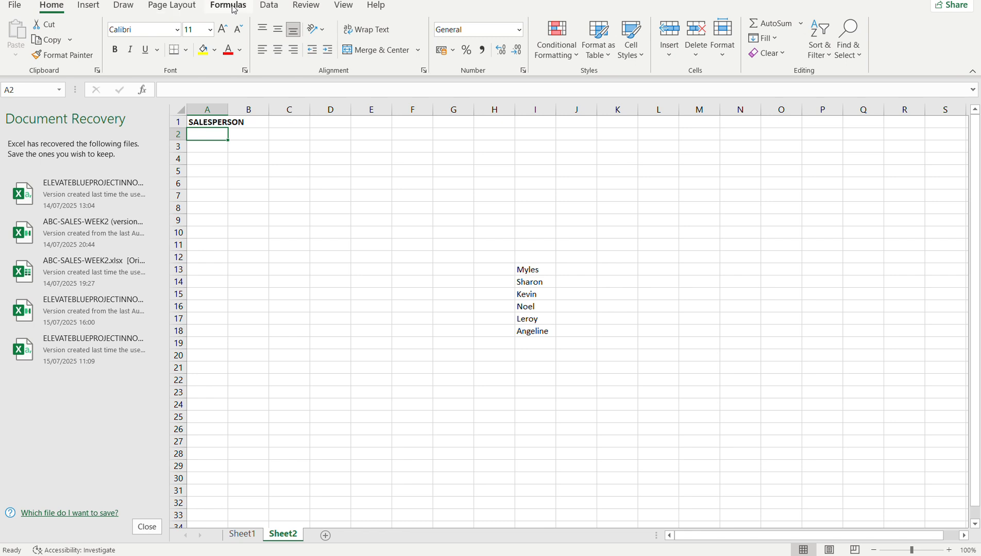
{"action": "left_click", "coordinate": [269, 7]}
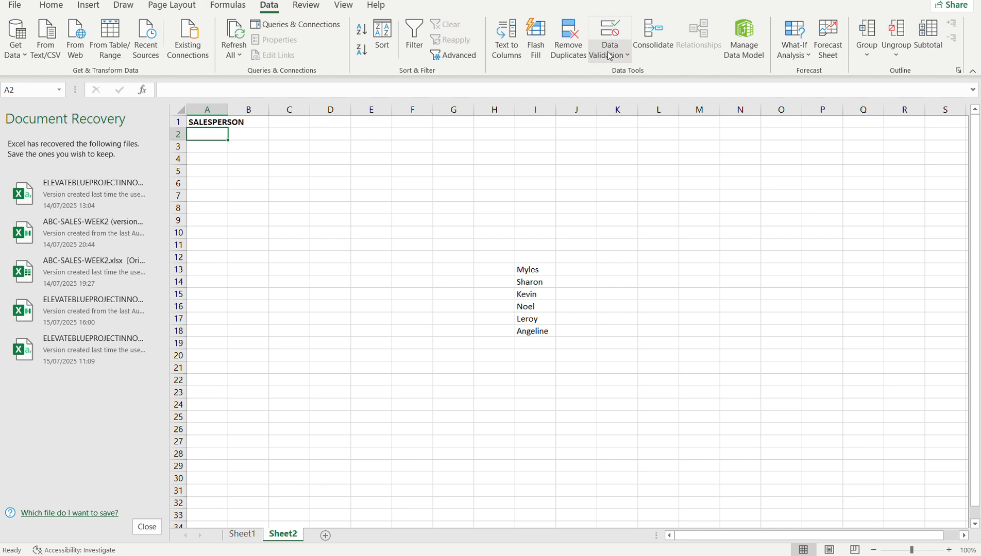
{"action": "left_click", "coordinate": [610, 52]}
{"action": "left_click", "coordinate": [633, 73]}
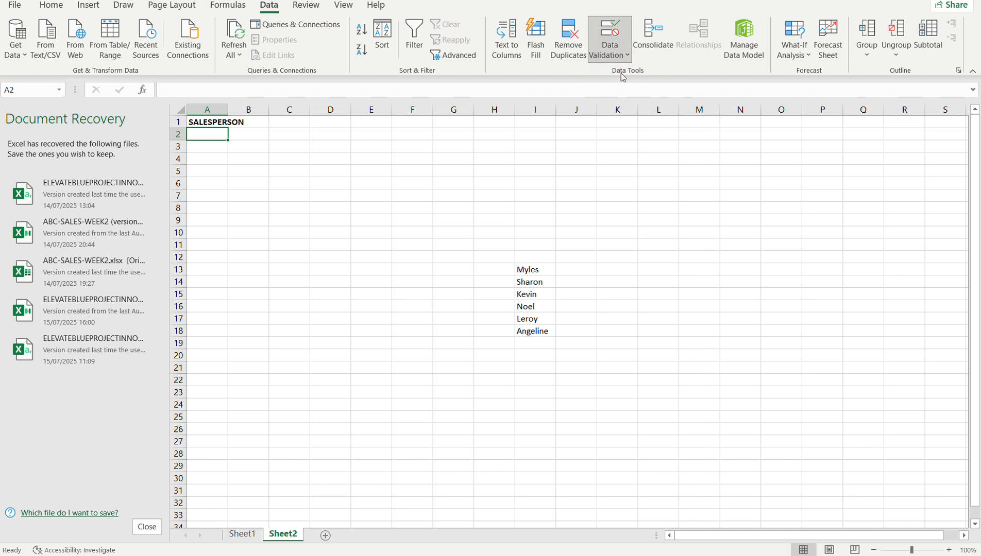
{"action": "left_click", "coordinate": [249, 146]}
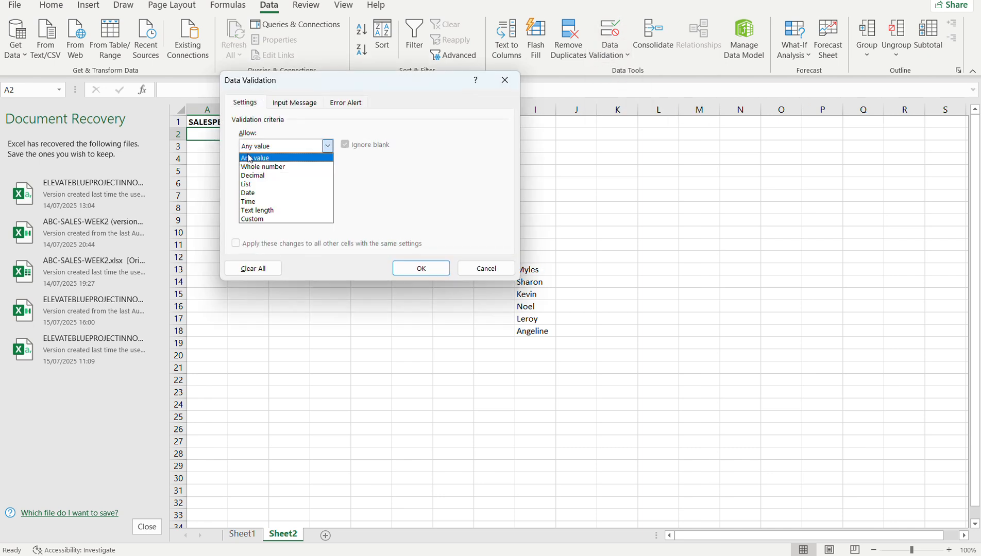
{"action": "left_click", "coordinate": [250, 184]}
{"action": "left_click", "coordinate": [258, 199]}
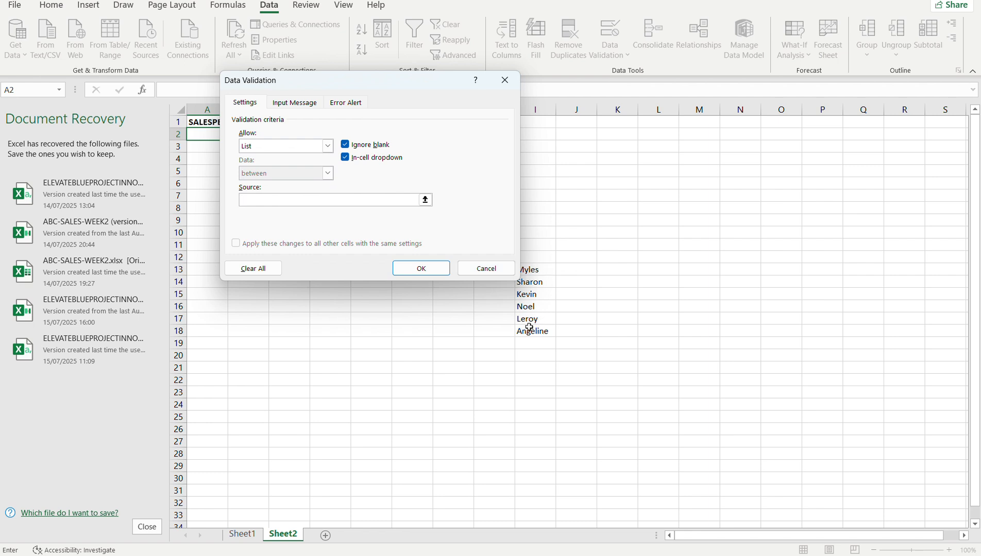
Use the salesperson names in I13:I18 as the validation list's source and apply the rule to A2.
{"action": "type", "text": "m"}
{"action": "key", "text": "BackSpace"}
{"action": "key", "text": "BackSpace"}
{"action": "left_click", "coordinate": [427, 201]}
{"action": "left_click", "coordinate": [527, 268]}
{"action": "left_click_drag", "start_coordinate": [527, 269], "coordinate": [543, 327]}
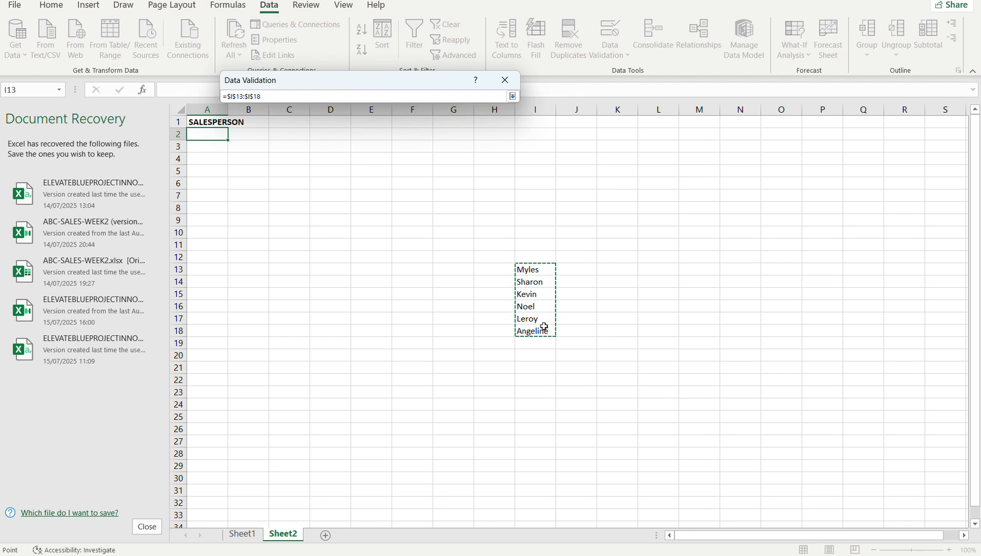
{"action": "left_click", "coordinate": [512, 95]}
{"action": "left_click", "coordinate": [438, 272]}
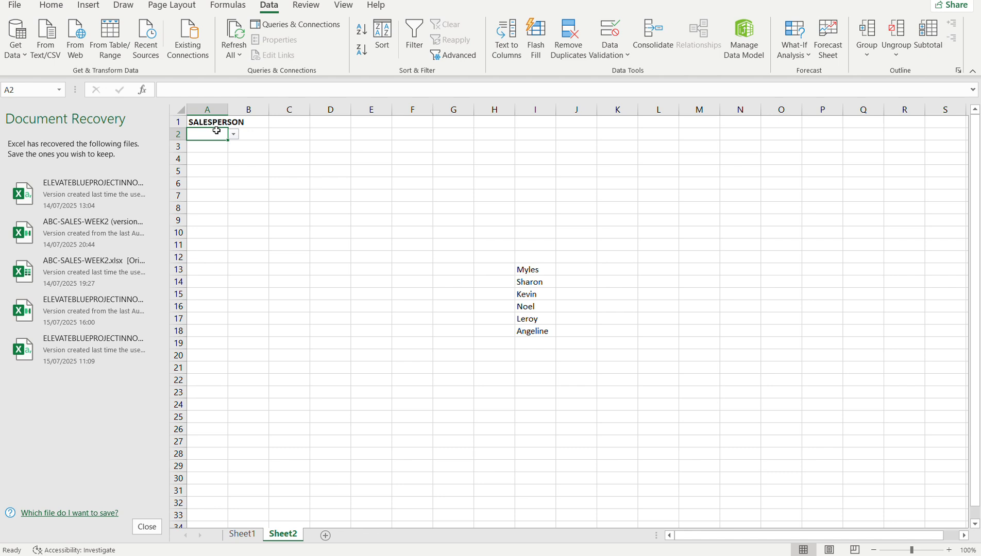
Fill the drop-down validation from A2 down to A7 and check the list in A6.
{"action": "left_click_drag", "start_coordinate": [227, 142], "coordinate": [225, 205]}
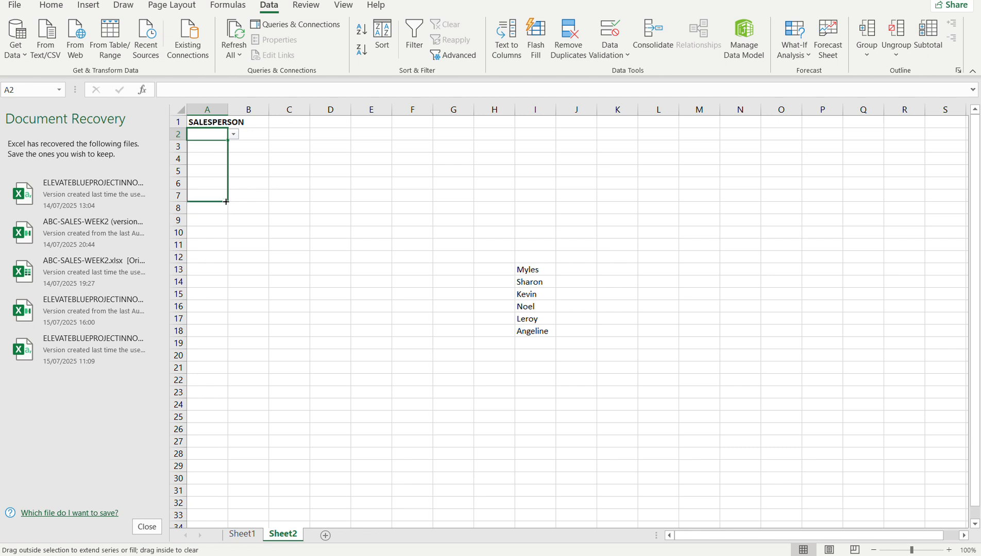
{"action": "left_click_drag", "start_coordinate": [225, 198], "coordinate": [226, 198]}
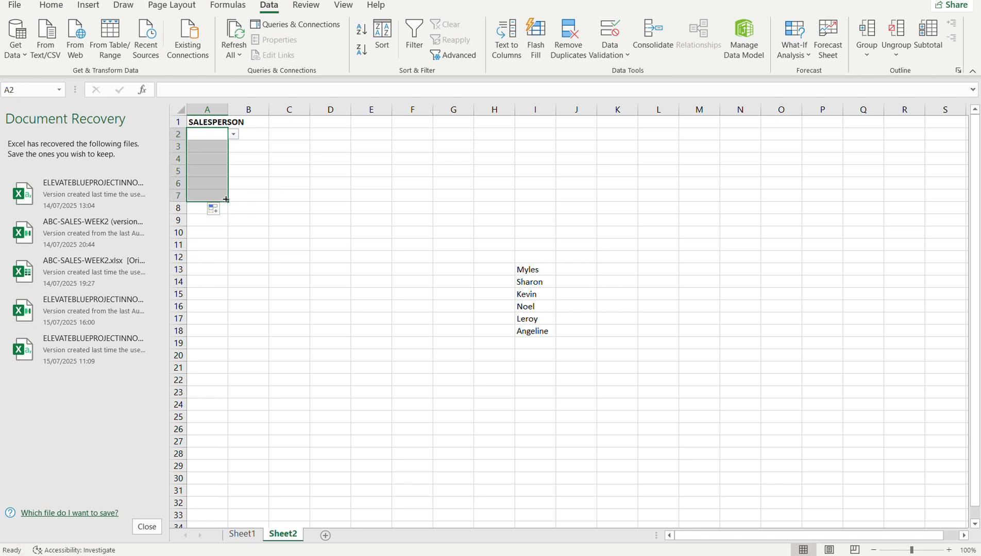
{"action": "left_click", "coordinate": [212, 171]}
{"action": "left_click", "coordinate": [211, 189]}
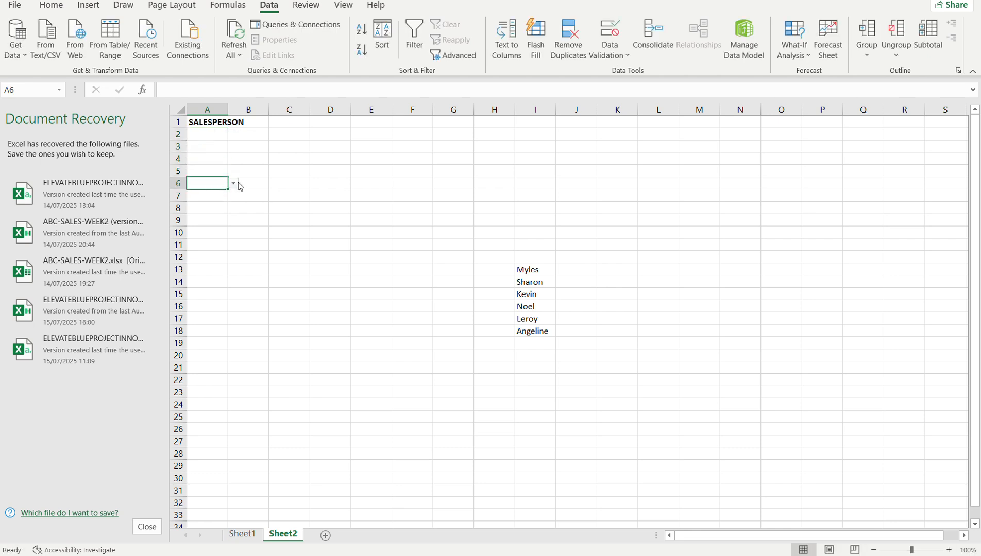
{"action": "left_click", "coordinate": [234, 184]}
{"action": "key", "text": "Escape"}
Widen column A to fit the SALESPERSON header and enter the header KGs in B1.
{"action": "left_click_drag", "start_coordinate": [229, 112], "coordinate": [248, 112]}
{"action": "left_click", "coordinate": [263, 126]}
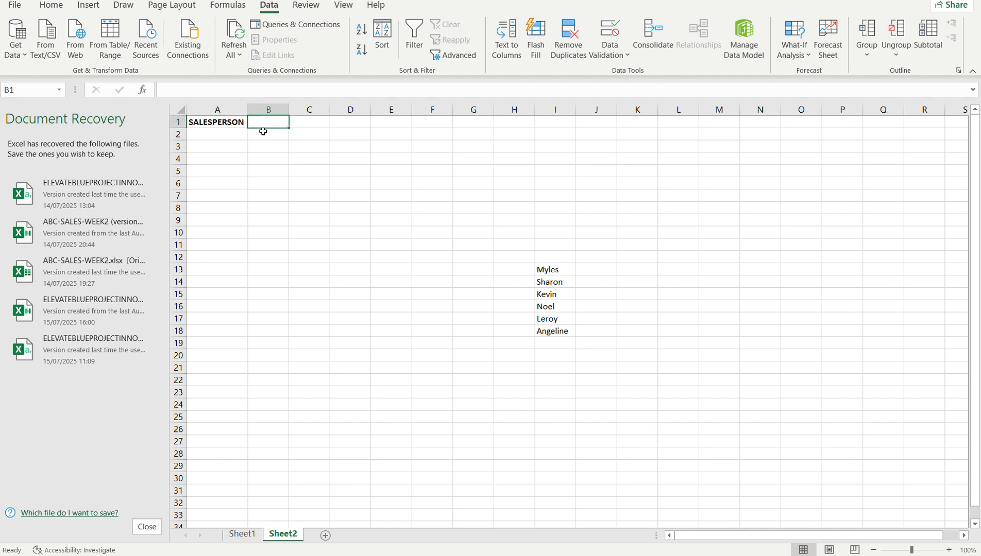
{"action": "type", "text": "KG"}
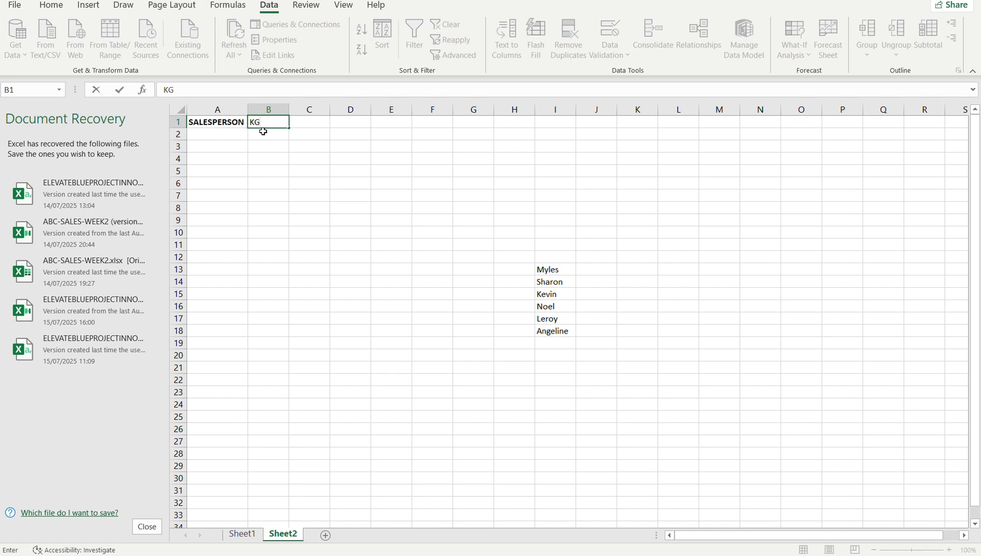
{"action": "type", "text": "s"}
{"action": "key", "text": "Return"}
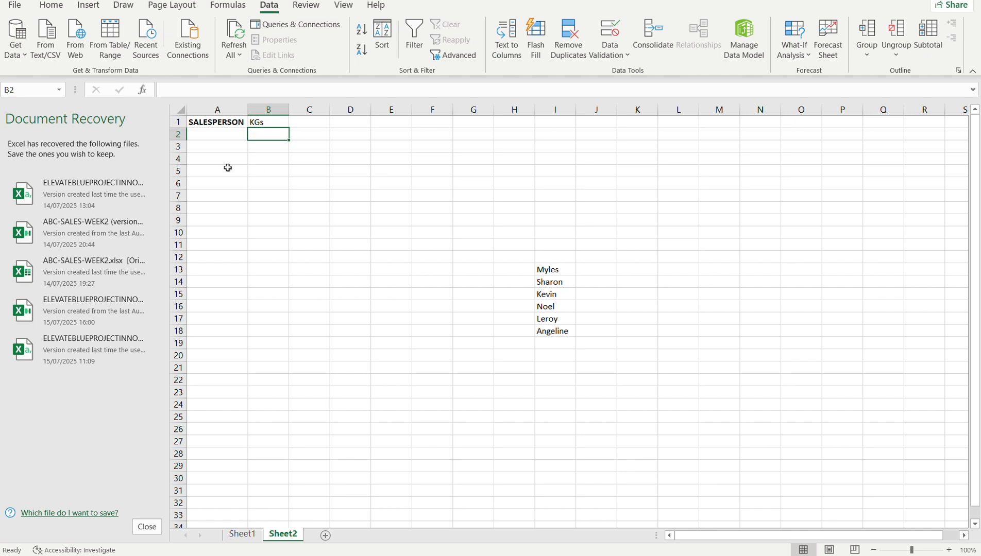
Enter 50 in B2 and choose the first name from the drop-down list in A2.
{"action": "double_click", "coordinate": [256, 132]}
{"action": "type", "text": "50"}
{"action": "key", "text": "Return"}
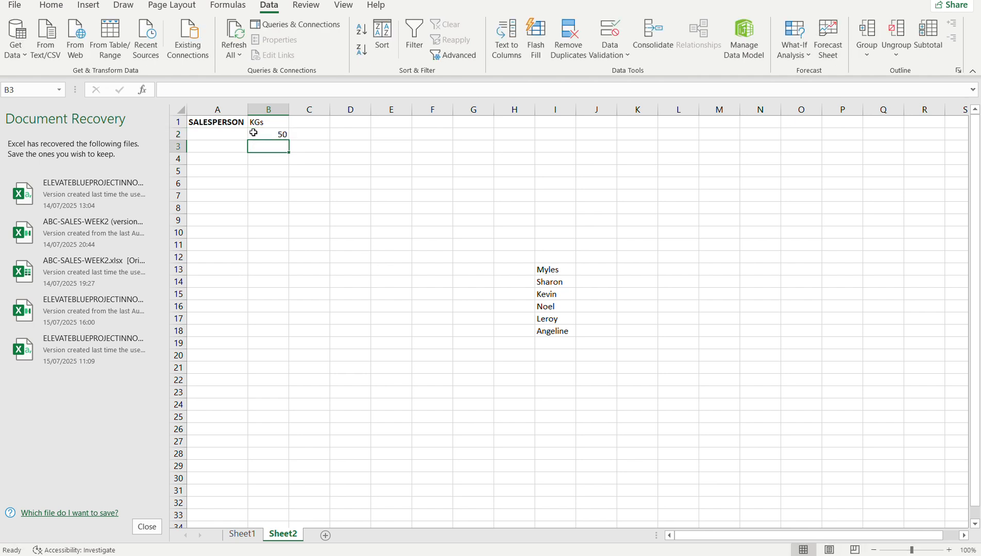
{"action": "left_click", "coordinate": [230, 133]}
{"action": "left_click", "coordinate": [253, 135]}
{"action": "left_click", "coordinate": [230, 145]}
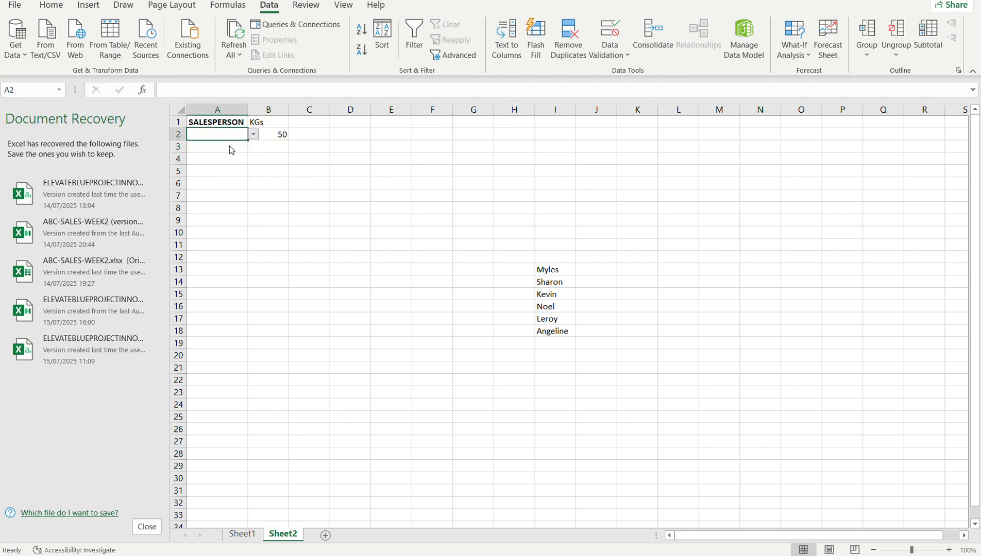
{"action": "left_click", "coordinate": [262, 147]}
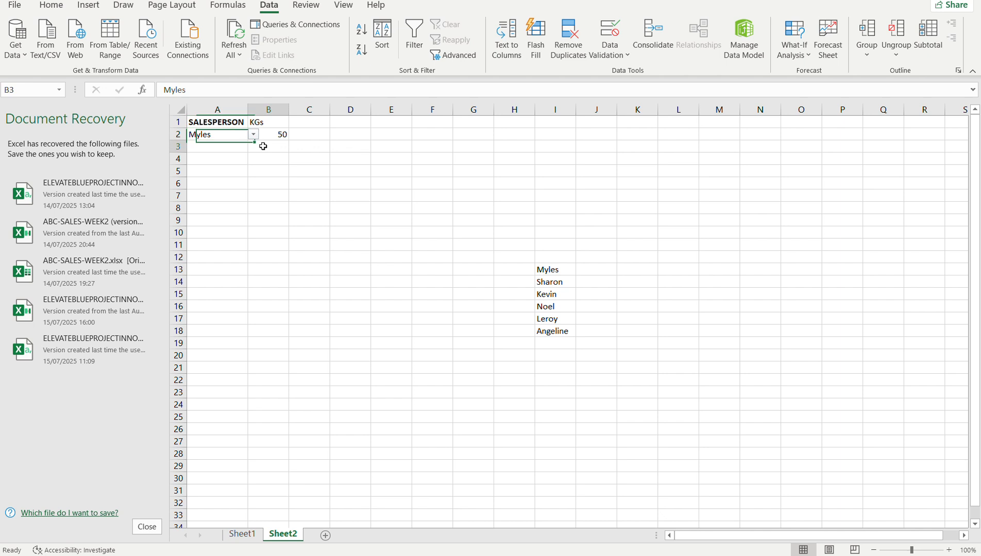
Choose the second, third and fourth names of the drop-down list in A3, A4 and A5 respectively.
{"action": "left_click", "coordinate": [234, 146]}
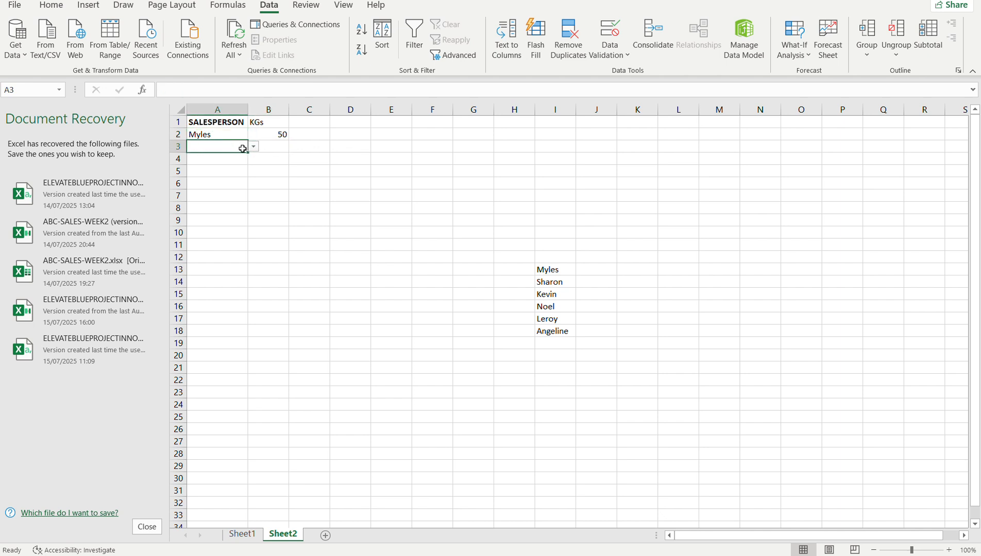
{"action": "left_click", "coordinate": [253, 147]}
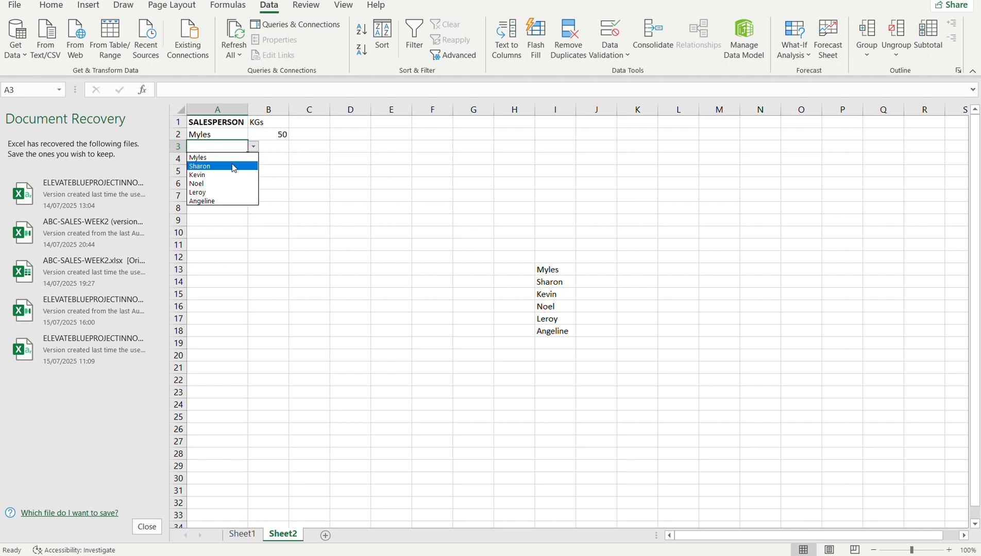
{"action": "left_click", "coordinate": [234, 166]}
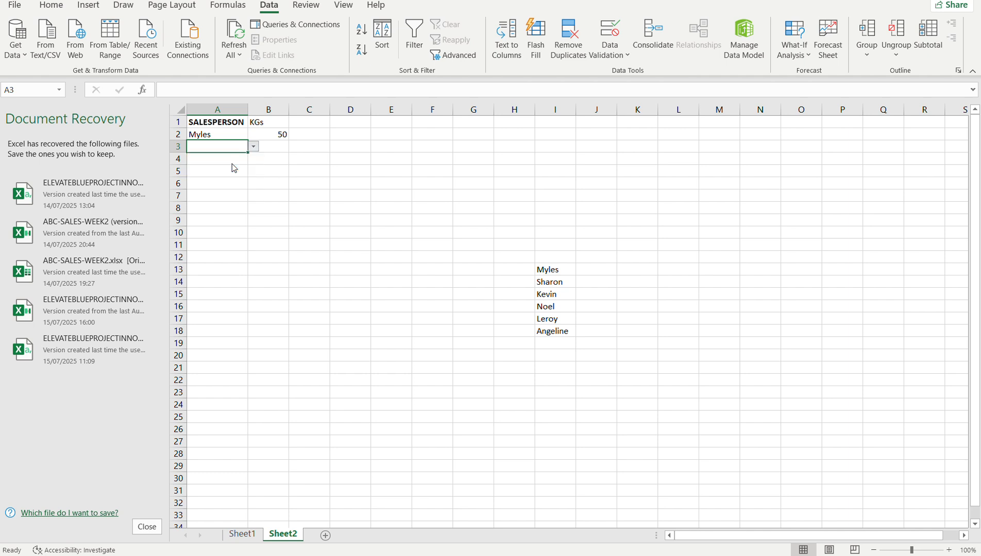
{"action": "left_click", "coordinate": [218, 159]}
{"action": "left_click_drag", "start_coordinate": [240, 158], "coordinate": [254, 159]}
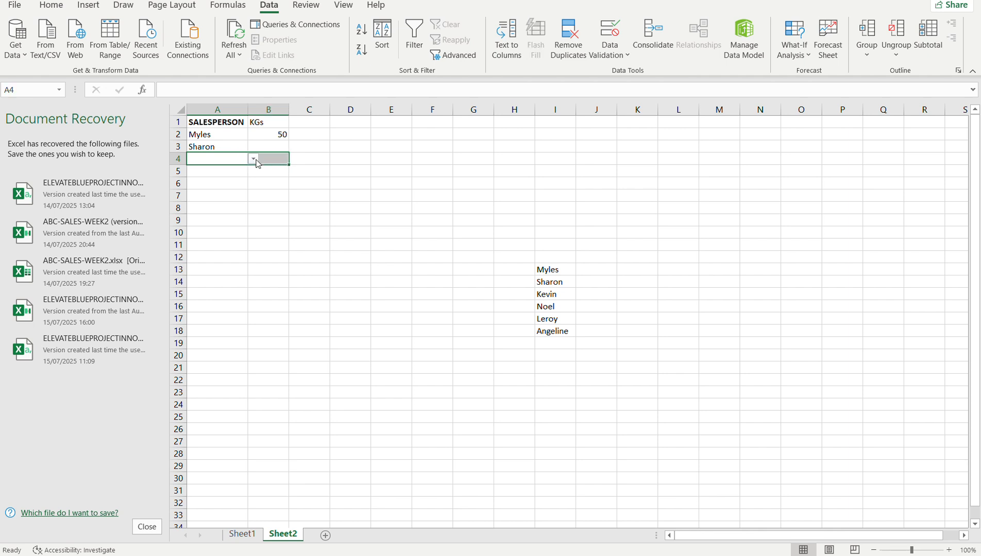
{"action": "left_click", "coordinate": [253, 159]}
{"action": "left_click", "coordinate": [226, 188]}
{"action": "left_click", "coordinate": [218, 170]}
{"action": "left_click", "coordinate": [254, 171]}
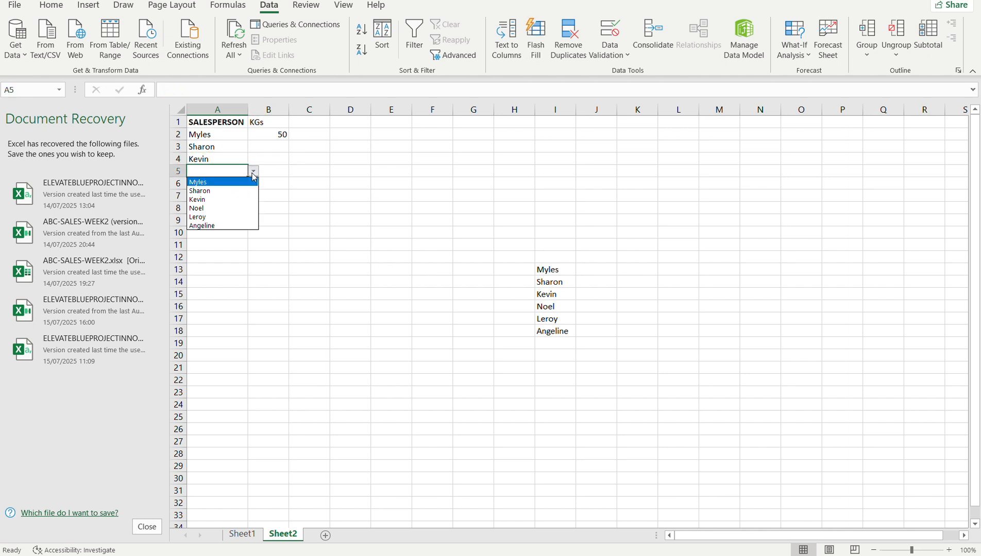
{"action": "left_click", "coordinate": [224, 209]}
Set A6 to the fifth name of the drop-down list.
{"action": "left_click", "coordinate": [223, 183]}
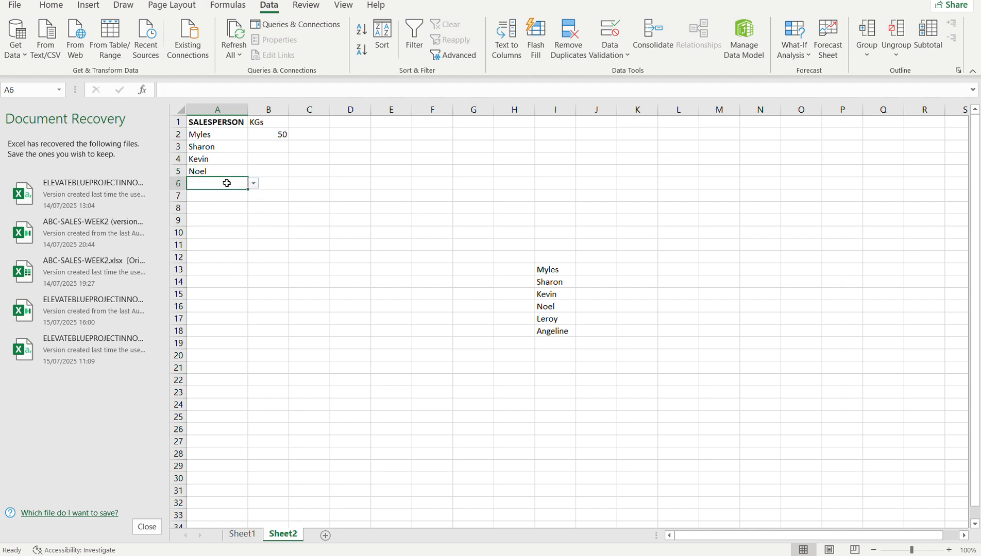
{"action": "left_click", "coordinate": [254, 184]}
{"action": "left_click", "coordinate": [220, 229]}
{"action": "left_click", "coordinate": [253, 184]}
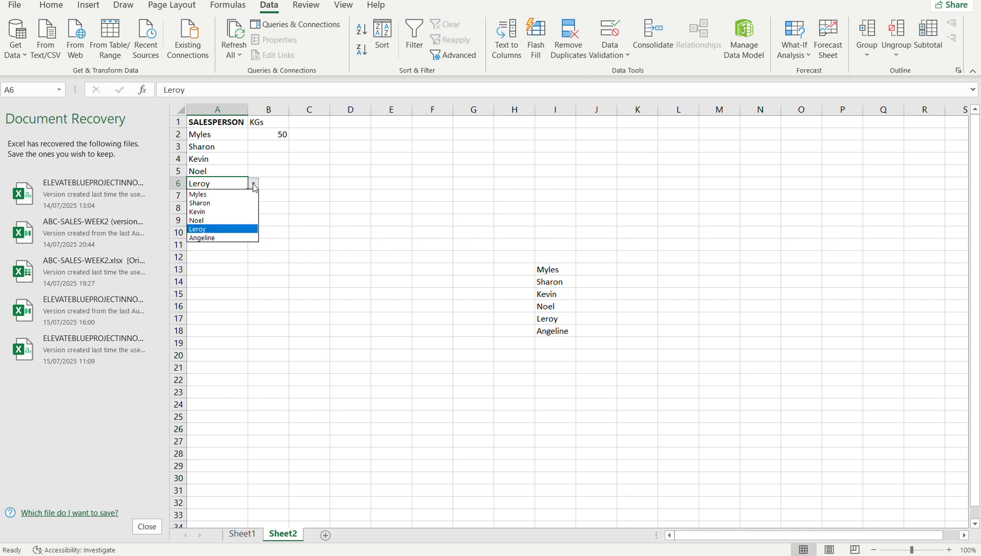
{"action": "left_click", "coordinate": [213, 238]}
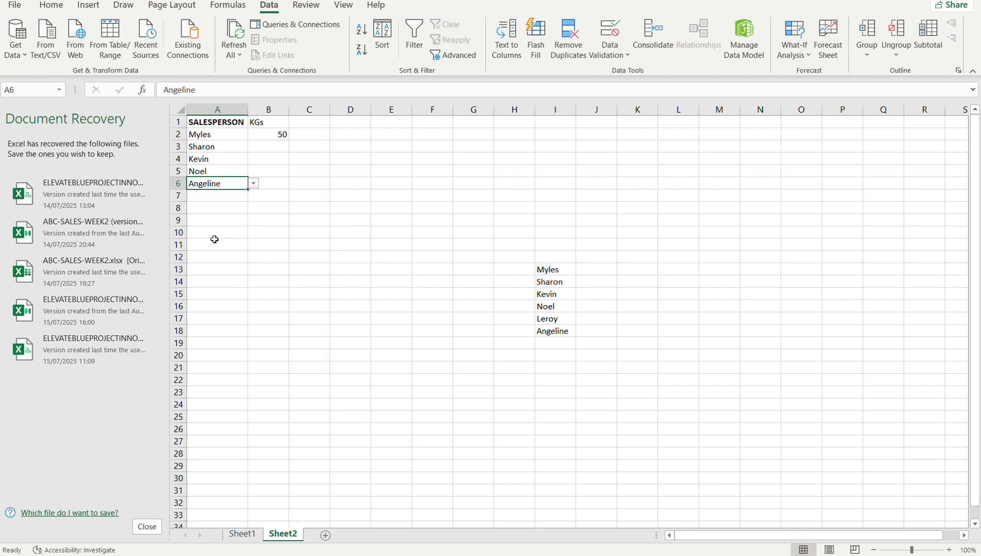
{"action": "left_click", "coordinate": [254, 184]}
{"action": "left_click", "coordinate": [222, 229]}
Set A7 to the last name of the drop-down list.
{"action": "left_click", "coordinate": [217, 195]}
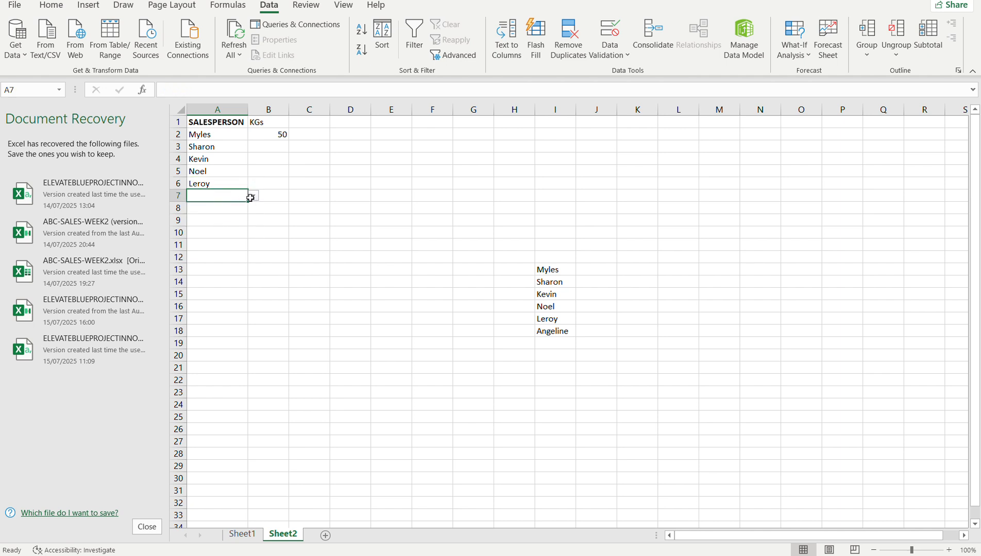
{"action": "left_click_drag", "start_coordinate": [245, 197], "coordinate": [257, 199]}
{"action": "left_click", "coordinate": [256, 198]}
{"action": "left_click", "coordinate": [217, 261]}
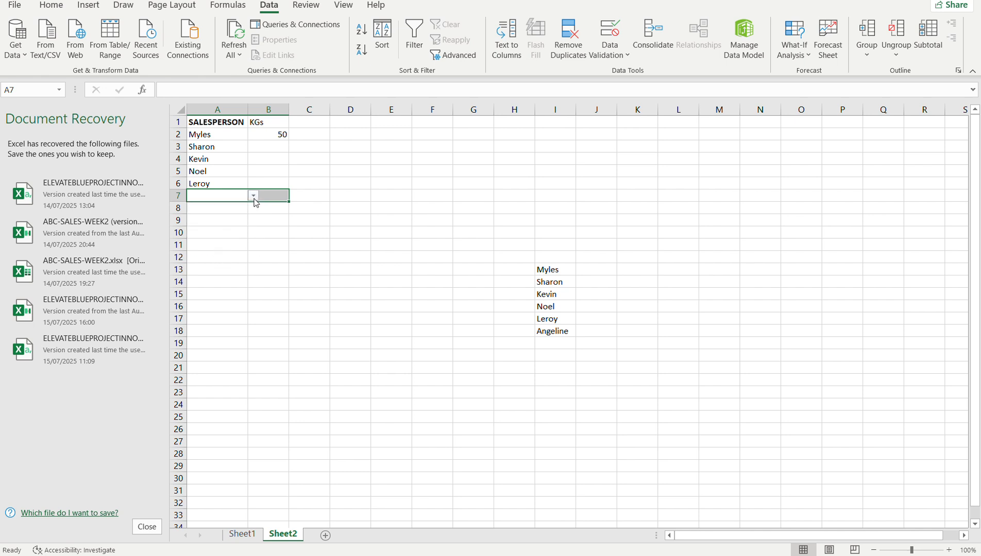
{"action": "left_click", "coordinate": [253, 196]}
{"action": "left_click", "coordinate": [219, 242]}
{"action": "left_click", "coordinate": [253, 196]}
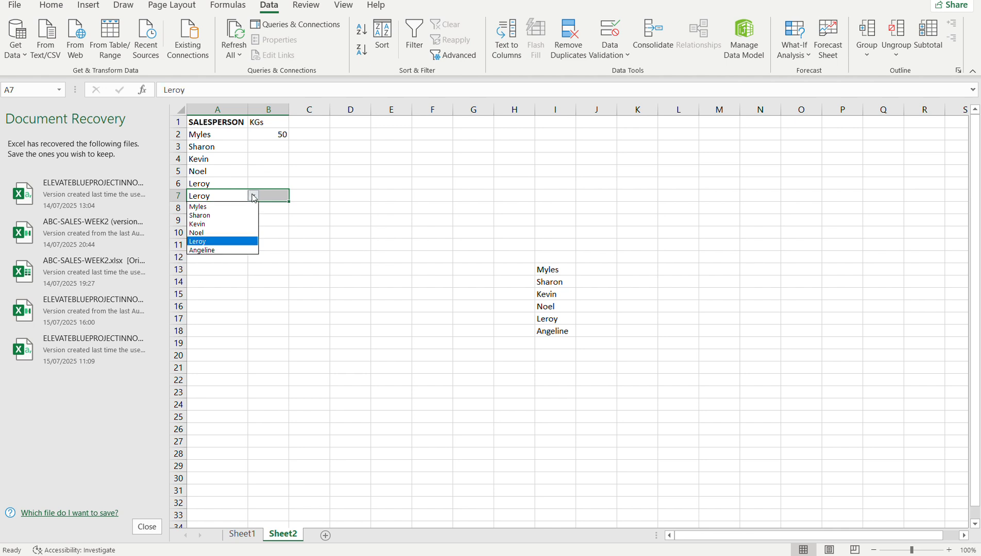
{"action": "left_click", "coordinate": [218, 251]}
Enter the KGs values 30, 20, 40, 45 and 20 in B3 through B7.
{"action": "left_click", "coordinate": [265, 146]}
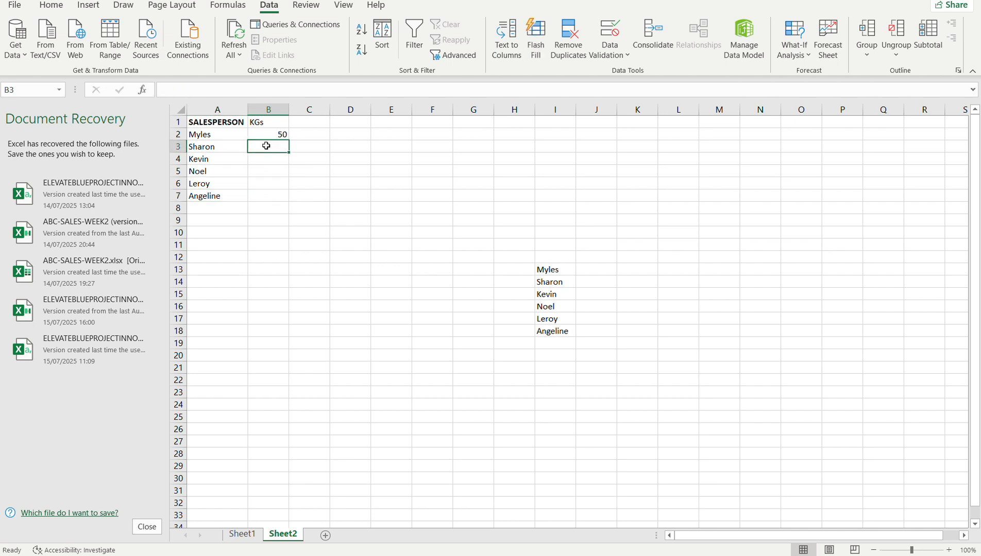
{"action": "type", "text": "30"}
{"action": "key", "text": "Return"}
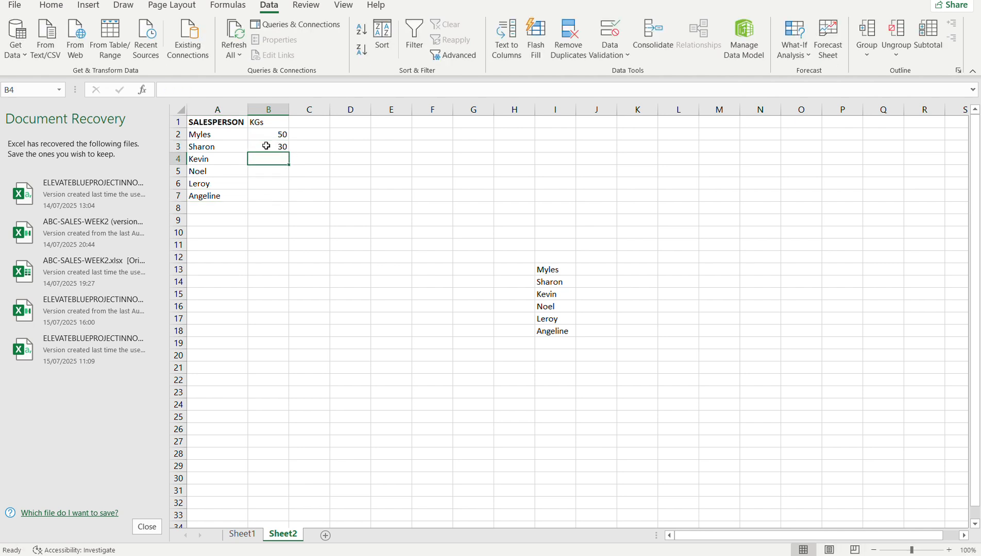
{"action": "type", "text": "20"}
{"action": "key", "text": "Return"}
{"action": "type", "text": "40"}
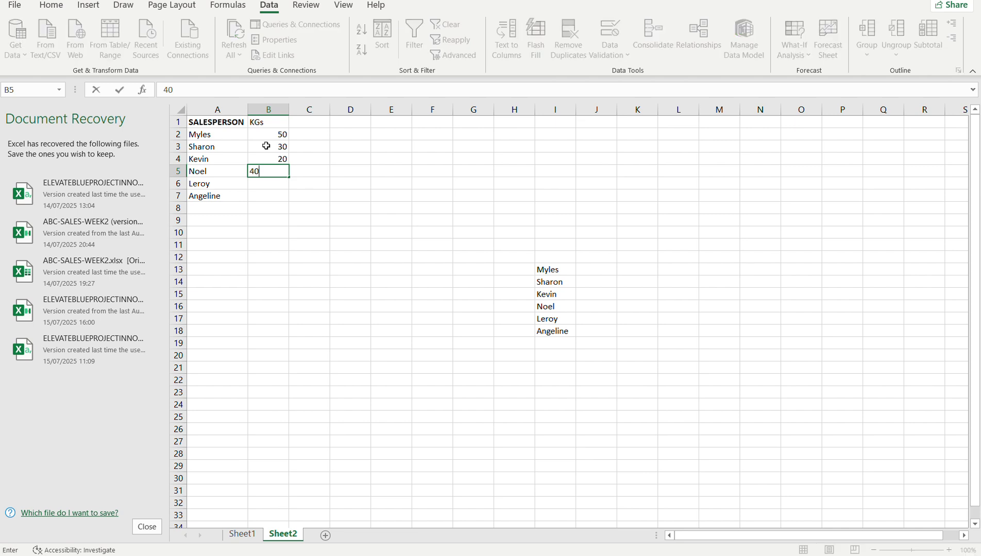
{"action": "key", "text": "Return"}
{"action": "type", "text": "45"}
{"action": "key", "text": "Return"}
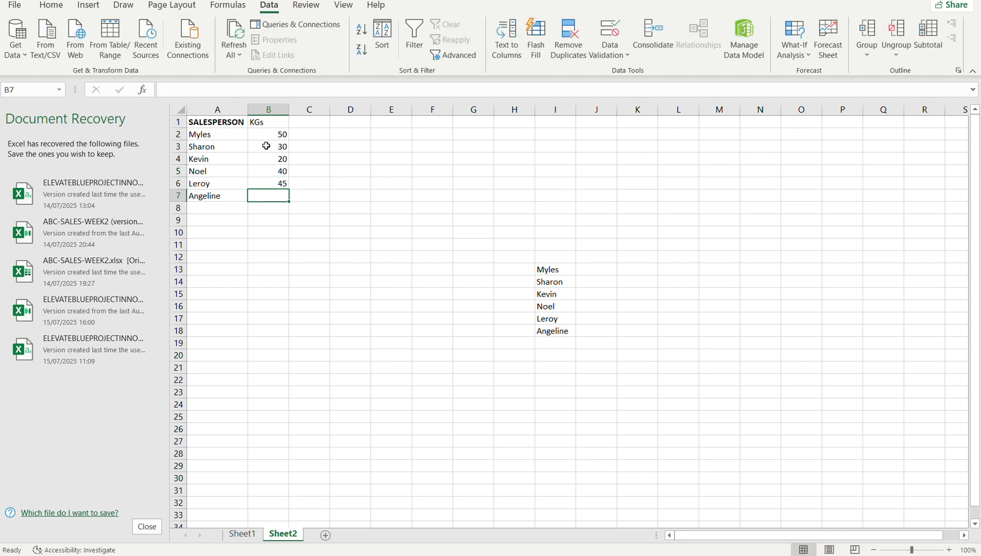
{"action": "type", "text": "20"}
{"action": "key", "text": "Return"}
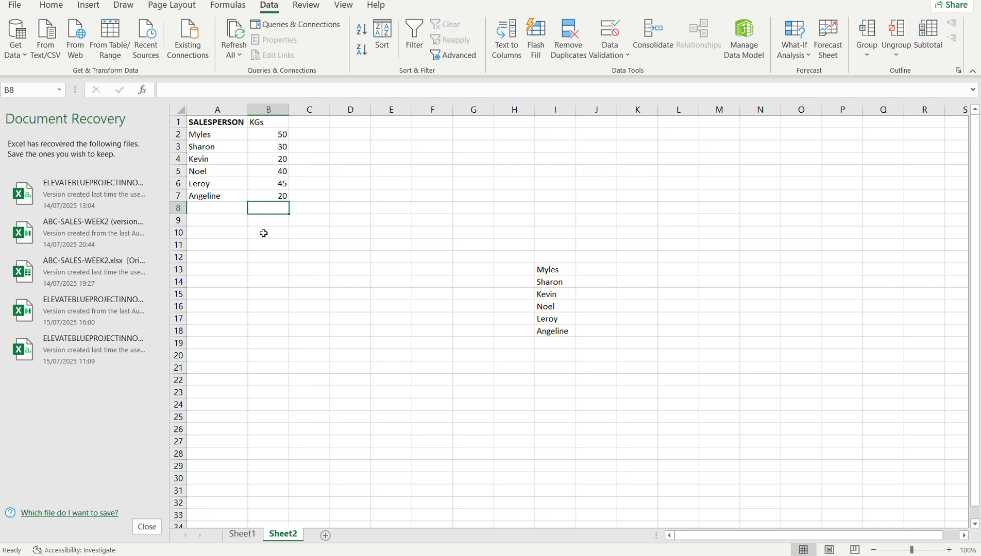
{"action": "left_click", "coordinate": [224, 287]}
{"action": "left_click", "coordinate": [224, 263]}
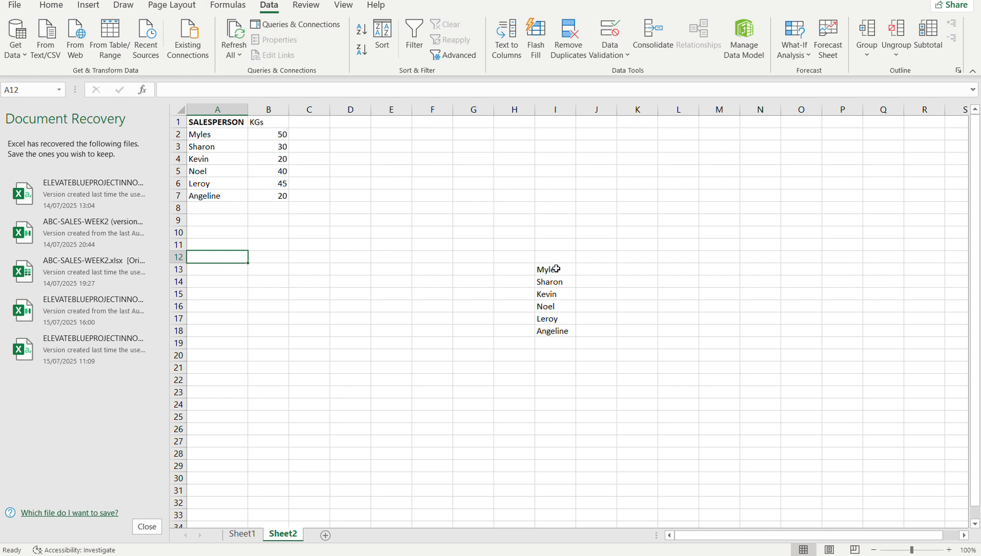
Enter the headings Salesperson in F2 and KGs in G2, and widen column F to fit its heading.
{"action": "left_click", "coordinate": [438, 135]}
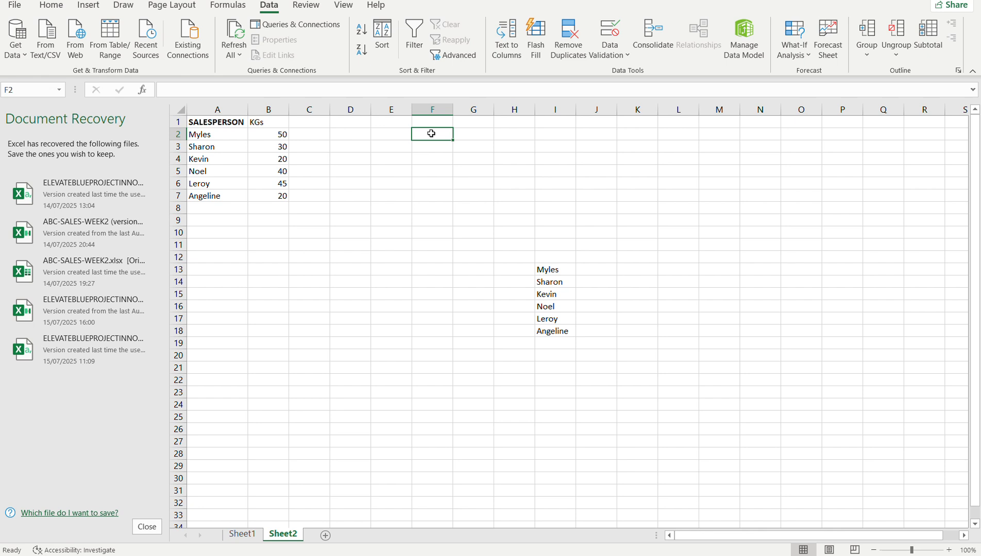
{"action": "type", "text": "Sal"}
{"action": "key", "text": "BackSpace"}
{"action": "key", "text": "BackSpace"}
{"action": "key", "text": "BackSpace"}
{"action": "type", "text": "Name"}
{"action": "key", "text": "Right"}
{"action": "key", "text": "Left"}
{"action": "type", "text": "Salesperson"}
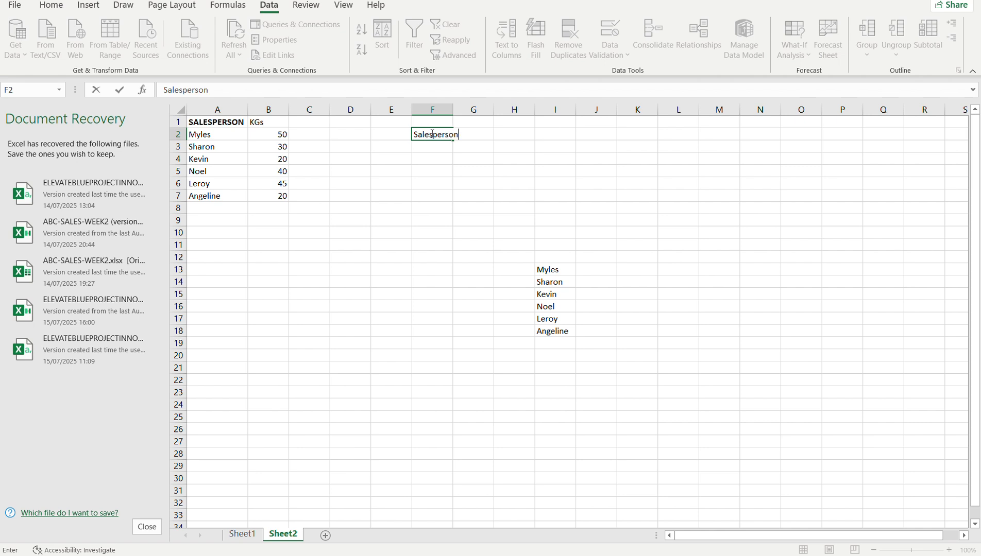
{"action": "key", "text": "Right"}
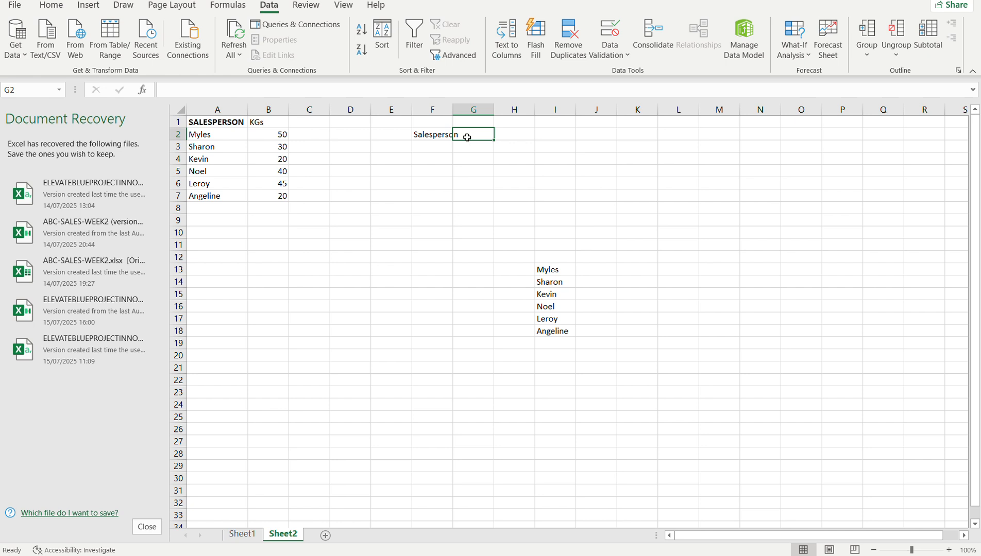
{"action": "type", "text": "KGs"}
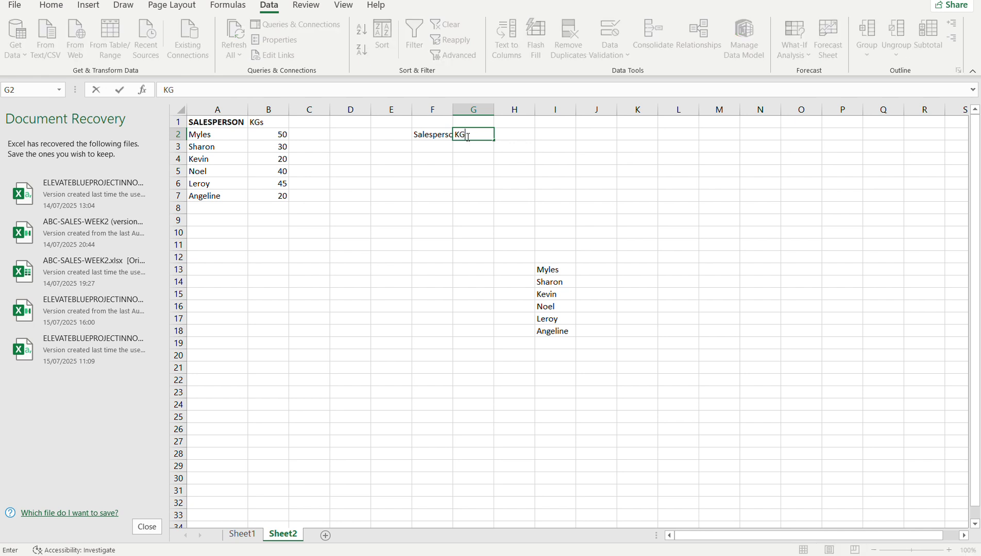
{"action": "left_click", "coordinate": [418, 145]}
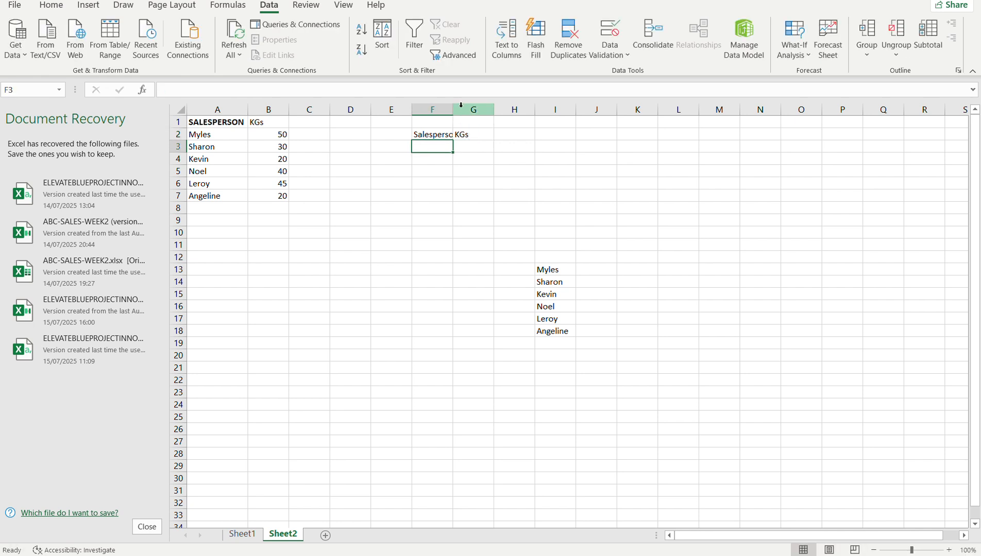
{"action": "left_click_drag", "start_coordinate": [453, 109], "coordinate": [473, 115]}
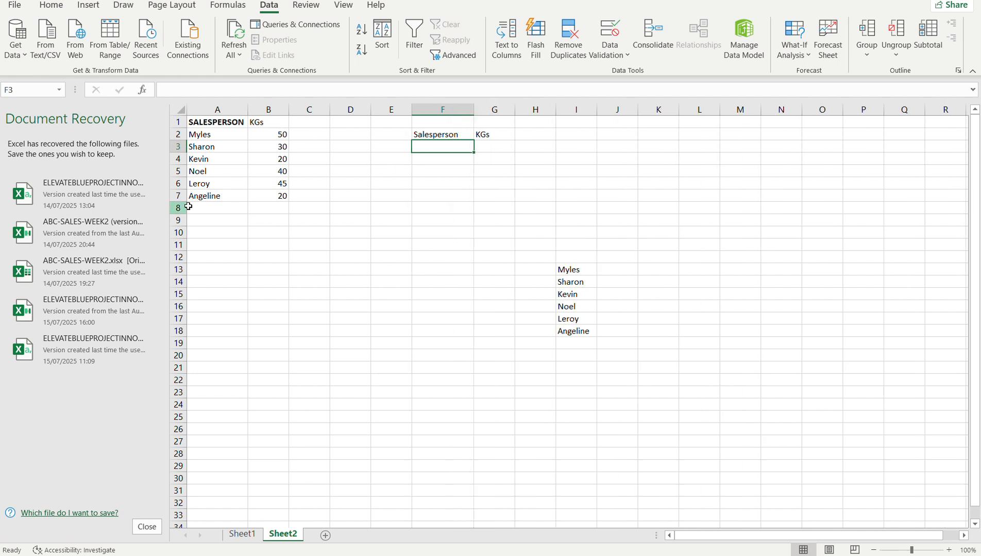
Copy the drop-down cell A7 into F3 and clear the pasted name, keeping the drop-down list.
{"action": "left_click", "coordinate": [222, 194]}
{"action": "key", "text": "ctrl+c"}
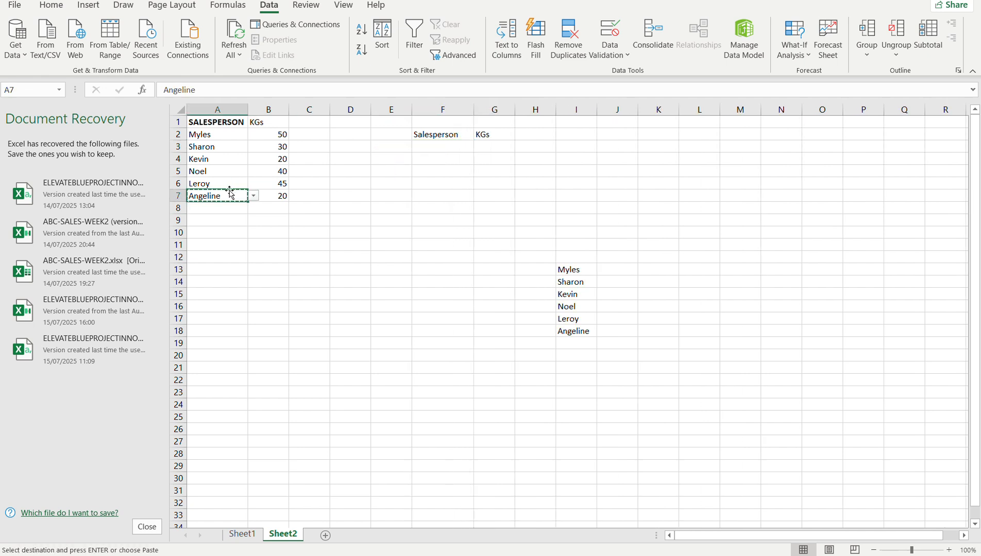
{"action": "left_click", "coordinate": [426, 146]}
{"action": "key", "text": "ctrl+v"}
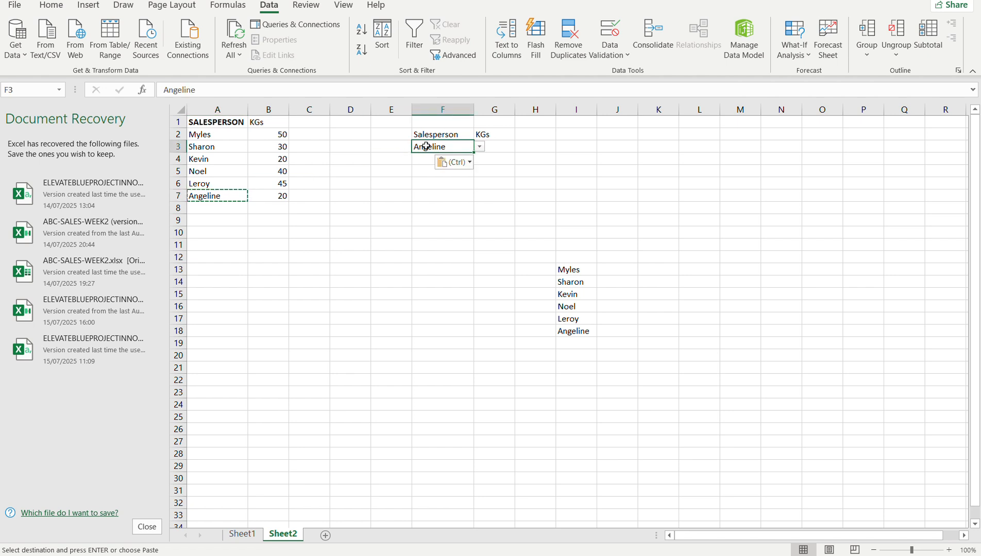
{"action": "double_click", "coordinate": [451, 148]}
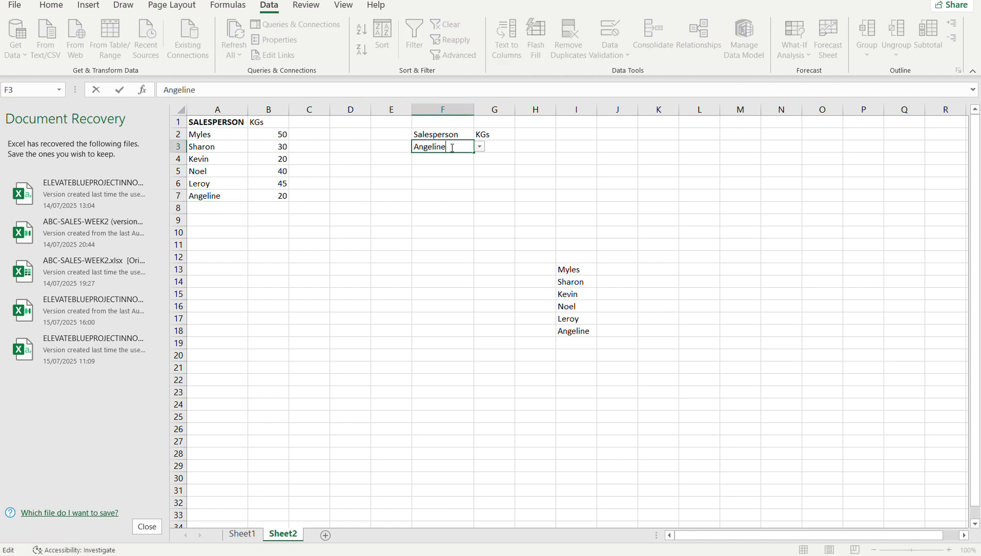
{"action": "key", "text": "BackSpace"}
{"action": "key", "text": "BackSpace"}
{"action": "key", "text": "BackSpace"}
{"action": "key", "text": "BackSpace"}
{"action": "key", "text": "BackSpace"}
{"action": "key", "text": "BackSpace"}
{"action": "key", "text": "BackSpace"}
{"action": "key", "text": "BackSpace"}
{"action": "key", "text": "ctrl+Return"}
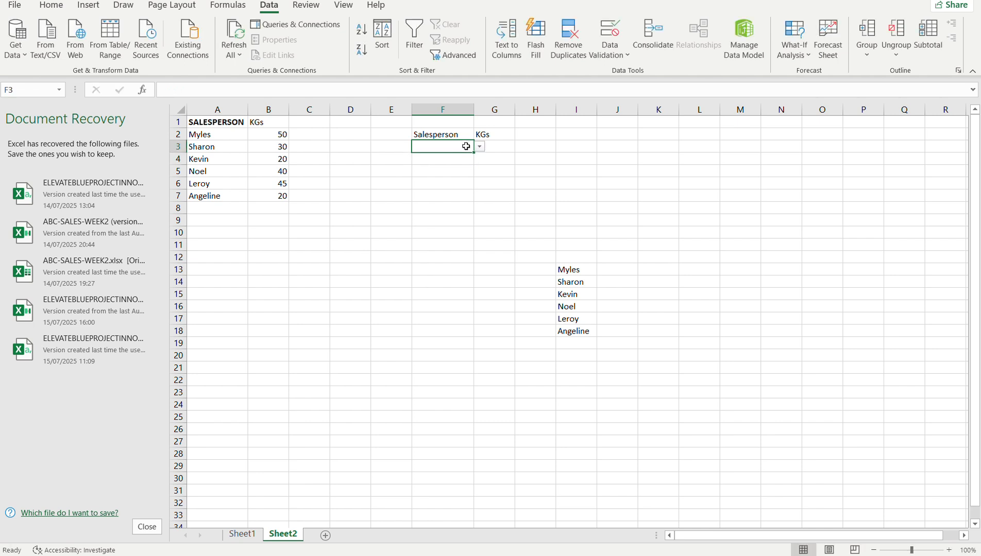
Write the formula =VLOOKUP(F3,A1:B7,1,TRUE) in G3.
{"action": "left_click", "coordinate": [498, 145]}
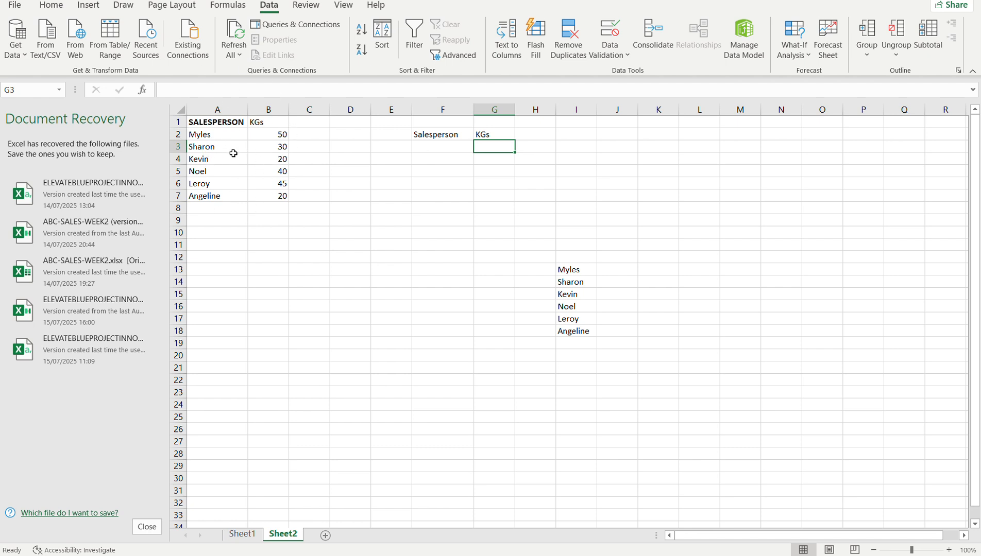
{"action": "double_click", "coordinate": [485, 152]}
{"action": "type", "text": "="}
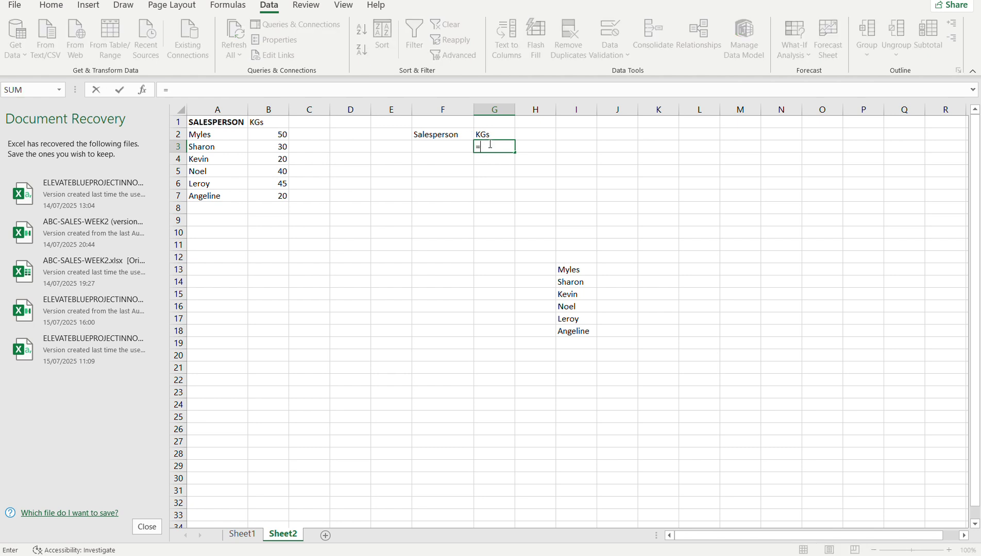
{"action": "type", "text": "VLOOKUP"}
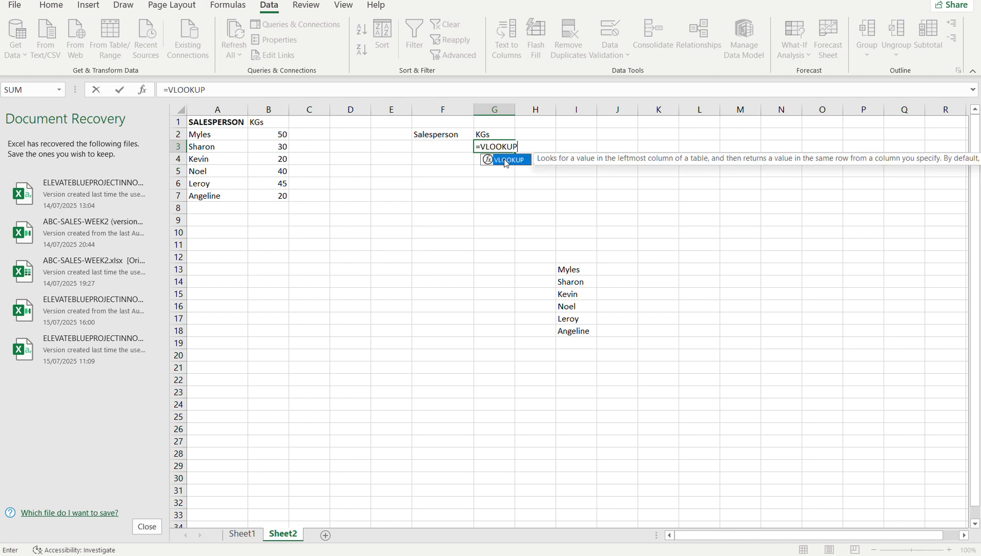
{"action": "type", "text": "("}
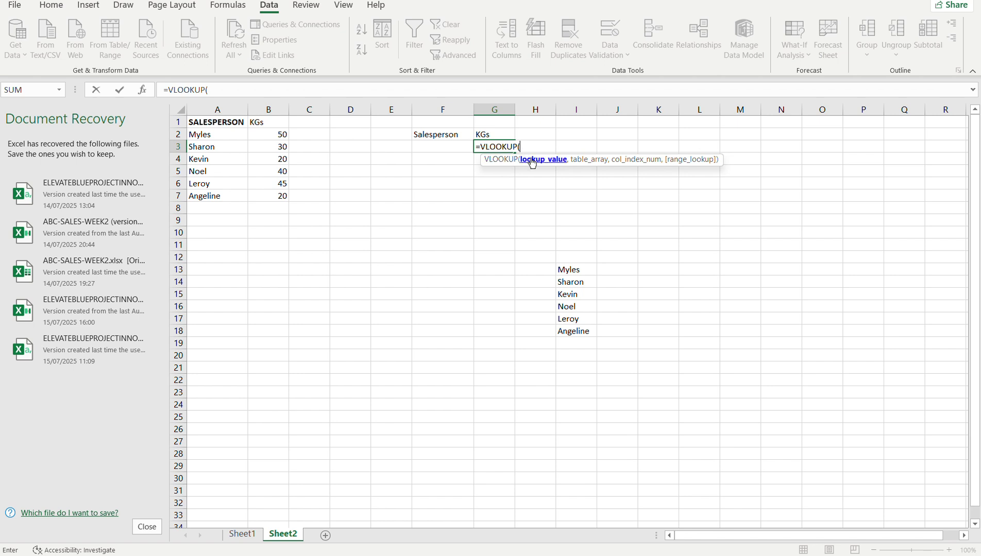
{"action": "left_click", "coordinate": [450, 145]}
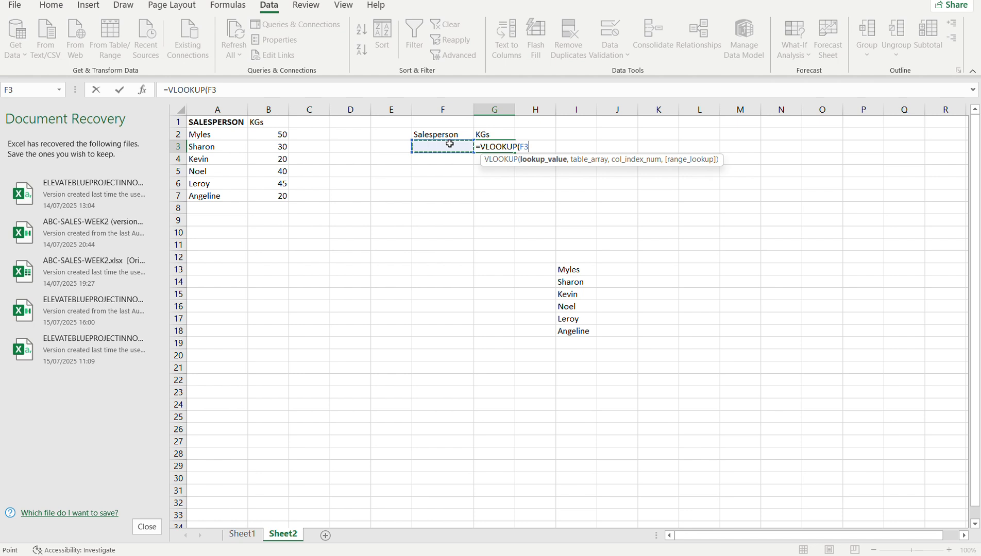
{"action": "type", "text": ","}
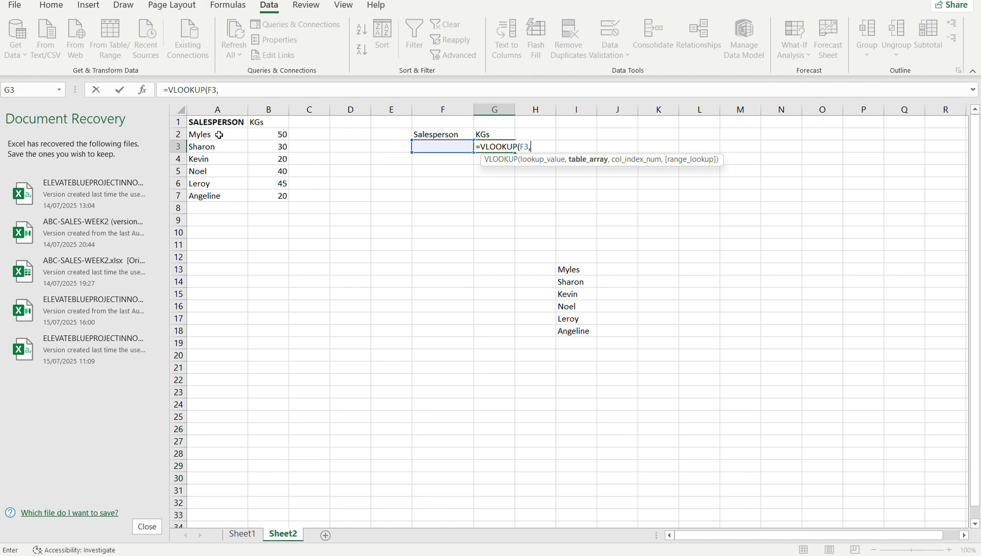
{"action": "left_click_drag", "start_coordinate": [222, 123], "coordinate": [275, 198]}
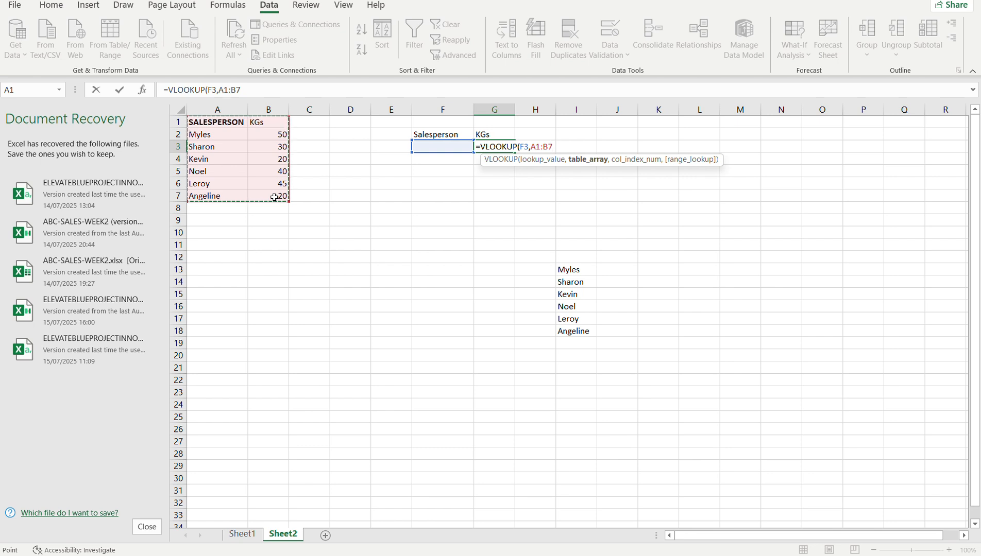
{"action": "type", "text": ","}
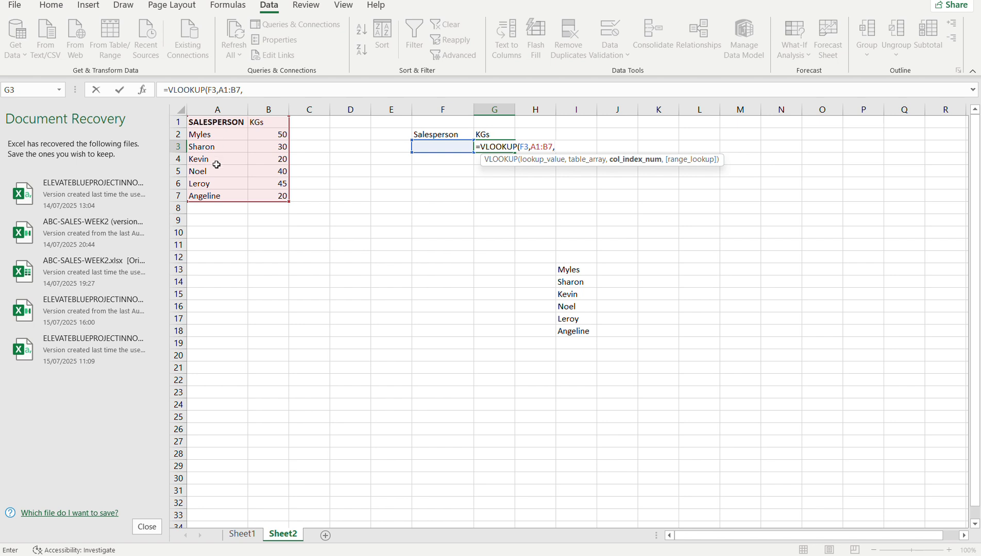
{"action": "type", "text": ","}
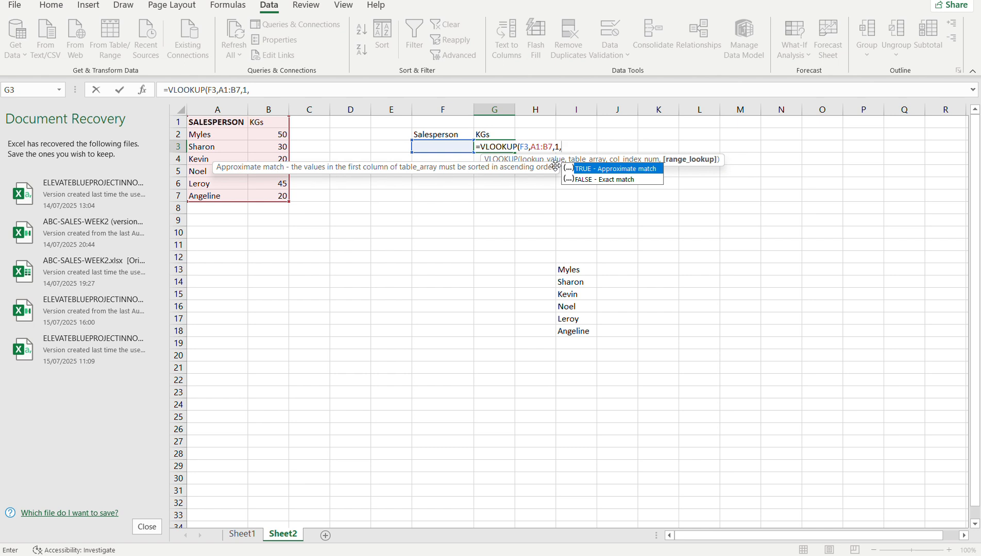
{"action": "double_click", "coordinate": [592, 173]}
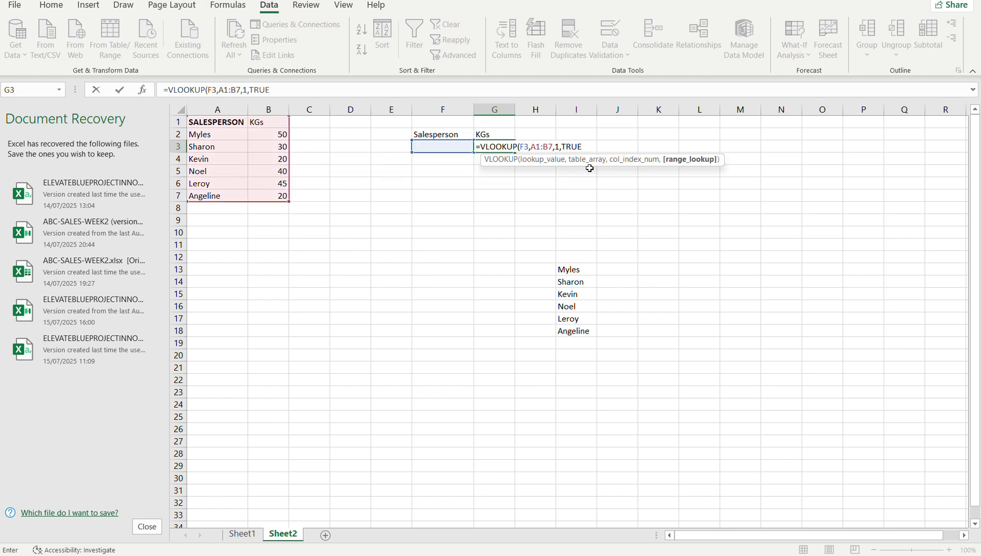
{"action": "type", "text": ")"}
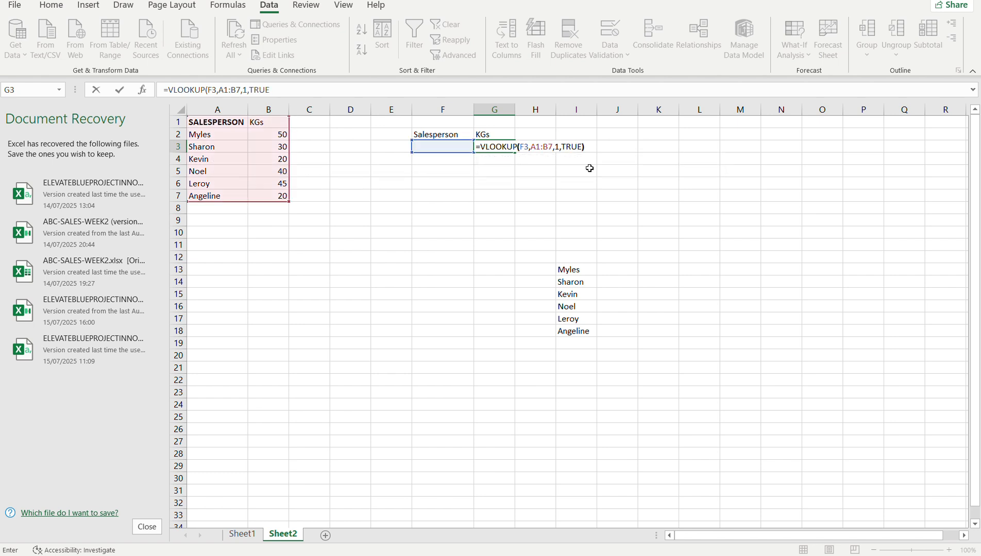
Set the column index number of the VLOOKUP formula in G3 to 2 and enter the formula.
{"action": "left_click", "coordinate": [558, 147]}
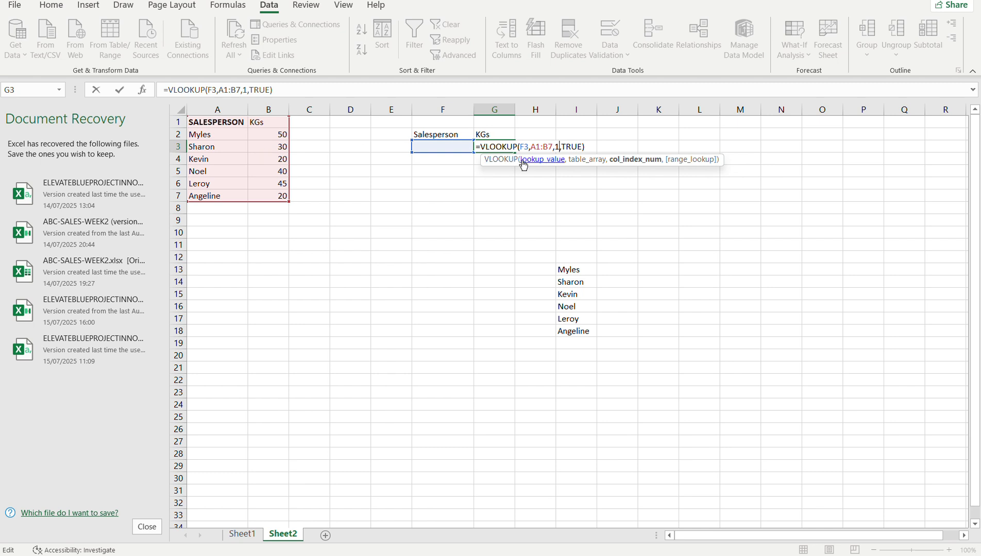
{"action": "key", "text": "BackSpace"}
{"action": "type", "text": "2"}
{"action": "key", "text": "Return"}
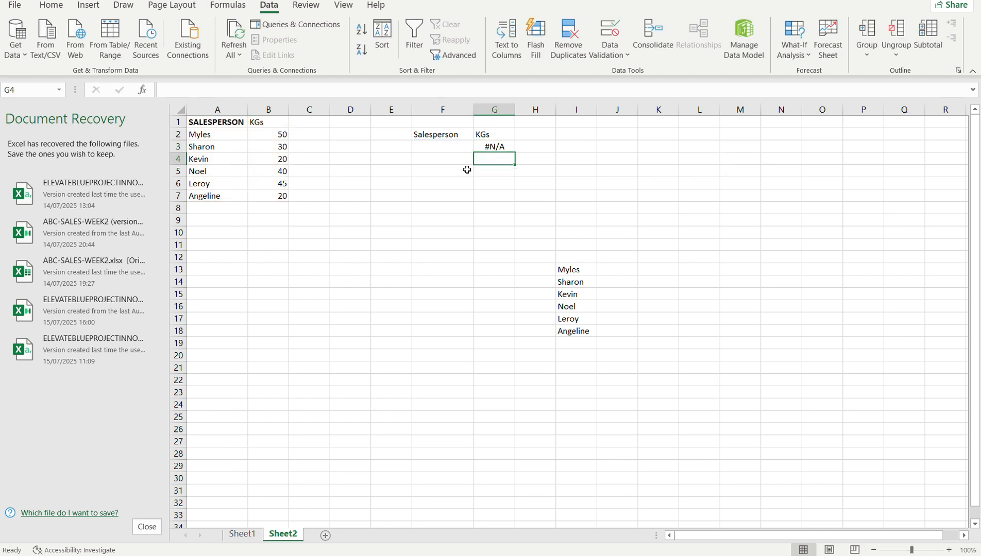
Test the lookup by choosing the fourth, last and first names in turn from the drop-down list in F3.
{"action": "left_click", "coordinate": [501, 146]}
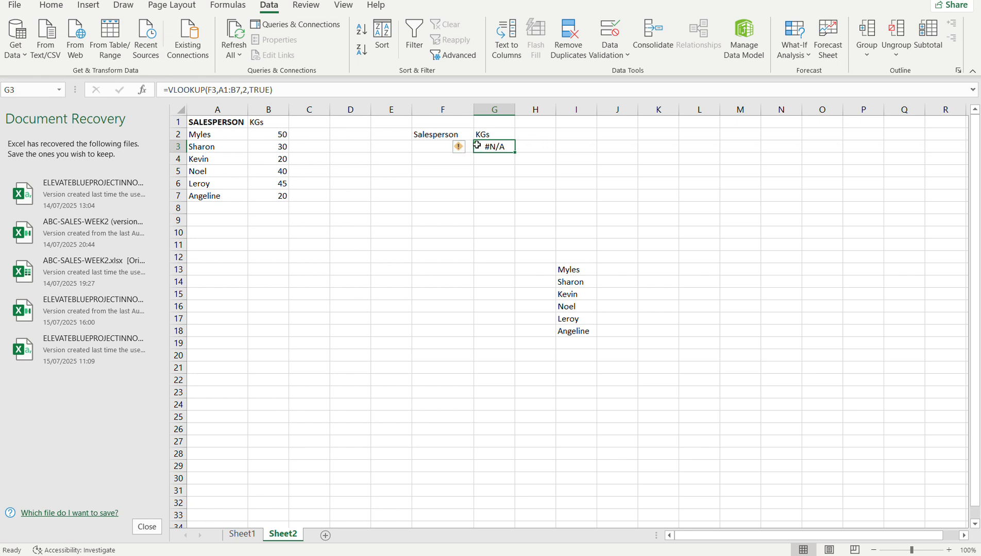
{"action": "left_click", "coordinate": [437, 145]}
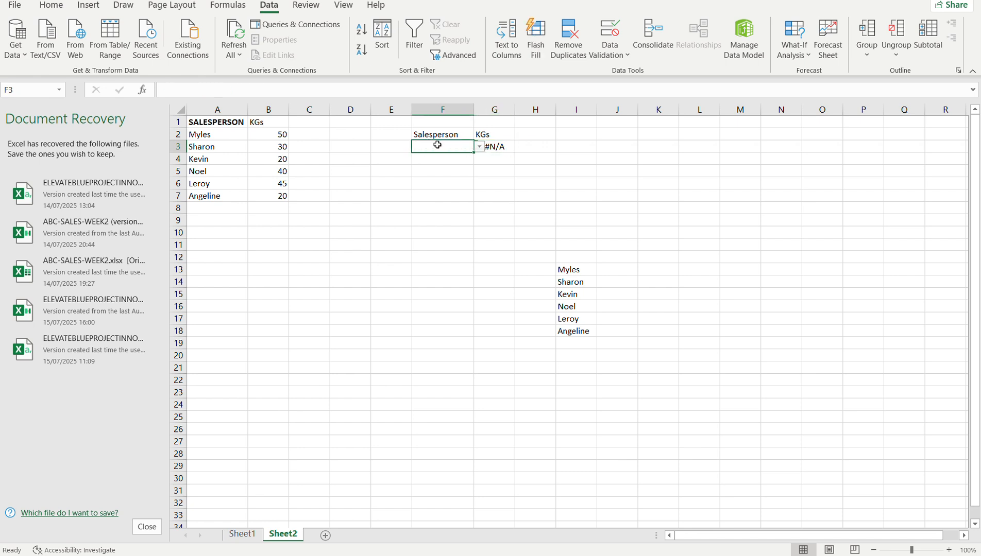
{"action": "left_click", "coordinate": [500, 146]}
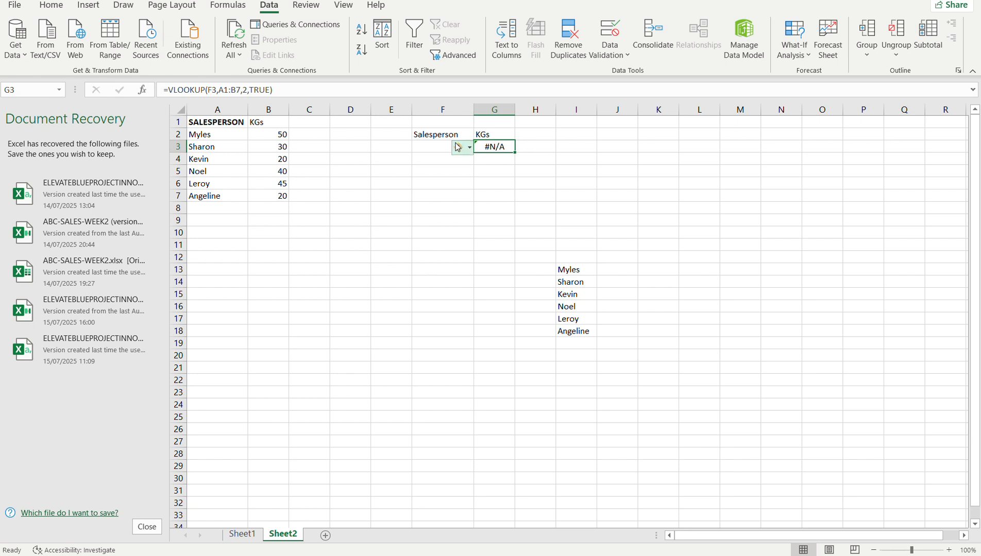
{"action": "left_click", "coordinate": [438, 146]}
{"action": "left_click", "coordinate": [479, 147]}
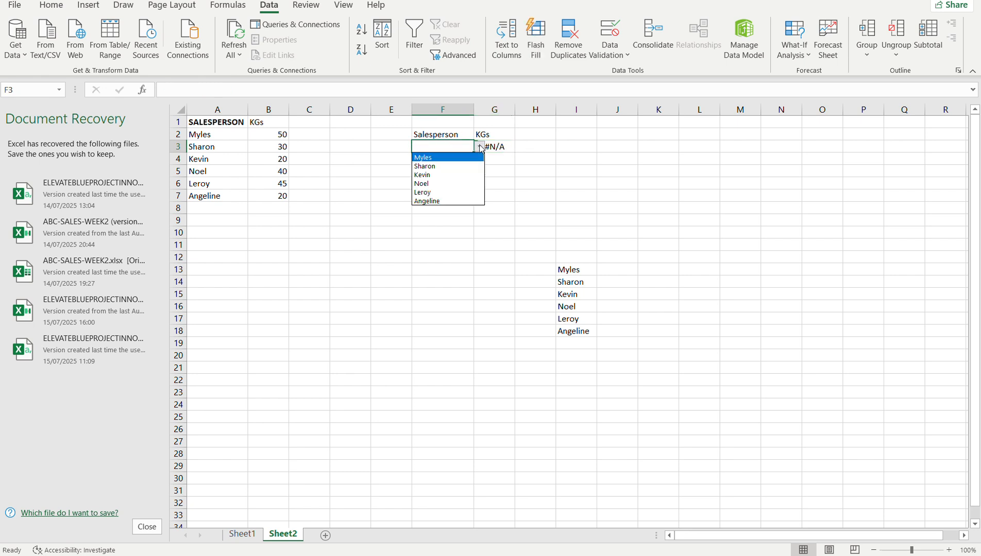
{"action": "left_click", "coordinate": [447, 182]}
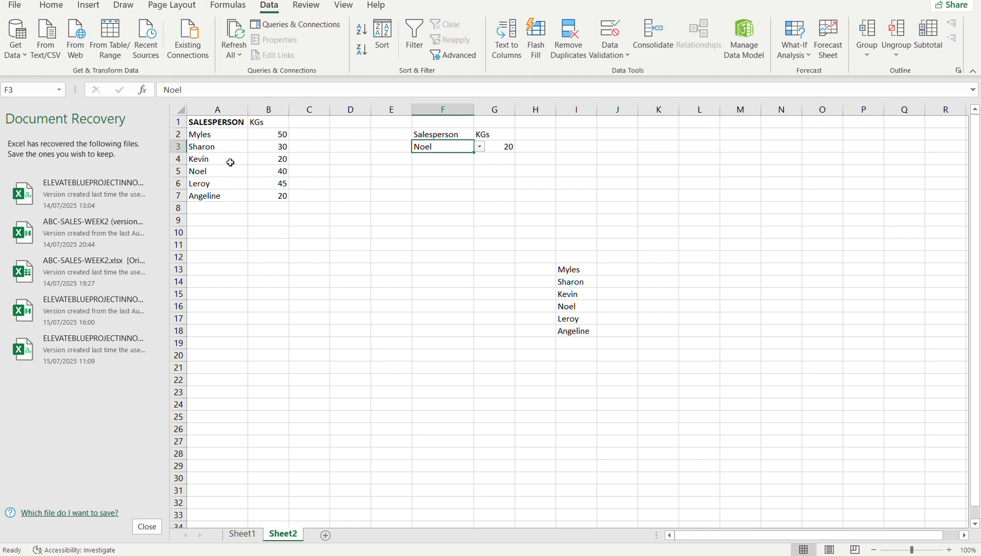
{"action": "left_click", "coordinate": [480, 149]}
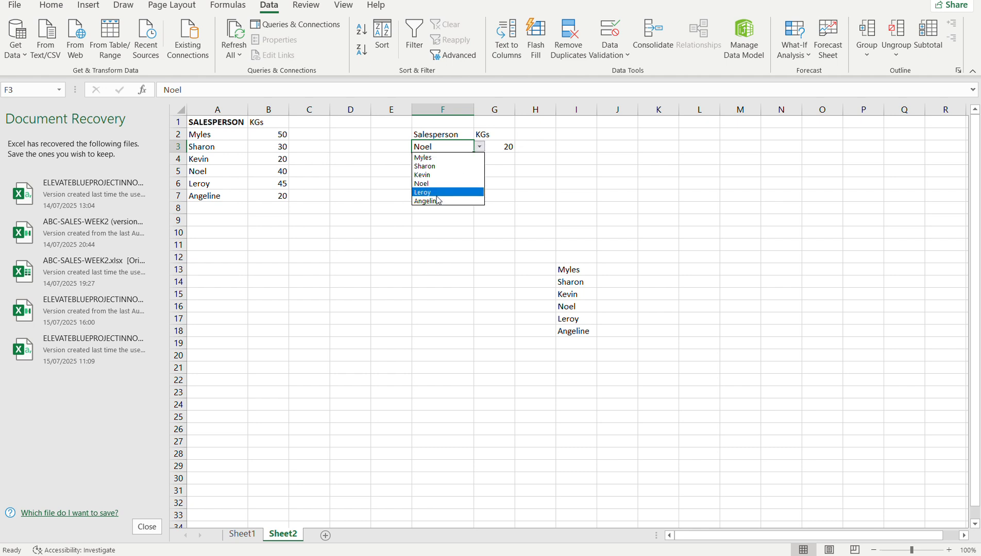
{"action": "left_click", "coordinate": [435, 202]}
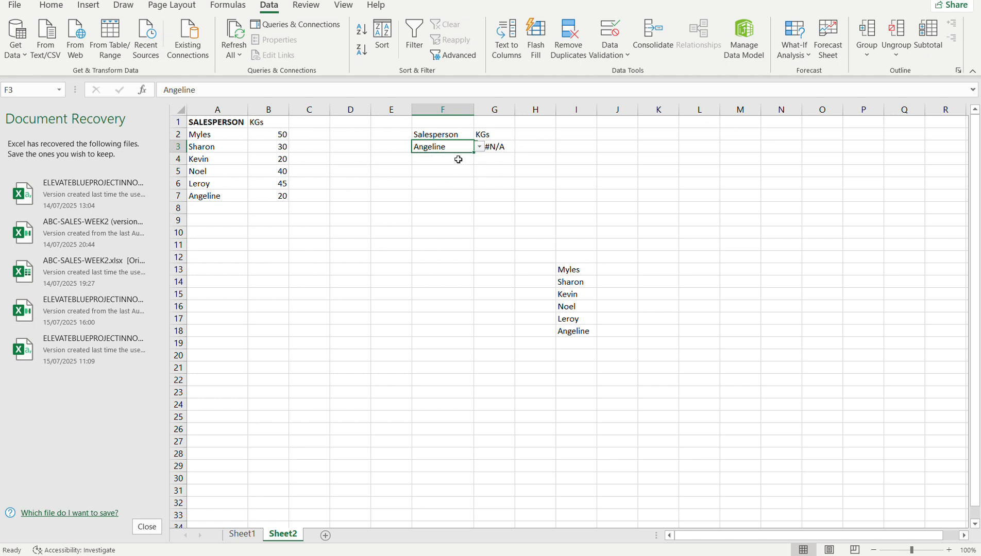
{"action": "left_click", "coordinate": [480, 148]}
{"action": "left_click", "coordinate": [441, 160]}
Change the range lookup argument of the VLOOKUP formula in G3 to FALSE for an exact match and enter it.
{"action": "left_click", "coordinate": [497, 146]}
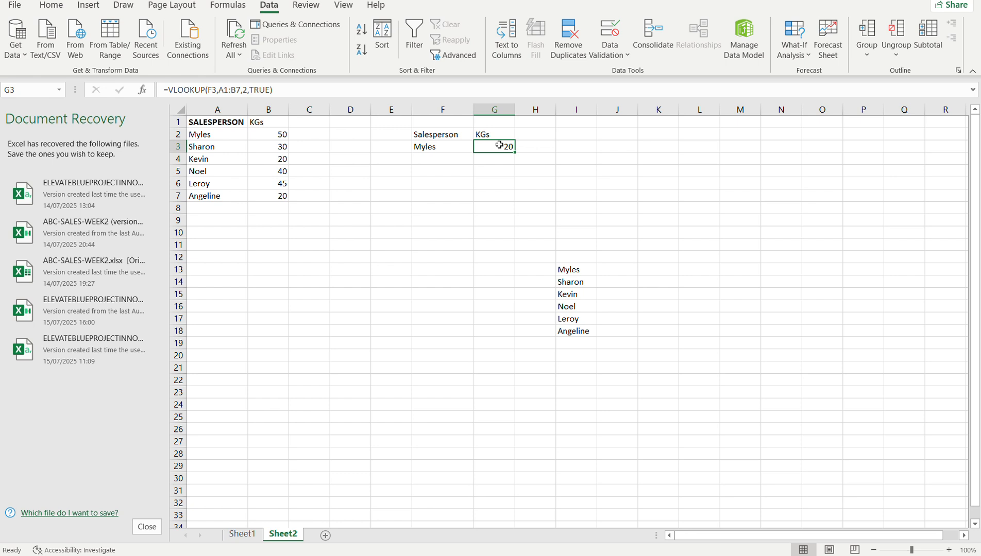
{"action": "left_click", "coordinate": [452, 147]}
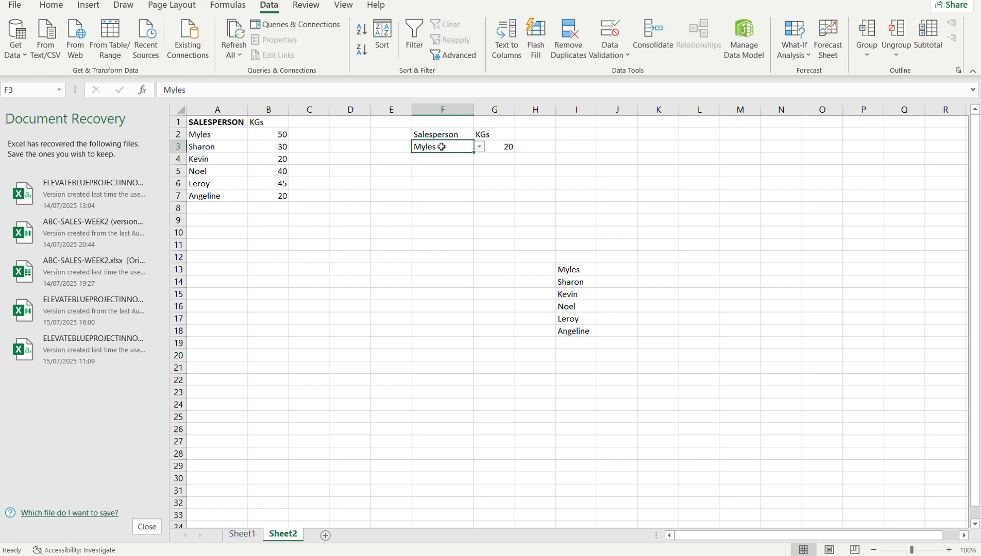
{"action": "left_click", "coordinate": [494, 144]}
{"action": "double_click", "coordinate": [494, 144]}
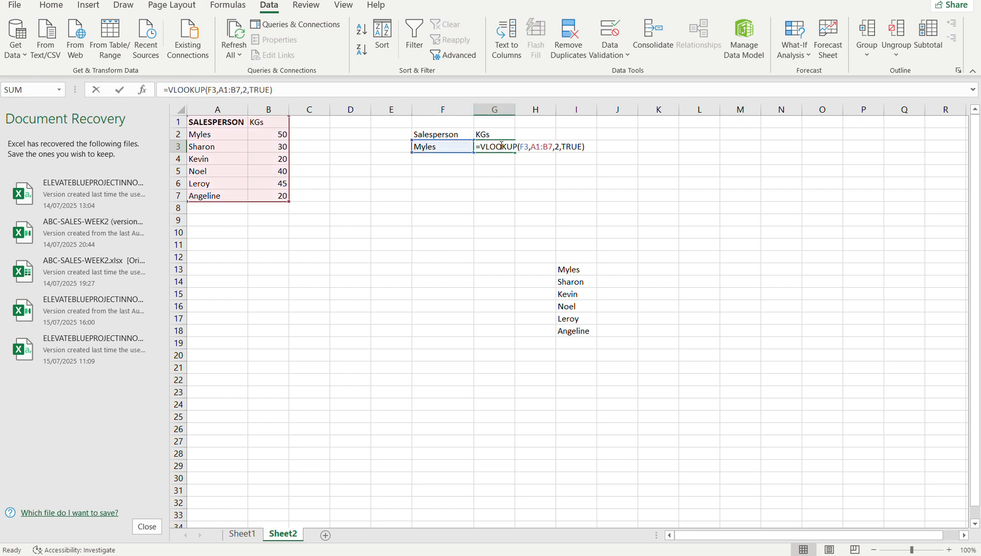
{"action": "left_click", "coordinate": [585, 147]}
{"action": "left_click", "coordinate": [579, 148]}
{"action": "key", "text": "BackSpace"}
{"action": "key", "text": "BackSpace"}
{"action": "key", "text": "BackSpace"}
{"action": "key", "text": "BackSpace"}
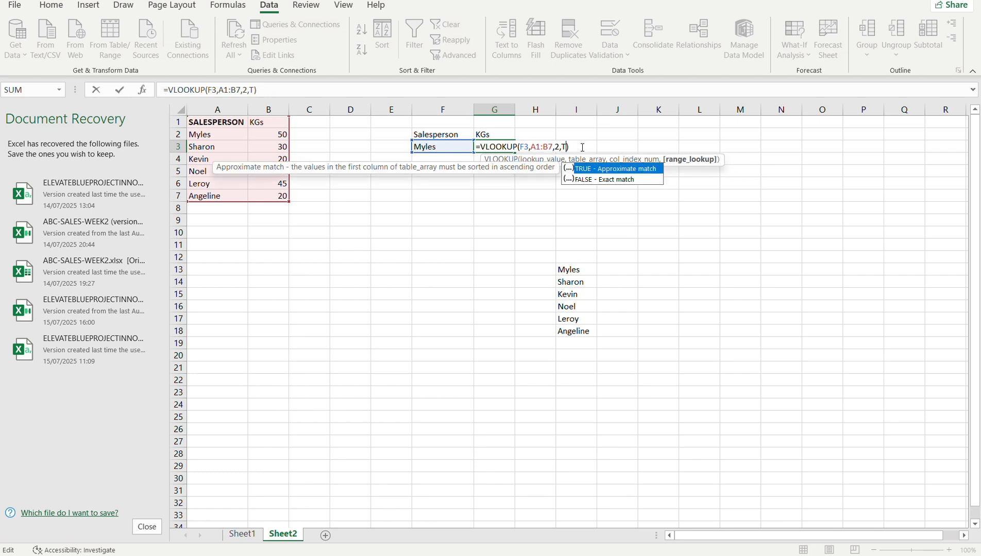
{"action": "double_click", "coordinate": [597, 179]}
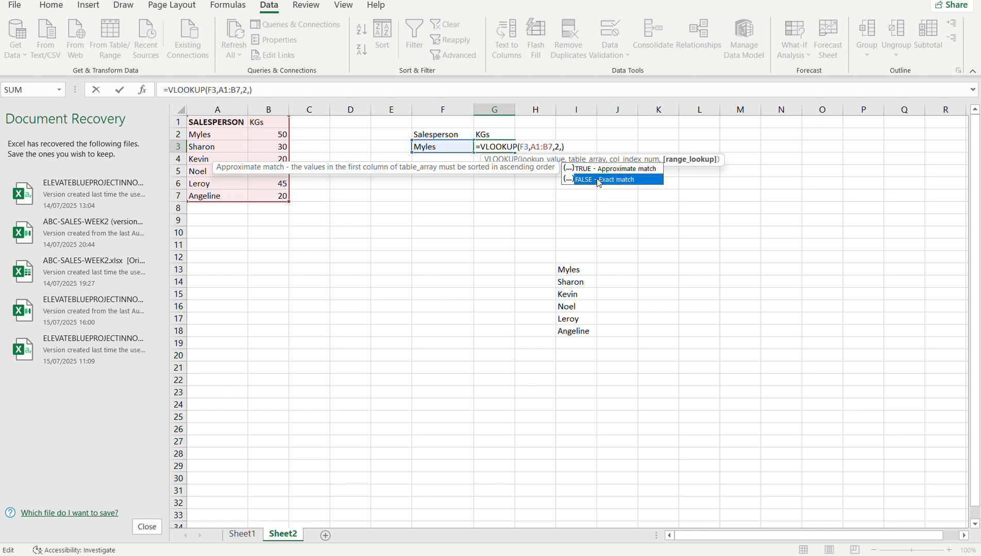
{"action": "key", "text": "Return"}
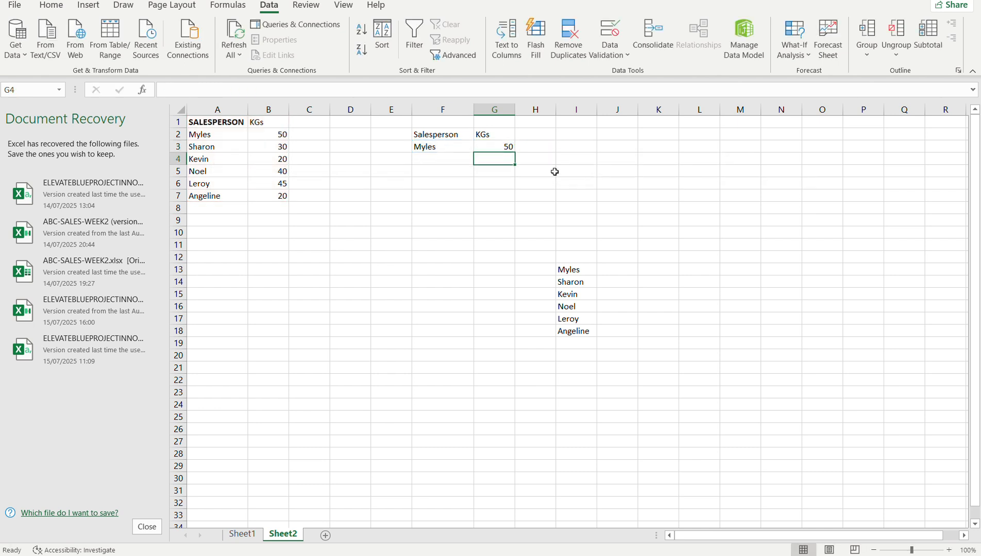
Test the exact-match lookup by choosing the fourth, last and fifth names in turn from the drop-down list in F3.
{"action": "left_click", "coordinate": [453, 144]}
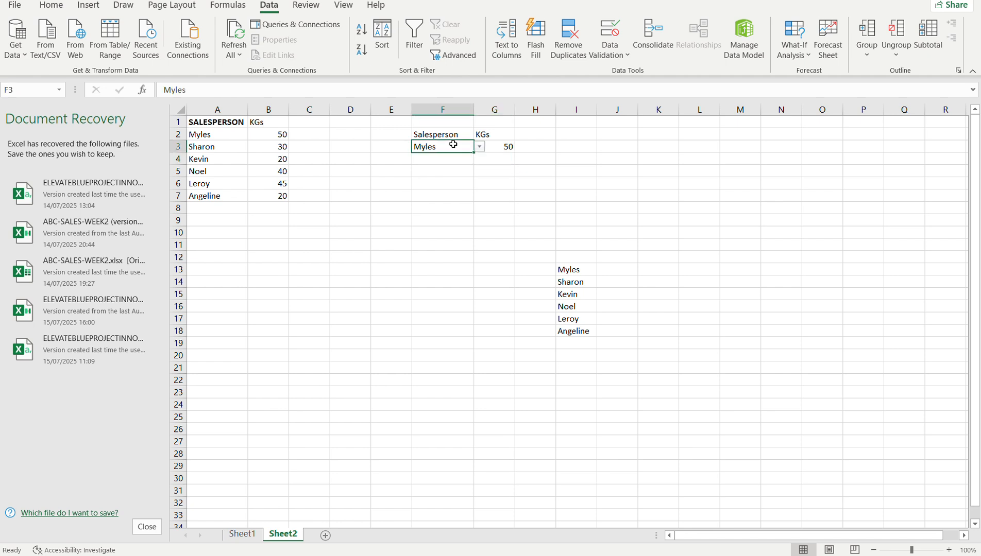
{"action": "left_click", "coordinate": [479, 148]}
{"action": "left_click", "coordinate": [446, 184]}
{"action": "left_click", "coordinate": [480, 148]}
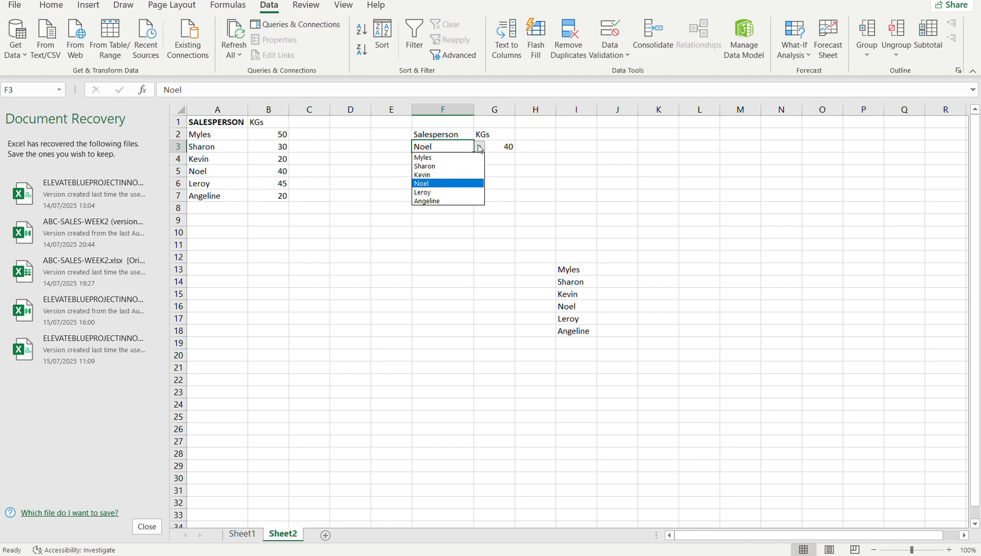
{"action": "left_click", "coordinate": [446, 199]}
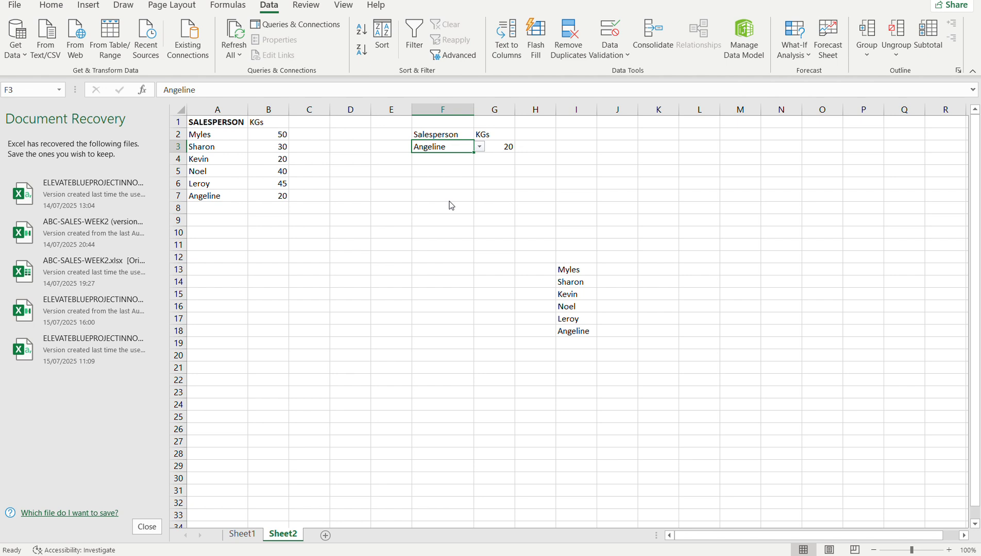
{"action": "left_click", "coordinate": [479, 148]}
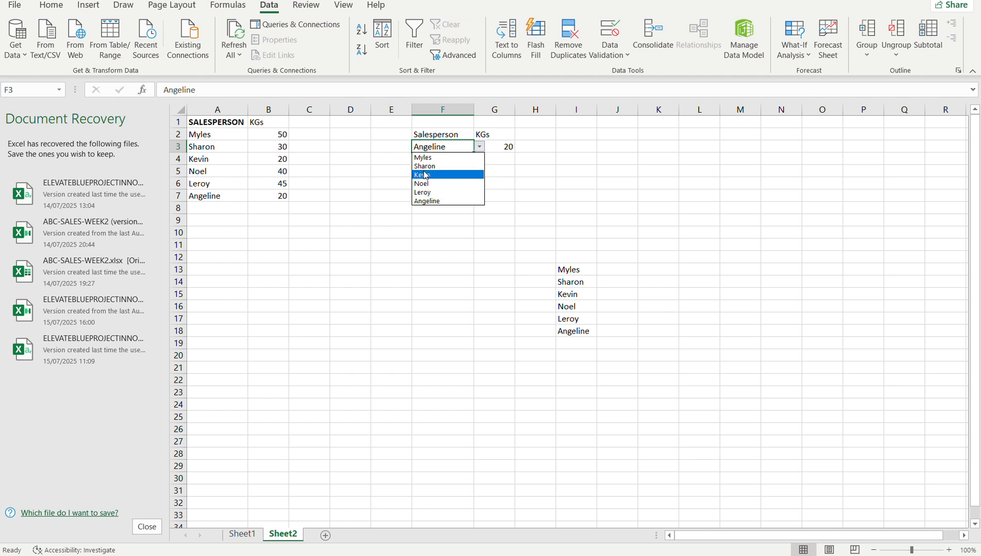
{"action": "left_click", "coordinate": [428, 192]}
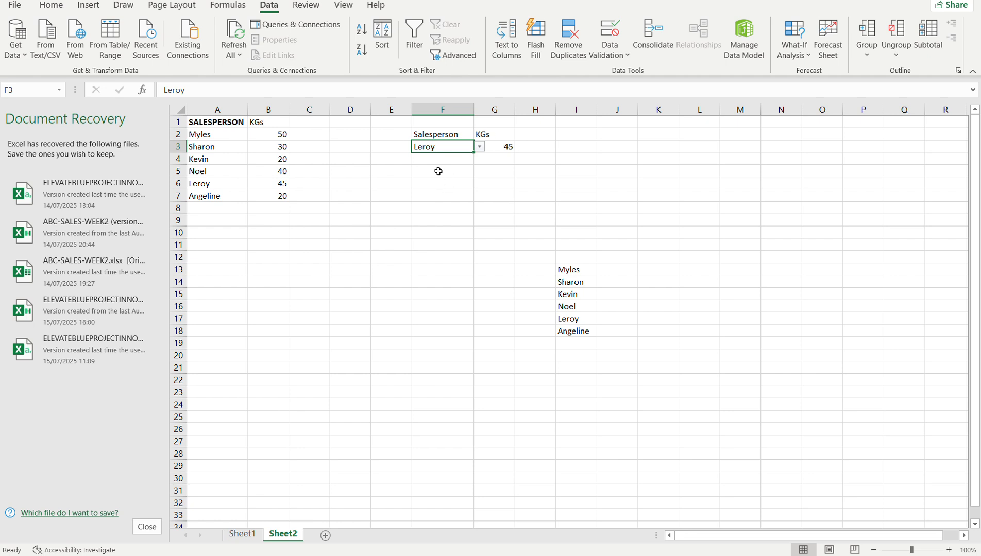
{"action": "left_click", "coordinate": [403, 208]}
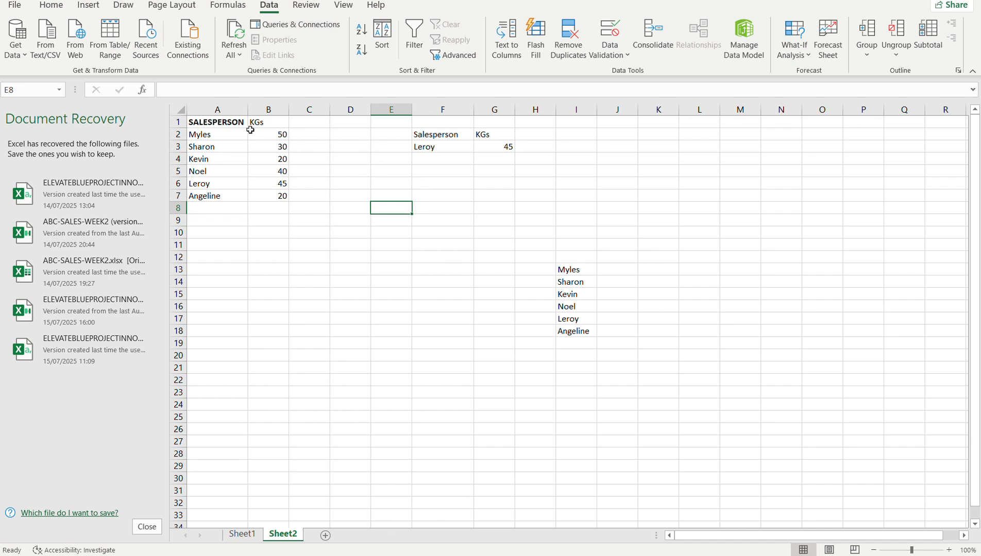
Copy the drop-down cell A7 from Sheet2 into A11 on Sheet1 and clear the pasted name.
{"action": "left_click", "coordinate": [242, 536]}
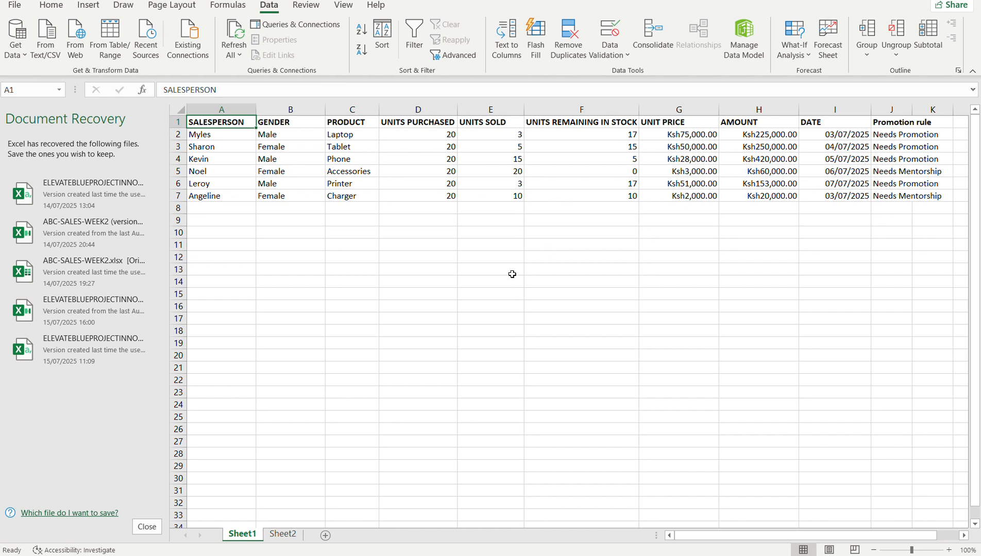
{"action": "left_click", "coordinate": [283, 534]}
{"action": "left_click", "coordinate": [236, 196]}
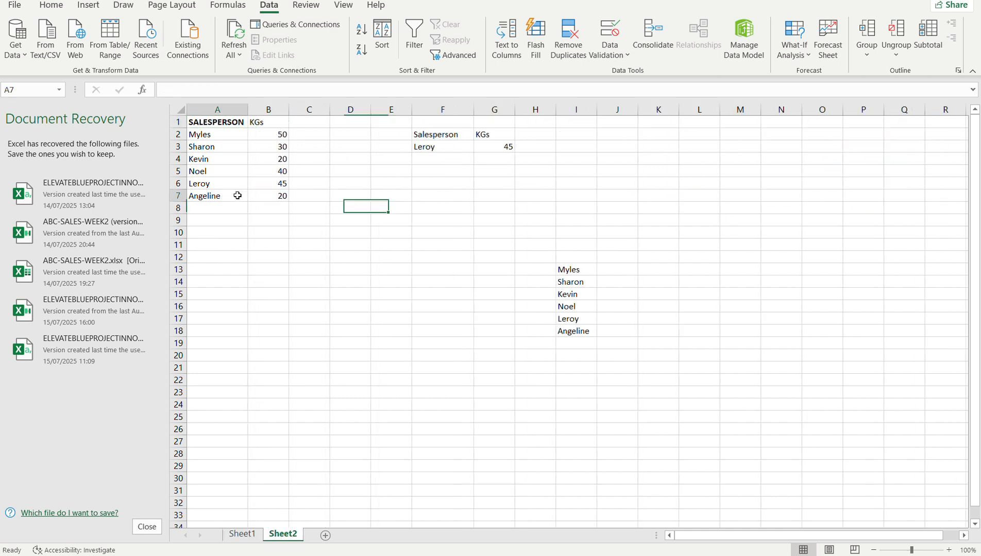
{"action": "key", "text": "ctrl+c"}
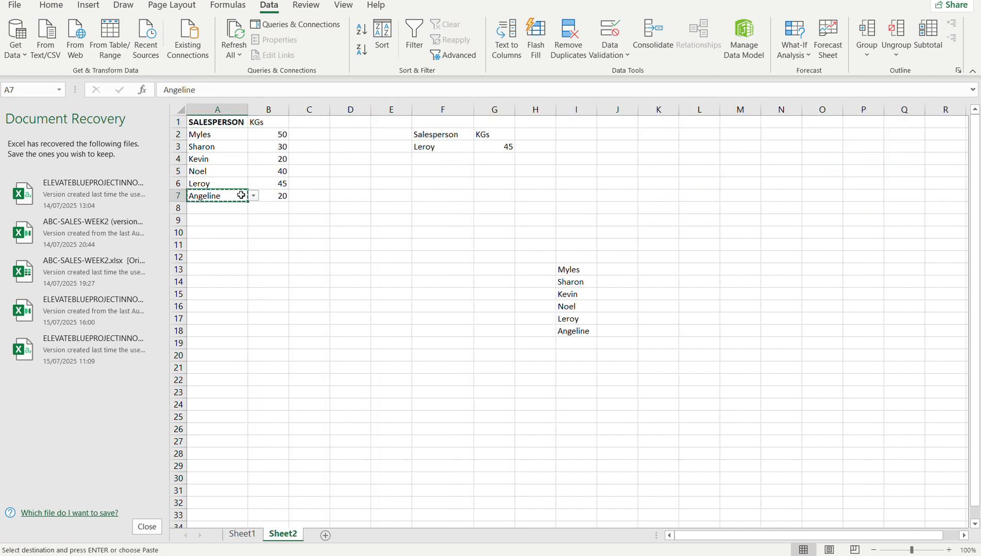
{"action": "left_click", "coordinate": [241, 535]}
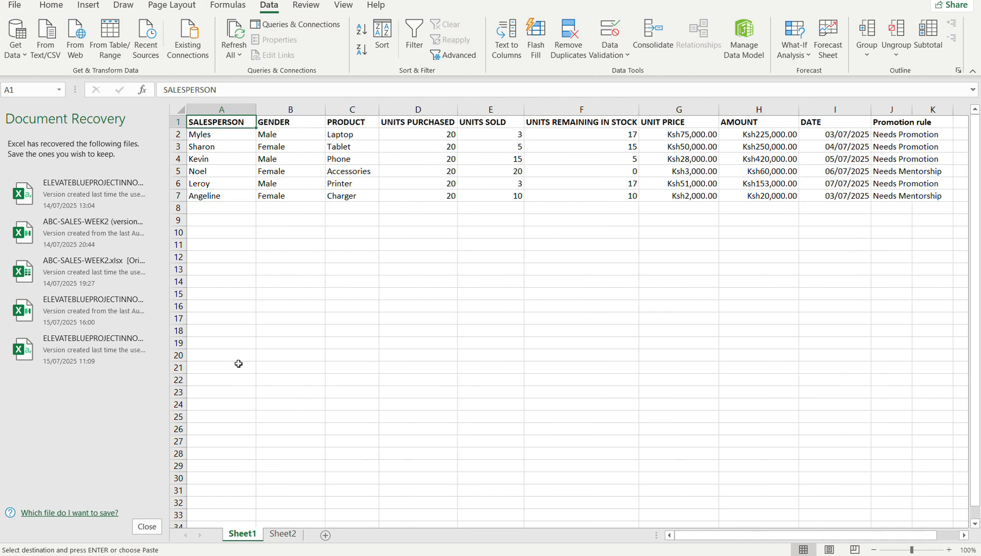
{"action": "left_click", "coordinate": [229, 248]}
{"action": "key", "text": "ctrl+v"}
{"action": "double_click", "coordinate": [229, 248]}
{"action": "key", "text": "BackSpace"}
{"action": "key", "text": "BackSpace"}
{"action": "key", "text": "BackSpace"}
{"action": "key", "text": "BackSpace"}
{"action": "key", "text": "BackSpace"}
{"action": "key", "text": "BackSpace"}
{"action": "key", "text": "BackSpace"}
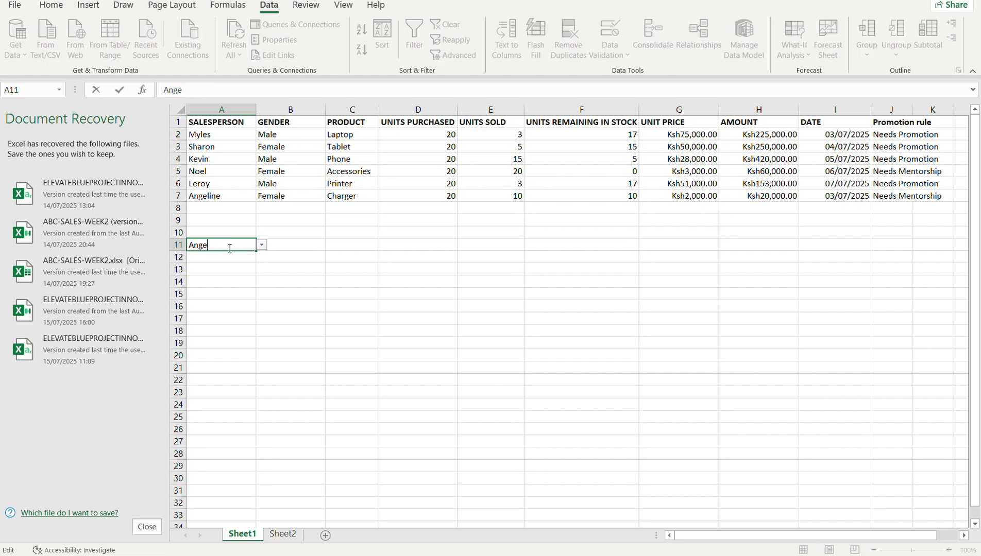
{"action": "key", "text": "Return"}
{"action": "left_click", "coordinate": [242, 245]}
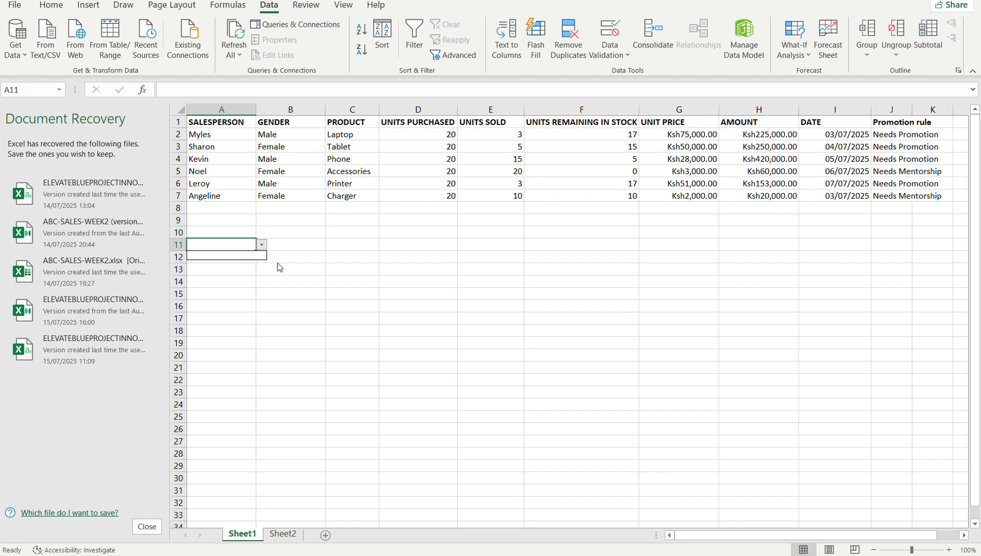
Check the drop-down list in A11 on Sheet1 and compare it with the source names on Sheet2.
{"action": "left_click", "coordinate": [261, 245]}
{"action": "left_click", "coordinate": [274, 274]}
{"action": "left_click", "coordinate": [262, 244]}
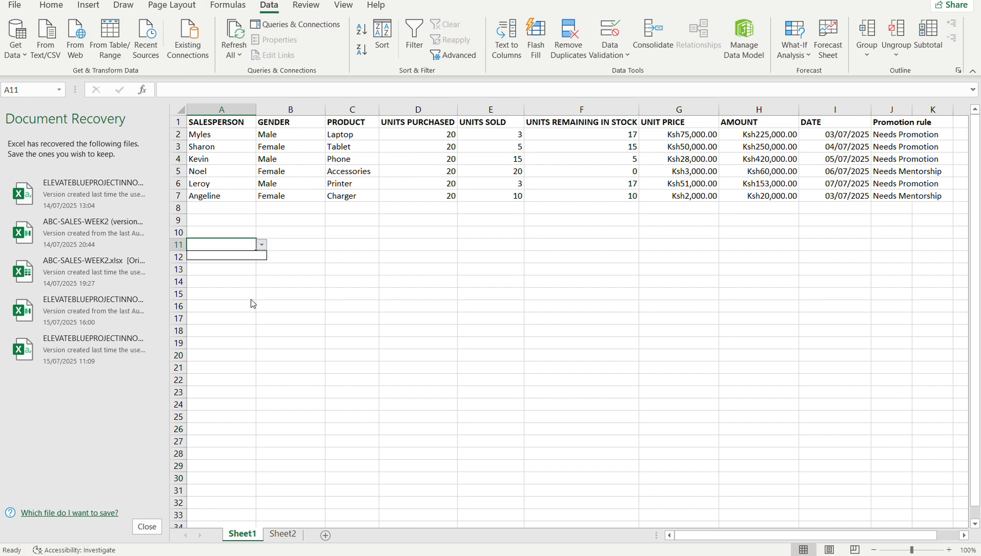
{"action": "left_click", "coordinate": [283, 535]}
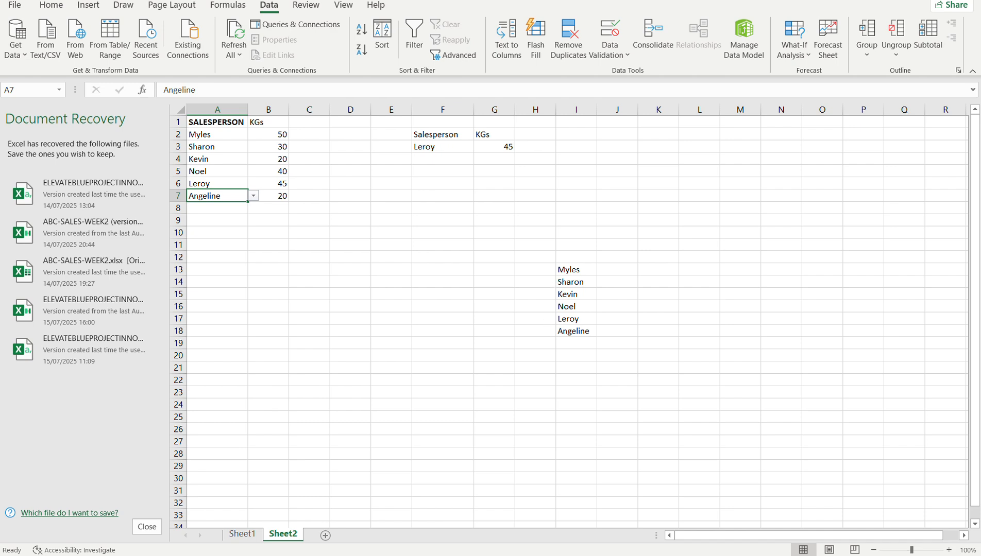
{"action": "left_click", "coordinate": [242, 535]}
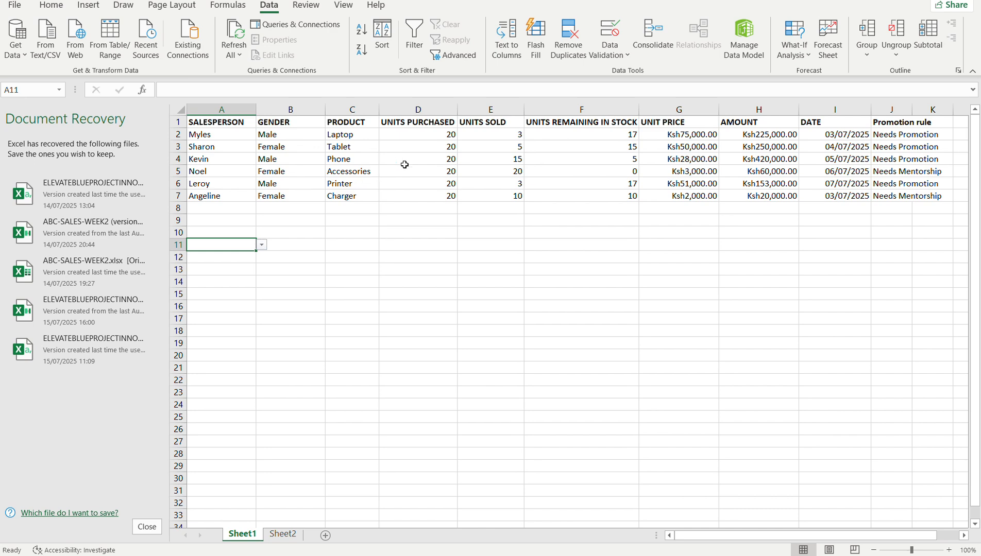
Set the data validation list source of A11 to =Sheet2!$I$13:$I$18 and check the resulting drop-down list.
{"action": "left_click", "coordinate": [612, 51]}
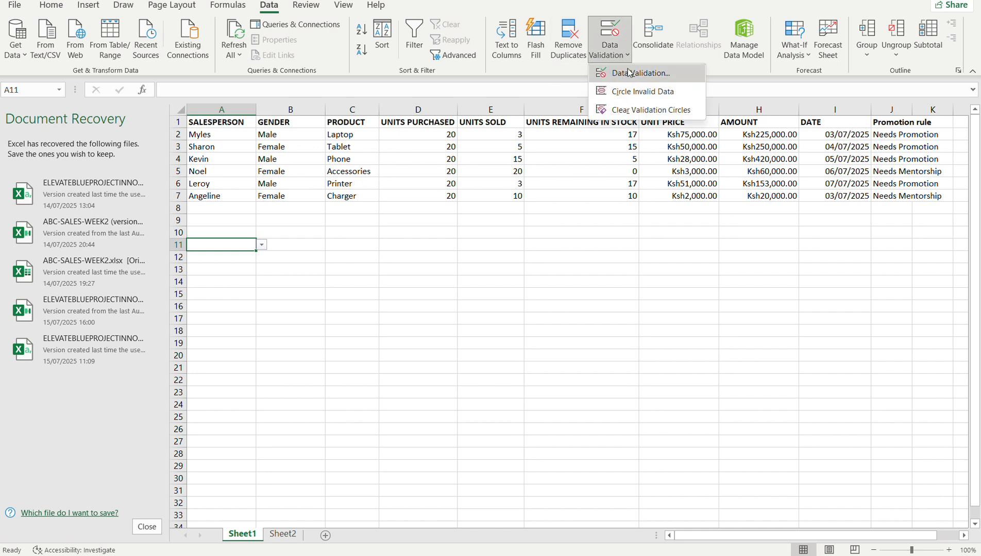
{"action": "left_click", "coordinate": [628, 67]}
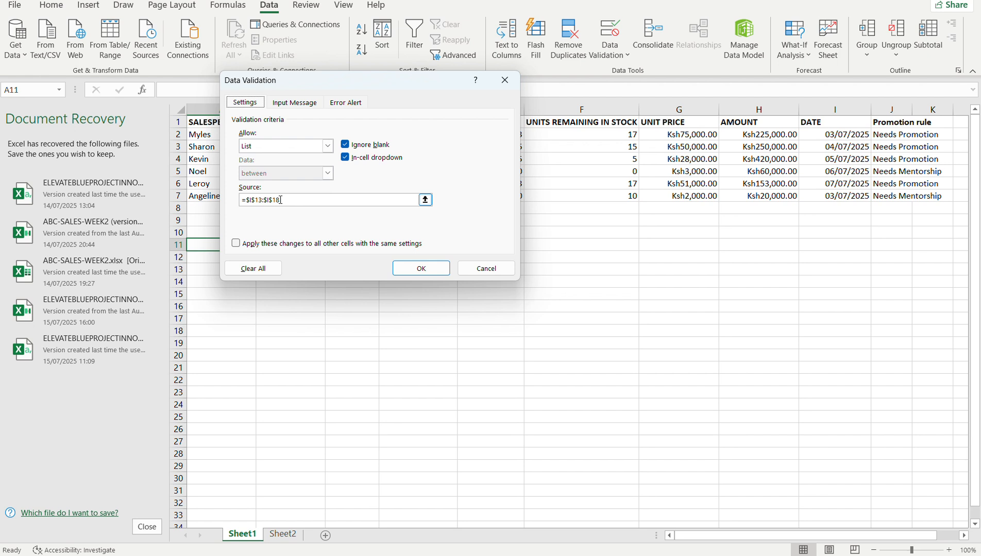
{"action": "left_click", "coordinate": [274, 201]}
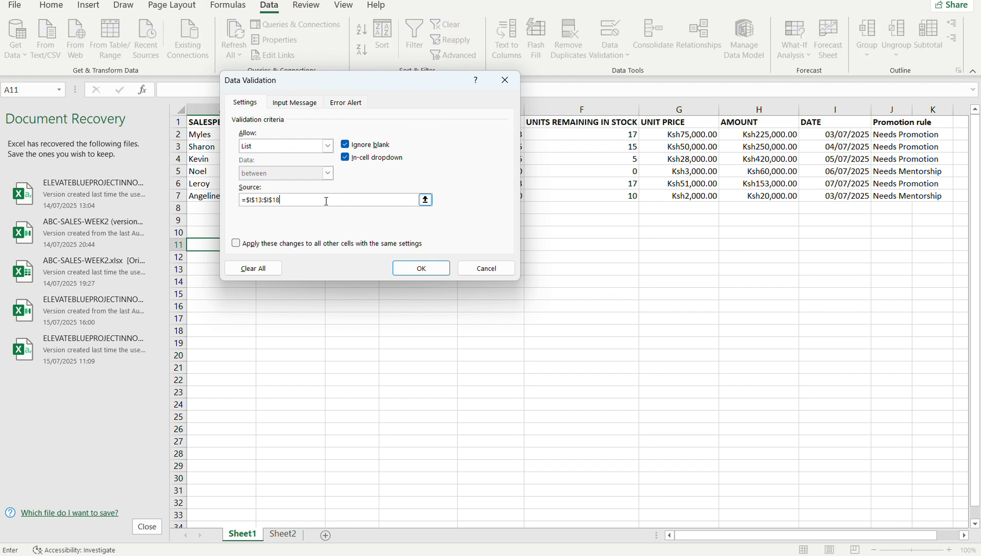
{"action": "key", "text": "BackSpace"}
{"action": "key", "text": "BackSpace"}
{"action": "key", "text": "BackSpace"}
{"action": "key", "text": "BackSpace"}
{"action": "key", "text": "BackSpace"}
{"action": "key", "text": "BackSpace"}
{"action": "key", "text": "BackSpace"}
{"action": "key", "text": "BackSpace"}
{"action": "left_click", "coordinate": [426, 199]}
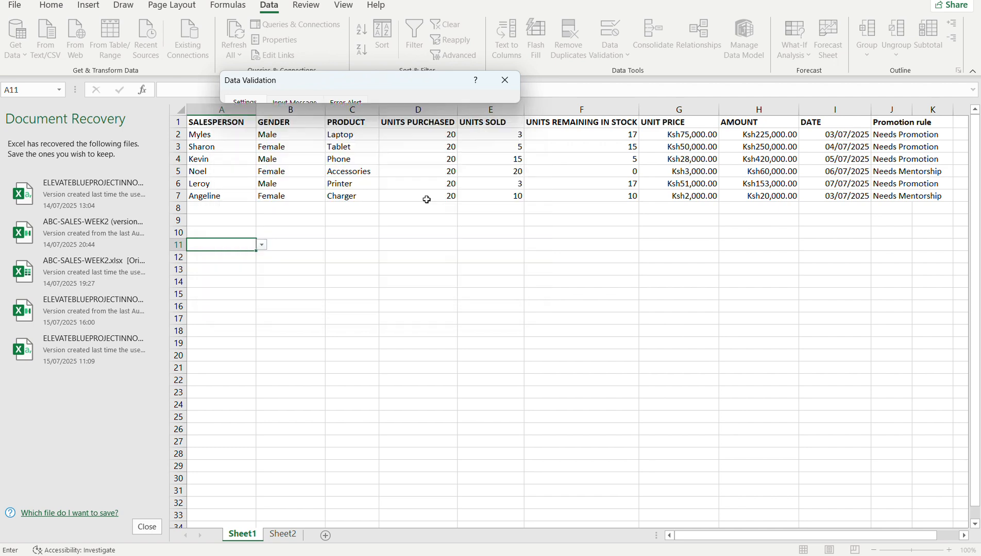
{"action": "left_click", "coordinate": [294, 534]}
{"action": "left_click_drag", "start_coordinate": [562, 268], "coordinate": [575, 332]}
{"action": "left_click", "coordinate": [512, 96]}
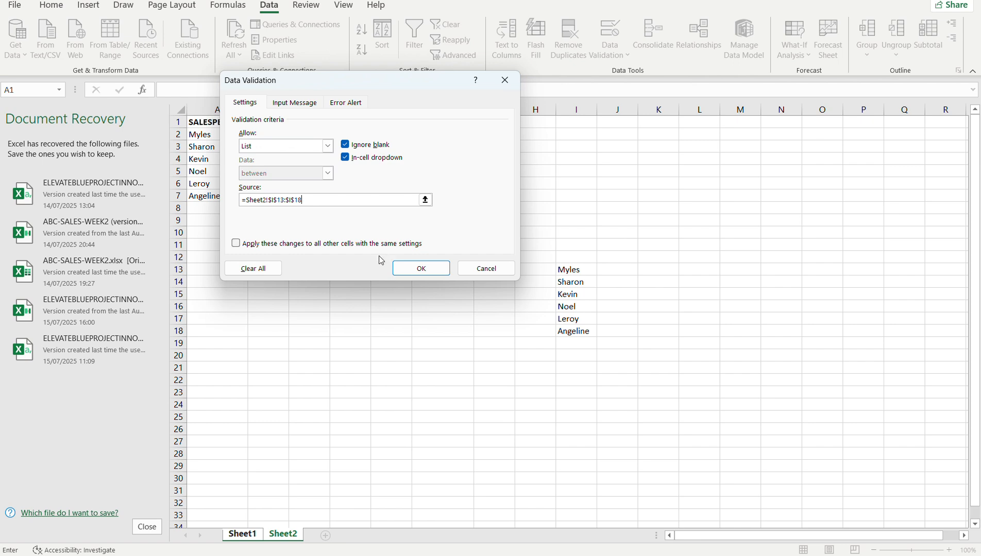
{"action": "left_click", "coordinate": [412, 269]}
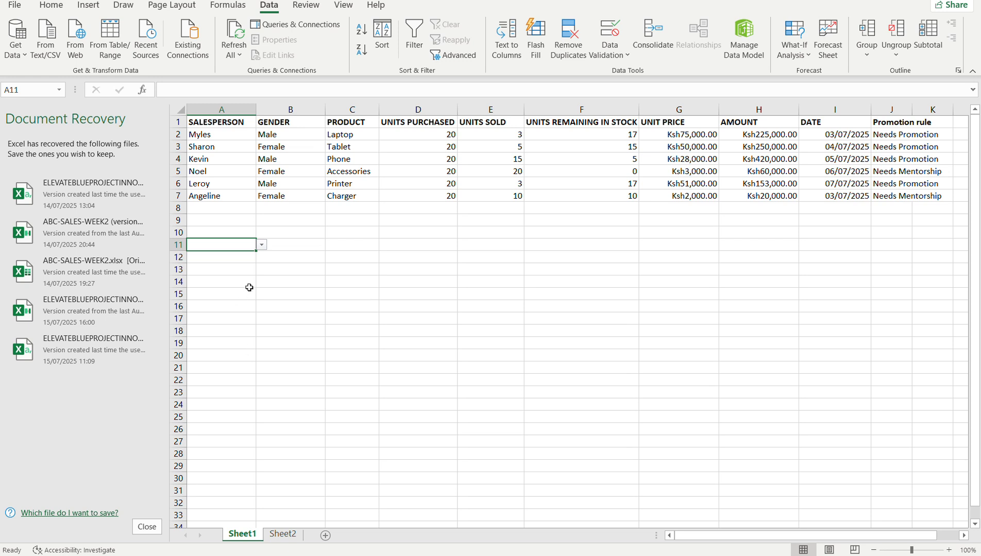
{"action": "left_click", "coordinate": [262, 245]}
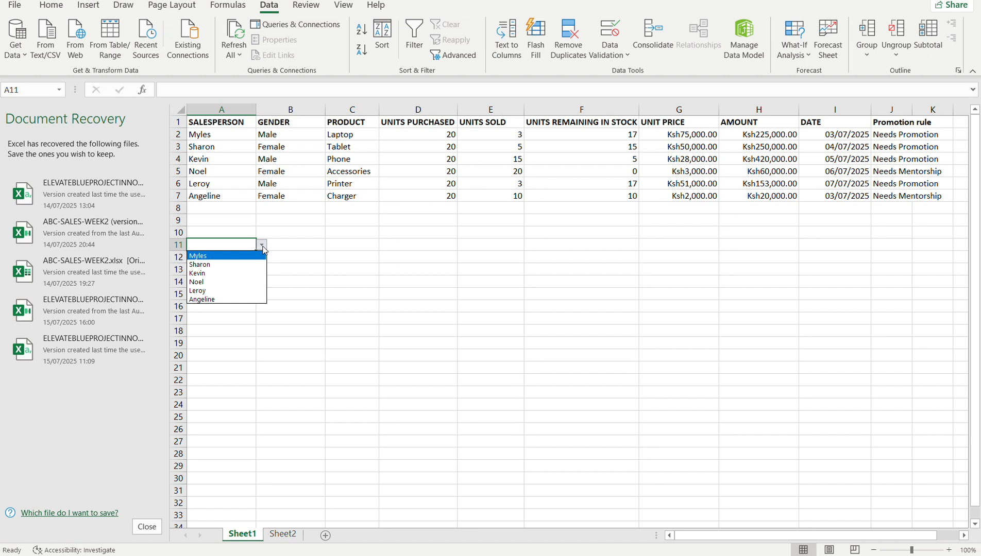
{"action": "left_click", "coordinate": [239, 229]}
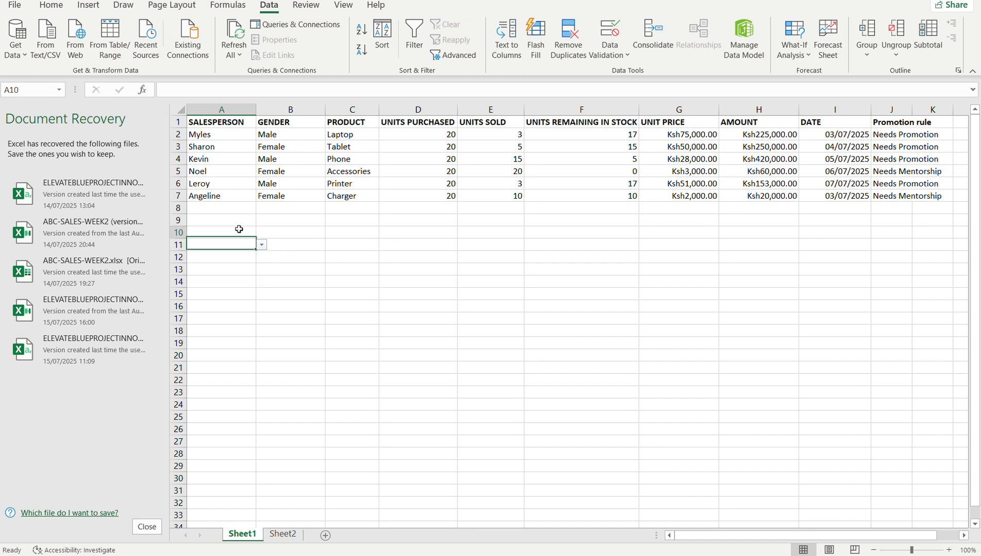
Copy the SALESPERSON header from A1 into A9 and the AMOUNT header from H1 into B9.
{"action": "left_click", "coordinate": [234, 123]}
{"action": "key", "text": "ctrl+c"}
{"action": "left_click", "coordinate": [227, 221]}
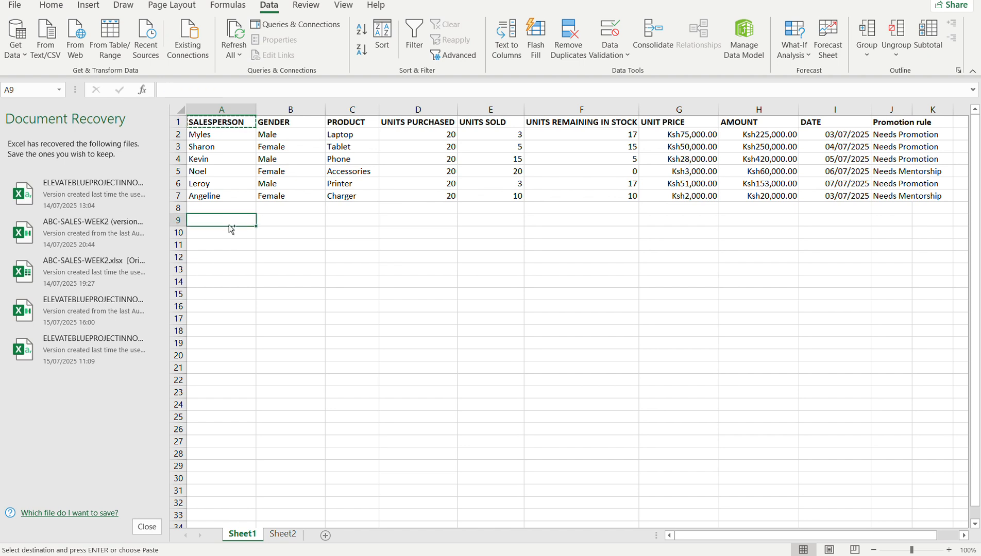
{"action": "key", "text": "ctrl+v"}
{"action": "left_click", "coordinate": [729, 121]}
{"action": "key", "text": "ctrl+c"}
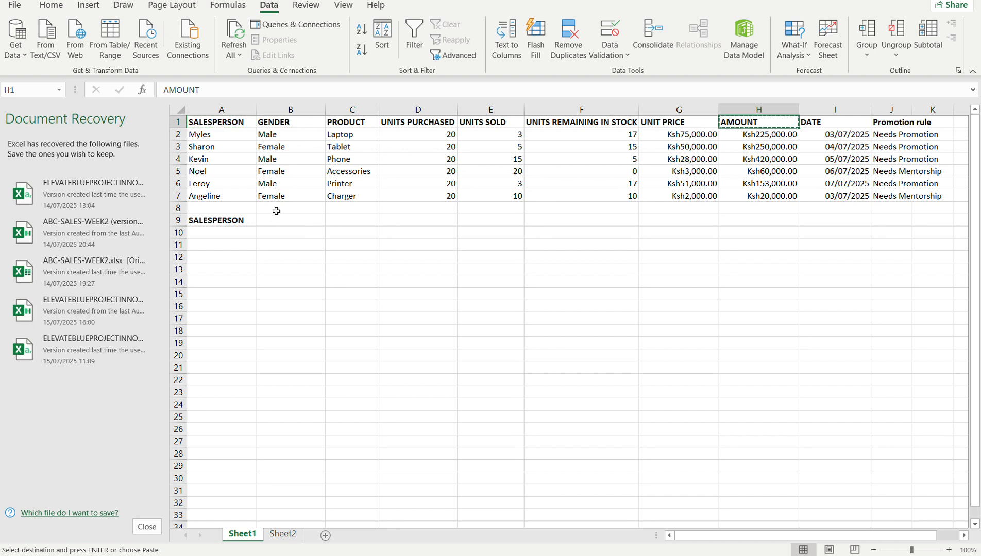
{"action": "left_click", "coordinate": [276, 220]}
{"action": "key", "text": "ctrl+v"}
{"action": "left_click", "coordinate": [276, 237]}
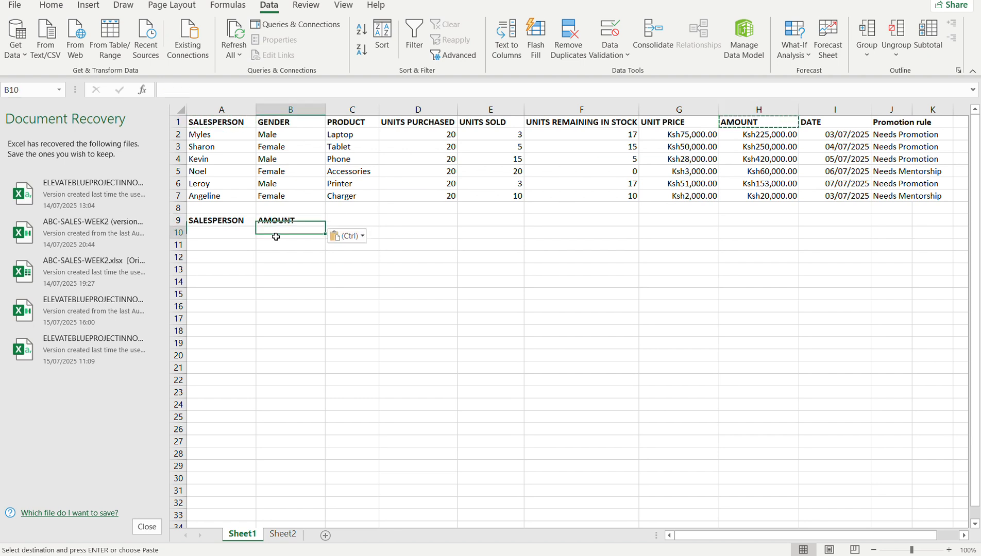
Move the SALESPERSON and AMOUNT headers from A9:B9 down to A10:B10, directly above the drop-down cell.
{"action": "left_click", "coordinate": [219, 237]}
{"action": "left_click", "coordinate": [246, 242]}
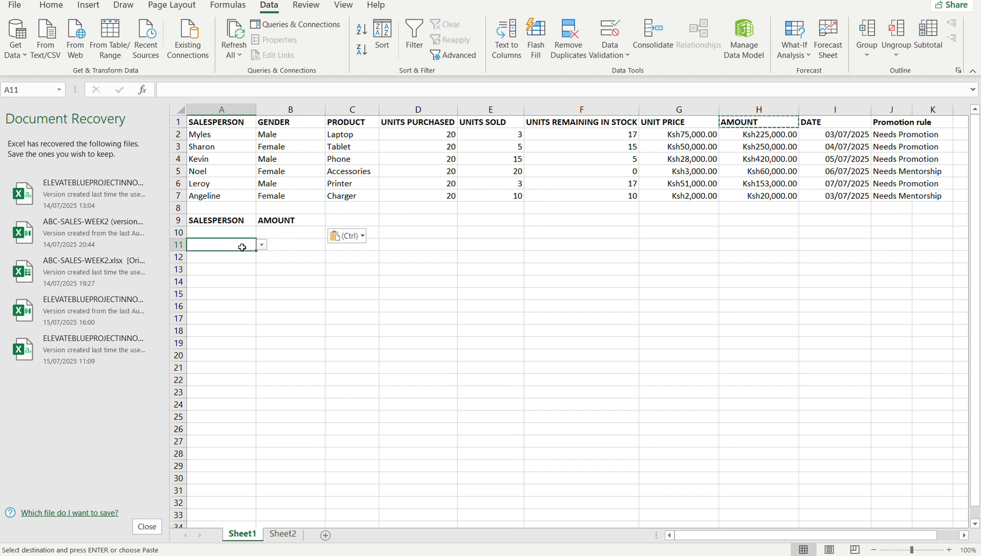
{"action": "left_click", "coordinate": [218, 219]}
{"action": "double_click", "coordinate": [218, 220]}
{"action": "mouse_move", "coordinate": [218, 221]}
{"action": "left_mouse_down"}
{"action": "mouse_move", "coordinate": [288, 220]}
{"action": "mouse_move", "coordinate": [219, 217]}
{"action": "mouse_move", "coordinate": [220, 236]}
{"action": "left_mouse_up"}
{"action": "key", "text": "ctrl+c"}
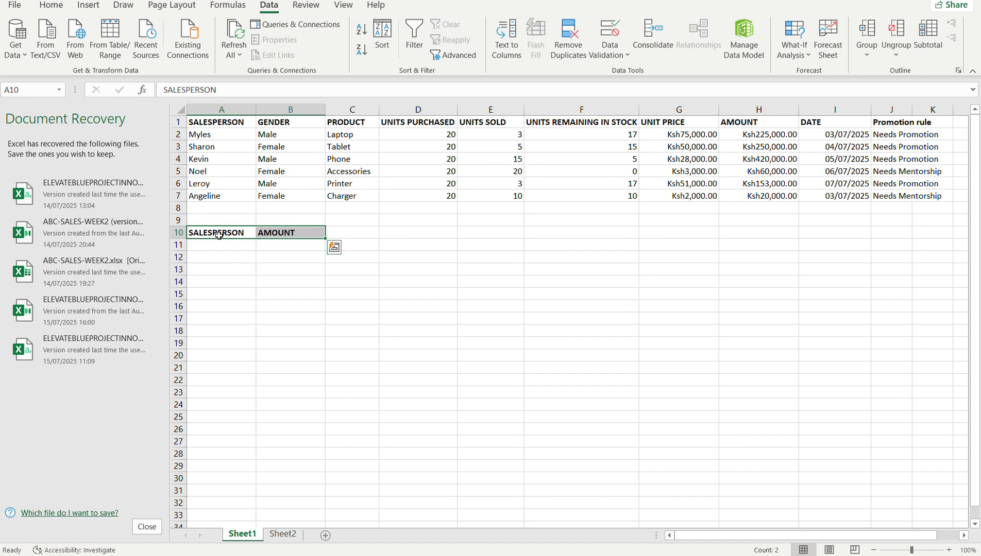
Start a VLOOKUP formula in B11 under AMOUNT, using A11 as the lookup value.
{"action": "left_click", "coordinate": [269, 245]}
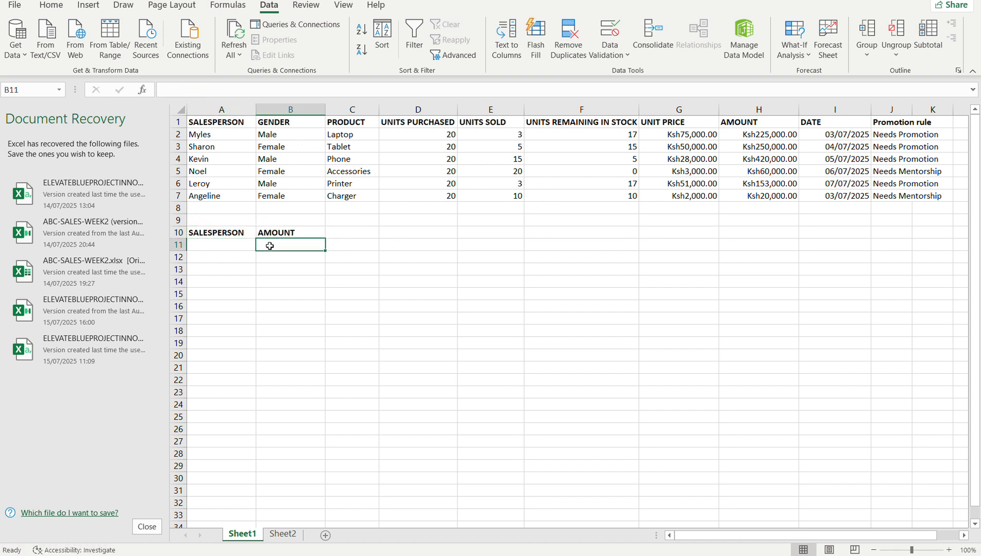
{"action": "type", "text": "="}
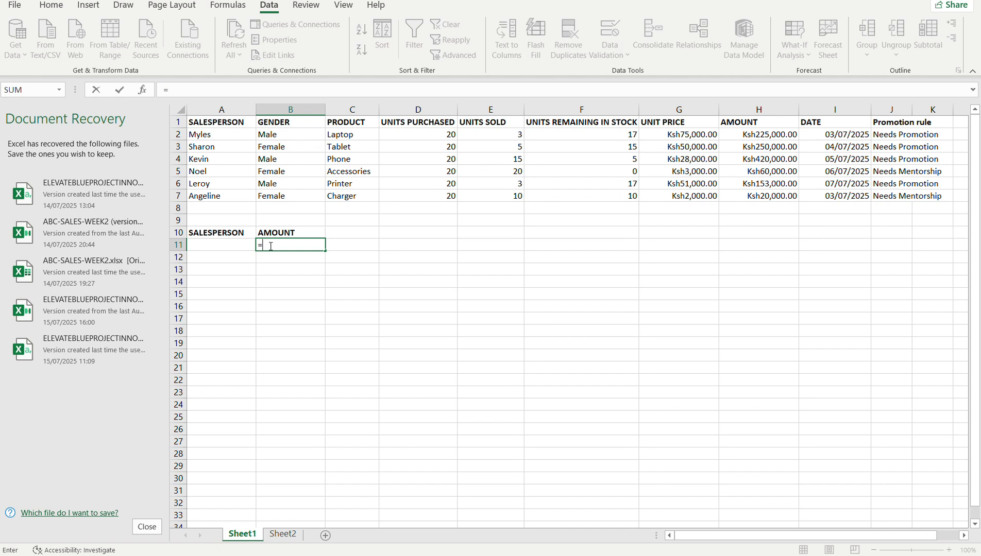
{"action": "type", "text": "VLOO"}
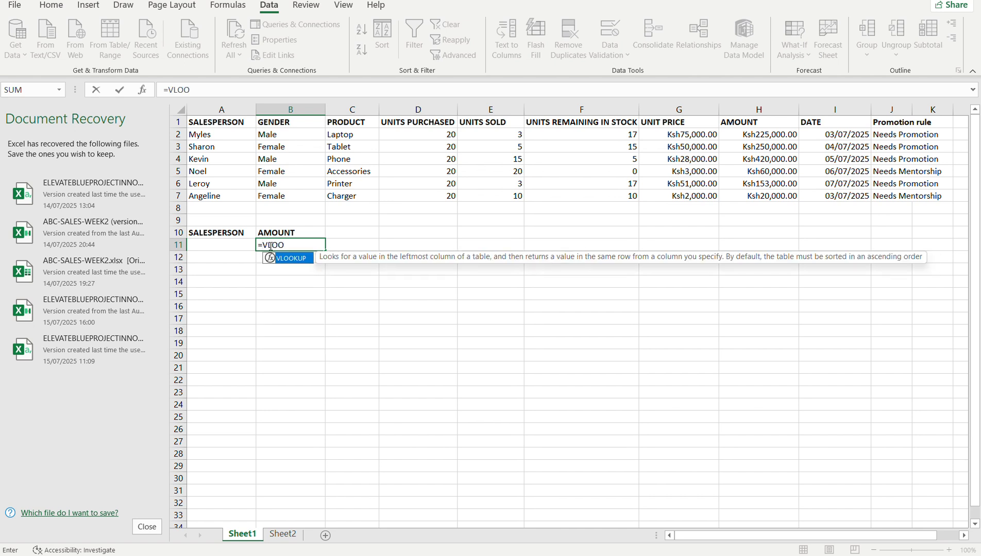
{"action": "type", "text": "KUP("}
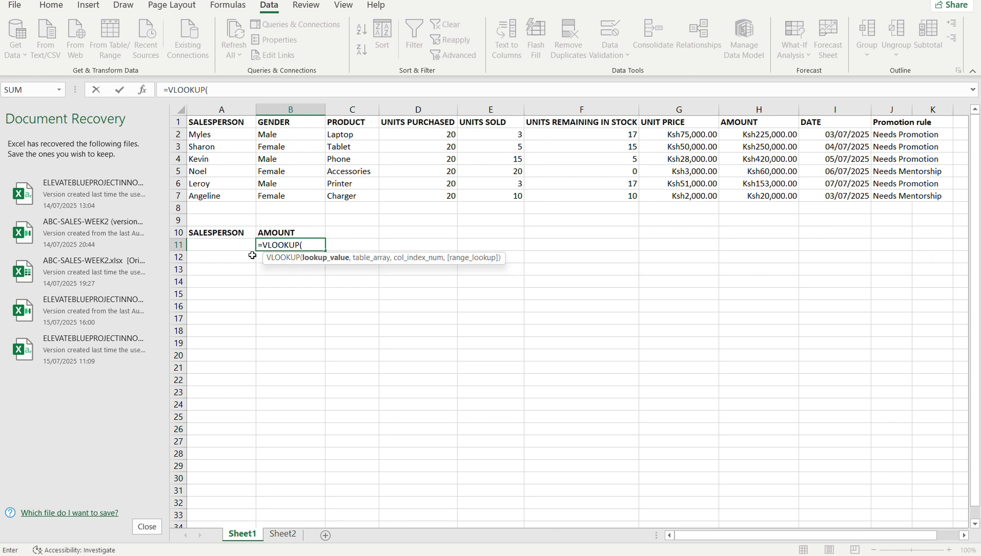
{"action": "left_click", "coordinate": [231, 247]}
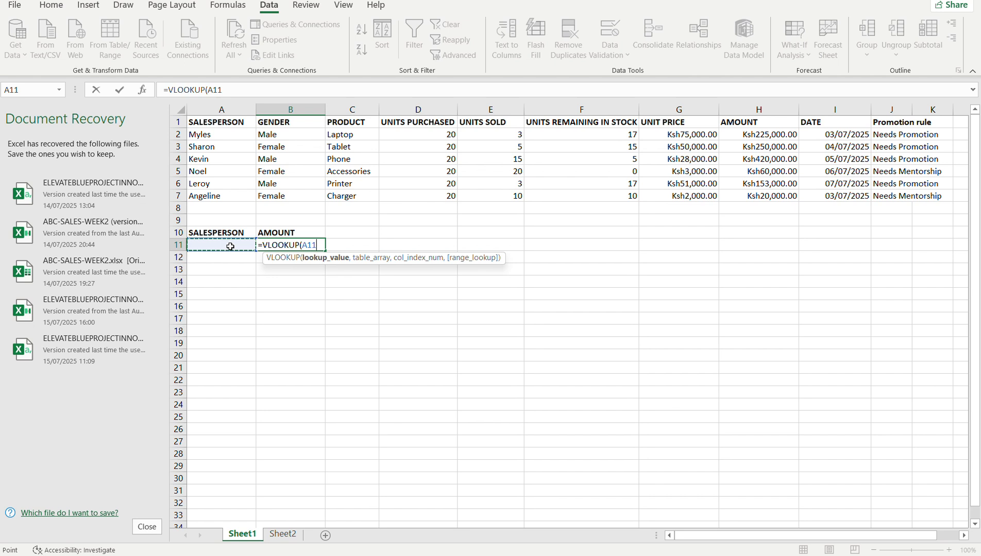
{"action": "type", "text": ","}
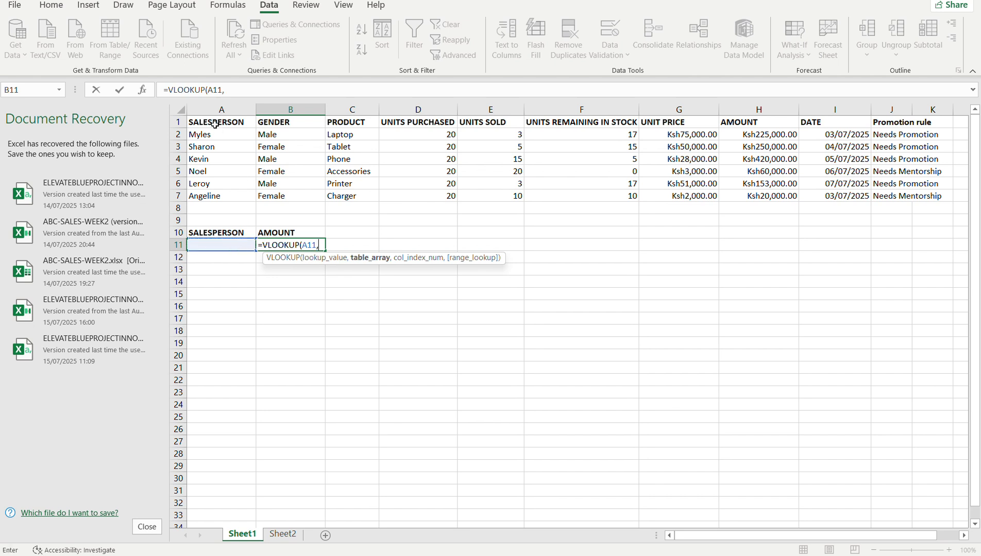
Set the table array of the B11 VLOOKUP to A1:J7, covering the sales table with its headers.
{"action": "left_click_drag", "start_coordinate": [215, 125], "coordinate": [922, 197]}
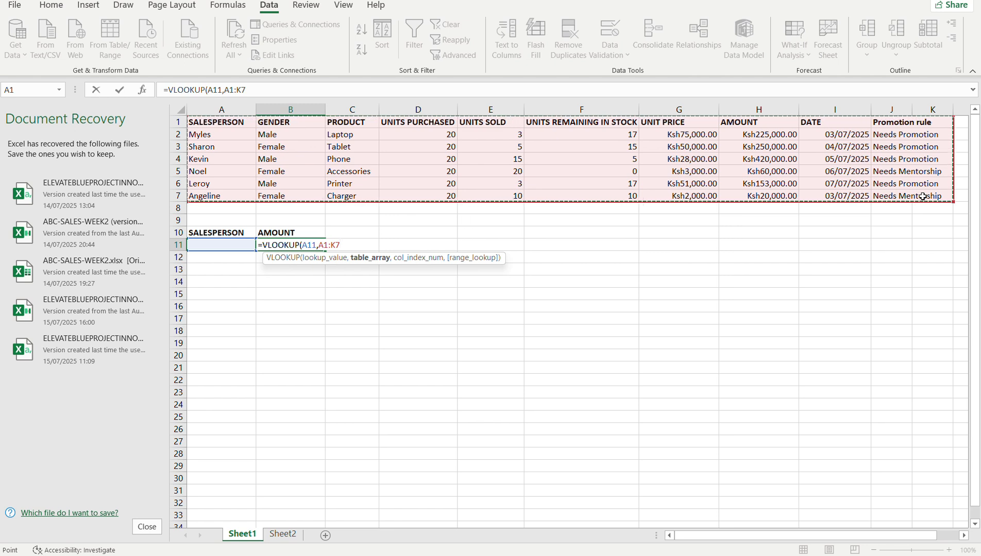
{"action": "left_click", "coordinate": [335, 245]}
{"action": "key", "text": "BackSpace"}
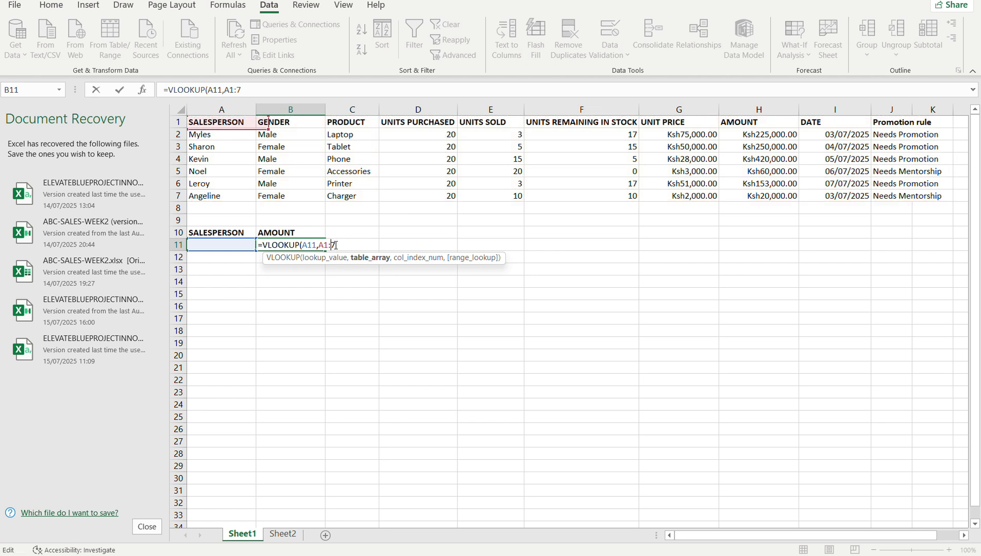
{"action": "type", "text": "J7"}
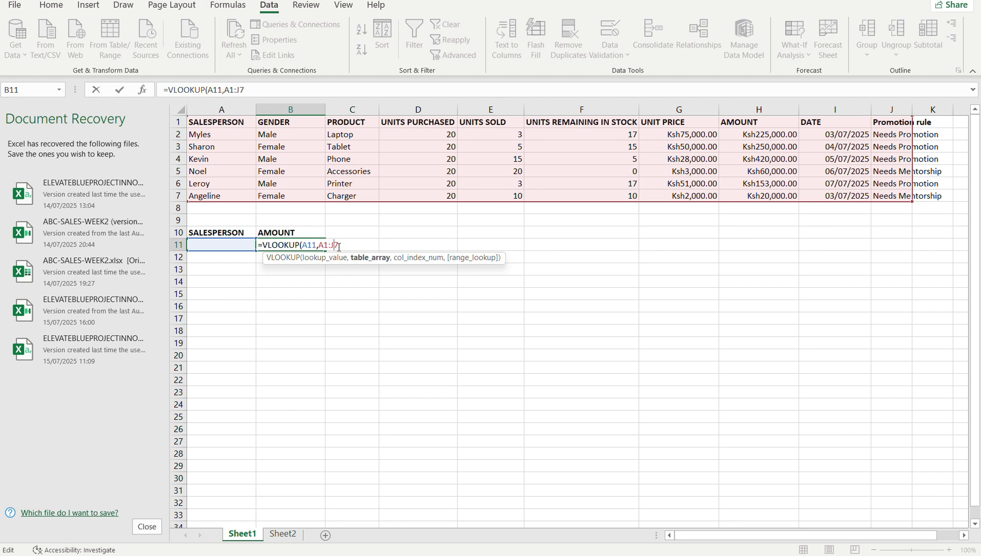
{"action": "type", "text": ","}
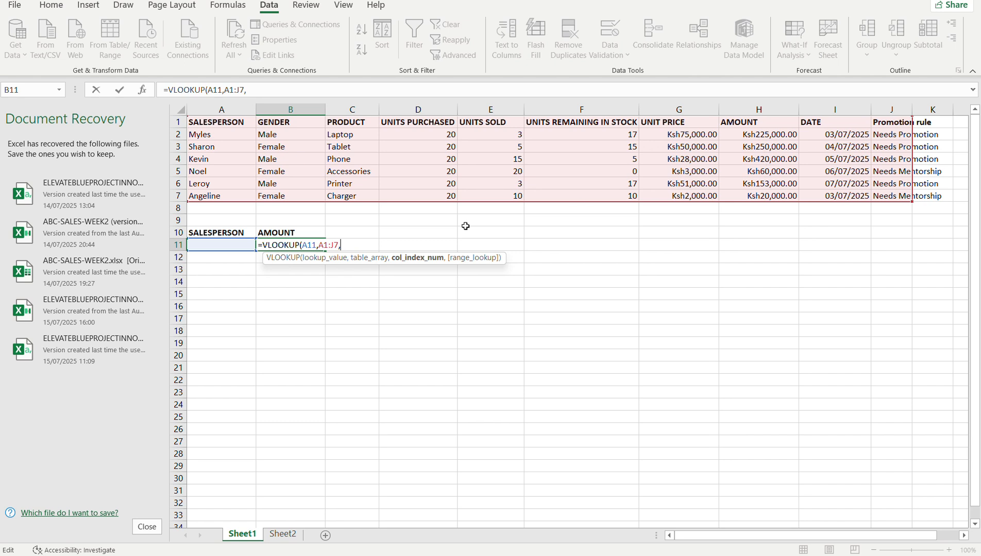
Complete the B11 VLOOKUP with column index 8 and FALSE for an exact match, and enter the formula.
{"action": "type", "text": "8,"}
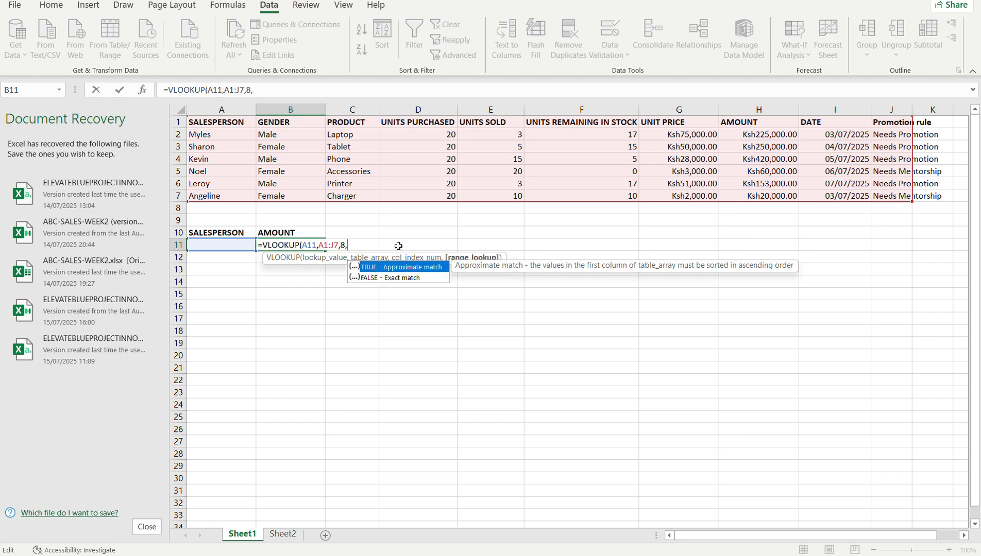
{"action": "double_click", "coordinate": [391, 281]}
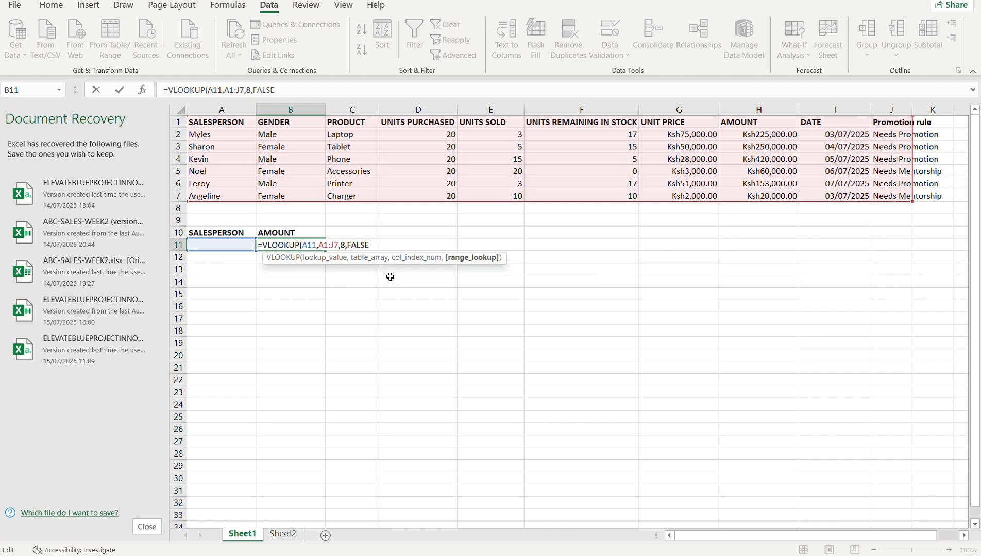
{"action": "type", "text": ")"}
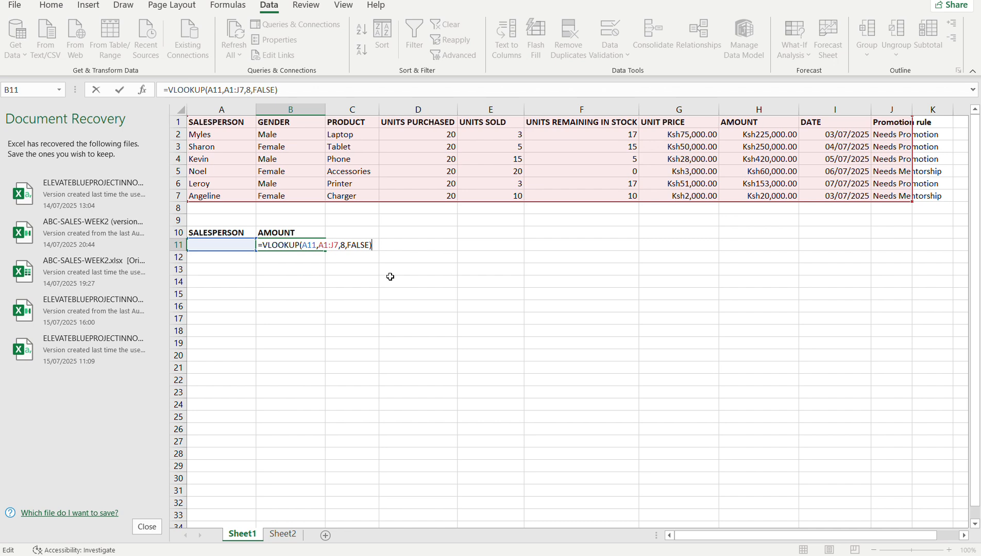
{"action": "key", "text": "Return"}
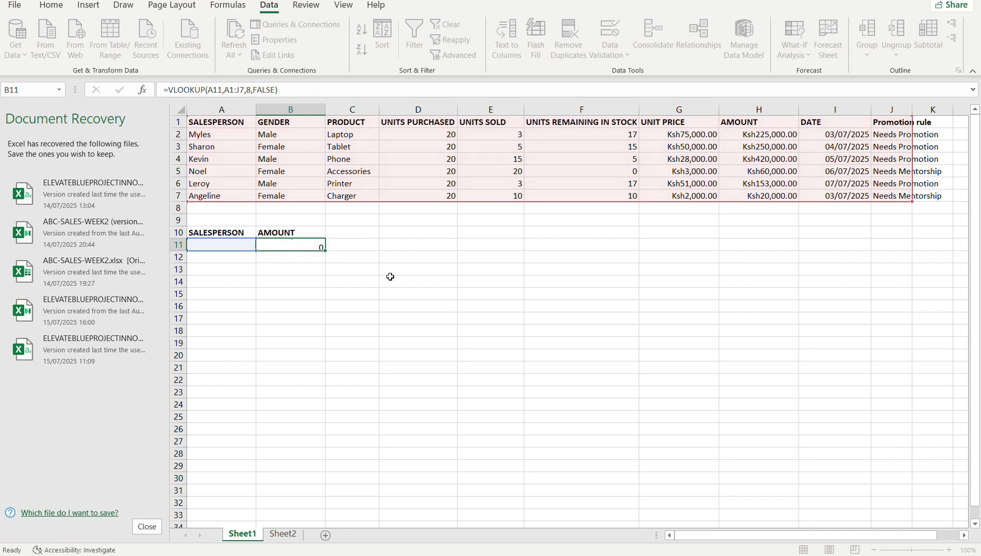
Check the VLOOKUP formula and its result in B11 against the empty drop-down cell A11.
{"action": "left_click", "coordinate": [278, 247]}
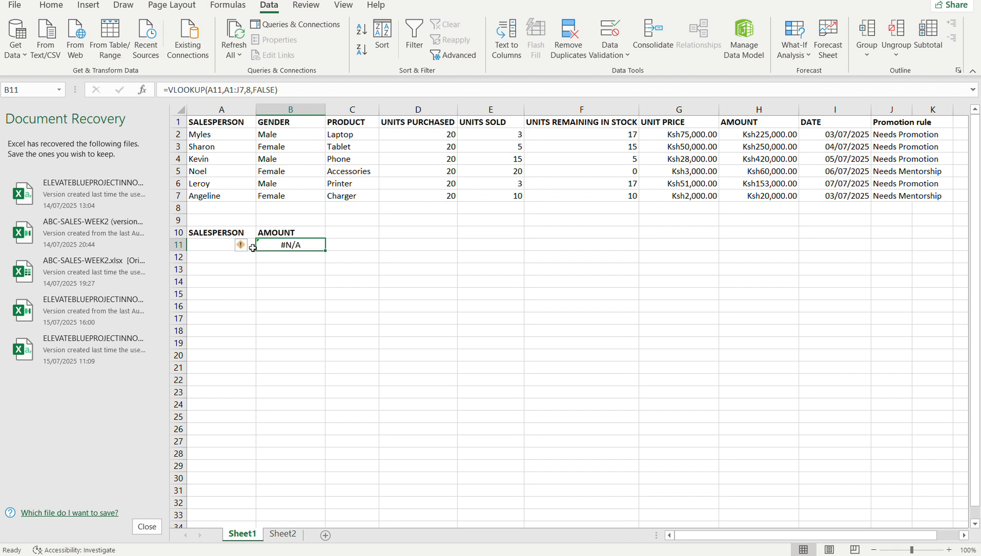
{"action": "left_click", "coordinate": [213, 243]}
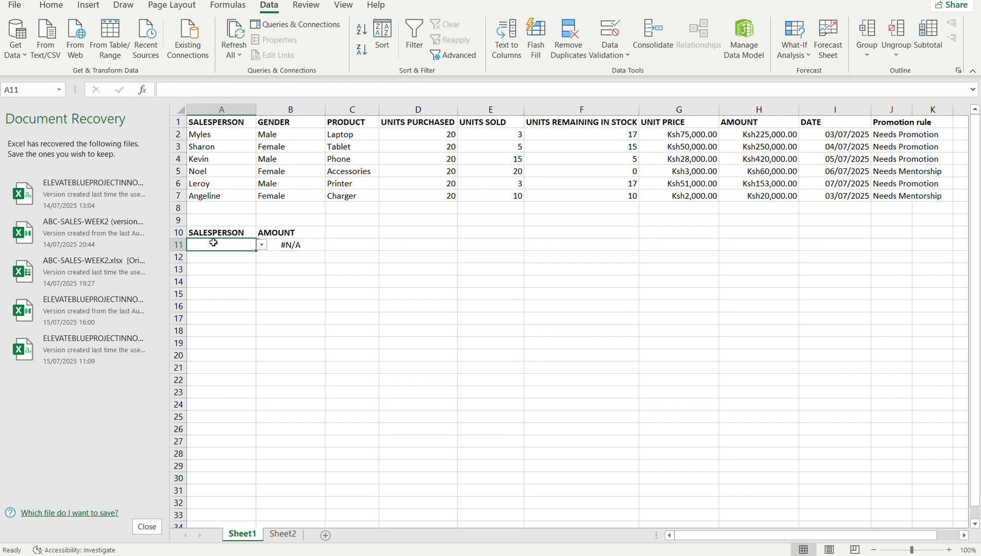
{"action": "left_click", "coordinate": [288, 244]}
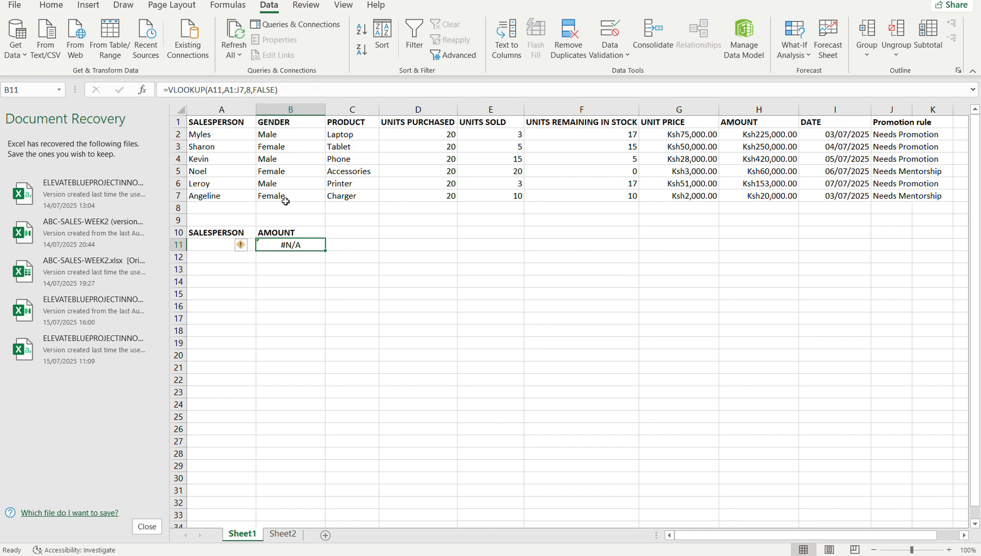
{"action": "double_click", "coordinate": [278, 245]}
{"action": "left_click", "coordinate": [262, 245]}
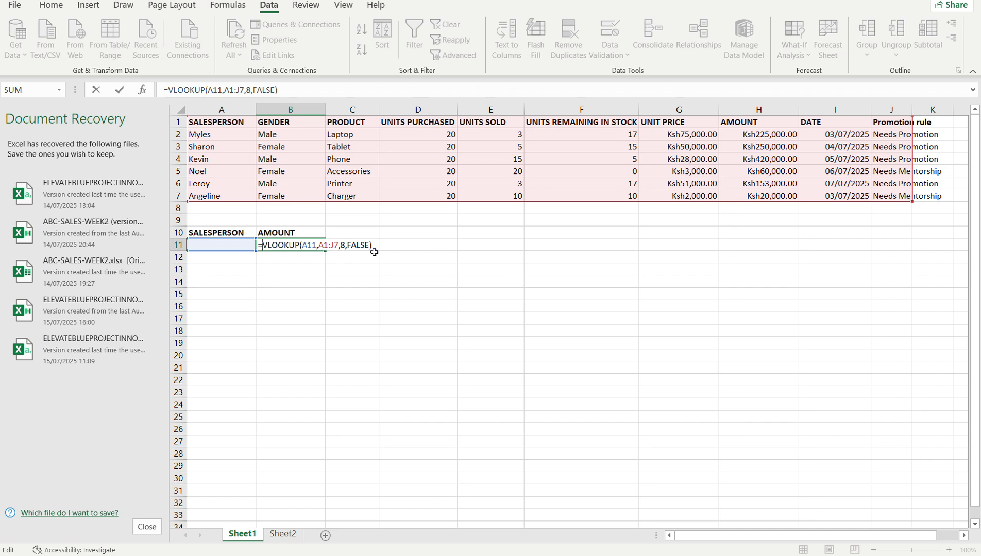
{"action": "key", "text": "Return"}
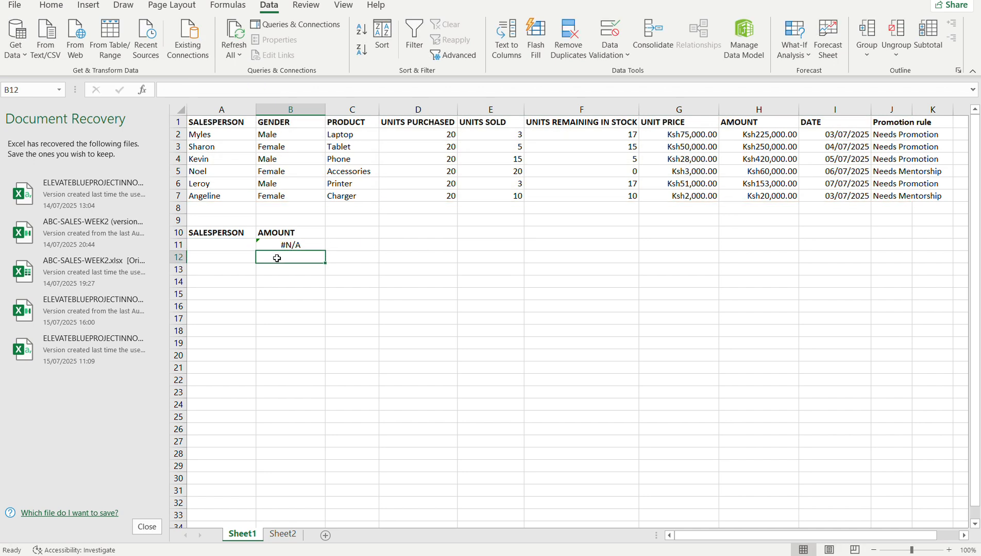
{"action": "left_click", "coordinate": [299, 245]}
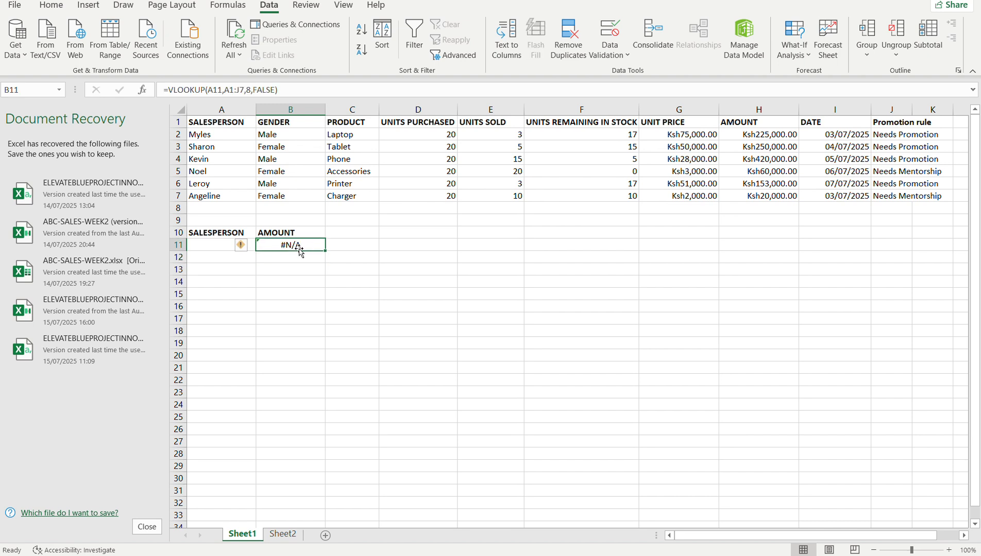
Choose the salesperson from row 5 in the A11 drop-down list and compare the amount in B11 with H5.
{"action": "left_click", "coordinate": [211, 244]}
{"action": "left_click", "coordinate": [261, 245]}
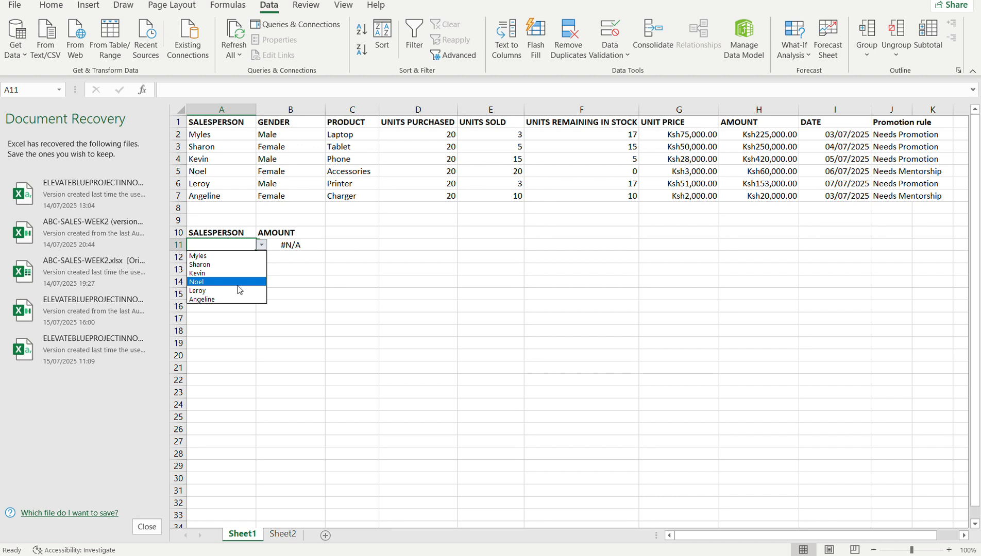
{"action": "left_click", "coordinate": [219, 287]}
{"action": "left_click", "coordinate": [302, 246]}
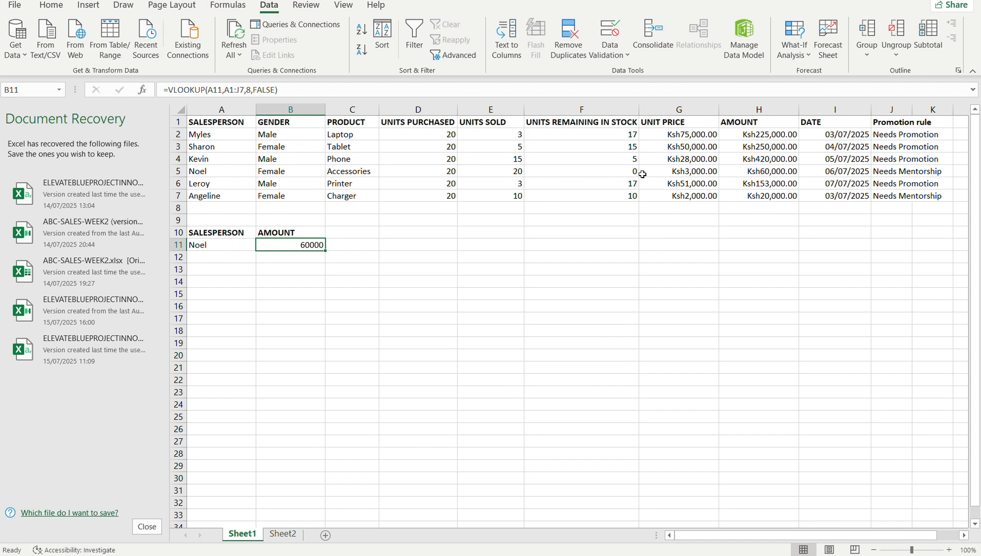
{"action": "left_click", "coordinate": [752, 170]}
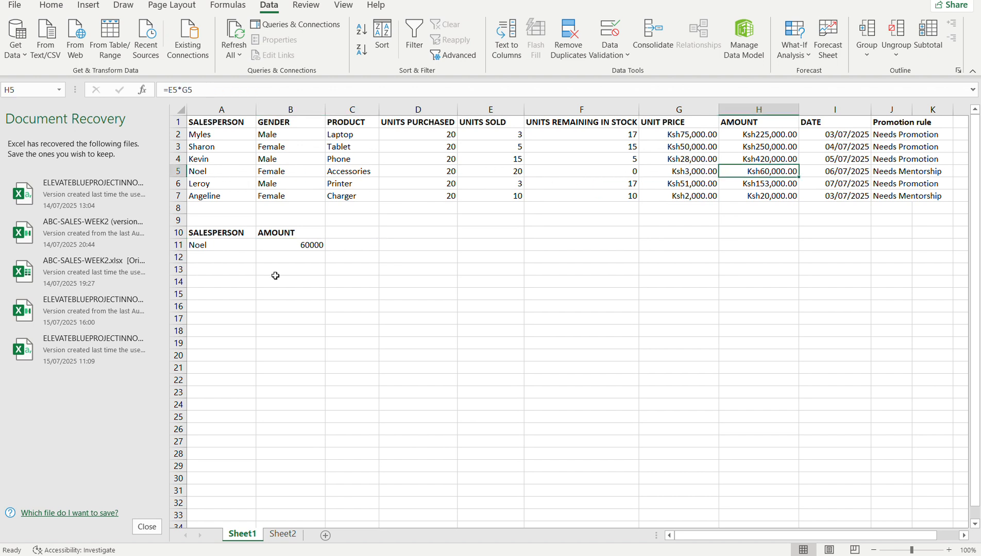
Choose the last salesperson in the A11 drop-down list and compare the amount in B11 with H7.
{"action": "left_click", "coordinate": [209, 245]}
{"action": "left_click", "coordinate": [264, 245]}
{"action": "left_click", "coordinate": [228, 298]}
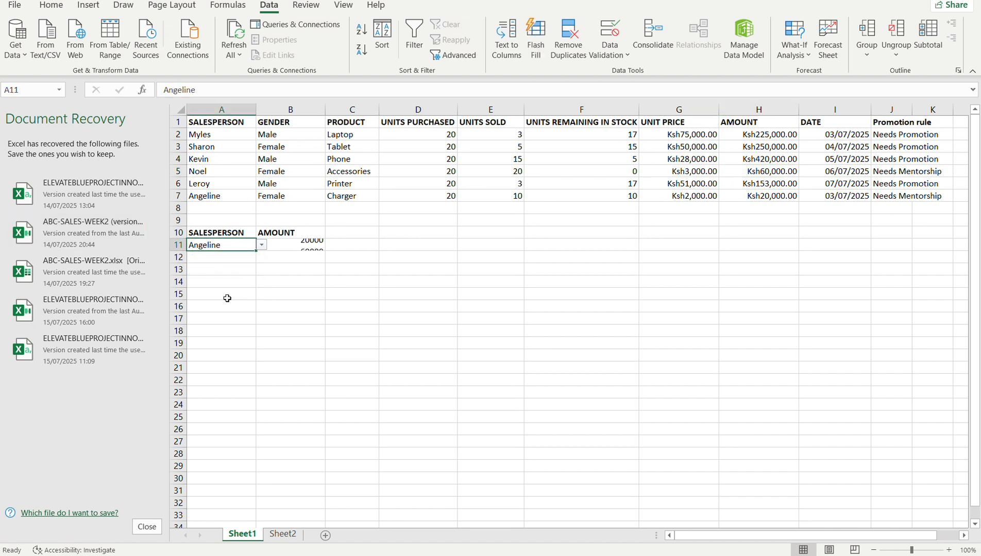
{"action": "left_click", "coordinate": [307, 246]}
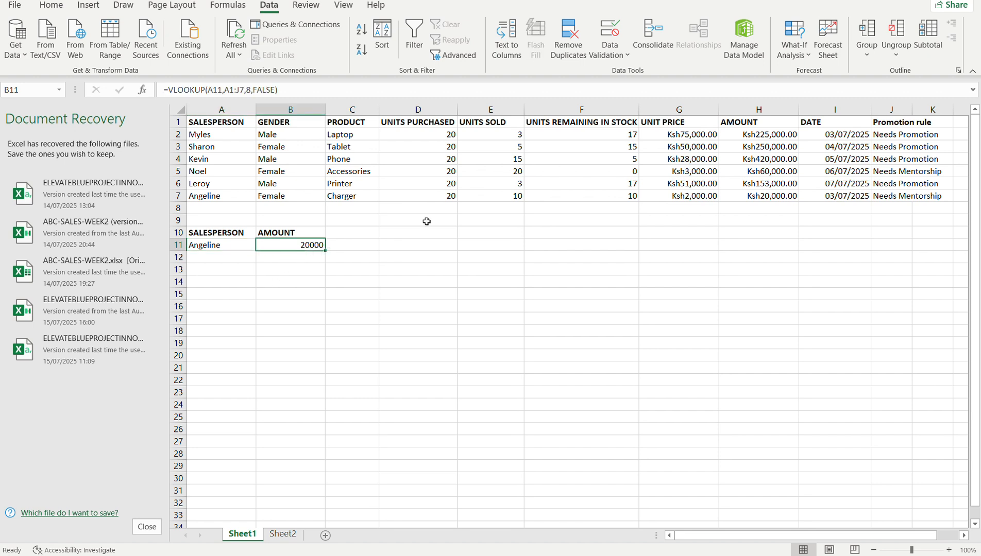
{"action": "left_click", "coordinate": [769, 197]}
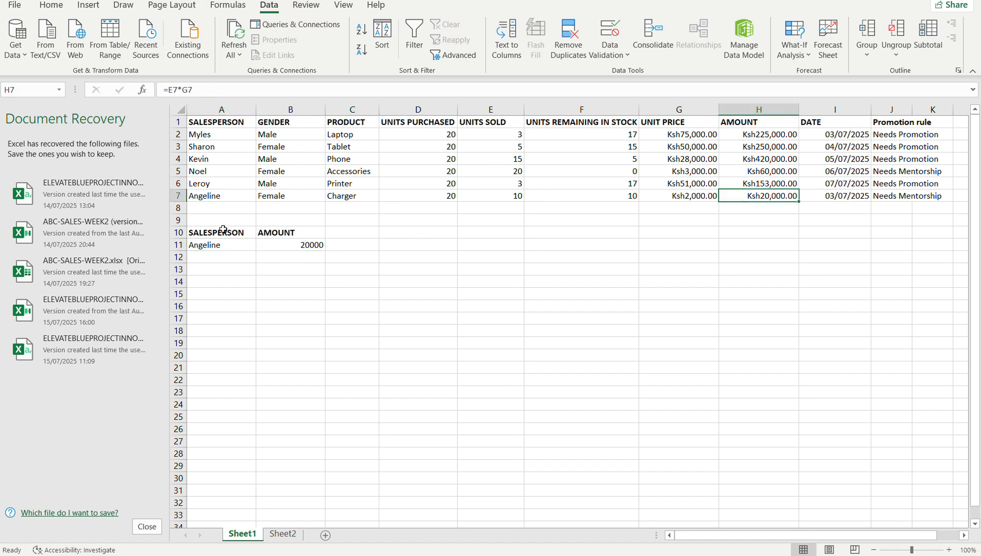
Choose the second salesperson, from row 3 of the table, in the A11 drop-down list.
{"action": "left_click", "coordinate": [198, 246]}
{"action": "left_click", "coordinate": [263, 250]}
{"action": "left_click", "coordinate": [238, 261]}
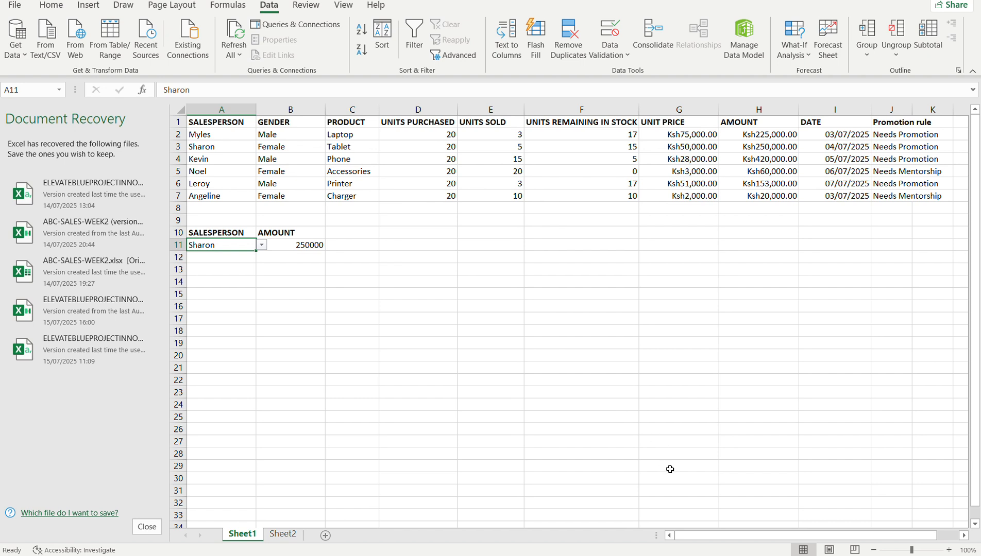
Switch to the Google Meet call in Chrome, view the session's title slide, and return to the call.
{"action": "mouse_move", "coordinate": [703, 555]}
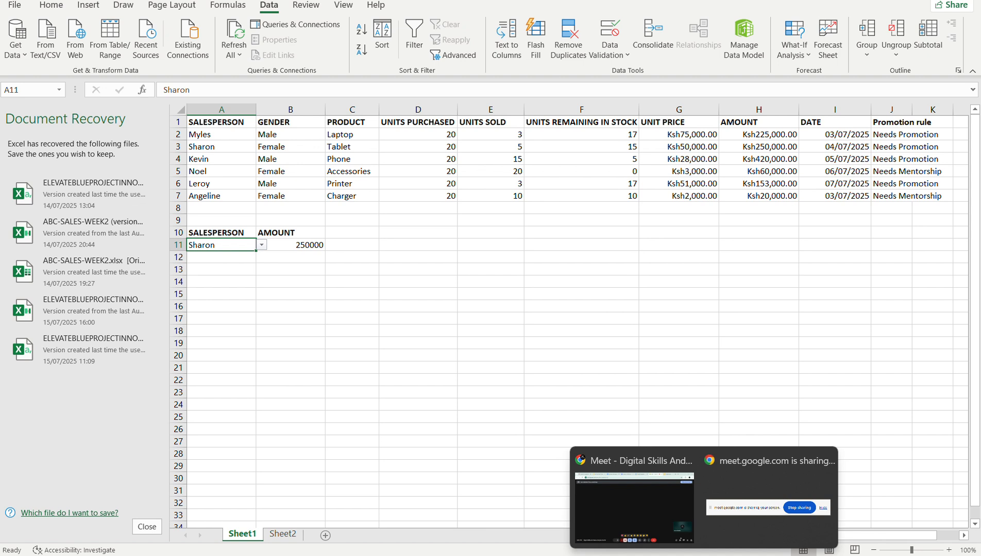
{"action": "left_click", "coordinate": [644, 501]}
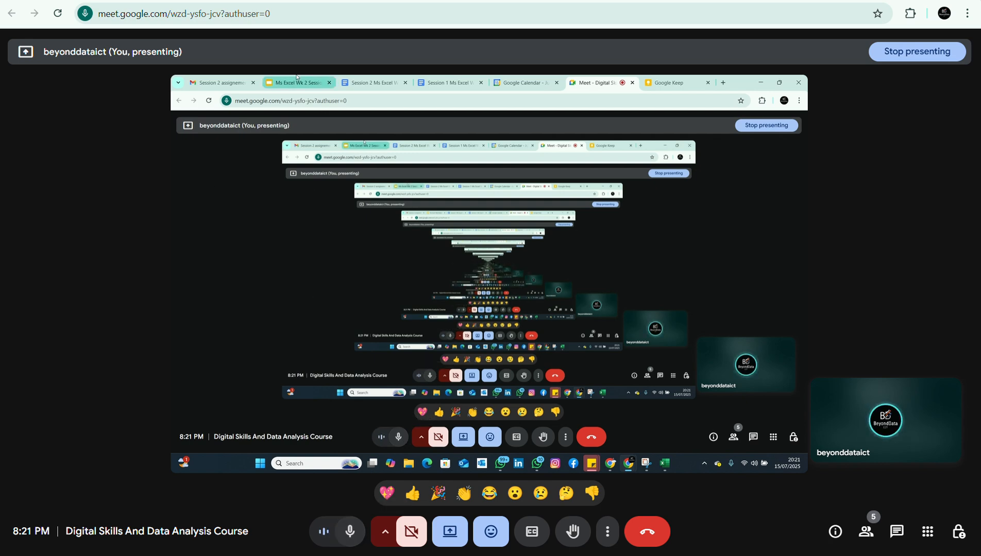
{"action": "left_click", "coordinate": [195, 0]}
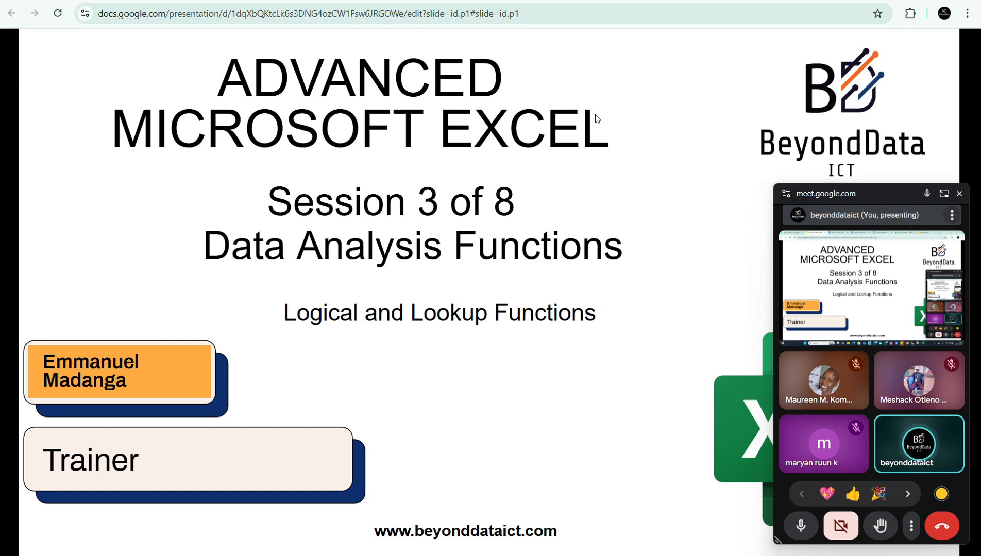
{"action": "left_click", "coordinate": [663, 1]}
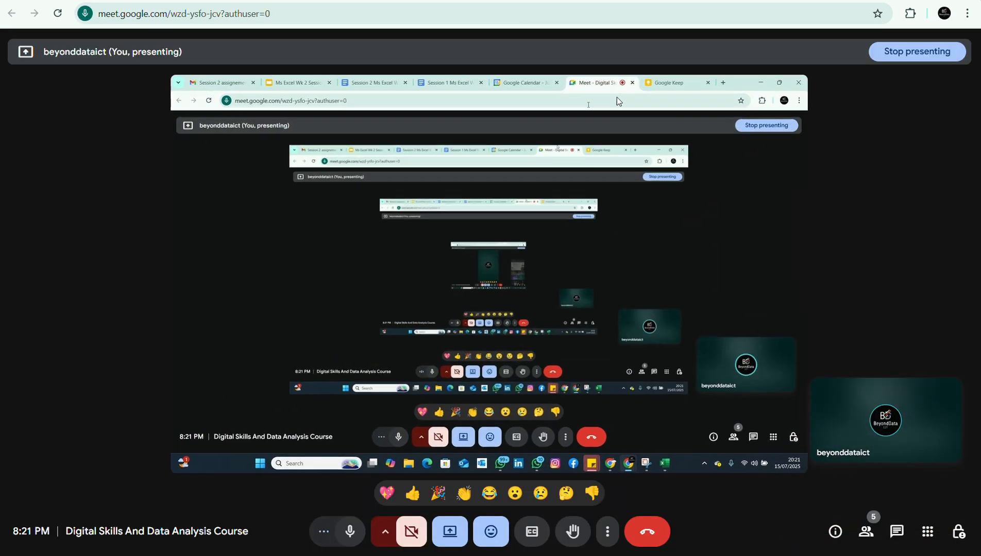
Switch to the ABC-SALES-WEEK2 workbook in Excel and review the arguments of the VLOOKUP formula in B11, leaving it unchanged.
{"action": "mouse_move", "coordinate": [764, 551]}
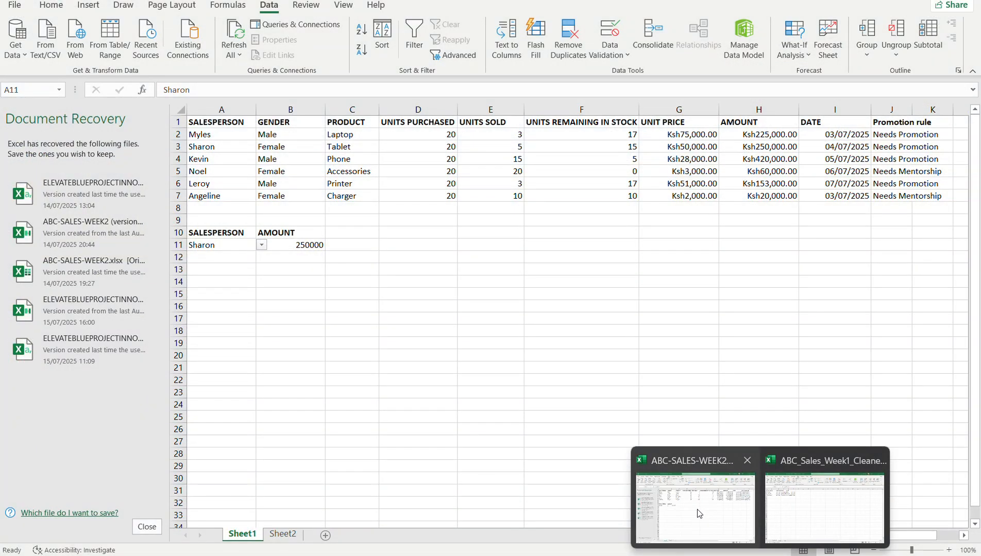
{"action": "left_click", "coordinate": [698, 510]}
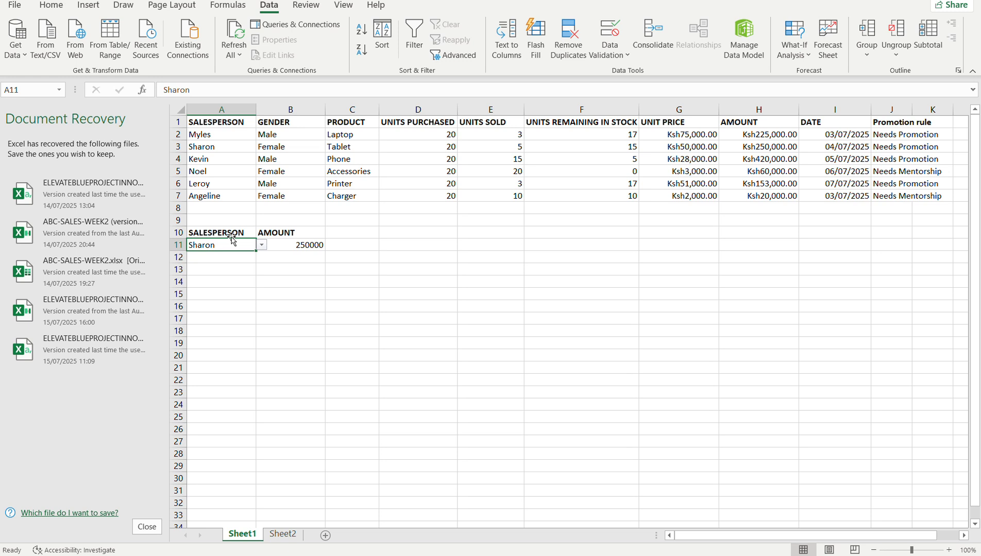
{"action": "left_click", "coordinate": [278, 245]}
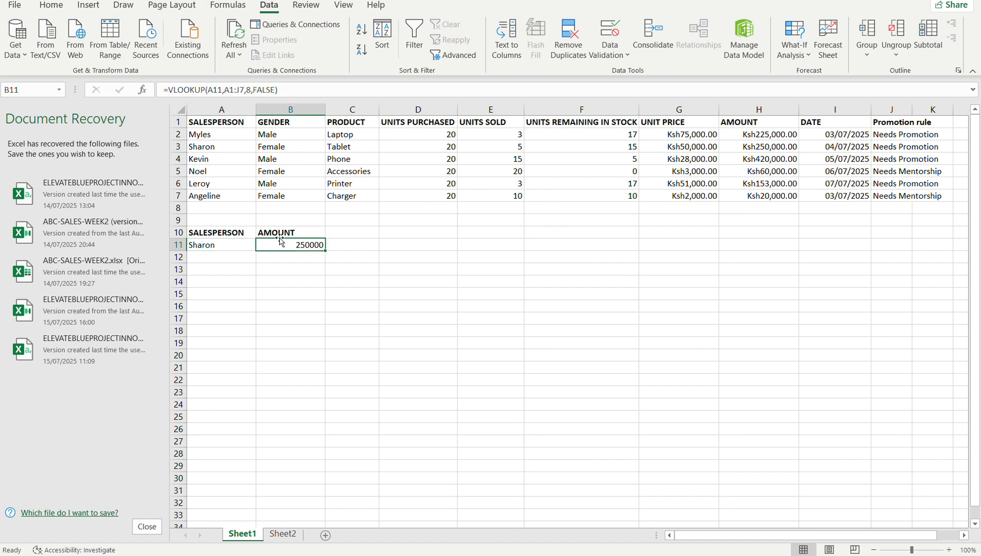
{"action": "left_click", "coordinate": [230, 90]}
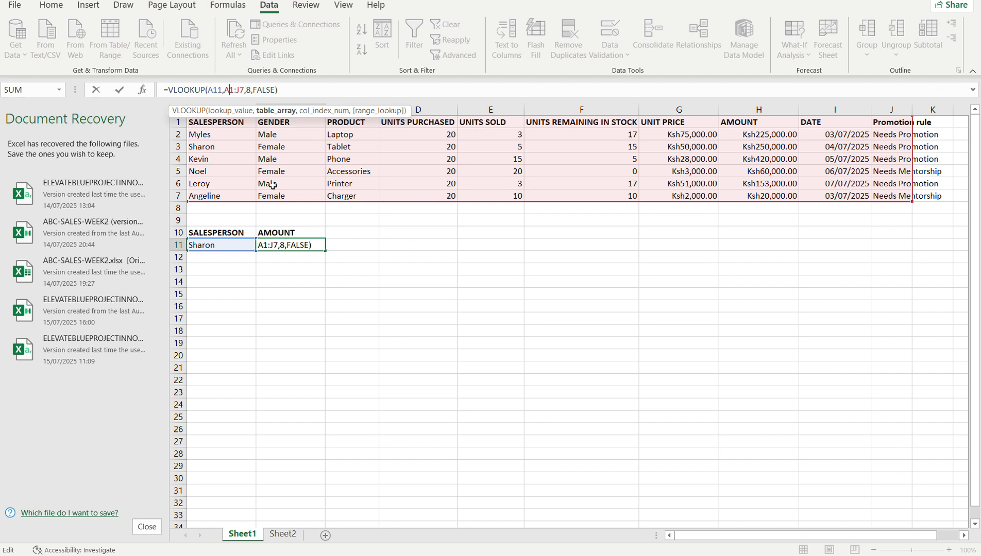
{"action": "key", "text": "Return"}
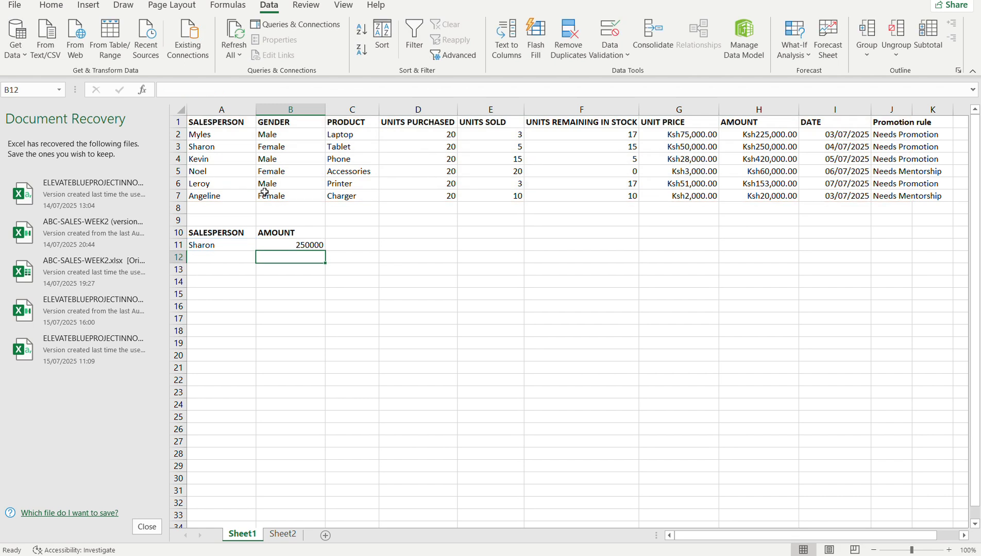
Show the salesperson choices in the A11 drop-down list and close it without choosing another entry.
{"action": "left_click", "coordinate": [236, 250]}
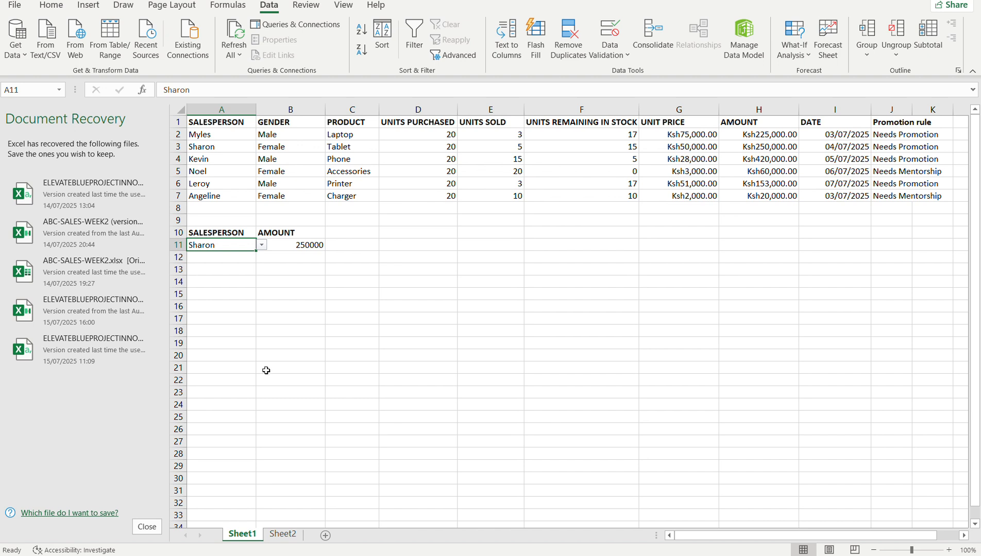
{"action": "left_click", "coordinate": [262, 245]}
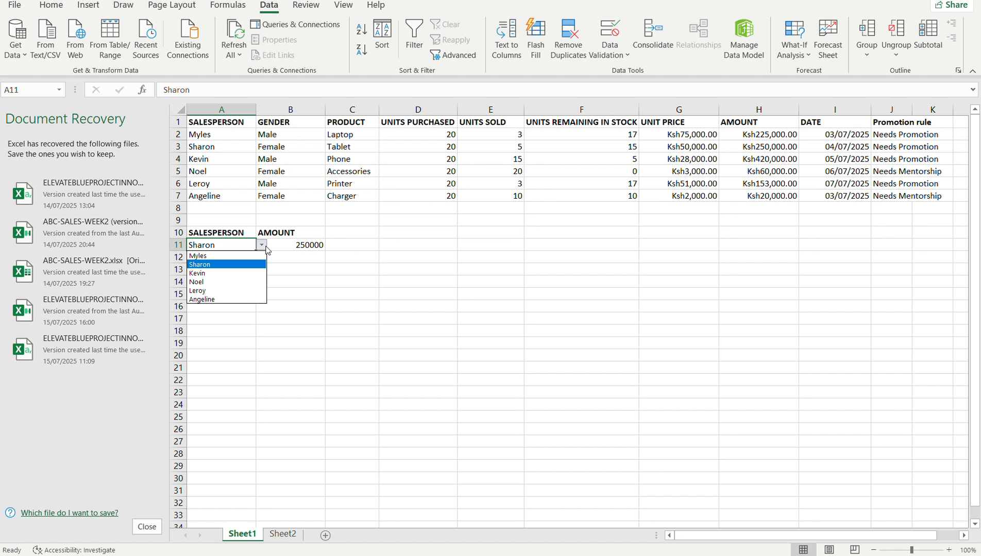
{"action": "left_click", "coordinate": [266, 246]}
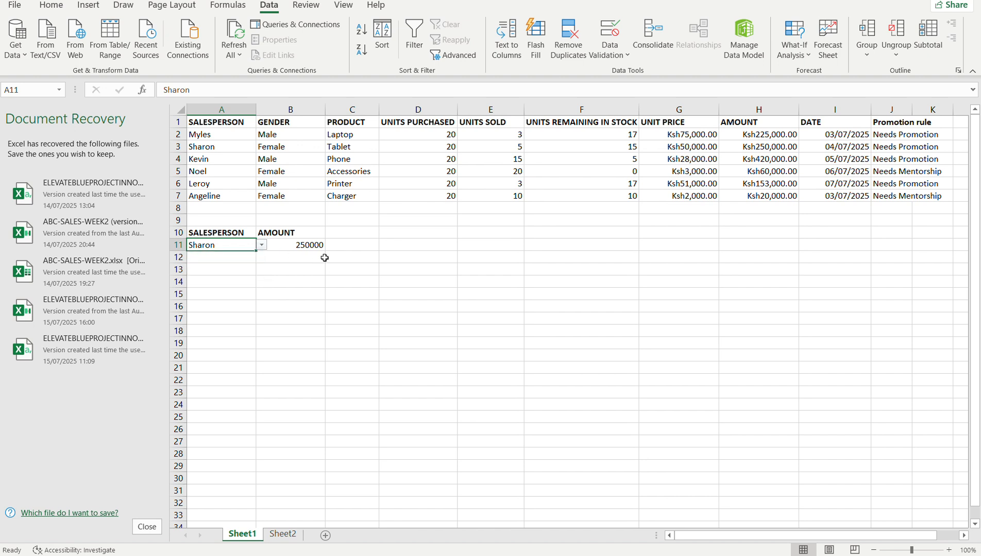
{"action": "left_click", "coordinate": [291, 281]}
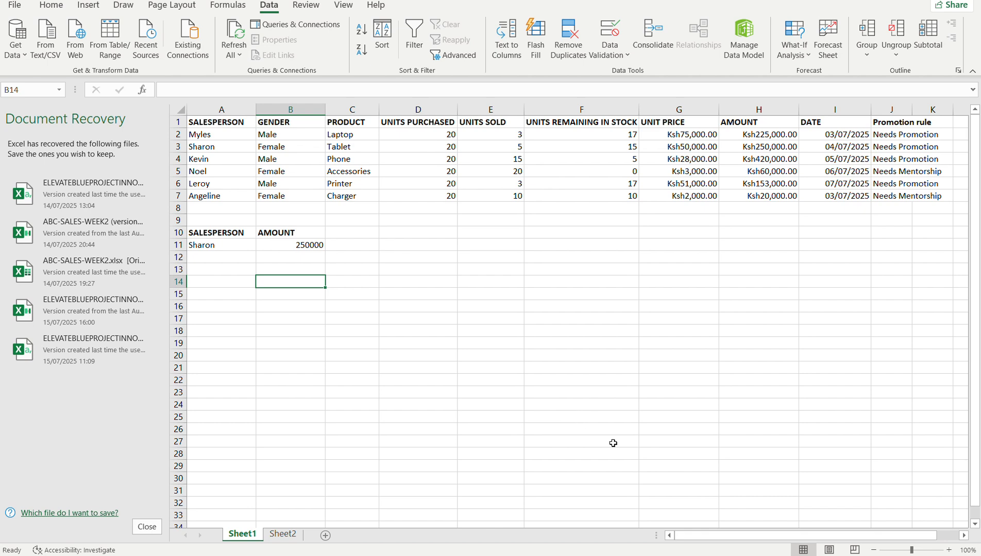
Switch to Chrome, open the Session 1 Ms Excel Week 2 notes and point out XLOOKUP in the Lookup Functions heading.
{"action": "mouse_move", "coordinate": [703, 554]}
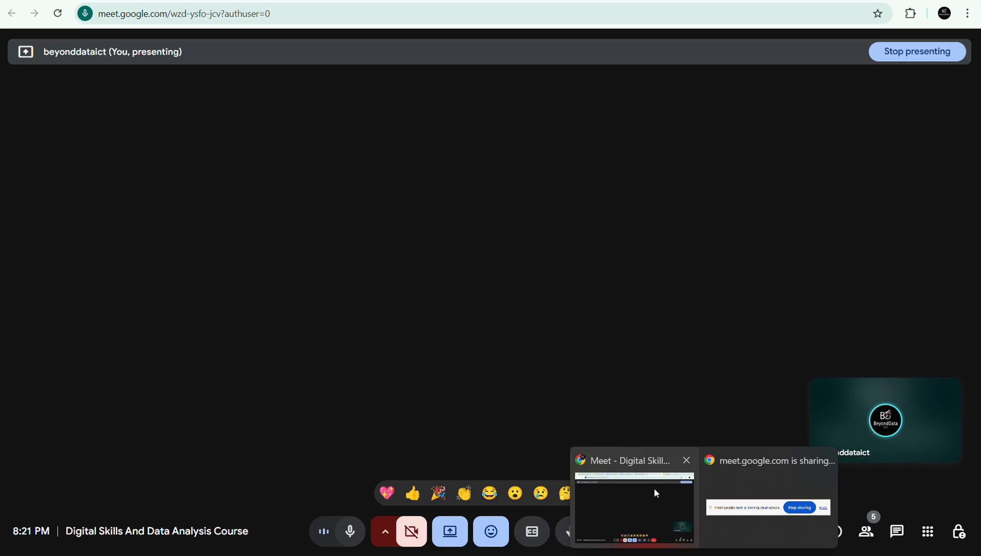
{"action": "left_click", "coordinate": [654, 493]}
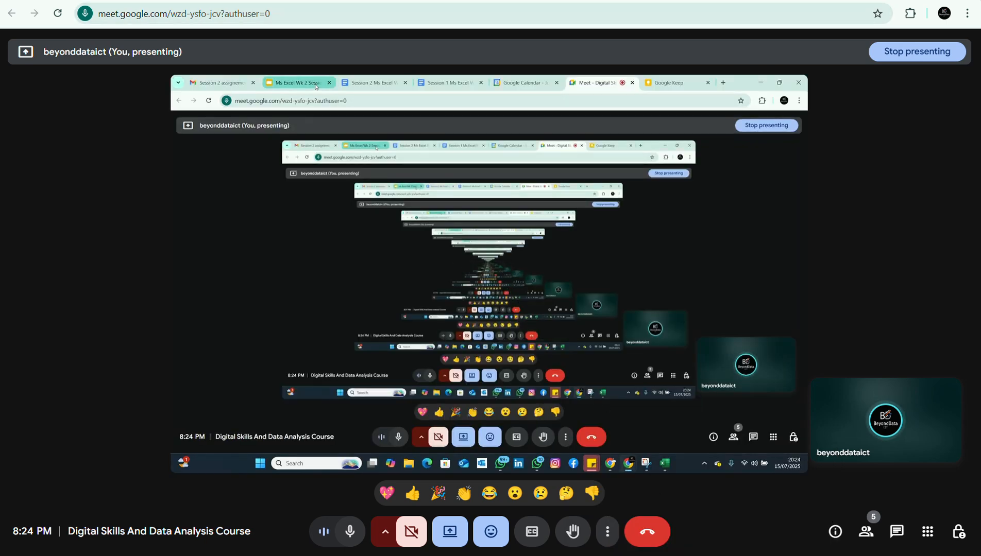
{"action": "left_click", "coordinate": [299, 1]}
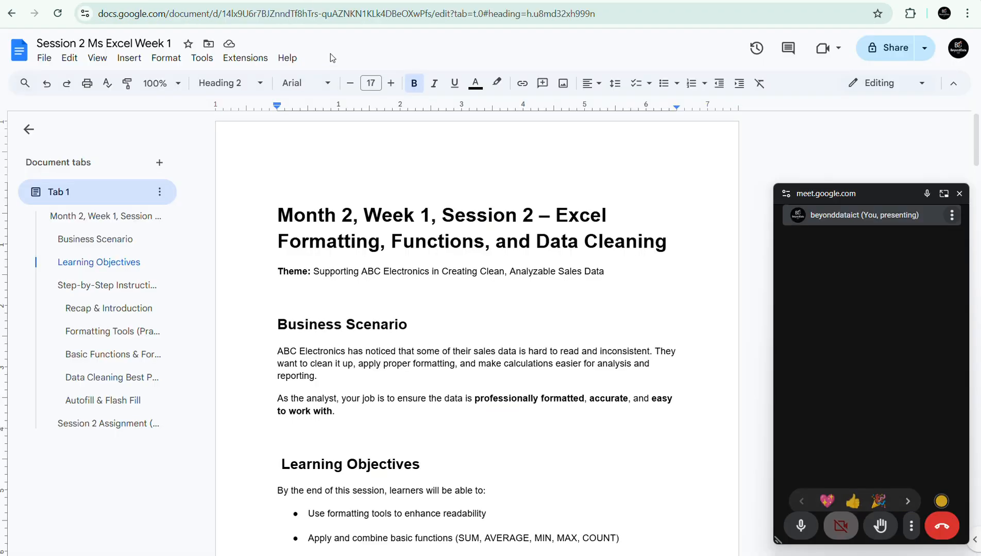
{"action": "left_click", "coordinate": [394, 1]}
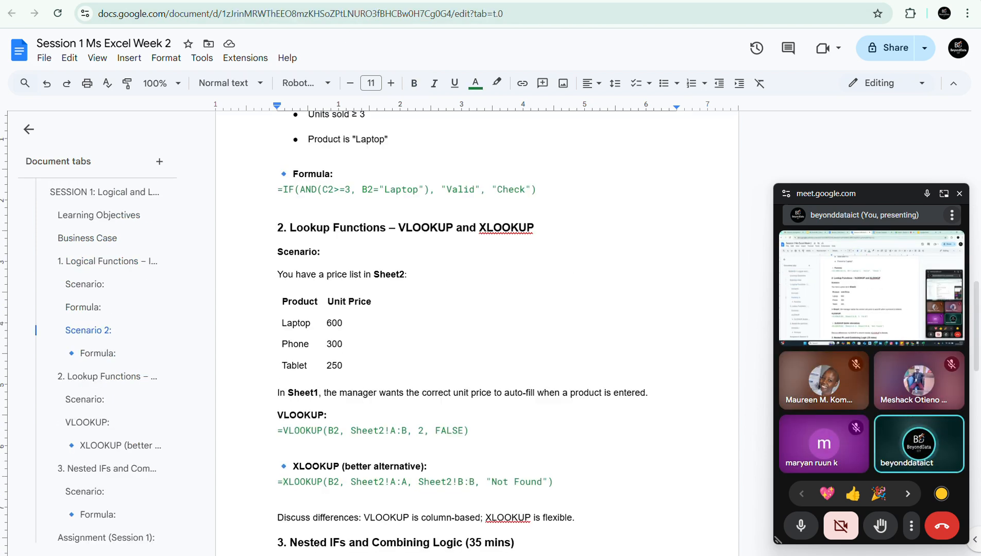
{"action": "left_click", "coordinate": [512, 236]}
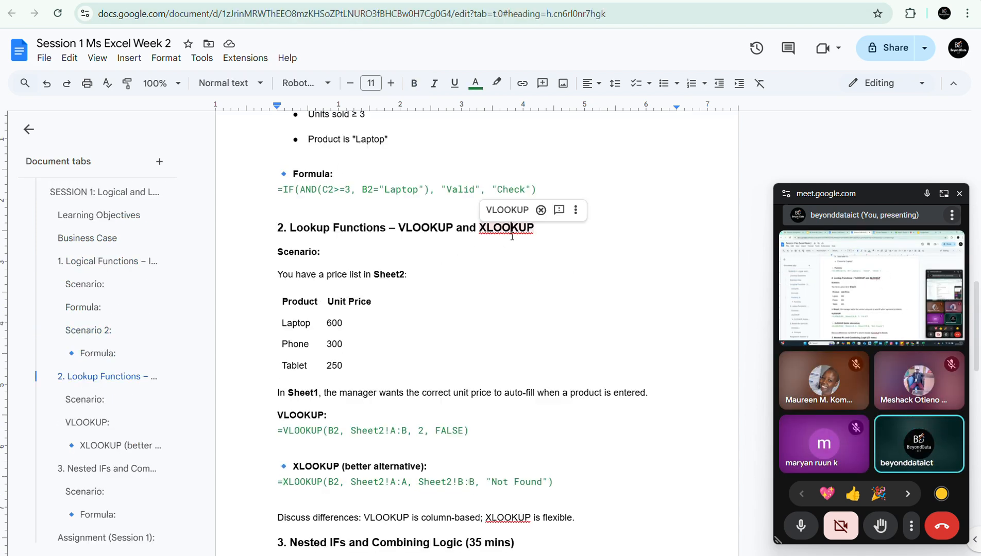
{"action": "left_click_drag", "start_coordinate": [480, 227], "coordinate": [534, 230]}
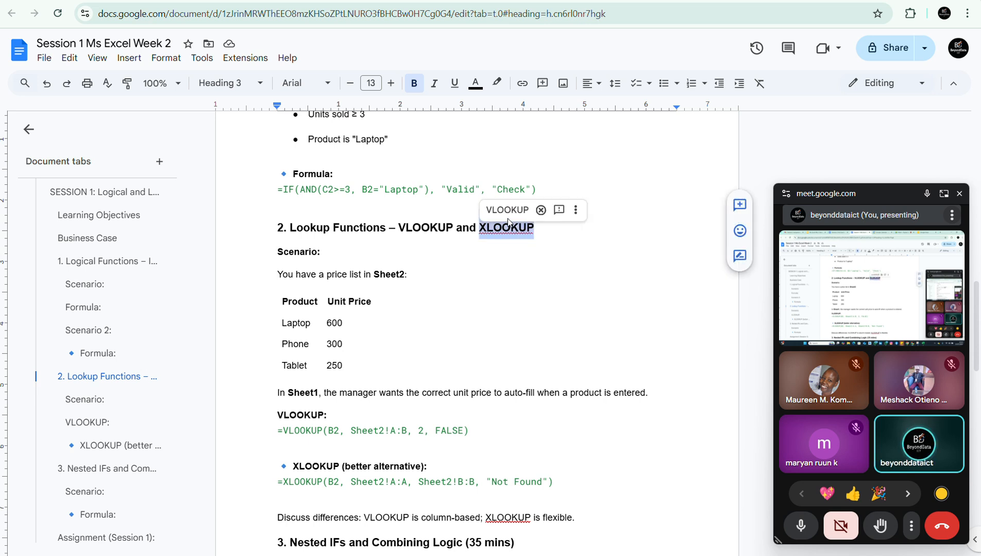
{"action": "left_click", "coordinate": [469, 227]}
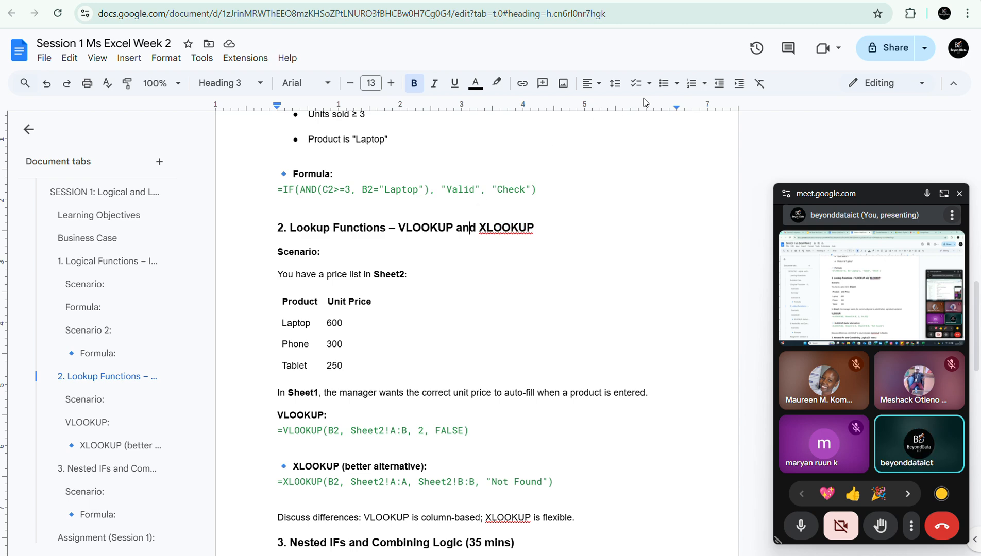
Return to the Google Meet call and stop presenting the screen.
{"action": "left_click", "coordinate": [674, 1]}
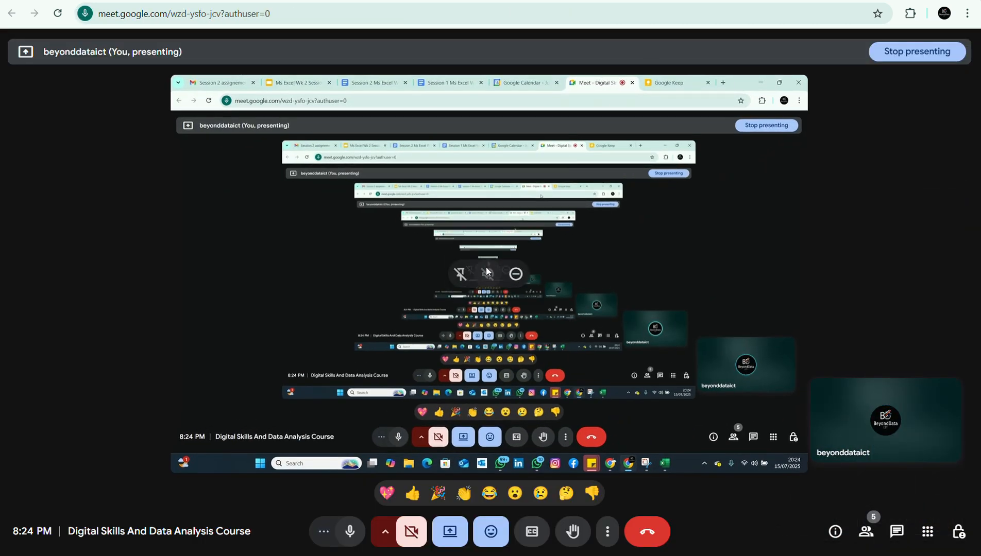
{"action": "left_click", "coordinate": [449, 531]}
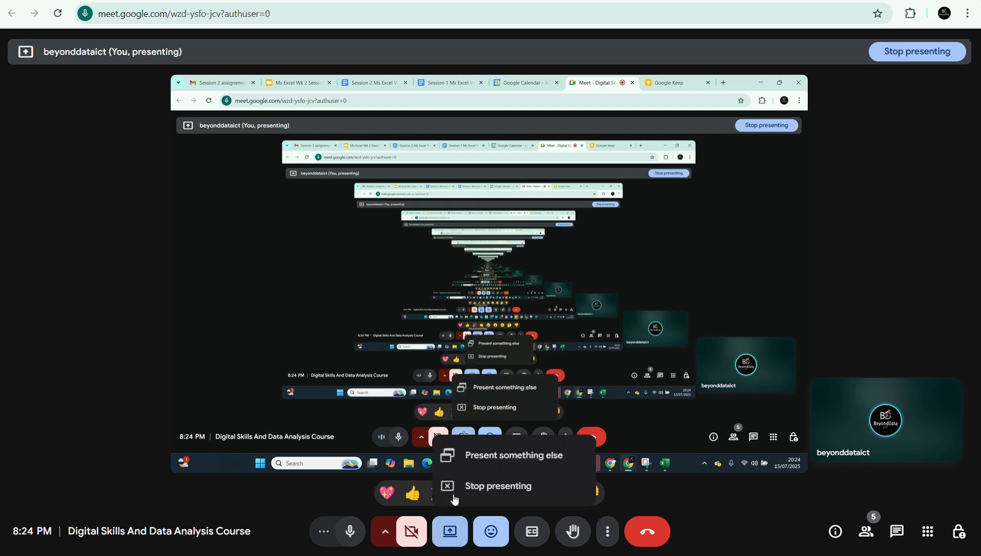
{"action": "left_click", "coordinate": [464, 489]}
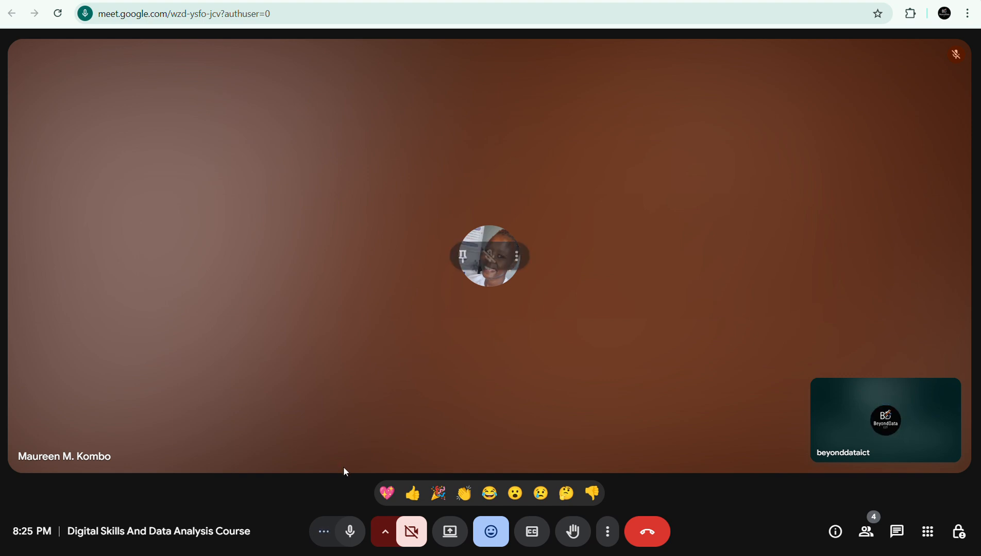
Mute the microphone while the participant speaks and shares a screen, and unmute it for each reply.
{"action": "left_click", "coordinate": [350, 531]}
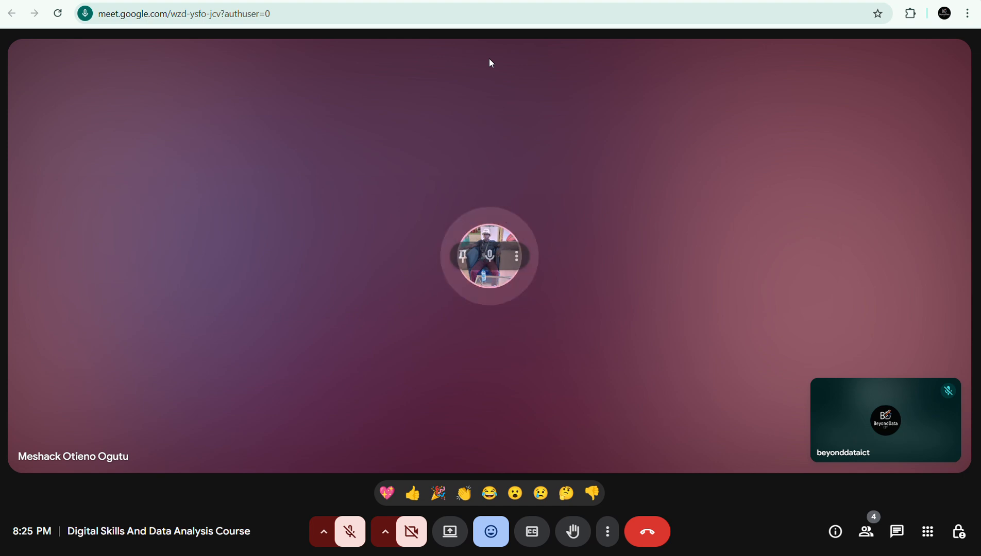
{"action": "left_click", "coordinate": [353, 535]}
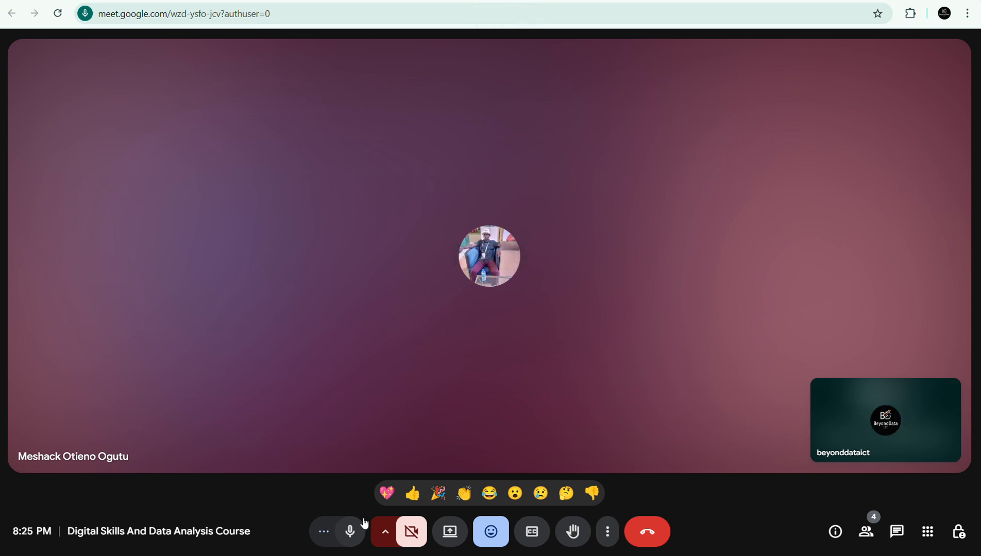
{"action": "left_click", "coordinate": [357, 533]}
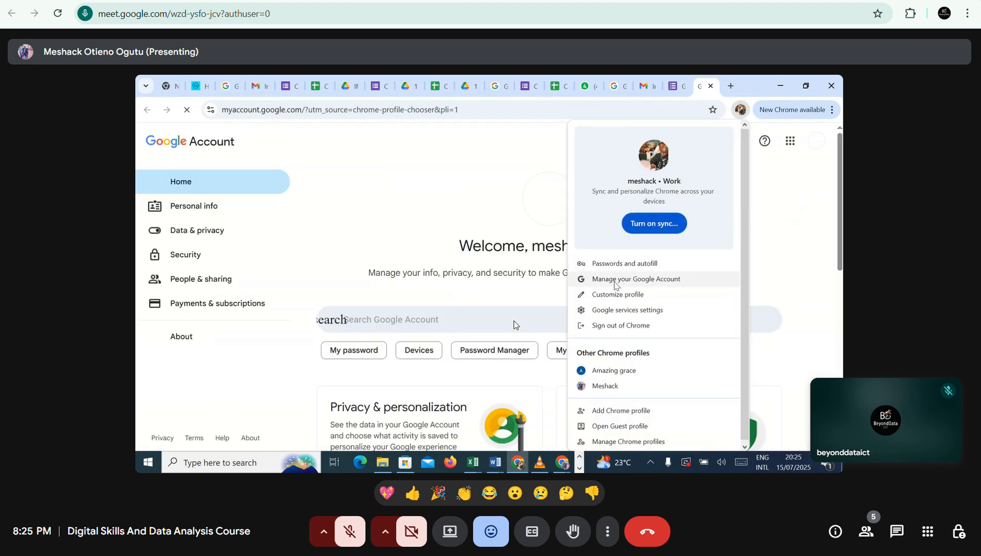
{"action": "left_click", "coordinate": [349, 530]}
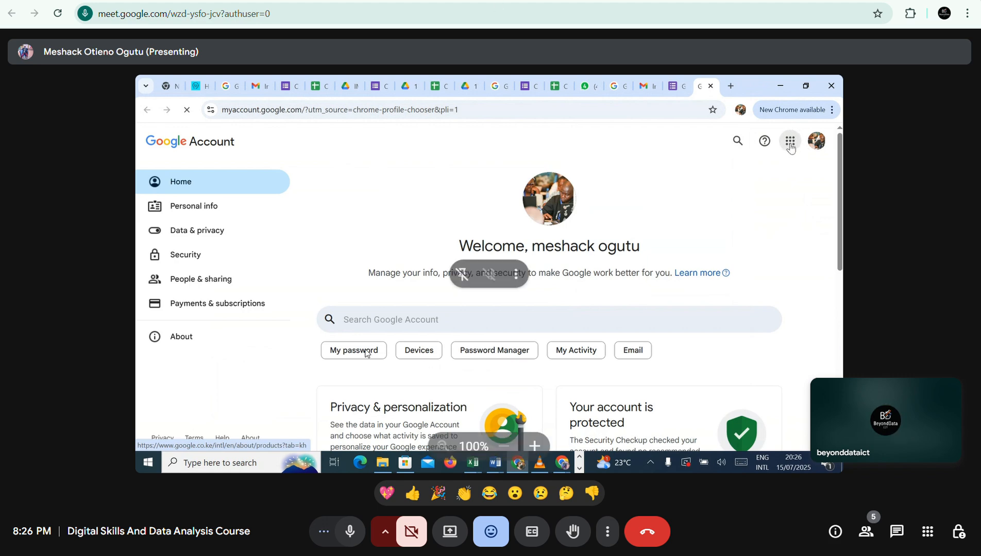
{"action": "left_click", "coordinate": [350, 536]}
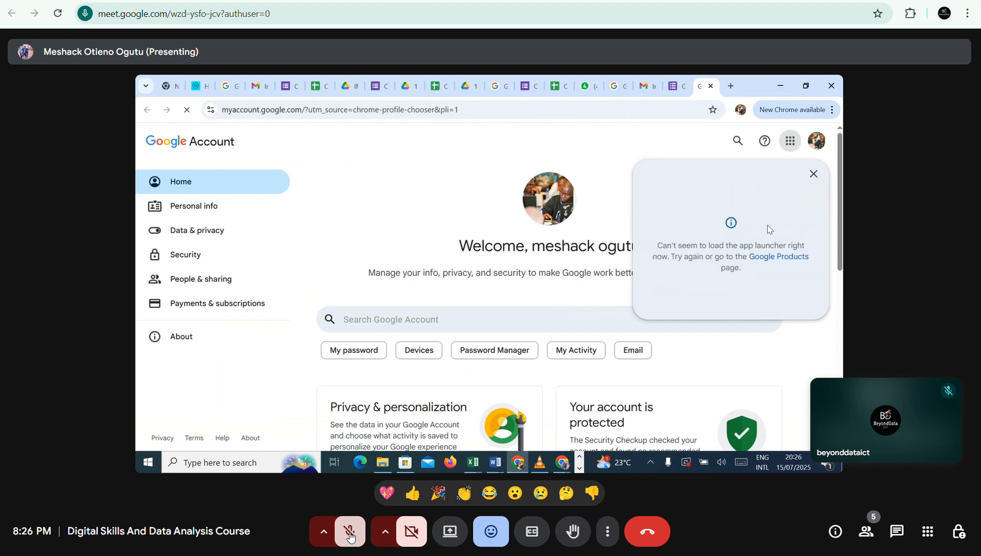
{"action": "left_click", "coordinate": [349, 536]}
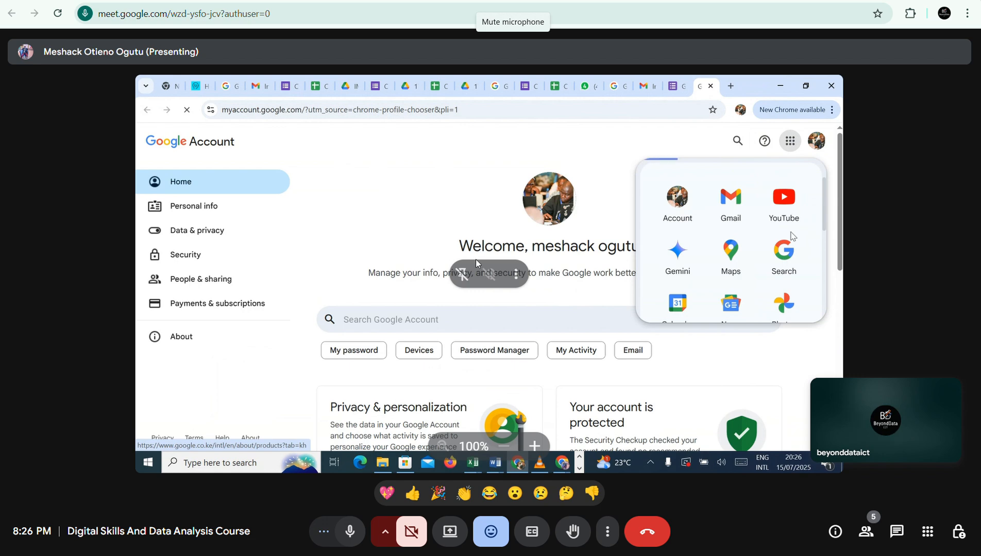
{"action": "left_click", "coordinate": [350, 531]}
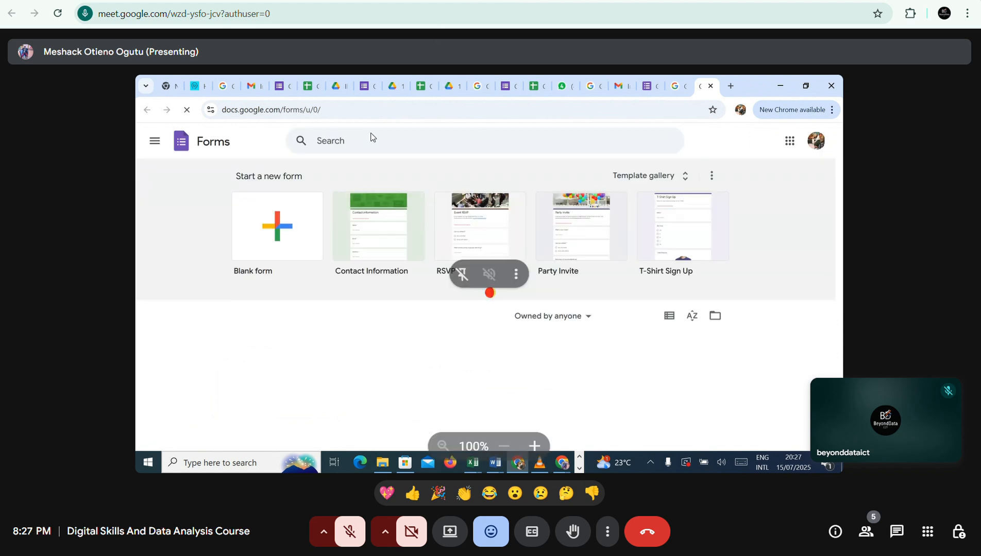
{"action": "left_click", "coordinate": [352, 537]}
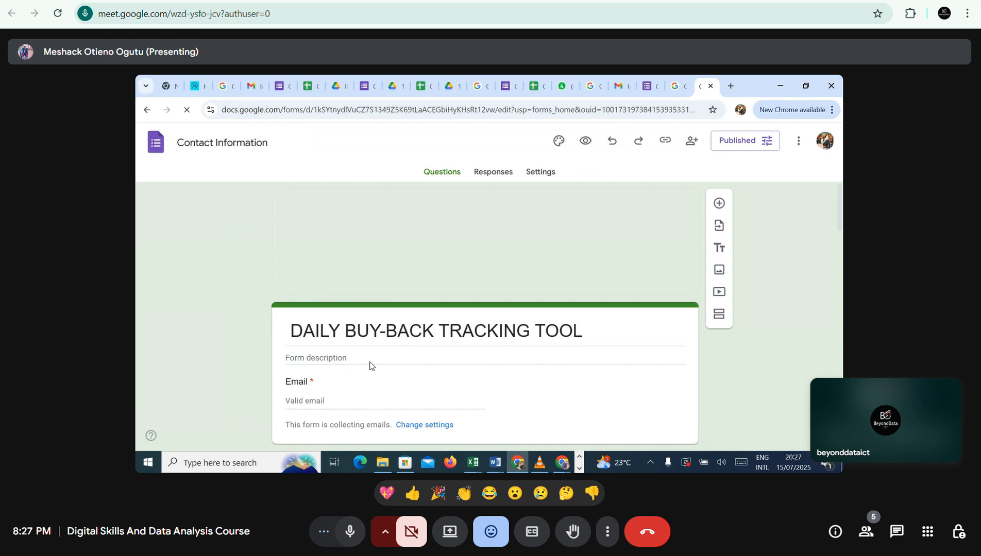
{"action": "scroll", "coordinate": [369, 366], "scroll_direction": "down", "scroll_amount": 1}
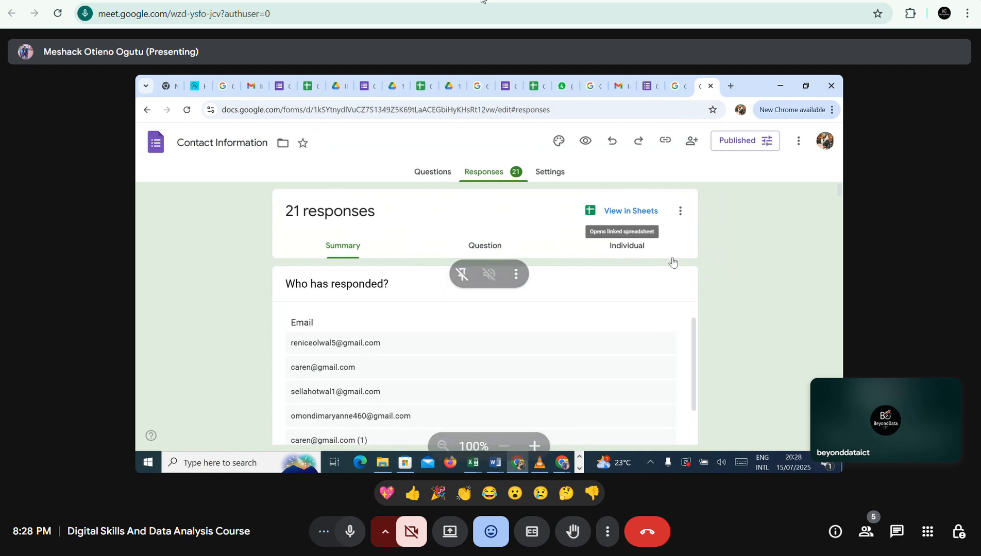
{"action": "left_click", "coordinate": [636, 212]}
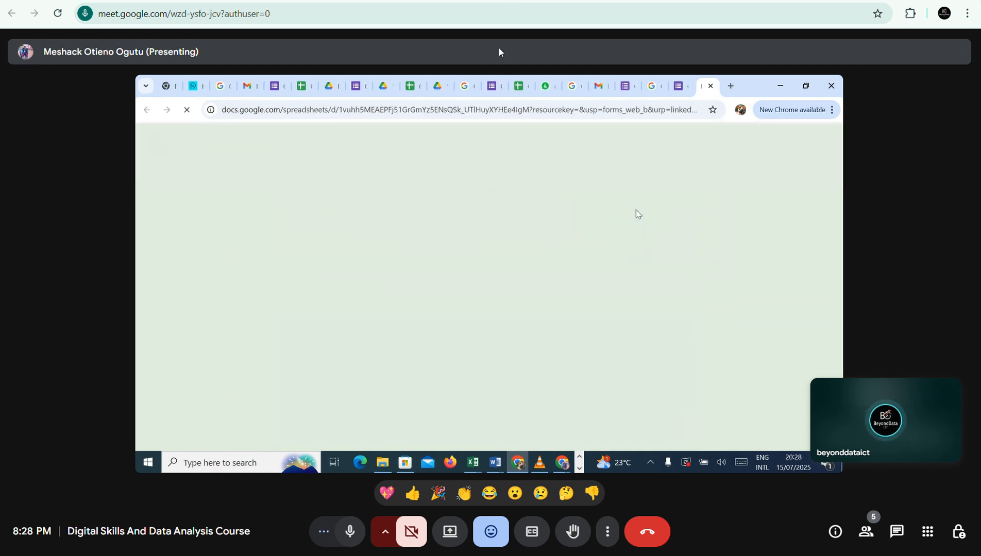
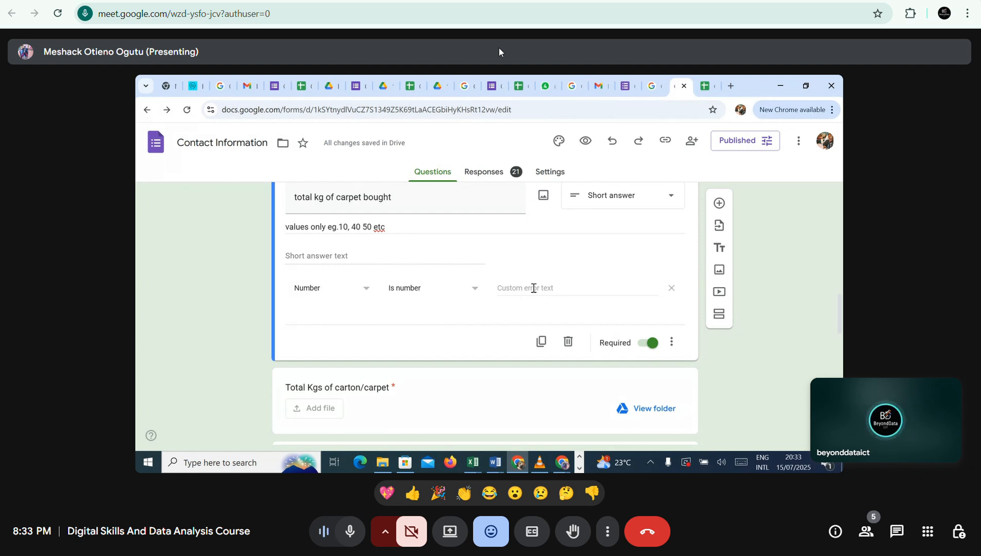
Copy the description "values only eg.10, 40 50 etc" of the total kg of carpet bought question into its custom error text.
{"action": "left_click", "coordinate": [533, 288]}
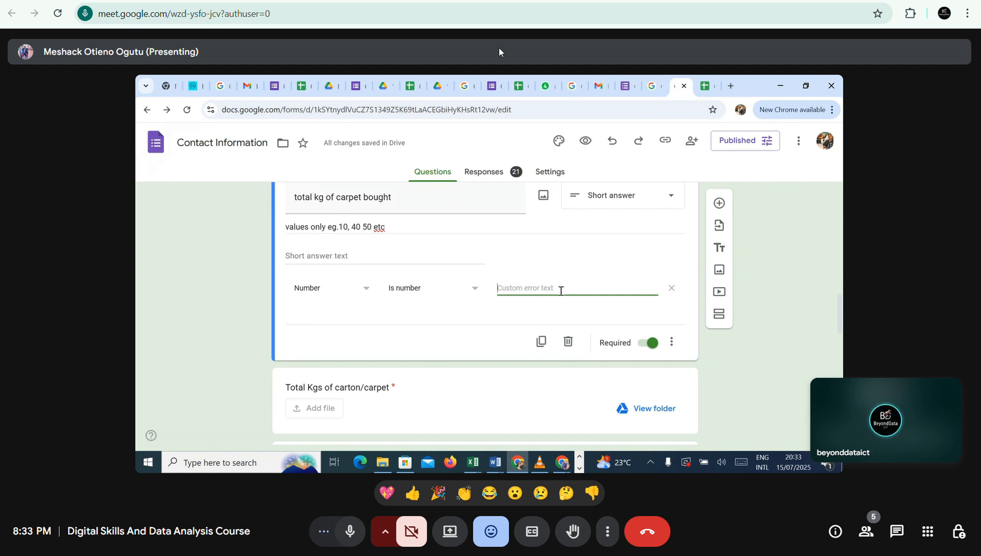
{"action": "triple_click", "coordinate": [395, 228]}
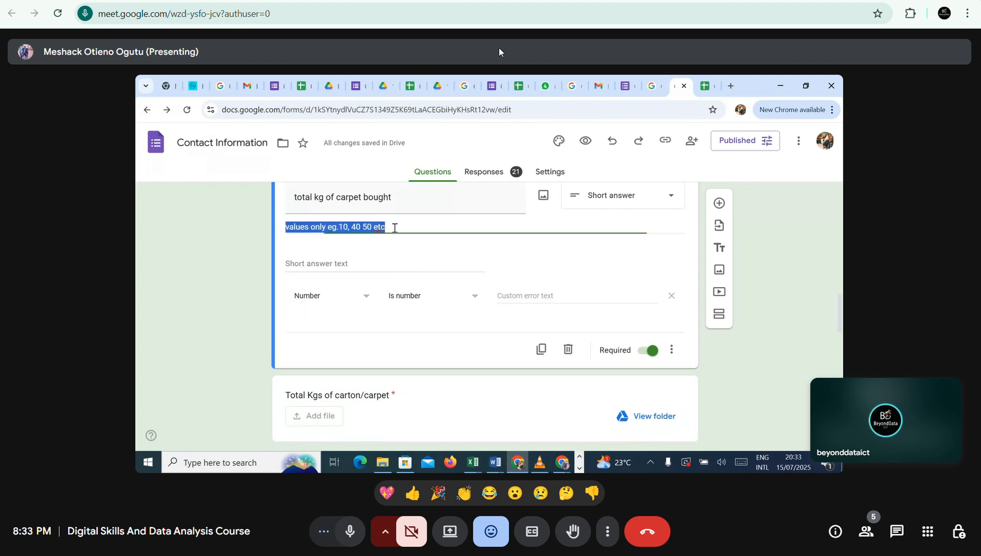
{"action": "right_click", "coordinate": [341, 227]}
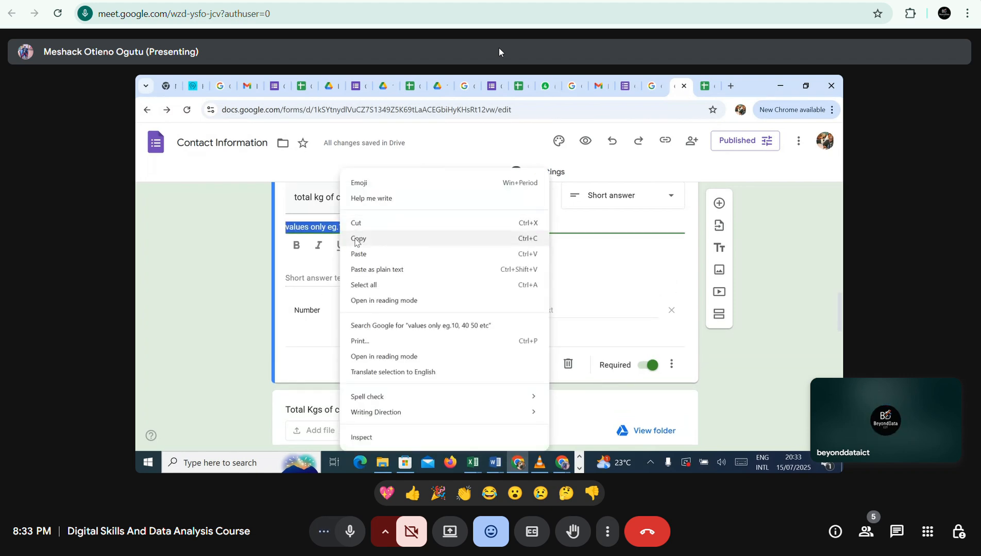
{"action": "left_click", "coordinate": [358, 239]}
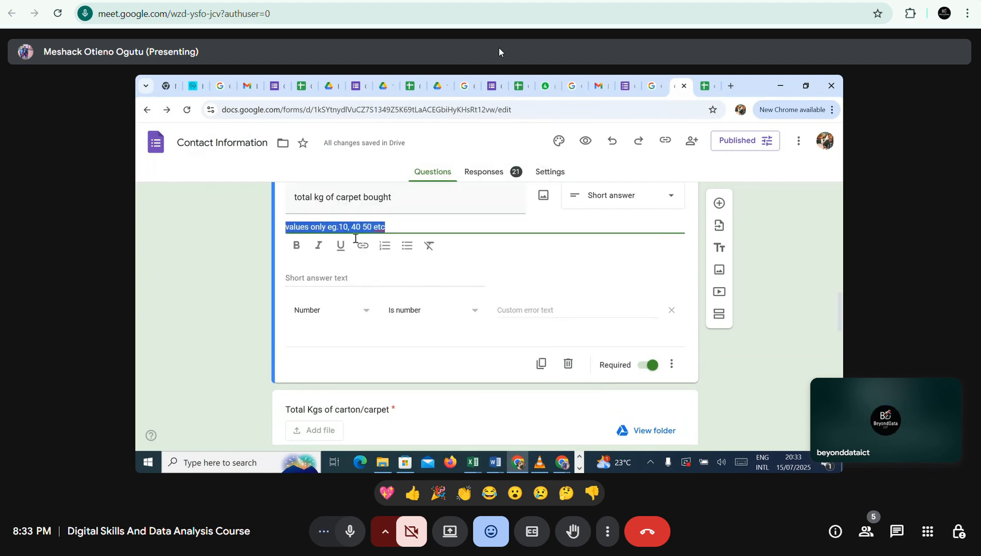
{"action": "left_click", "coordinate": [534, 308]}
{"action": "right_click", "coordinate": [534, 307]}
{"action": "left_click", "coordinate": [499, 288]}
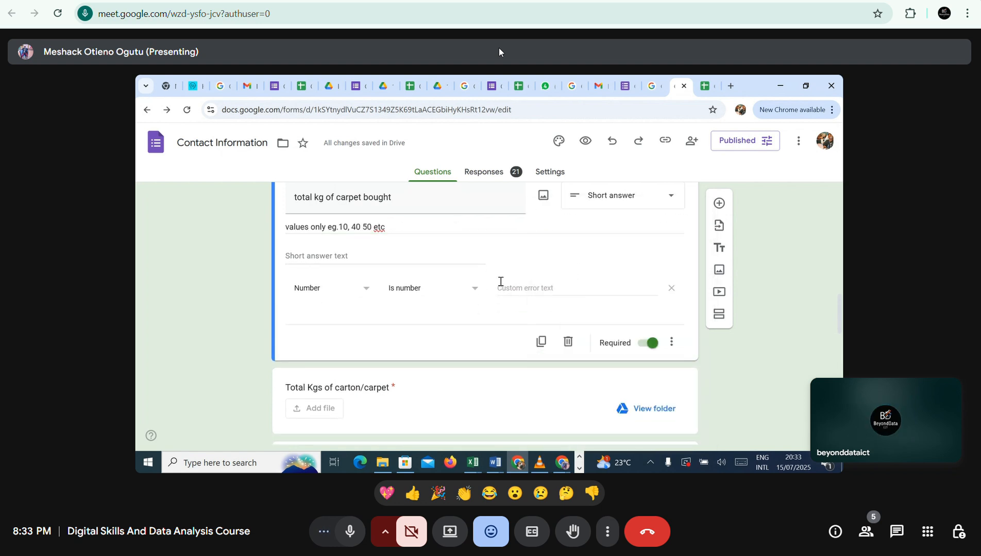
{"action": "right_click", "coordinate": [499, 287]}
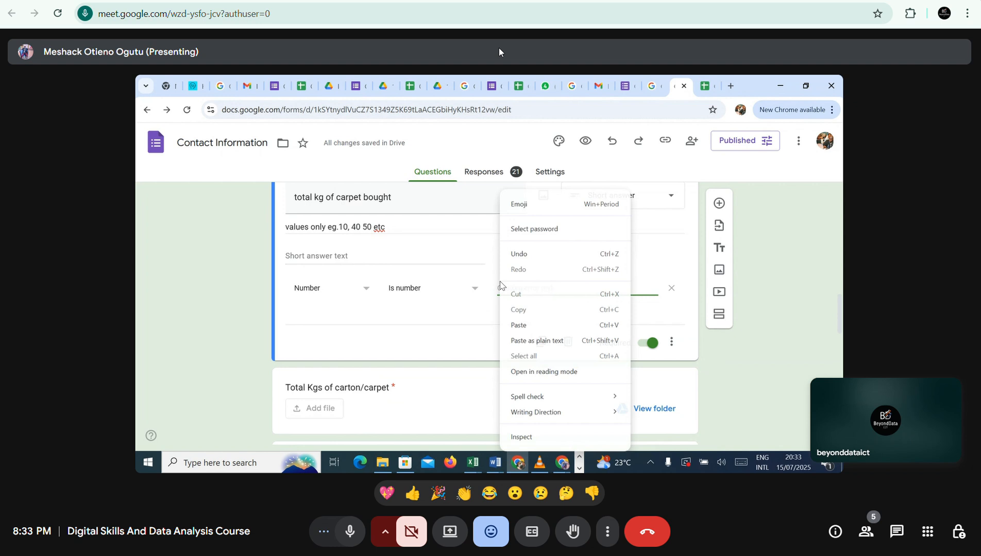
{"action": "left_click", "coordinate": [516, 325]}
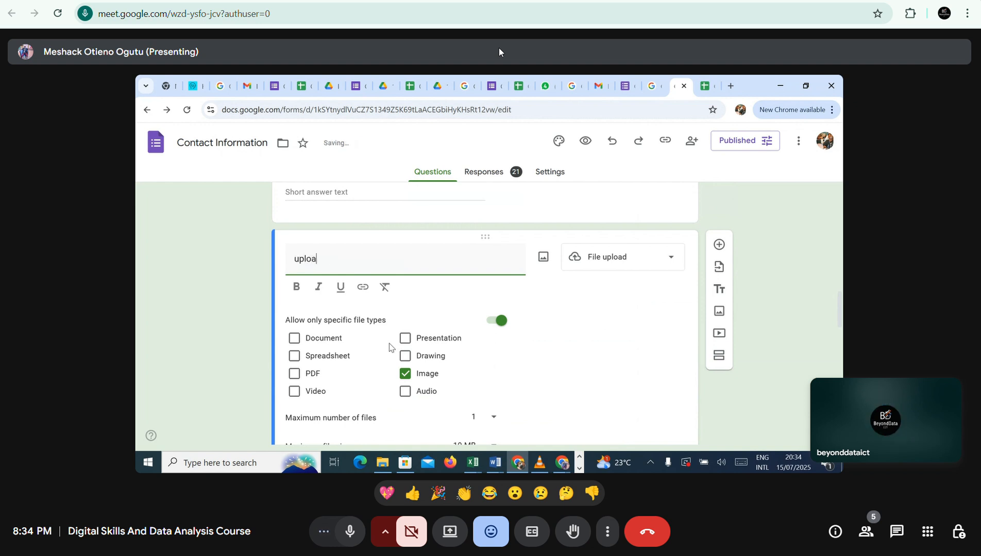
Enter a title starting with "upload the image of" for the file upload question that accepts images.
{"action": "type", "text": "the image of"}
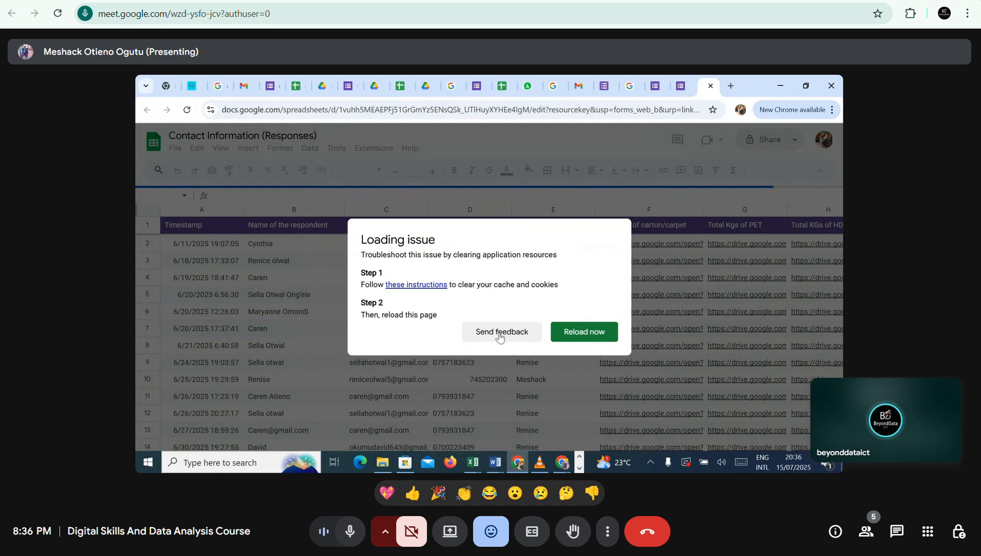
Open the Session 1 Ms Excel Week 2 notes and copy the whole Assignment (Session 1) section, including the save-as file name.
{"action": "key", "text": "ctrl+Tab"}
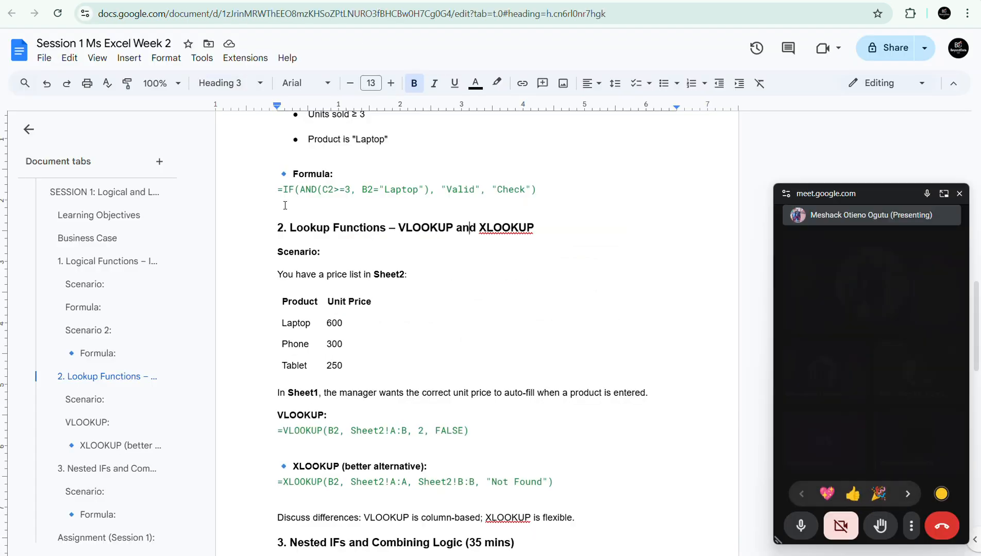
{"action": "left_click", "coordinate": [321, 283]}
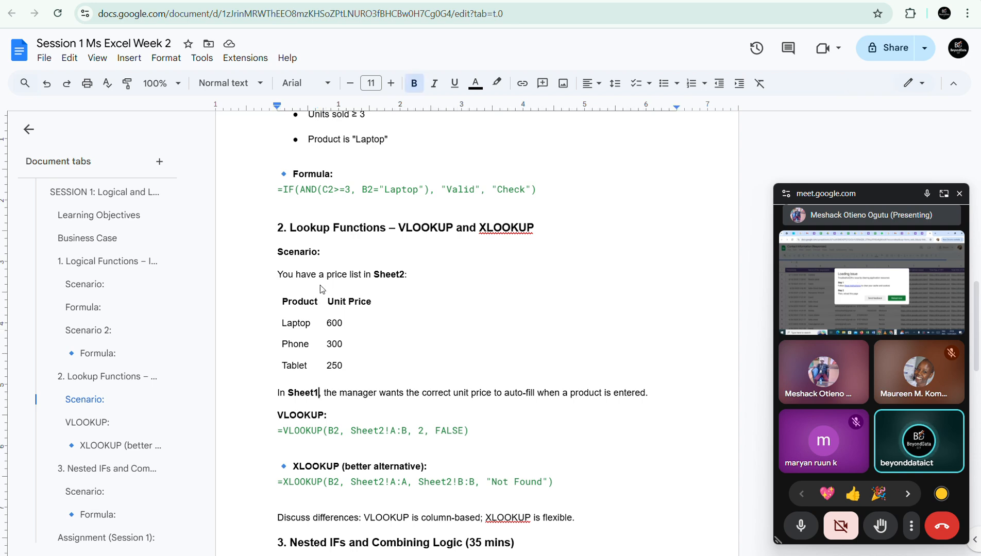
{"action": "scroll", "coordinate": [321, 285], "scroll_direction": "down", "scroll_amount": 1}
{"action": "key", "text": "ctrl+End"}
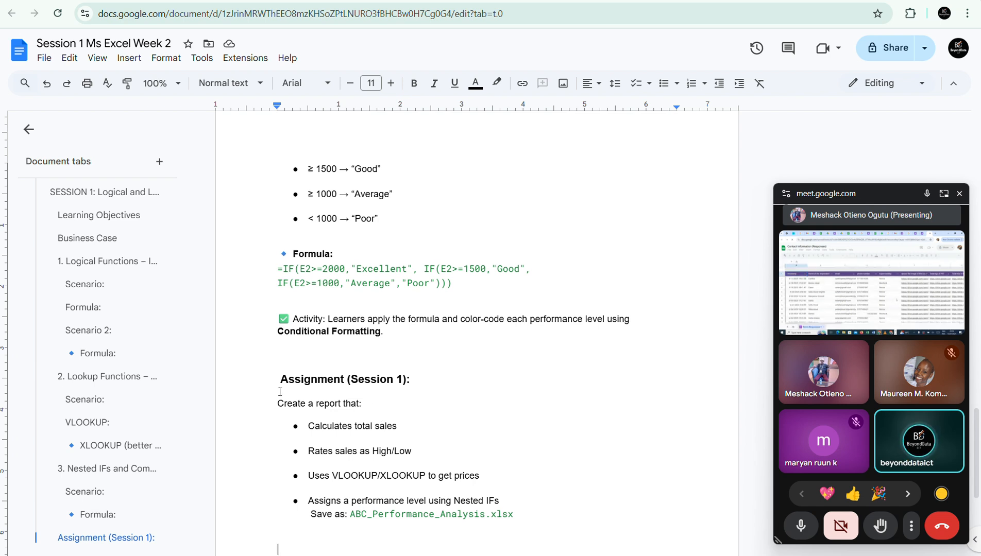
{"action": "left_click_drag", "start_coordinate": [278, 389], "coordinate": [521, 513]}
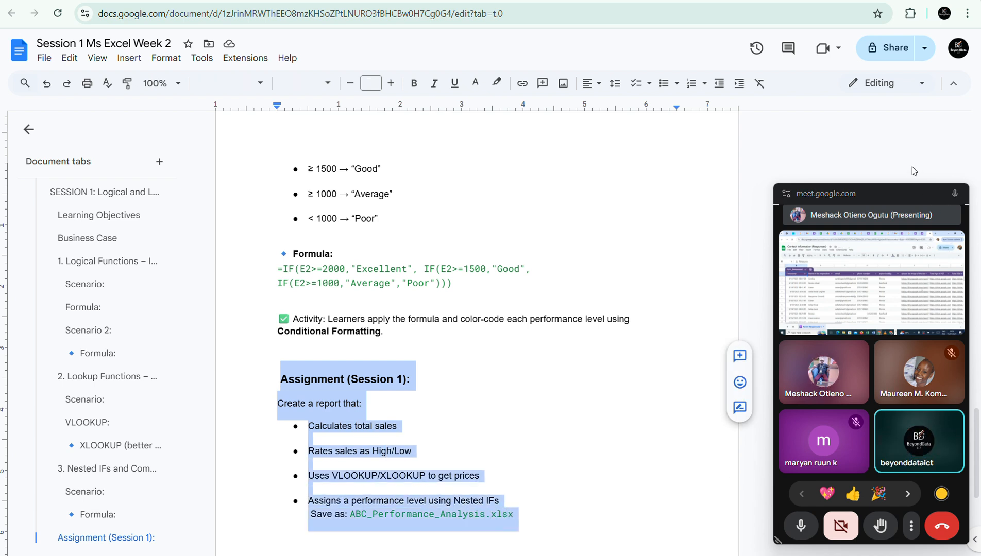
Switch to WhatsApp, send the copied assignment to the Digital Skills & DA Beyond Data ICT 001 group, and return to the Meet call.
{"action": "left_click", "coordinate": [943, 194]}
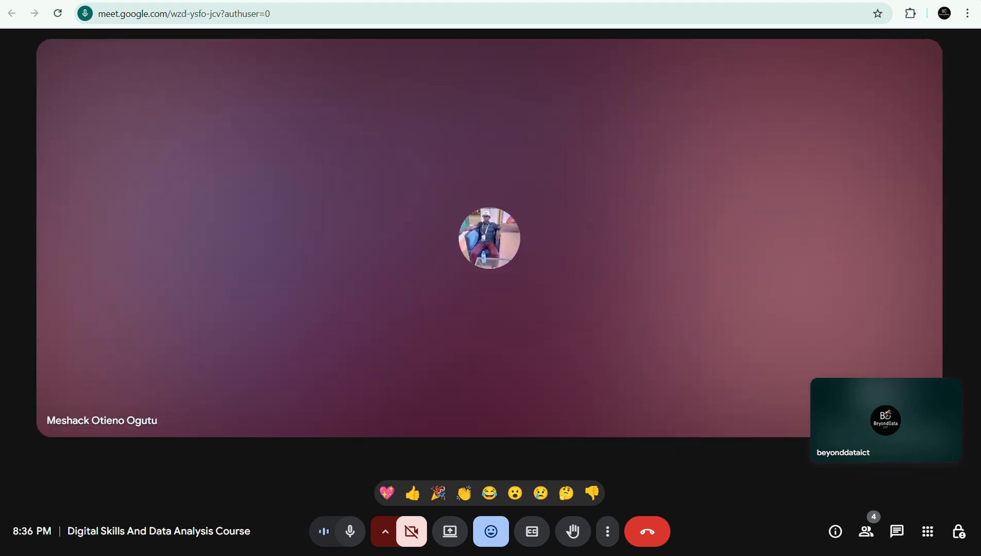
{"action": "left_click", "coordinate": [553, 555]}
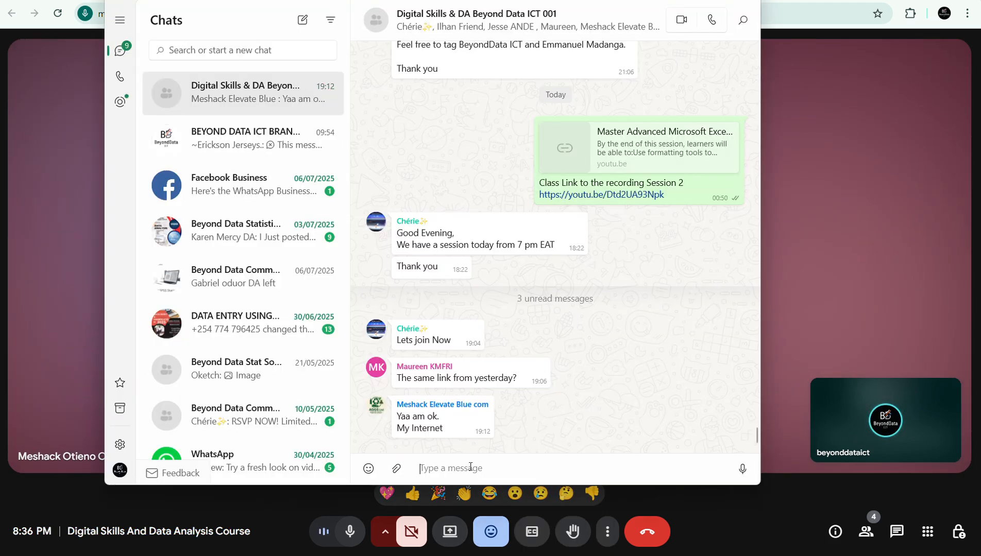
{"action": "key", "text": "ctrl+v"}
{"action": "key", "text": "Return"}
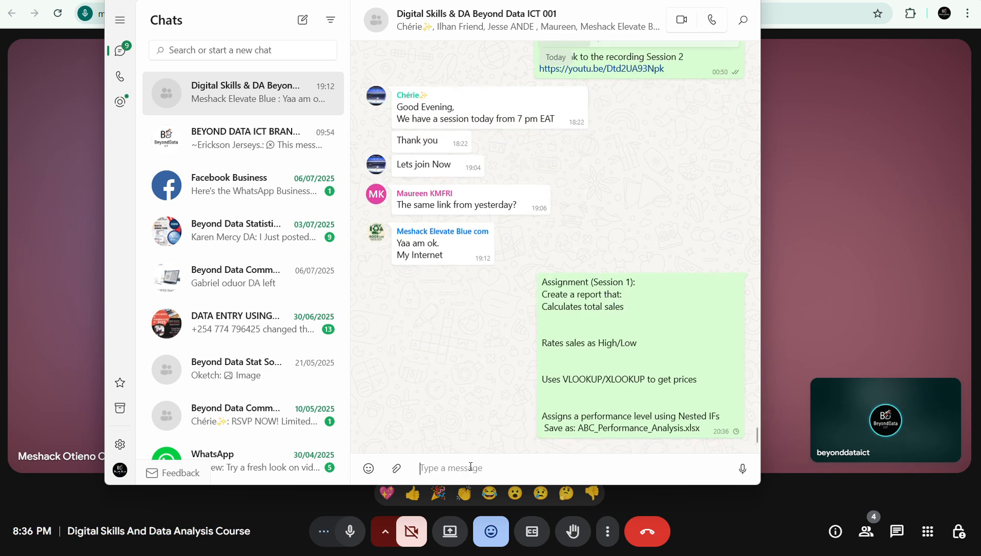
{"action": "left_click", "coordinate": [686, 1]}
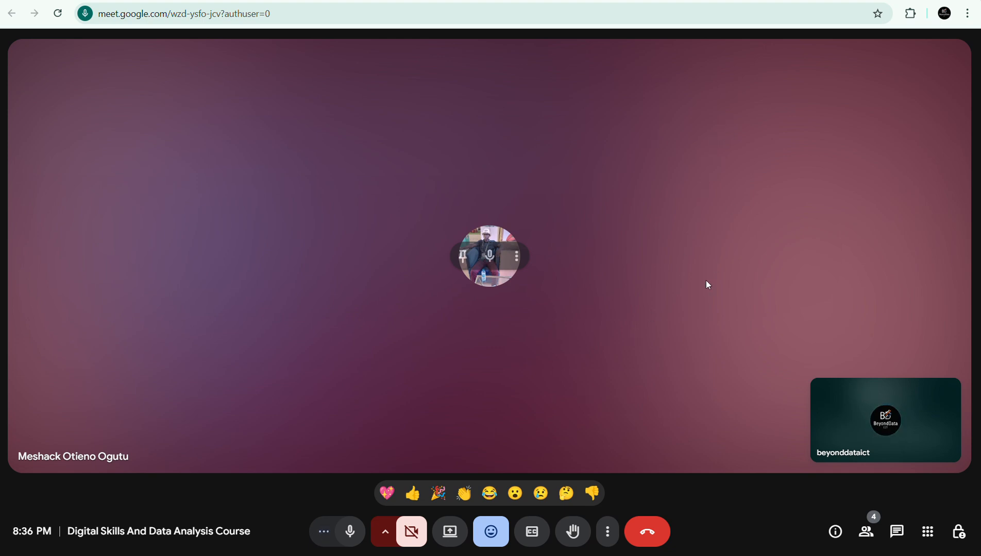
Bring up the Advanced Microsoft Excel slides for Session 3 of 8, Data Analysis Functions.
{"action": "left_click", "coordinate": [514, 0]}
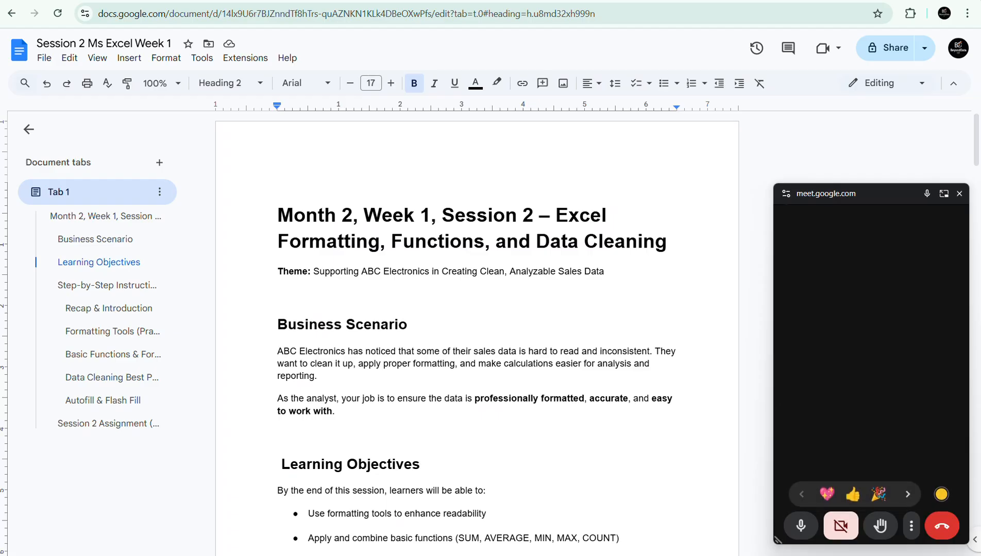
{"action": "key", "text": "ctrl+Tab"}
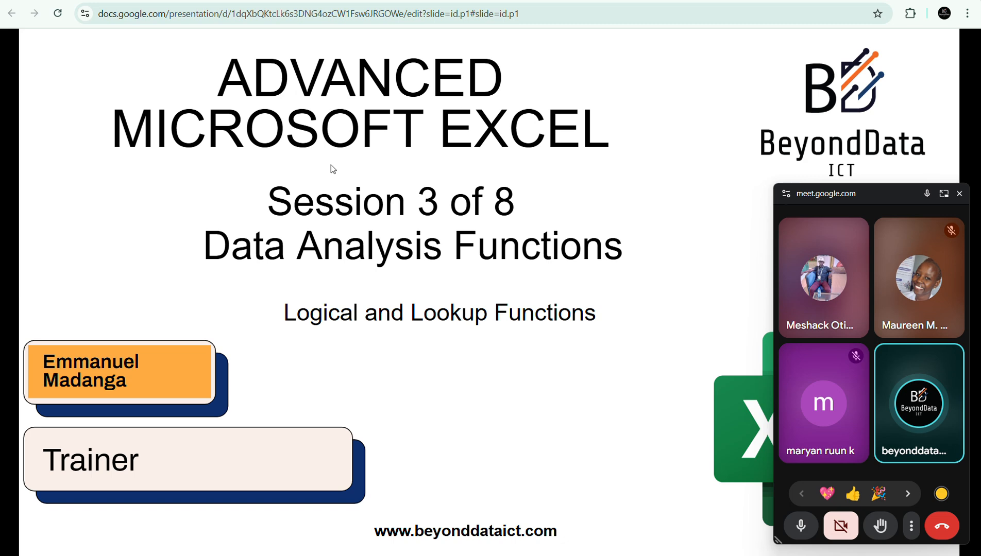